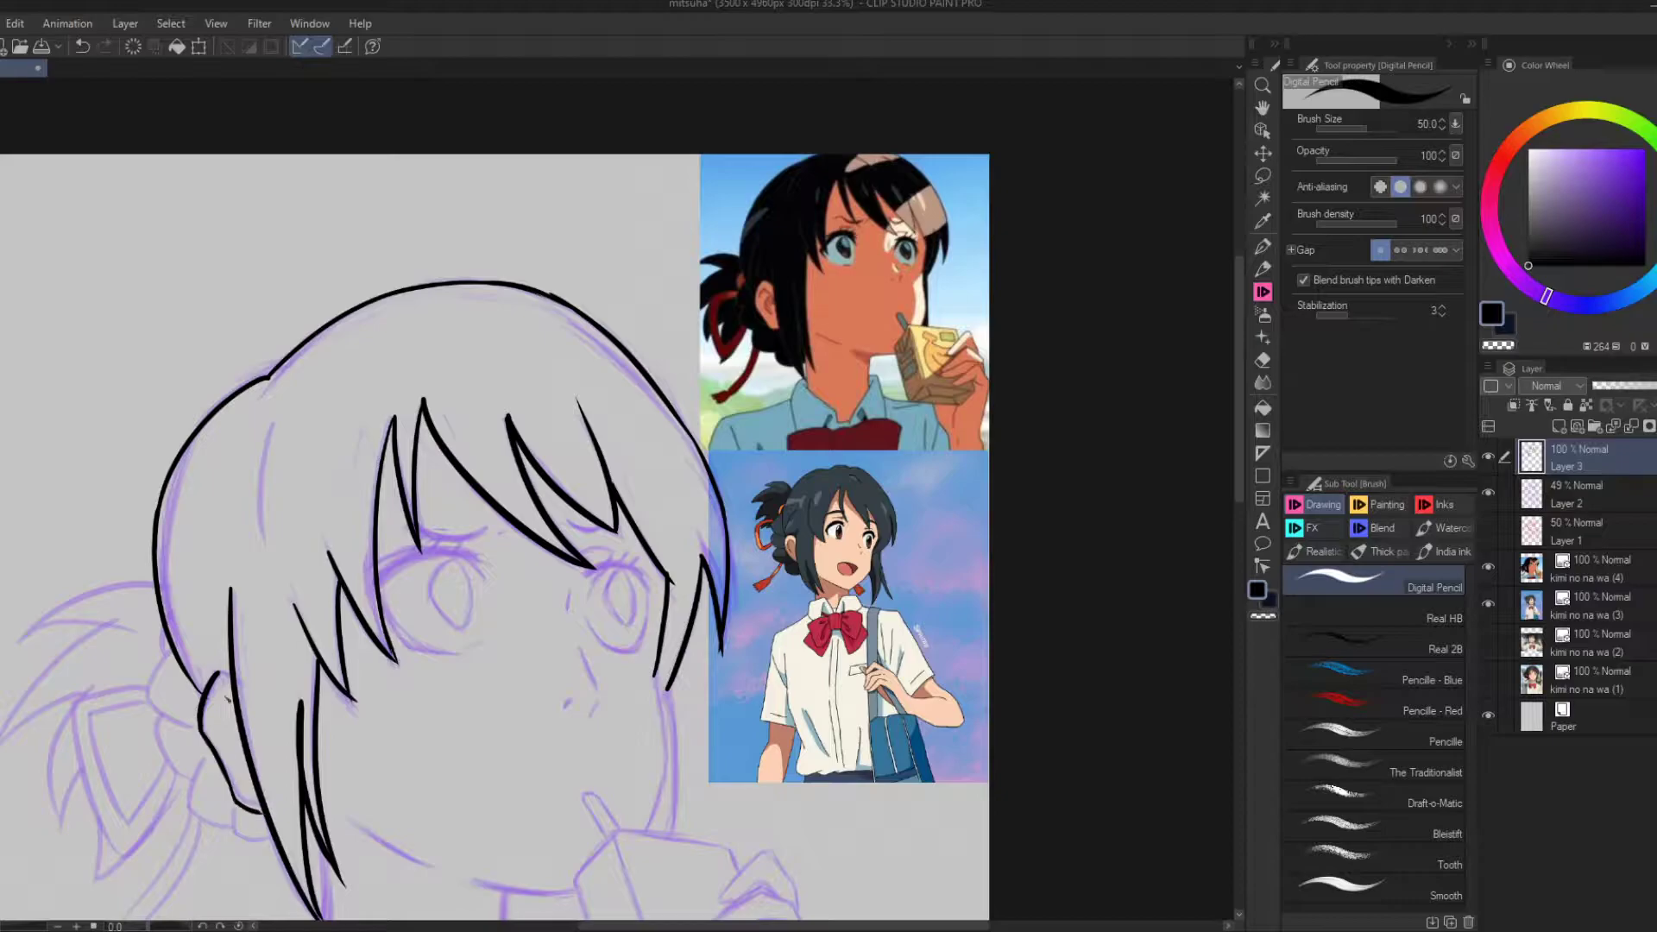
# Ink the upper spiky strands at the back of the hair bun in black over the purple sketch.
pyautogui.moveTo(158, 596)
pyautogui.mouseDown()
pyautogui.moveTo(3, 673)
pyautogui.moveTo(134, 623)
pyautogui.mouseUp()
pyautogui.moveTo(1, 741)
pyautogui.mouseDown()
pyautogui.moveTo(91, 696)
pyautogui.moveTo(54, 833)
pyautogui.mouseUp()
pyautogui.hotkey('ctrl', 'z')
pyautogui.moveTo(71, 698); pyautogui.dragTo(123, 850)
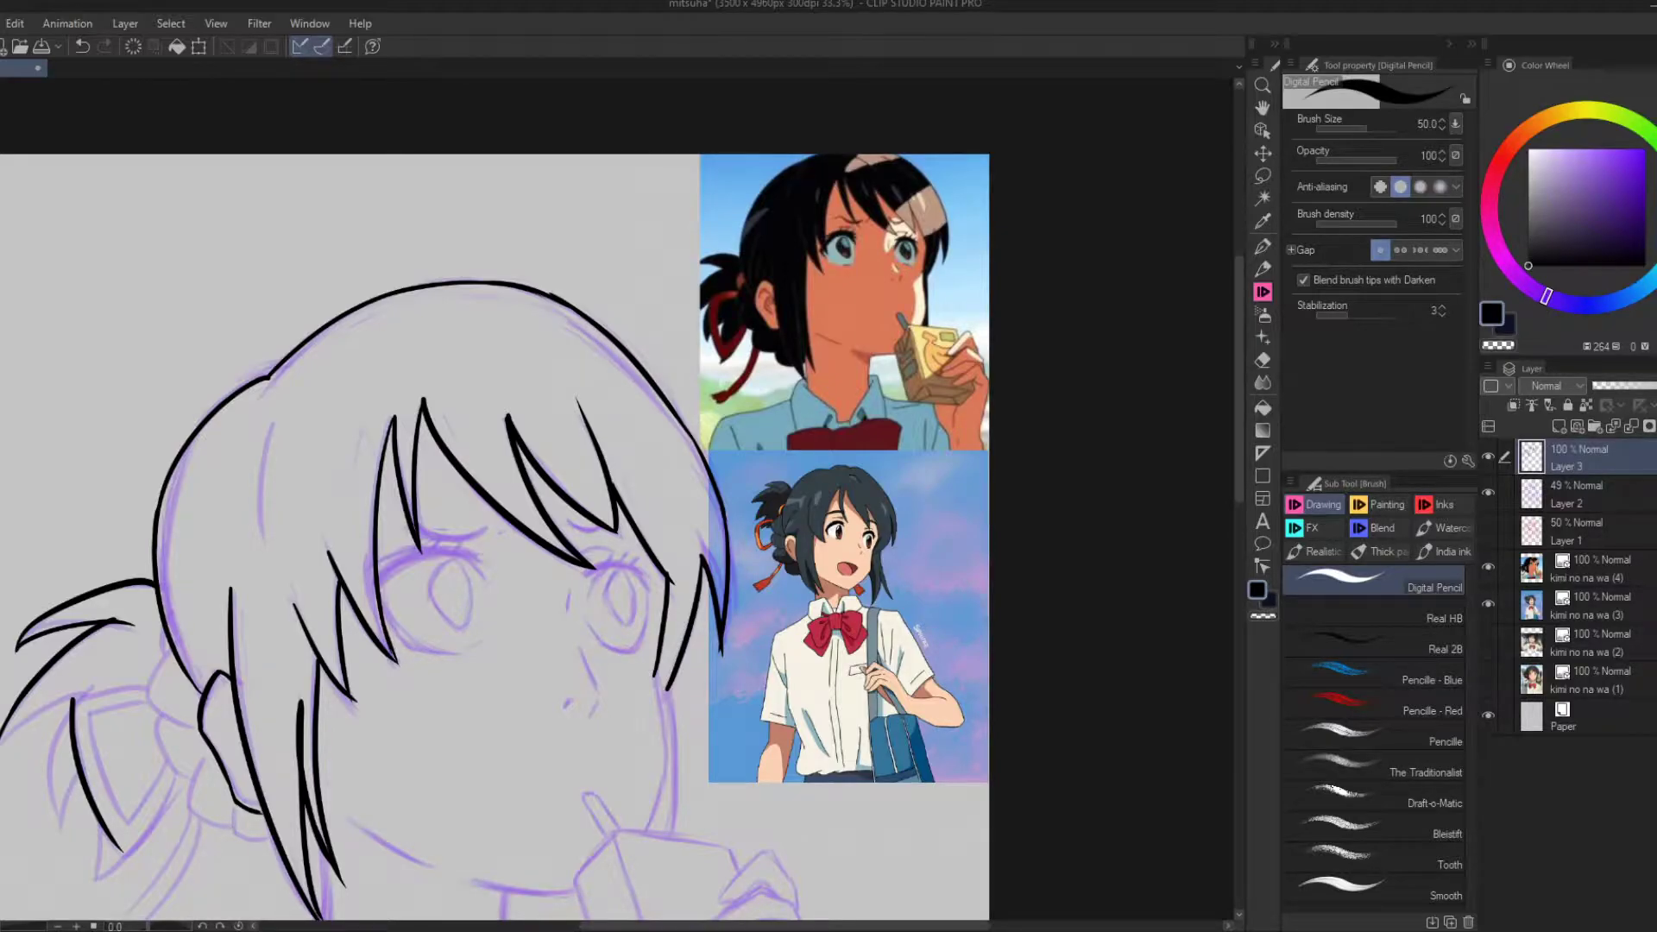
# Ink the outer and inner outlines of the pointed loop behind the hair bun.
pyautogui.moveTo(674, 448); pyautogui.dragTo(995, 246)
pyautogui.moveTo(393, 499); pyautogui.dragTo(475, 485)
pyautogui.moveTo(496, 571); pyautogui.dragTo(446, 649)
pyautogui.moveTo(488, 565); pyautogui.dragTo(444, 621)
pyautogui.moveTo(407, 509); pyautogui.dragTo(438, 610)
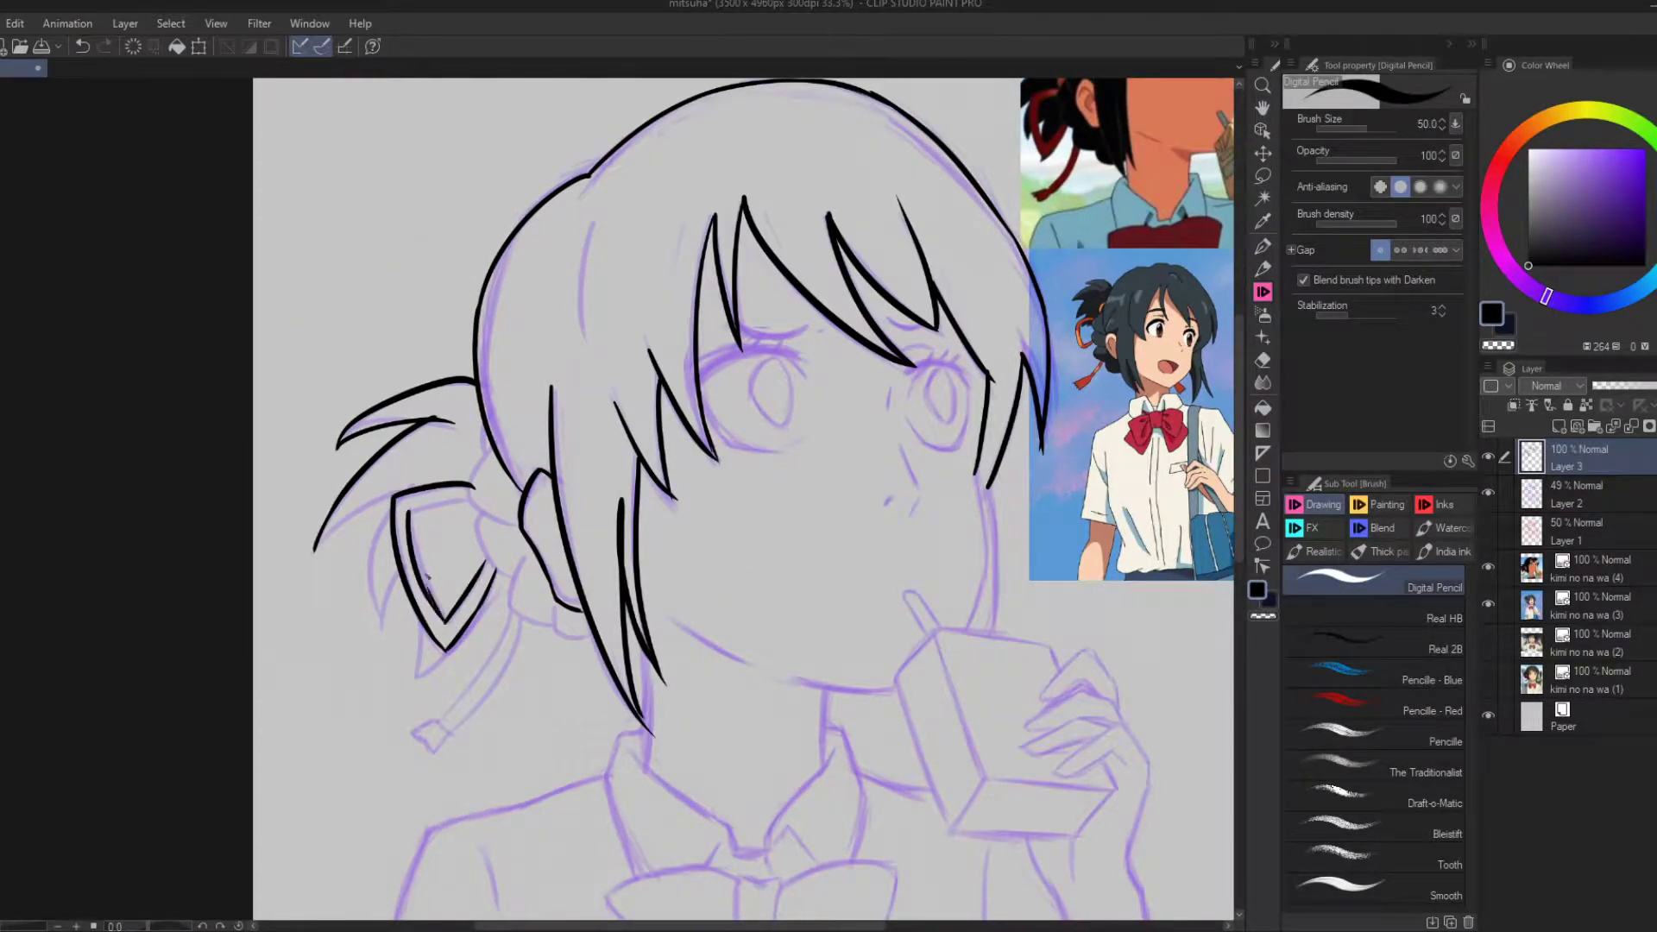
pyautogui.moveTo(407, 510); pyautogui.dragTo(473, 505)
pyautogui.hotkey('ctrl', 'z')
# Ink the hanging ribbon tail with its frayed end and the lower spiky strands behind the bun.
pyautogui.moveTo(490, 443)
pyautogui.mouseDown()
pyautogui.moveTo(509, 524)
pyautogui.moveTo(480, 542)
pyautogui.moveTo(594, 639)
pyautogui.moveTo(436, 732)
pyautogui.mouseUp()
pyautogui.moveTo(515, 646)
pyautogui.mouseDown()
pyautogui.moveTo(446, 734)
pyautogui.moveTo(511, 653)
pyautogui.mouseUp()
pyautogui.moveTo(441, 725); pyautogui.dragTo(409, 750)
pyautogui.moveTo(428, 620); pyautogui.dragTo(415, 690)
pyautogui.moveTo(502, 580); pyautogui.dragTo(416, 690)
pyautogui.moveTo(399, 570); pyautogui.dragTo(377, 630)
pyautogui.moveTo(394, 501)
pyautogui.mouseDown()
pyautogui.moveTo(368, 617)
pyautogui.moveTo(316, 549)
pyautogui.mouseUp()
pyautogui.hotkey('ctrl', 'z')
# Ink both sides of the neck and work on the jawline between them.
pyautogui.moveTo(646, 649); pyautogui.dragTo(643, 766)
pyautogui.moveTo(825, 687); pyautogui.dragTo(825, 764)
pyautogui.moveTo(902, 677); pyautogui.dragTo(794, 694)
pyautogui.hotkey('ctrl', 'z')
pyautogui.moveTo(663, 613); pyautogui.dragTo(844, 689)
pyautogui.hotkey('ctrl', 'z')
# Ink the far cheek contour and the first side edges of the juice box.
pyautogui.moveTo(805, 508)
pyautogui.mouseDown()
pyautogui.moveTo(661, 643)
pyautogui.moveTo(863, 618)
pyautogui.mouseUp()
pyautogui.moveTo(831, 641); pyautogui.dragTo(880, 605)
pyautogui.hotkey('ctrl', 'z')
pyautogui.moveTo(792, 668)
pyautogui.mouseDown()
pyautogui.moveTo(876, 620)
pyautogui.moveTo(889, 552)
pyautogui.moveTo(760, 259)
pyautogui.moveTo(717, 342)
pyautogui.moveTo(863, 432)
pyautogui.mouseUp()
pyautogui.hotkey('ctrl', 'z')
pyautogui.hotkey('ctrl', 'z')
pyautogui.moveTo(717, 342); pyautogui.dragTo(834, 469)
pyautogui.moveTo(719, 406); pyautogui.dragTo(861, 486)
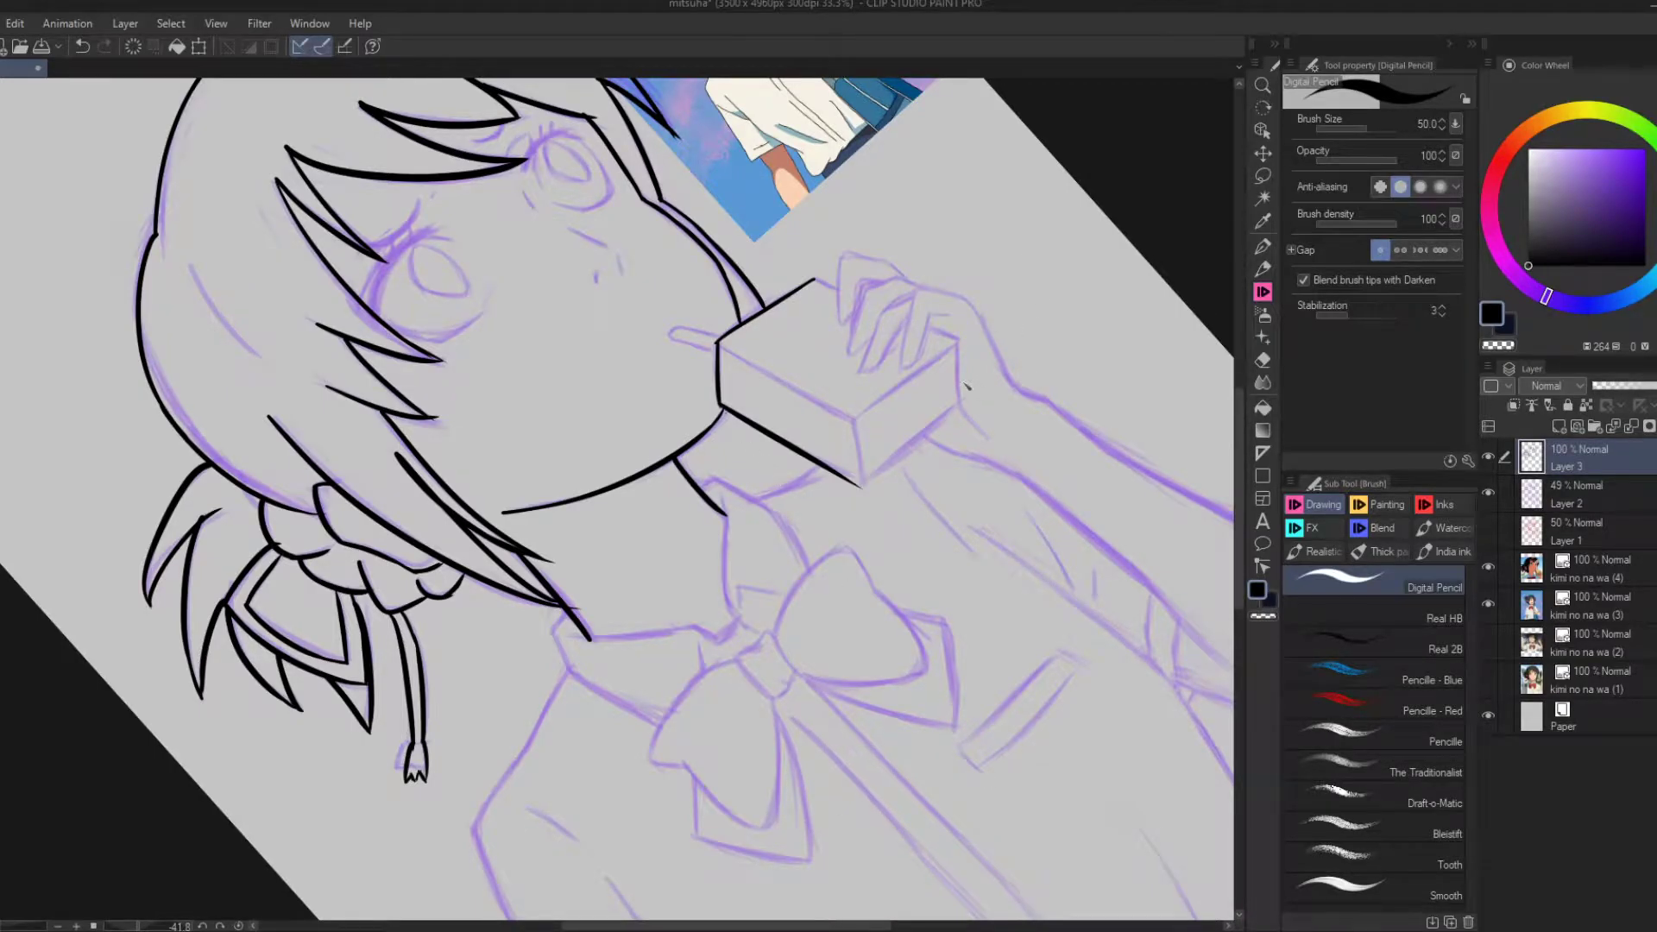
pyautogui.moveTo(717, 343)
pyautogui.mouseDown()
pyautogui.moveTo(839, 422)
pyautogui.moveTo(936, 372)
pyautogui.mouseUp()
pyautogui.moveTo(854, 418); pyautogui.dragTo(956, 341)
pyautogui.moveTo(956, 339); pyautogui.dragTo(963, 401)
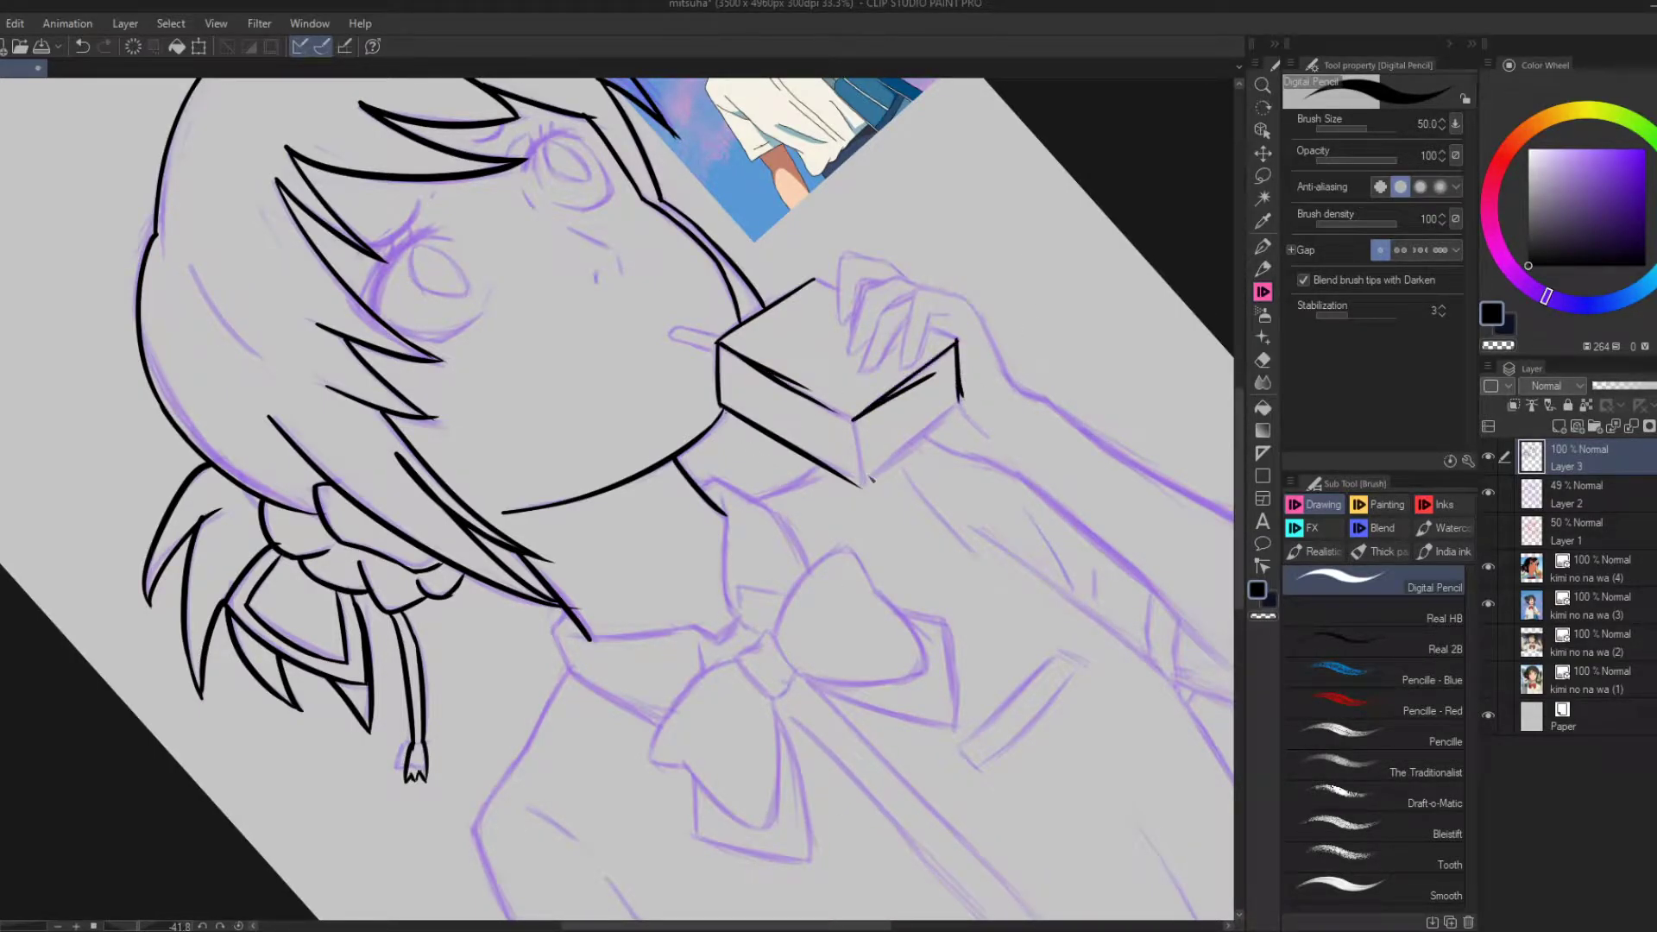
pyautogui.hotkey('ctrl', 'z')
pyautogui.hotkey('ctrl', 'z')
pyautogui.hotkey('ctrl', 'z')
pyautogui.hotkey('ctrl', 'z')
# Ink the juice box's remaining top, end and corner edges as clean single lines.
pyautogui.moveTo(854, 419); pyautogui.dragTo(957, 341)
pyautogui.moveTo(853, 417)
pyautogui.mouseDown()
pyautogui.moveTo(863, 487)
pyautogui.moveTo(958, 403)
pyautogui.mouseUp()
pyautogui.moveTo(956, 341); pyautogui.dragTo(959, 403)
pyautogui.moveTo(719, 341); pyautogui.dragTo(841, 414)
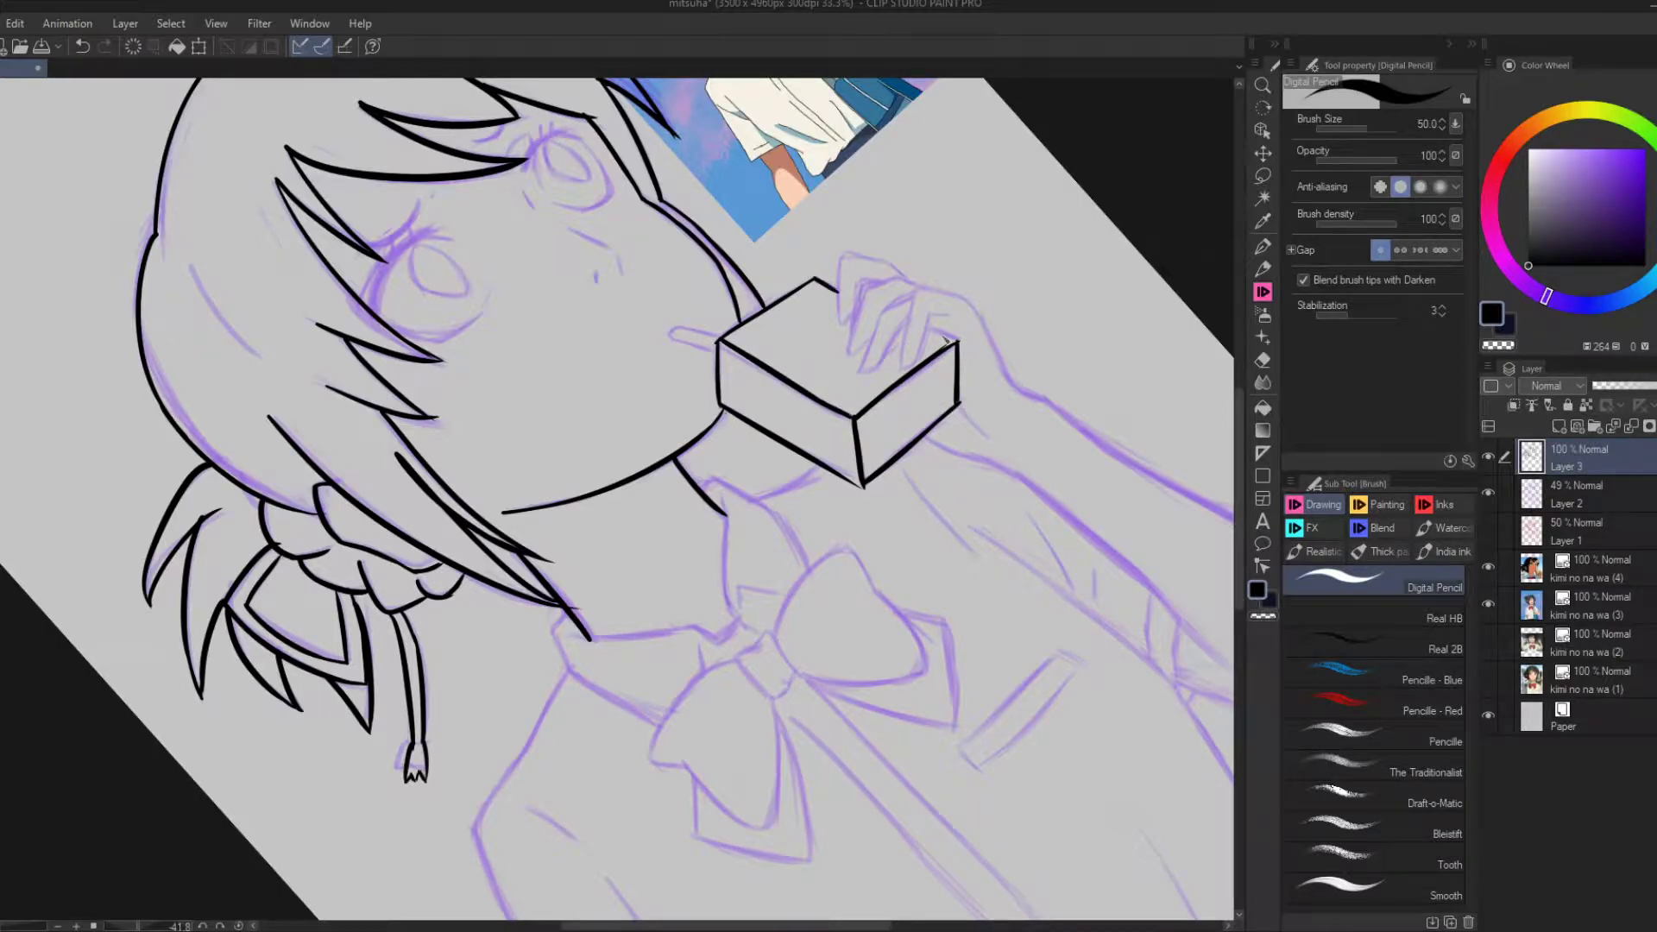
# Ink the lowest finger over the juice box and the back of the hand down to the wrist.
pyautogui.hotkey('ctrl', 'z')
pyautogui.moveTo(936, 315); pyautogui.dragTo(902, 369)
pyautogui.hotkey('ctrl', 'z')
pyautogui.moveTo(918, 287)
pyautogui.mouseDown()
pyautogui.moveTo(904, 371)
pyautogui.moveTo(956, 299)
pyautogui.mouseUp()
pyautogui.moveTo(932, 319); pyautogui.dragTo(975, 312)
pyautogui.hotkey('ctrl', 'z')
pyautogui.moveTo(777, 432); pyautogui.dragTo(863, 380)
pyautogui.moveTo(1007, 462); pyautogui.dragTo(1045, 590)
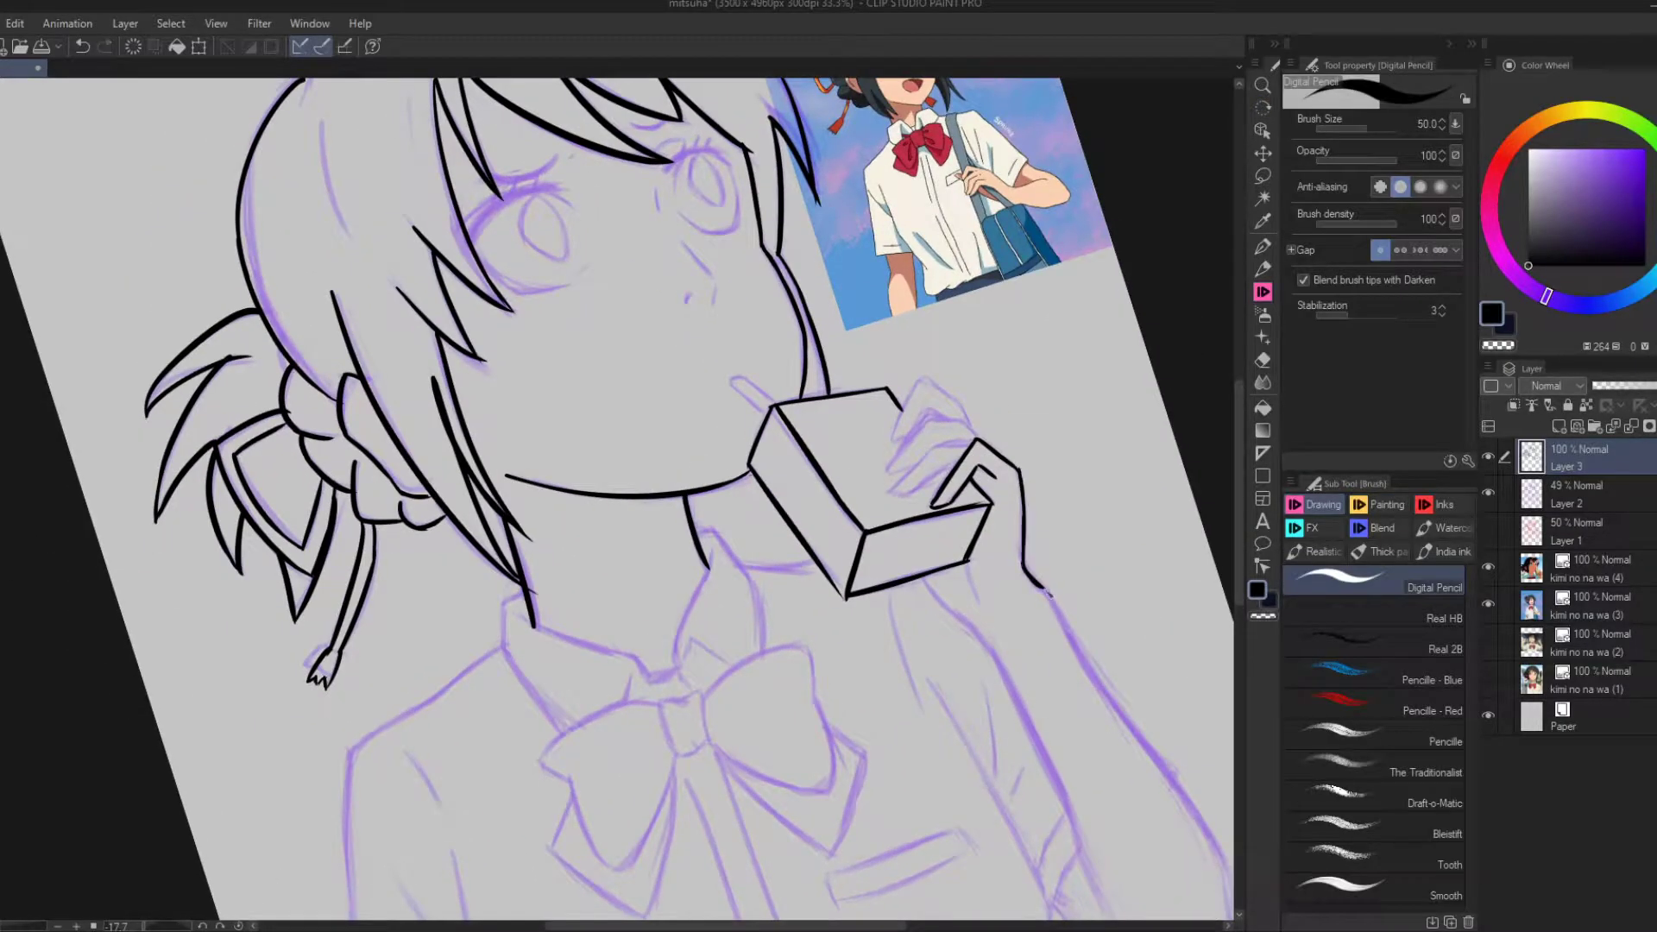
# Ink the remaining fingers gripping the juice box.
pyautogui.moveTo(947, 468)
pyautogui.mouseDown()
pyautogui.moveTo(894, 495)
pyautogui.moveTo(932, 449)
pyautogui.mouseUp()
pyautogui.hotkey('ctrl', 'z')
pyautogui.moveTo(965, 440); pyautogui.dragTo(928, 464)
pyautogui.moveTo(912, 465); pyautogui.dragTo(888, 472)
pyautogui.moveTo(930, 419); pyautogui.dragTo(891, 444)
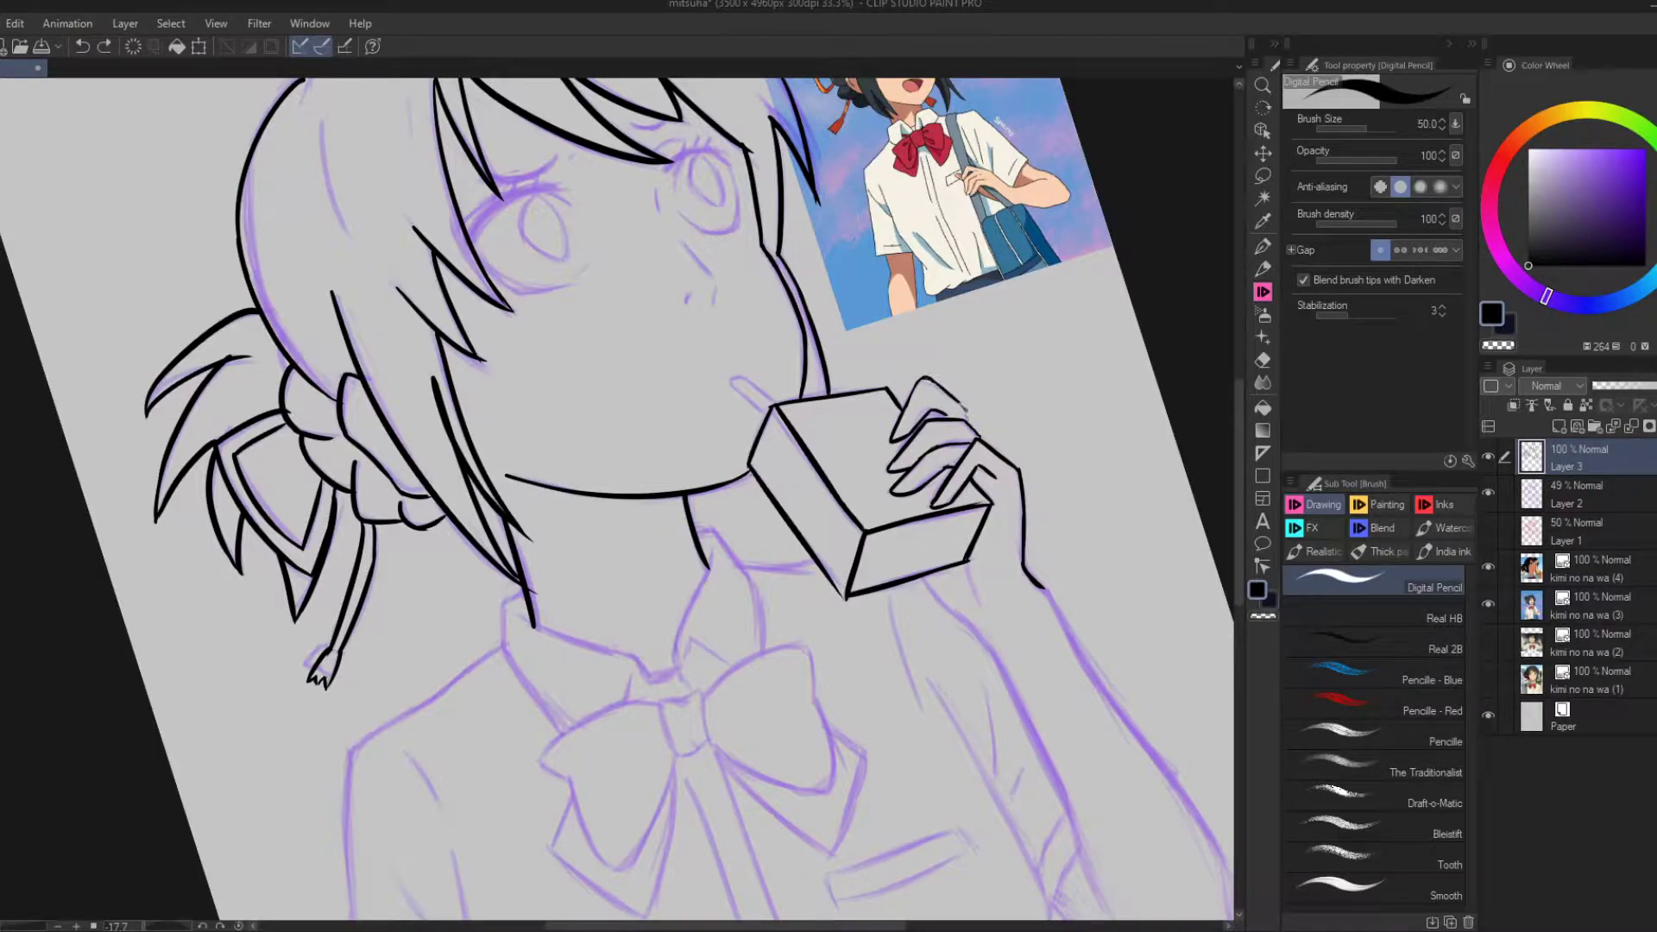
pyautogui.scroll(2, 928, 380)
pyautogui.hotkey('ctrl', 'z')
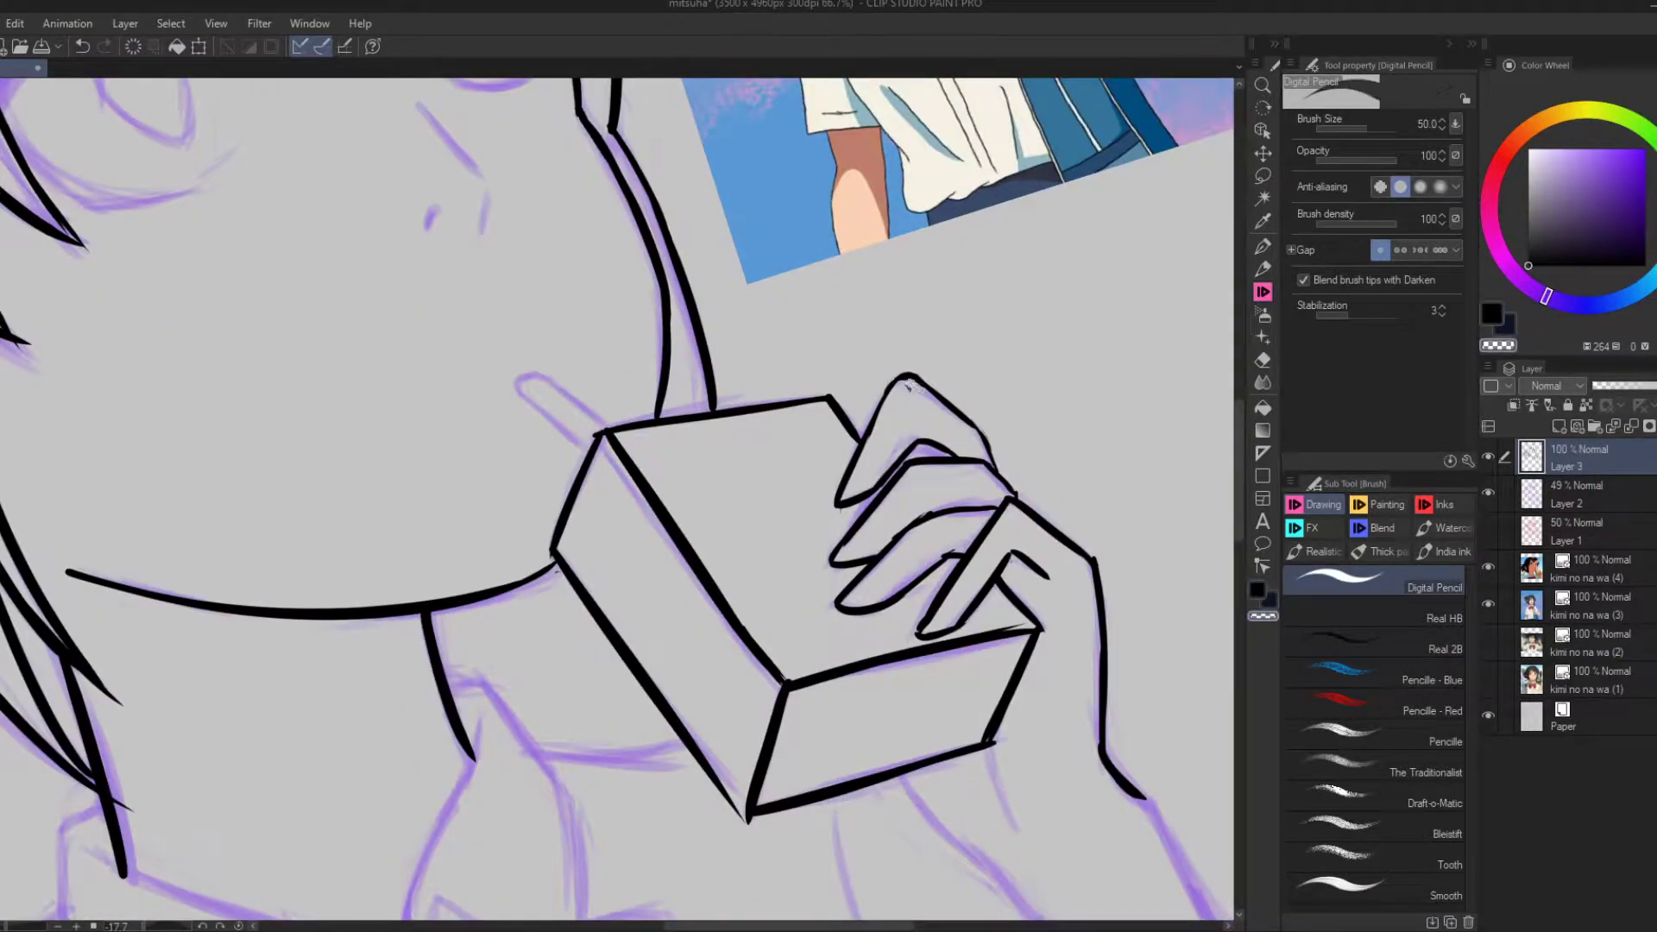
# Ink the straw of the juice box and the short lines of the nose.
pyautogui.hotkey('ctrl', '0')
pyautogui.scroll(4, 658, 438)
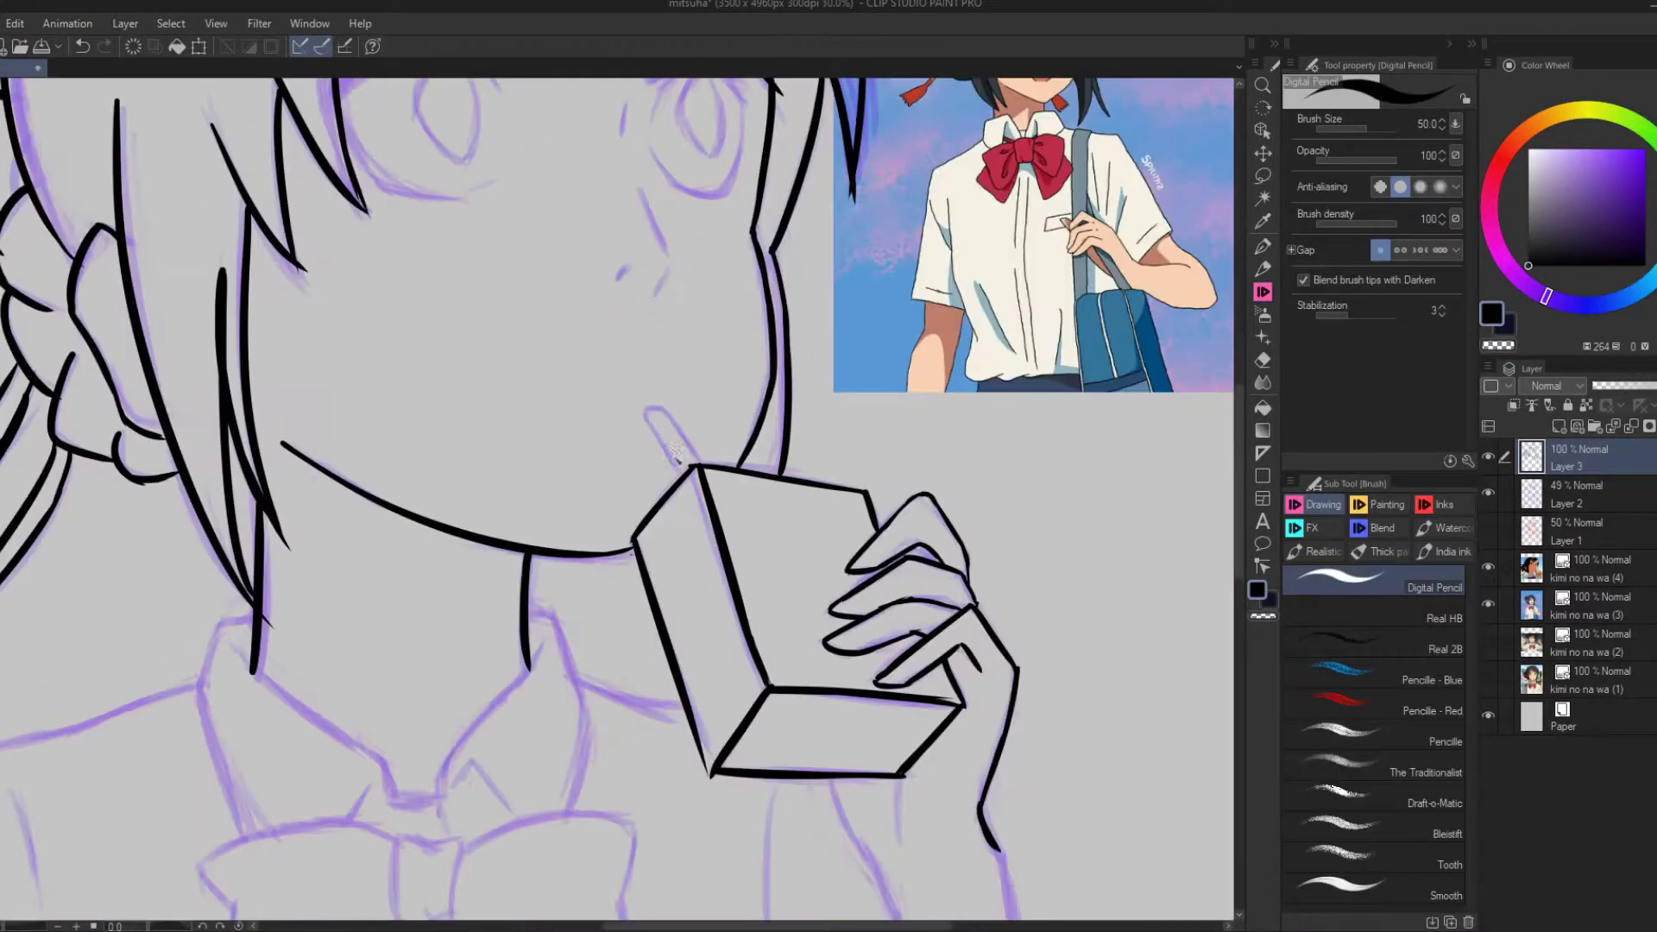
pyautogui.scroll(-2, 659, 434)
pyautogui.moveTo(672, 333); pyautogui.dragTo(665, 350)
pyautogui.moveTo(653, 282); pyautogui.dragTo(670, 326)
pyautogui.moveTo(644, 221); pyautogui.dragTo(642, 244)
# Ink the upper lashes and lower lids of both eyes, and a first version of the eyebrows.
pyautogui.moveTo(457, 247)
pyautogui.mouseDown()
pyautogui.moveTo(489, 287)
pyautogui.moveTo(538, 290)
pyautogui.mouseUp()
pyautogui.moveTo(452, 195)
pyautogui.mouseDown()
pyautogui.moveTo(557, 200)
pyautogui.moveTo(530, 185)
pyautogui.moveTo(454, 219)
pyautogui.mouseUp()
pyautogui.moveTo(518, 216); pyautogui.dragTo(500, 412)
pyautogui.moveTo(640, 404); pyautogui.dragTo(703, 396)
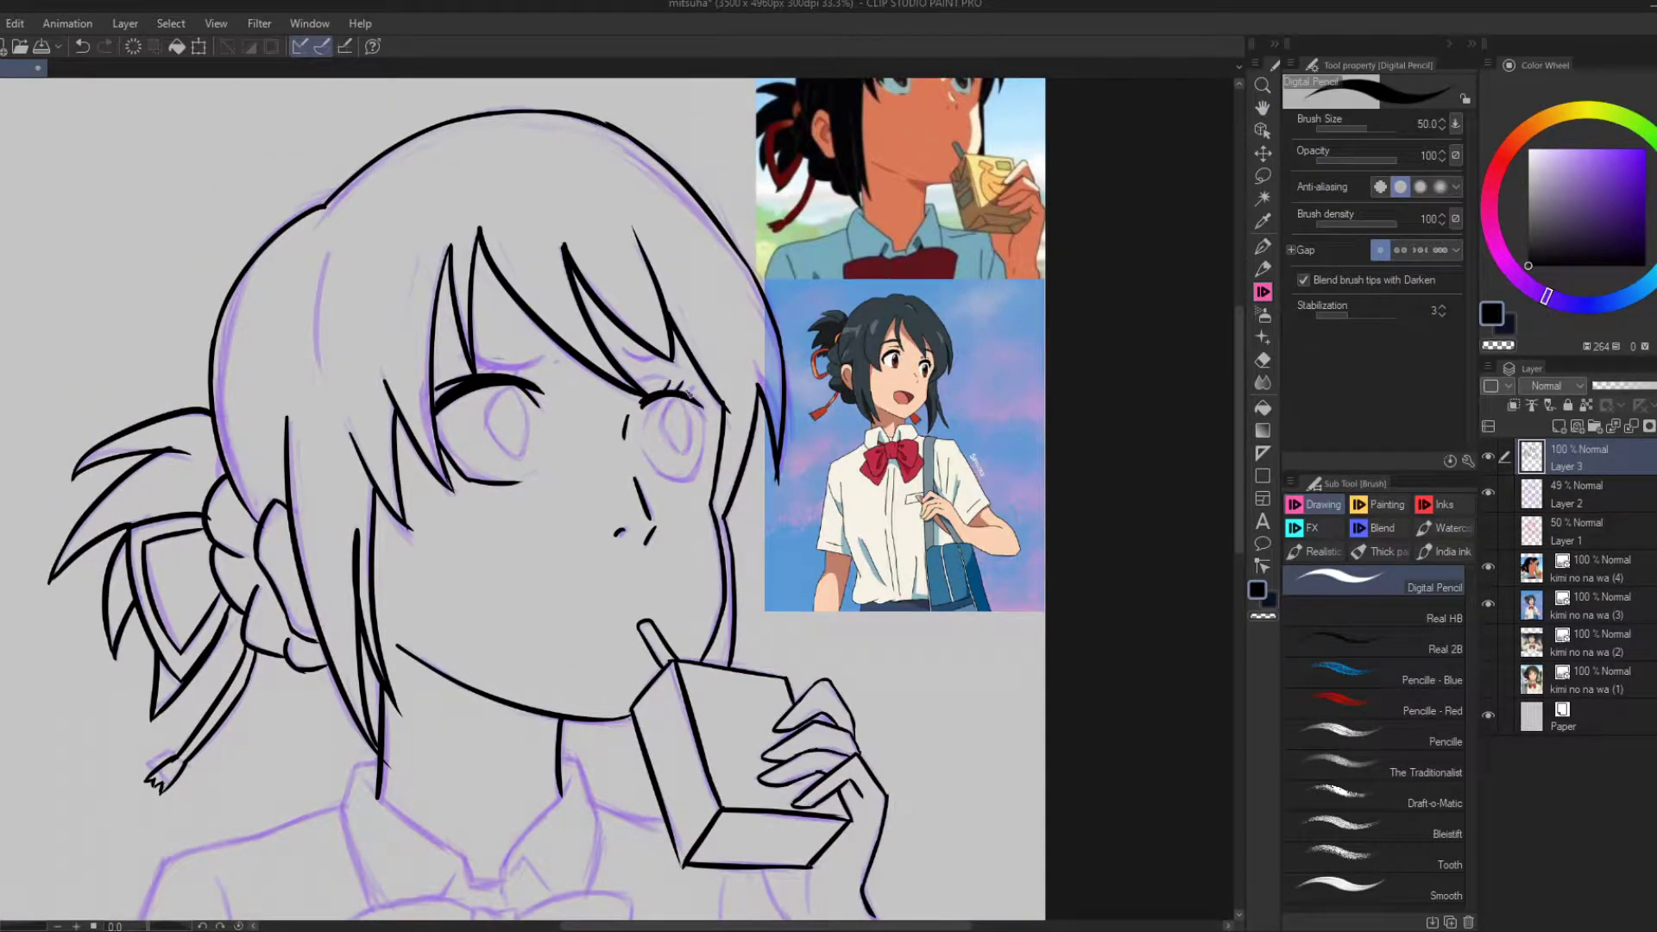
pyautogui.moveTo(513, 378)
pyautogui.mouseDown()
pyautogui.moveTo(501, 366)
pyautogui.moveTo(524, 373)
pyautogui.moveTo(504, 467)
pyautogui.mouseUp()
pyautogui.moveTo(517, 473); pyautogui.dragTo(575, 458)
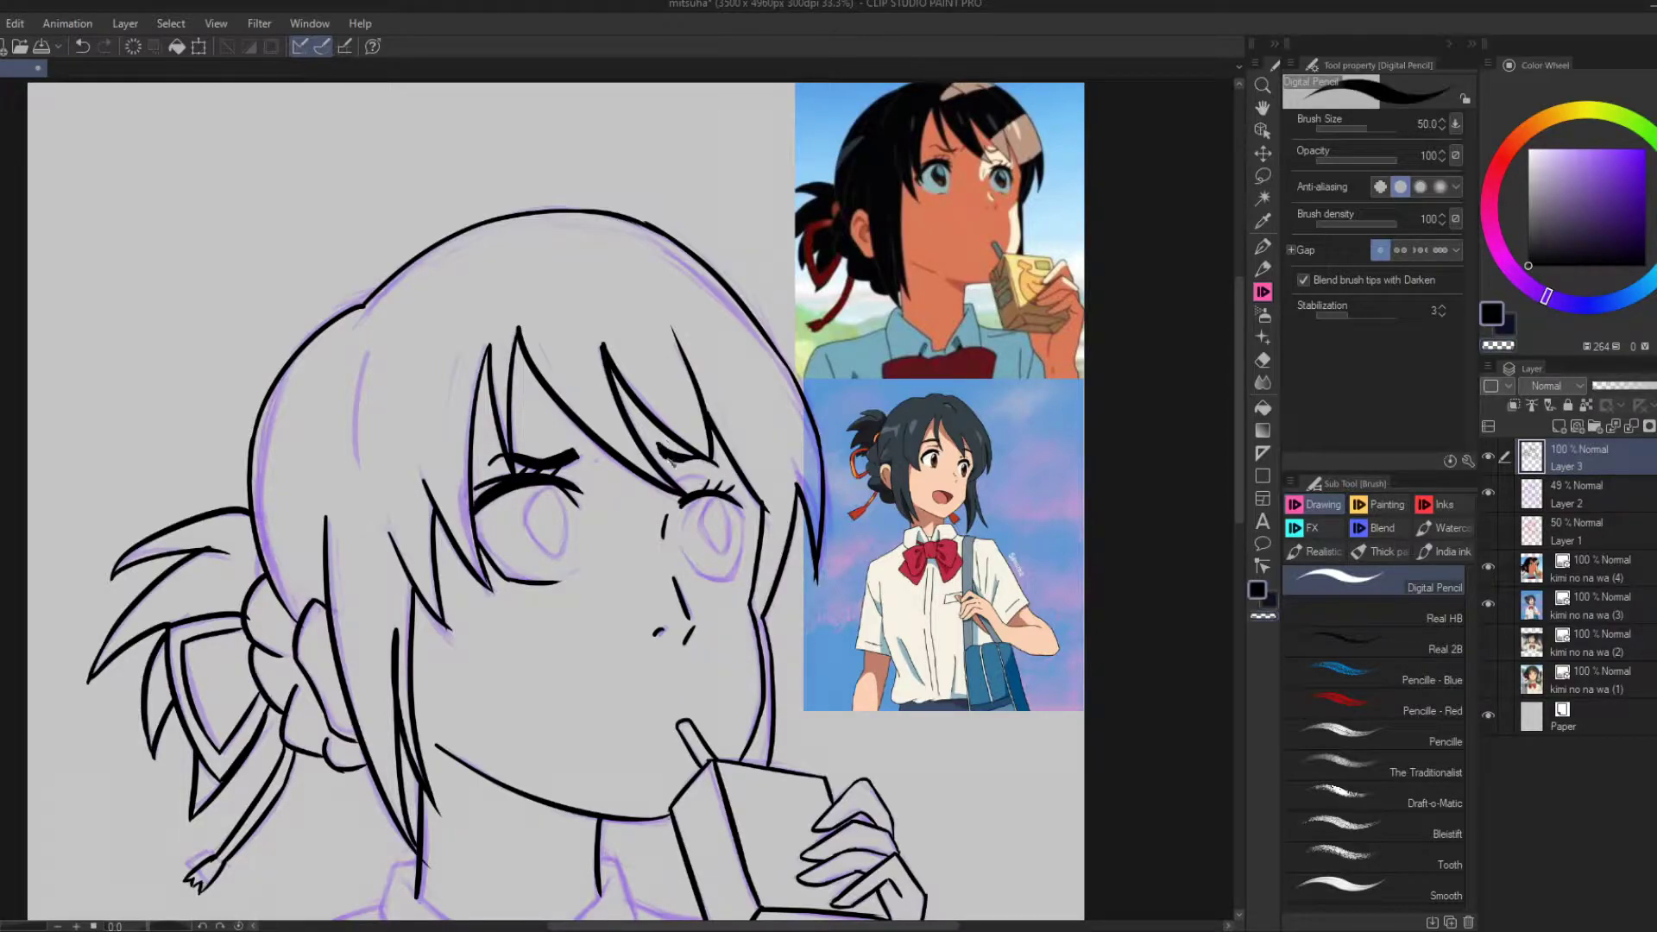
# Redraw both eyebrows under the bangs as thick, tapered black shapes.
pyautogui.hotkey('ctrl', 'z')
pyautogui.hotkey('ctrl', 'z')
pyautogui.moveTo(535, 472)
pyautogui.mouseDown()
pyautogui.moveTo(567, 458)
pyautogui.moveTo(557, 552)
pyautogui.moveTo(505, 639)
pyautogui.moveTo(570, 557)
pyautogui.mouseUp()
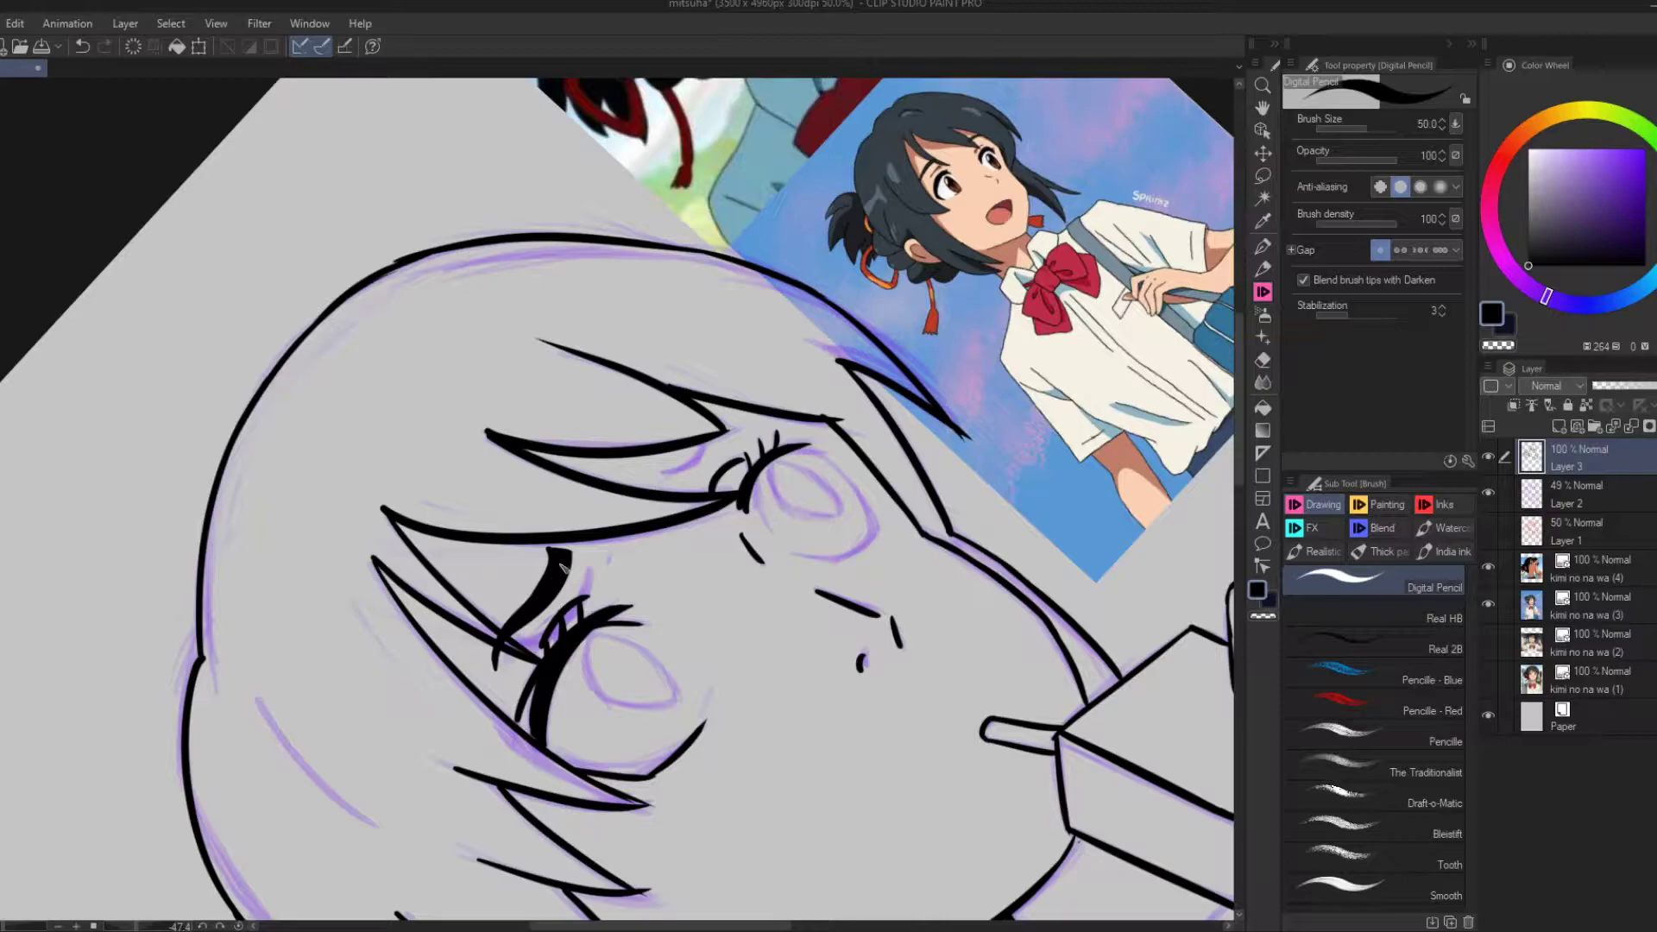
pyautogui.hotkey('ctrl', '0')
pyautogui.scroll(5, 640, 281)
pyautogui.moveTo(639, 278); pyautogui.dragTo(680, 307)
pyautogui.hotkey('ctrl', '0')
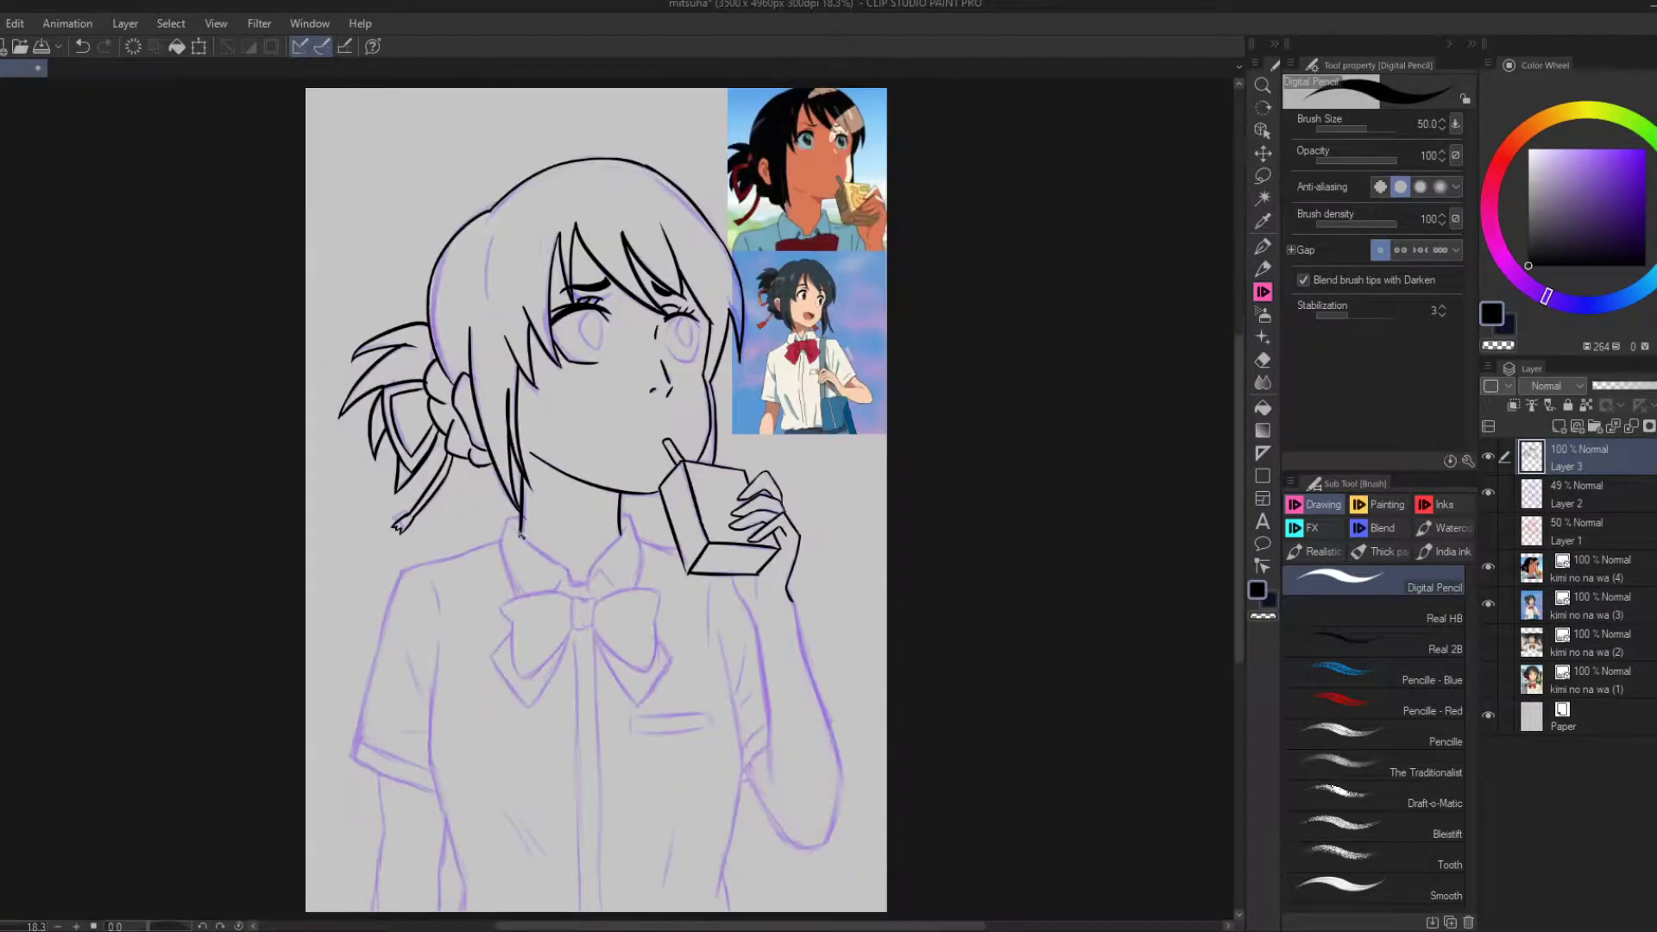
# Ink both sides of the shirt collar and the shoulder line on the lowered-arm side.
pyautogui.scroll(3, 628, 530)
pyautogui.moveTo(622, 523); pyautogui.dragTo(640, 658)
pyautogui.moveTo(399, 528); pyautogui.dragTo(427, 669)
pyautogui.moveTo(640, 560); pyautogui.dragTo(709, 588)
pyautogui.hotkey('ctrl', 'z')
pyautogui.moveTo(397, 570); pyautogui.dragTo(212, 625)
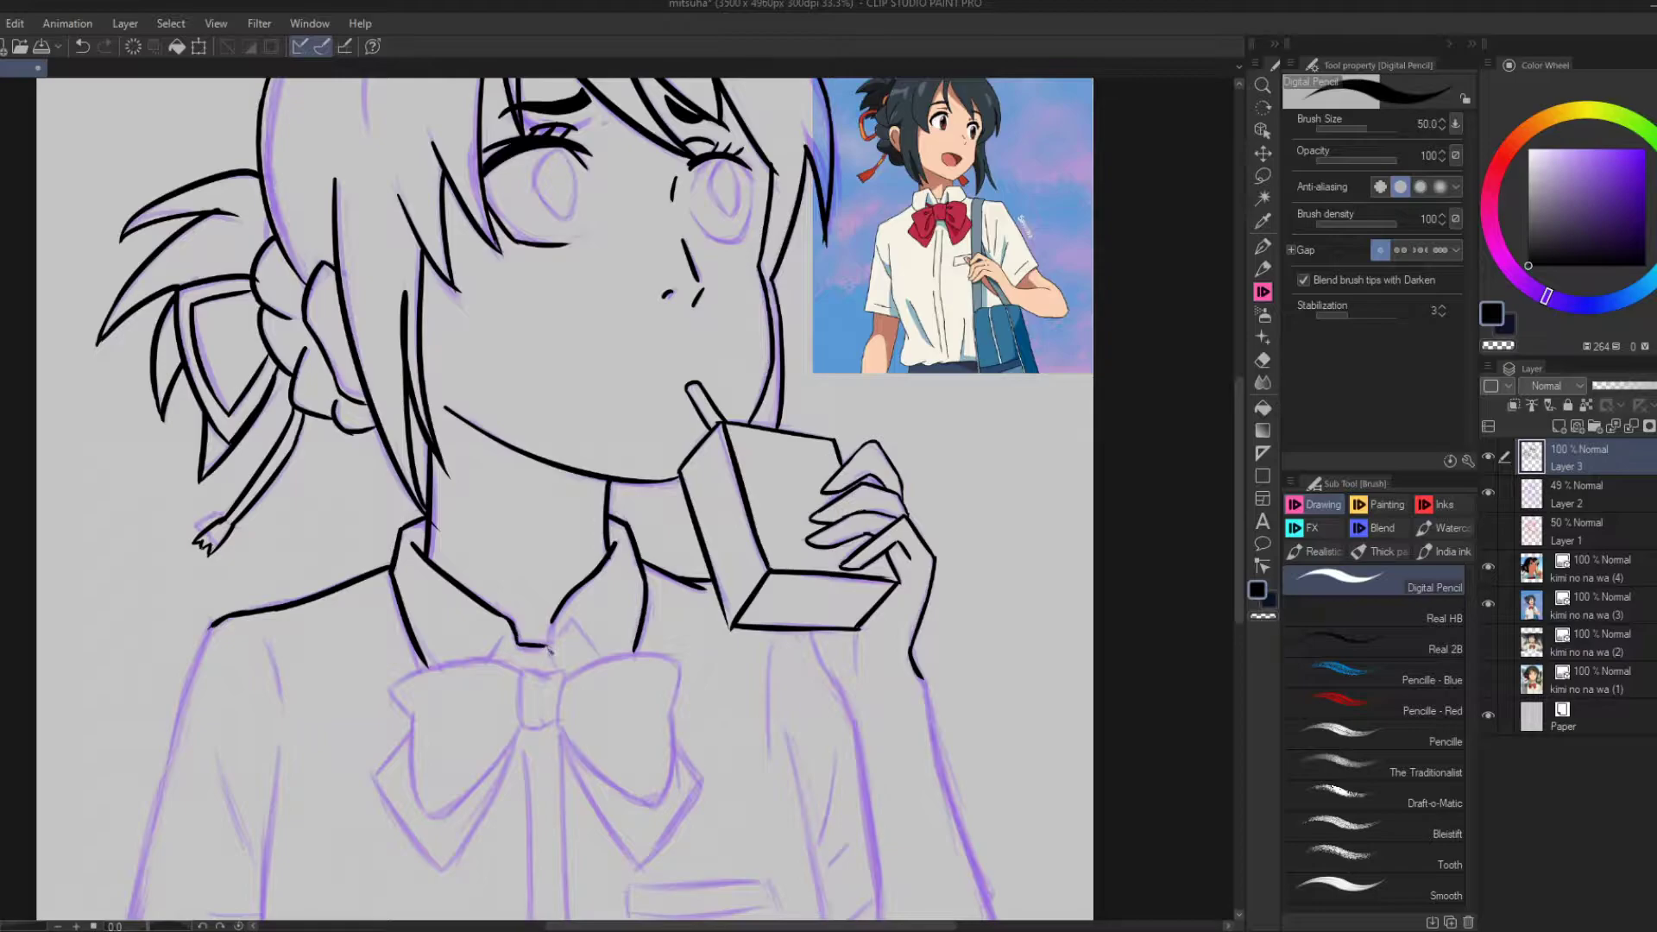
# Ink the bow tie below the collar with its knot, two loops and pointed tails.
pyautogui.hotkey('ctrl', '0')
pyautogui.scroll(3, 511, 759)
pyautogui.moveTo(398, 779)
pyautogui.mouseDown()
pyautogui.moveTo(542, 758)
pyautogui.moveTo(730, 569)
pyautogui.moveTo(854, 542)
pyautogui.mouseUp()
pyautogui.hotkey('ctrl', 'z')
pyautogui.moveTo(769, 434); pyautogui.dragTo(848, 519)
pyautogui.hotkey('ctrl', 'z')
pyautogui.moveTo(728, 393)
pyautogui.mouseDown()
pyautogui.moveTo(712, 272)
pyautogui.moveTo(861, 541)
pyautogui.moveTo(872, 673)
pyautogui.moveTo(748, 616)
pyautogui.moveTo(740, 636)
pyautogui.mouseUp()
pyautogui.moveTo(706, 580)
pyautogui.mouseDown()
pyautogui.moveTo(868, 738)
pyautogui.moveTo(911, 643)
pyautogui.moveTo(878, 620)
pyautogui.mouseUp()
pyautogui.moveTo(609, 682)
pyautogui.mouseDown()
pyautogui.moveTo(689, 800)
pyautogui.moveTo(717, 660)
pyautogui.mouseUp()
# Ink the narrow breast pocket band on the shirt.
pyautogui.moveTo(864, 763)
pyautogui.mouseDown()
pyautogui.moveTo(1002, 721)
pyautogui.moveTo(870, 790)
pyautogui.mouseUp()
pyautogui.moveTo(1000, 720); pyautogui.dragTo(1010, 742)
pyautogui.moveTo(872, 789); pyautogui.dragTo(1006, 744)
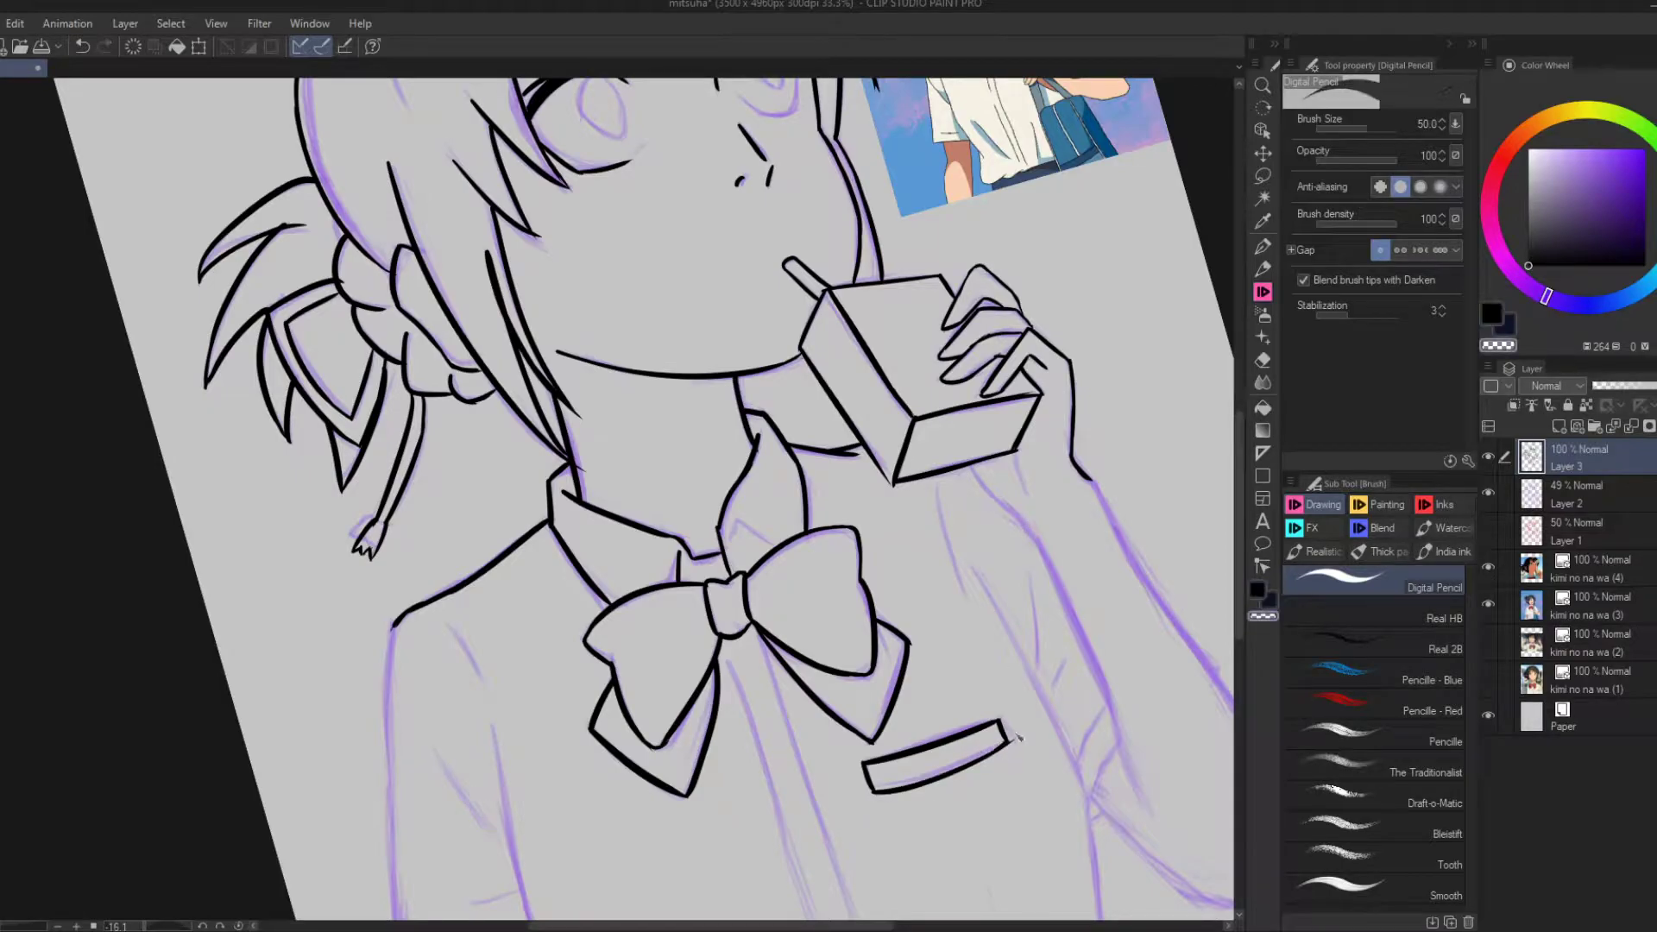
# Ink the outer edge and opening of the short sleeve on the lowered arm.
pyautogui.hotkey('ctrl', '0')
pyautogui.scroll(3, 976, 658)
pyautogui.moveTo(561, 361)
pyautogui.mouseDown()
pyautogui.moveTo(567, 713)
pyautogui.moveTo(679, 732)
pyautogui.mouseUp()
pyautogui.hotkey('ctrl', 'z')
pyautogui.moveTo(566, 711)
pyautogui.mouseDown()
pyautogui.moveTo(723, 735)
pyautogui.moveTo(814, 462)
pyautogui.moveTo(774, 287)
pyautogui.moveTo(808, 458)
pyautogui.mouseUp()
pyautogui.hotkey('ctrl', 'z')
pyautogui.hotkey('ctrl', 'z')
# Ink the torso side beside the lowered arm, the arm itself, and the sleeve's hem band.
pyautogui.moveTo(542, 446)
pyautogui.mouseDown()
pyautogui.moveTo(734, 336)
pyautogui.moveTo(925, 137)
pyautogui.mouseUp()
pyautogui.moveTo(816, 247); pyautogui.dragTo(949, 168)
pyautogui.moveTo(802, 405); pyautogui.dragTo(1015, 263)
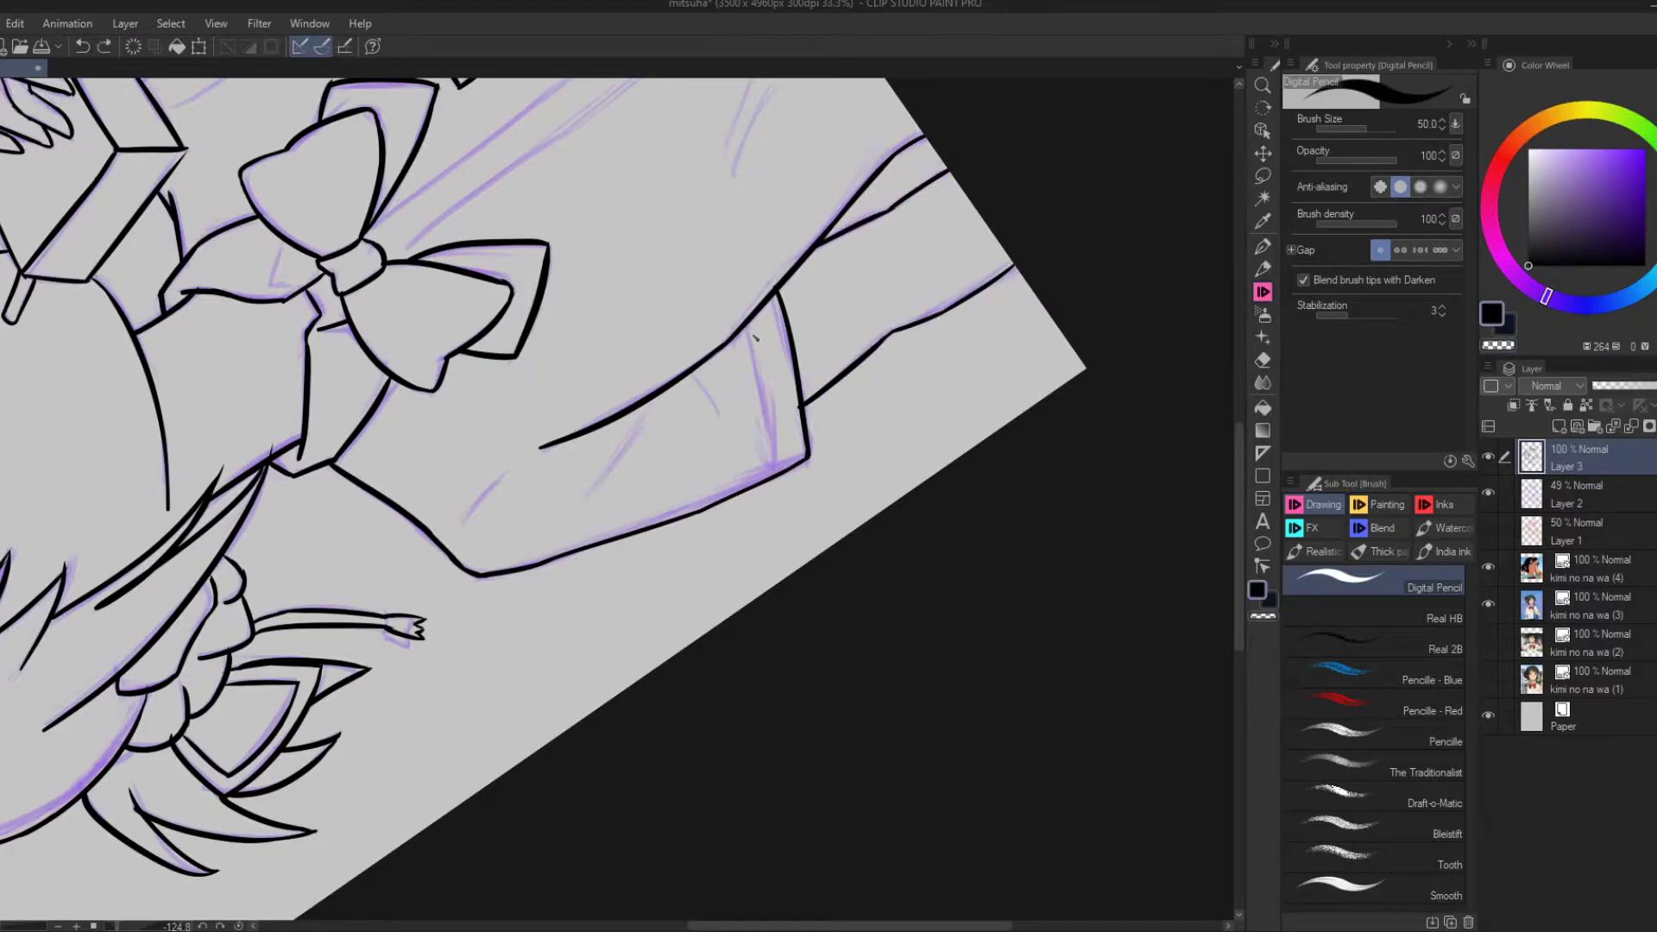
pyautogui.moveTo(747, 324); pyautogui.dragTo(773, 481)
# Ink the raised arm's sleeve edge and its two hem lines with the Digital Pencil.
pyautogui.moveTo(756, 555); pyautogui.dragTo(608, 437)
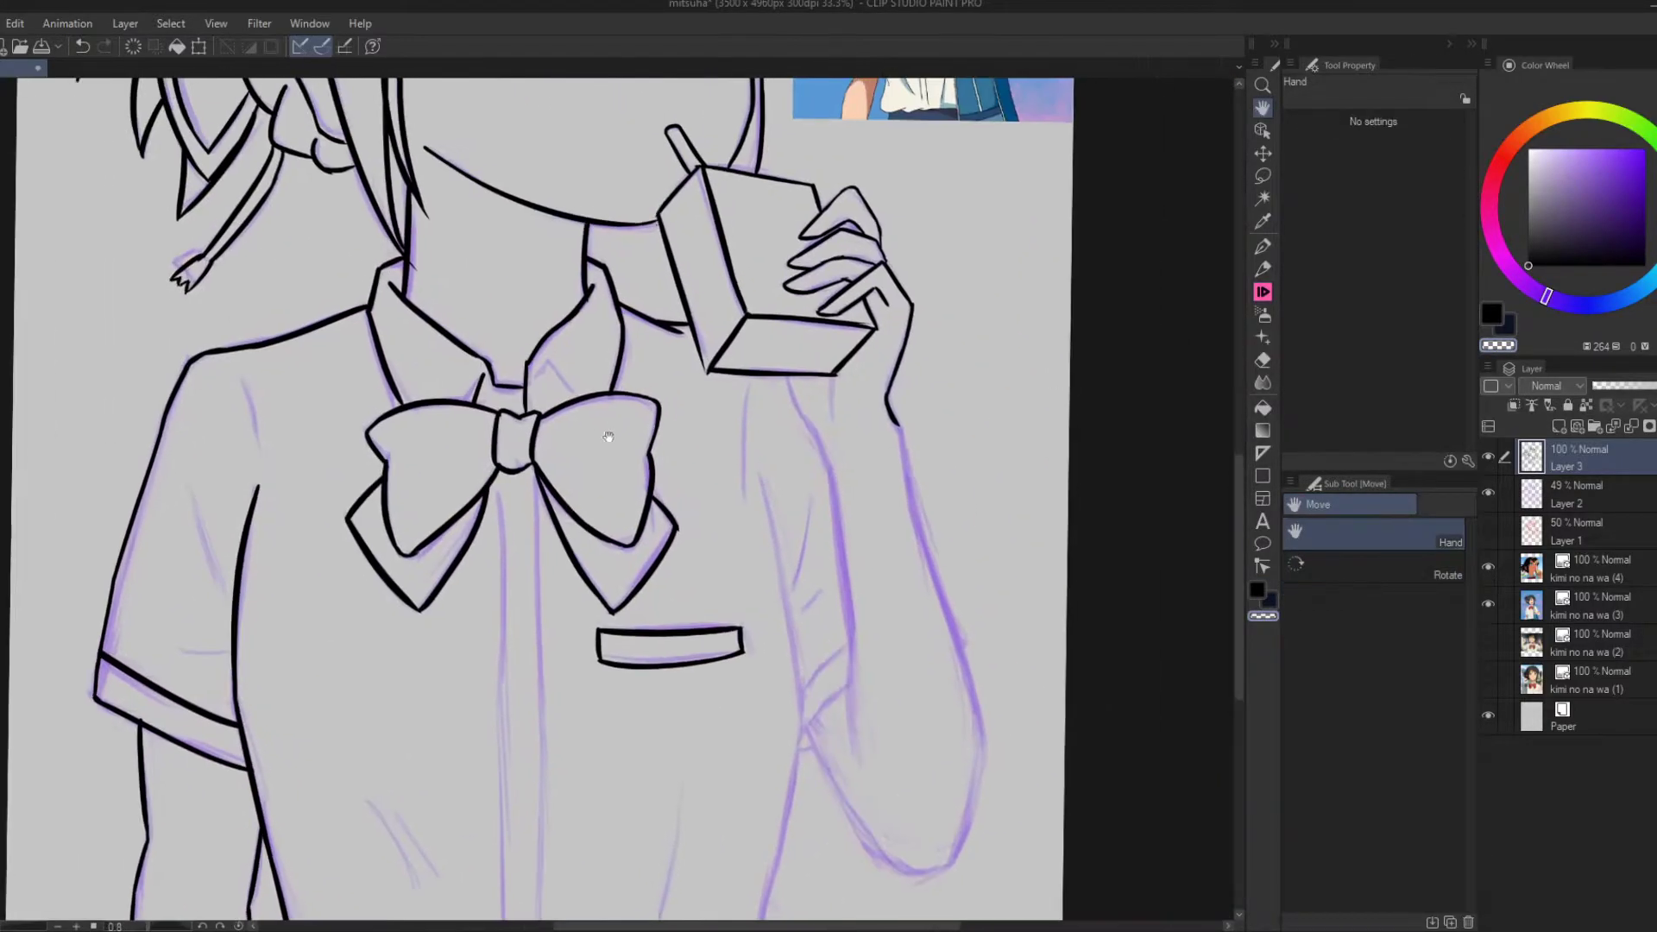
pyautogui.moveTo(765, 87); pyautogui.dragTo(722, 420)
pyautogui.press('b')
pyautogui.moveTo(708, 863)
pyautogui.mouseDown()
pyautogui.moveTo(604, 449)
pyautogui.moveTo(596, 345)
pyautogui.mouseUp()
pyautogui.moveTo(718, 486); pyautogui.dragTo(672, 548)
pyautogui.moveTo(719, 443); pyautogui.dragTo(673, 501)
pyautogui.moveTo(627, 269); pyautogui.dragTo(678, 556)
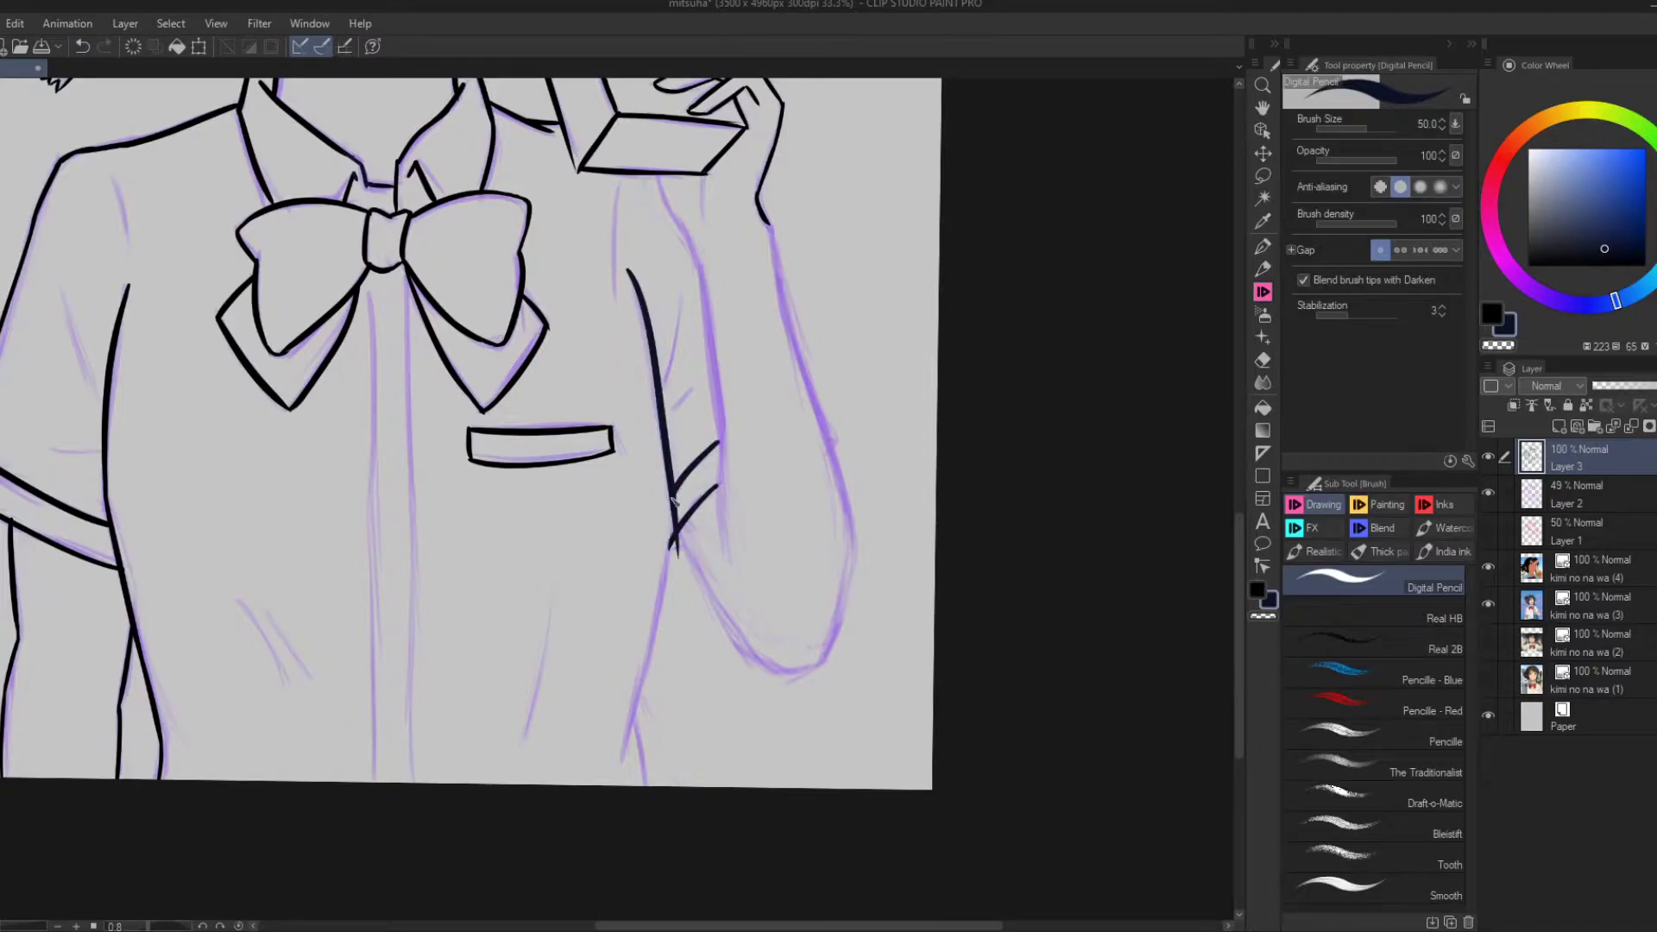
# Ink the raised forearm and elbow, and the lower edge of the shirt beside them.
pyautogui.moveTo(635, 704)
pyautogui.mouseDown()
pyautogui.moveTo(616, 751)
pyautogui.moveTo(646, 785)
pyautogui.mouseUp()
pyautogui.moveTo(678, 531)
pyautogui.mouseDown()
pyautogui.moveTo(764, 666)
pyautogui.moveTo(804, 678)
pyautogui.moveTo(855, 515)
pyautogui.moveTo(792, 748)
pyautogui.mouseUp()
pyautogui.moveTo(701, 451); pyautogui.dragTo(790, 758)
pyautogui.hotkey('ctrl', 'z')
pyautogui.moveTo(746, 645); pyautogui.dragTo(781, 730)
pyautogui.moveTo(666, 792)
pyautogui.mouseDown()
pyautogui.moveTo(635, 485)
pyautogui.moveTo(594, 405)
pyautogui.moveTo(614, 597)
pyautogui.mouseUp()
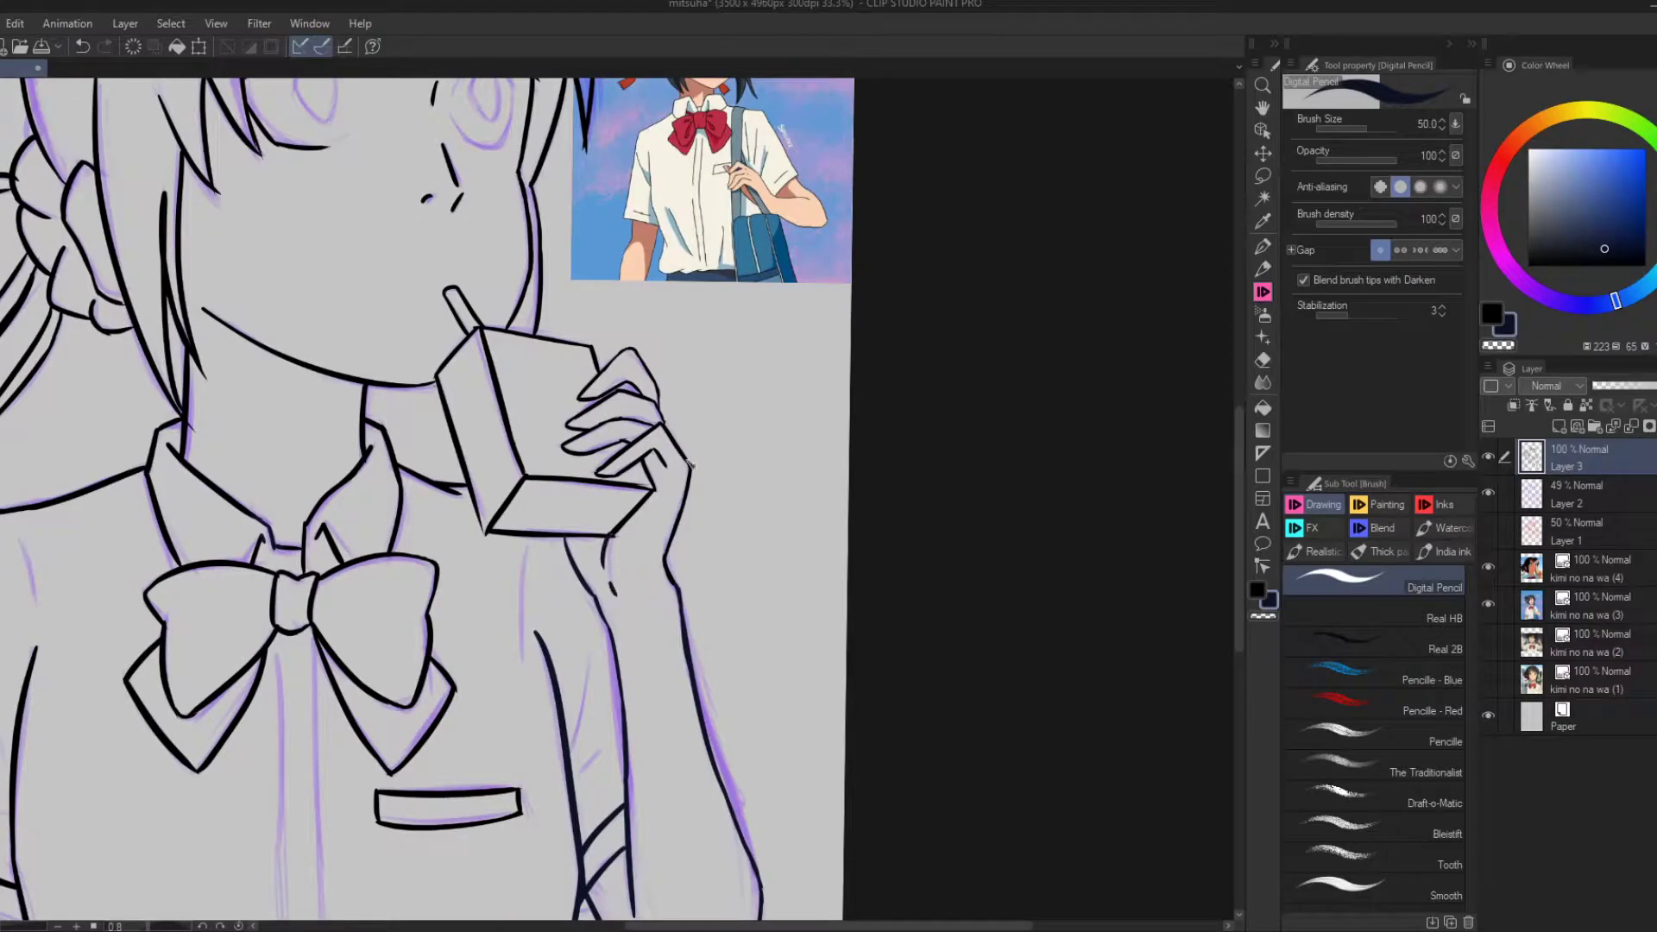
# Ink the oval irises of both eyes in dark navy.
pyautogui.scroll(-3, 691, 467)
pyautogui.scroll(4, 1010, 222)
pyautogui.moveTo(535, 244); pyautogui.dragTo(556, 347)
pyautogui.moveTo(781, 261)
pyautogui.mouseDown()
pyautogui.moveTo(760, 328)
pyautogui.moveTo(772, 362)
pyautogui.mouseUp()
pyautogui.hotkey('ctrl', 'z')
pyautogui.moveTo(810, 269)
pyautogui.mouseDown()
pyautogui.moveTo(828, 305)
pyautogui.moveTo(807, 387)
pyautogui.mouseUp()
pyautogui.hotkey('ctrl', 'z')
pyautogui.moveTo(829, 303); pyautogui.dragTo(678, 742)
pyautogui.hotkey('ctrl', 'z')
pyautogui.hotkey('ctrl', 'z')
pyautogui.hotkey('ctrl', 'z')
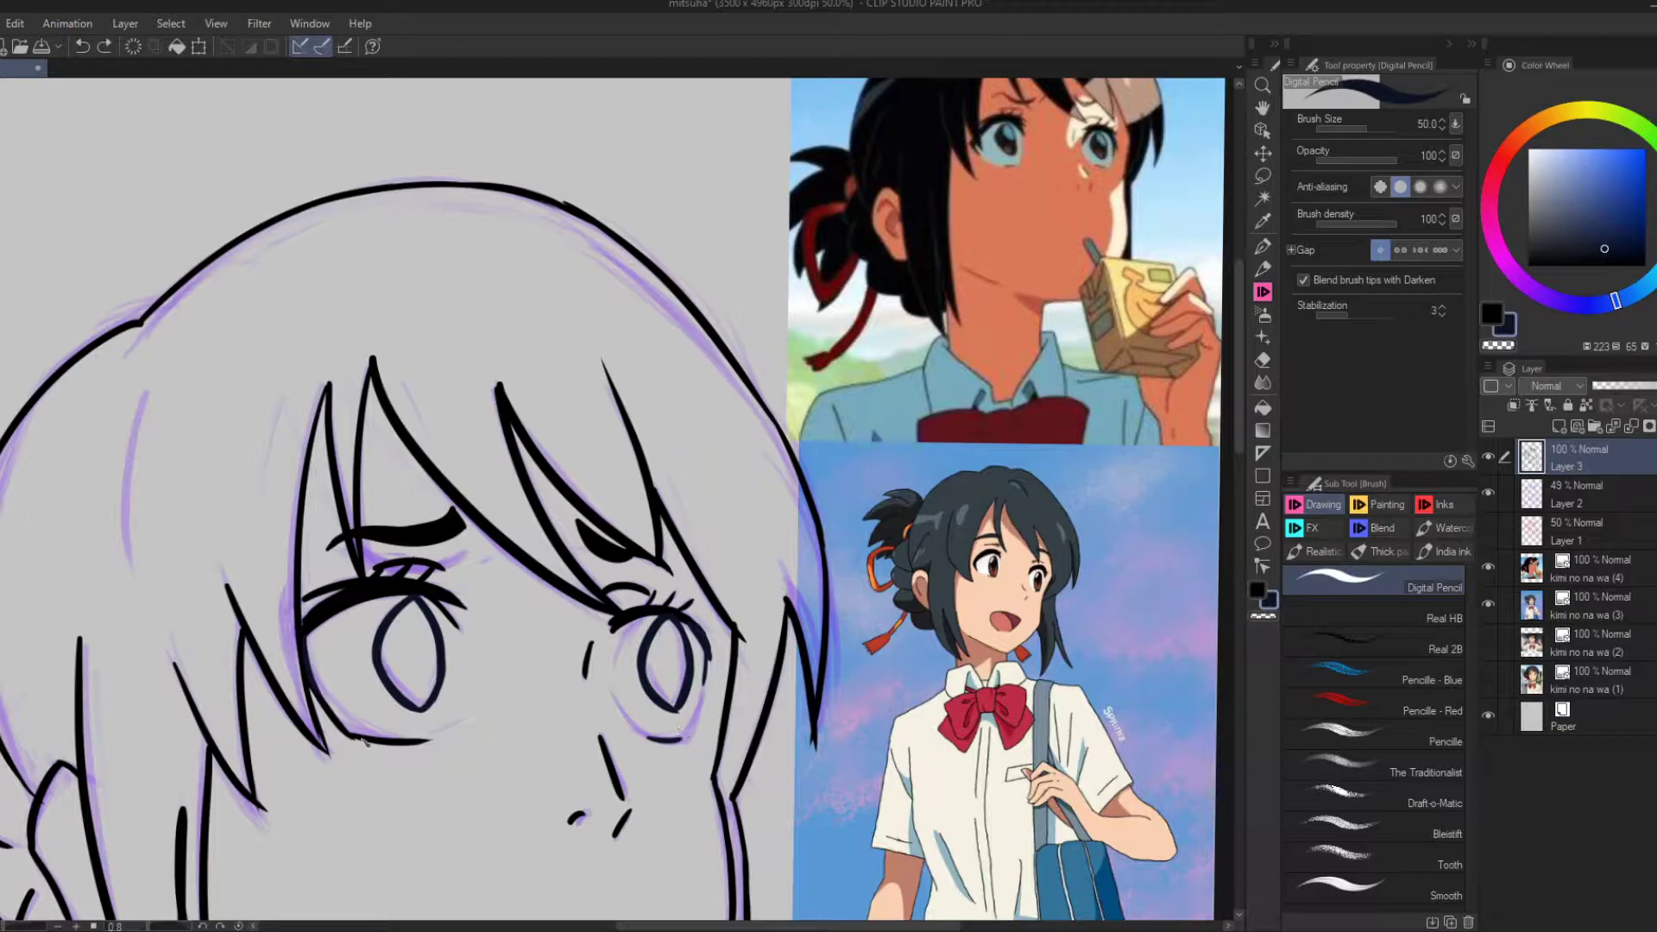
# Erase the outer end of the lower lid line on the larger eye.
pyautogui.press('c')
pyautogui.moveTo(356, 740); pyautogui.dragTo(327, 713)
pyautogui.press('c')
pyautogui.press('c')
pyautogui.press('b')
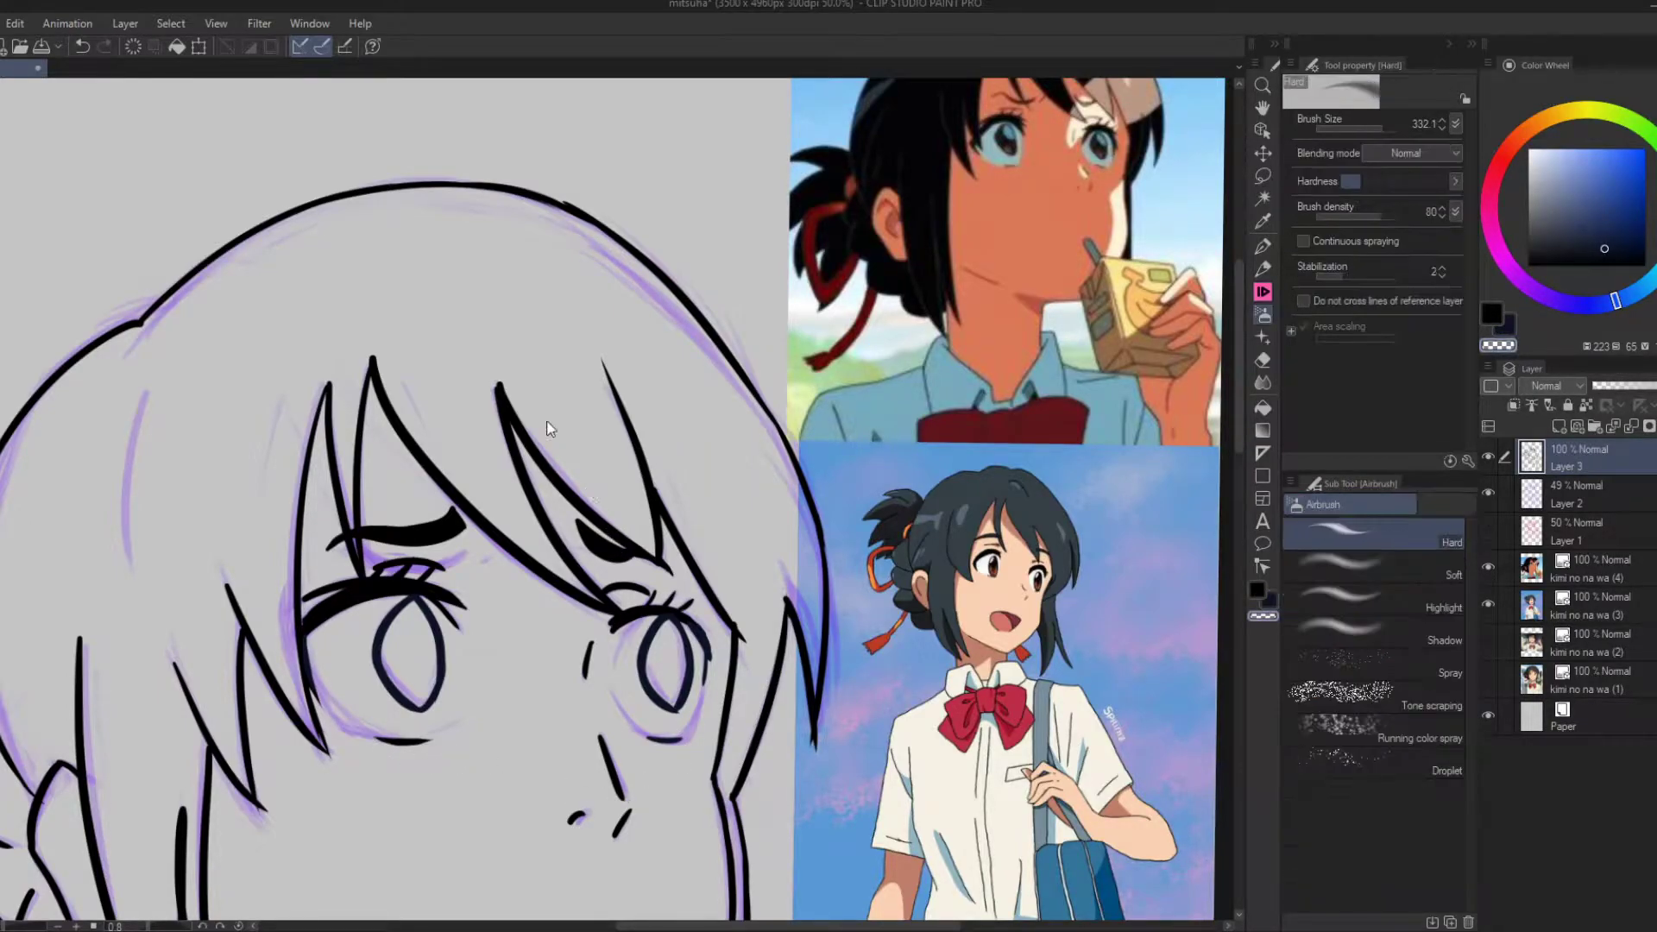
# Ink the fabric fold lines on the sleeves and the body of the shirt with the Digital Pencil.
pyautogui.hotkey('ctrl', '0')
pyautogui.press('b')
pyautogui.moveTo(700, 582); pyautogui.dragTo(708, 645)
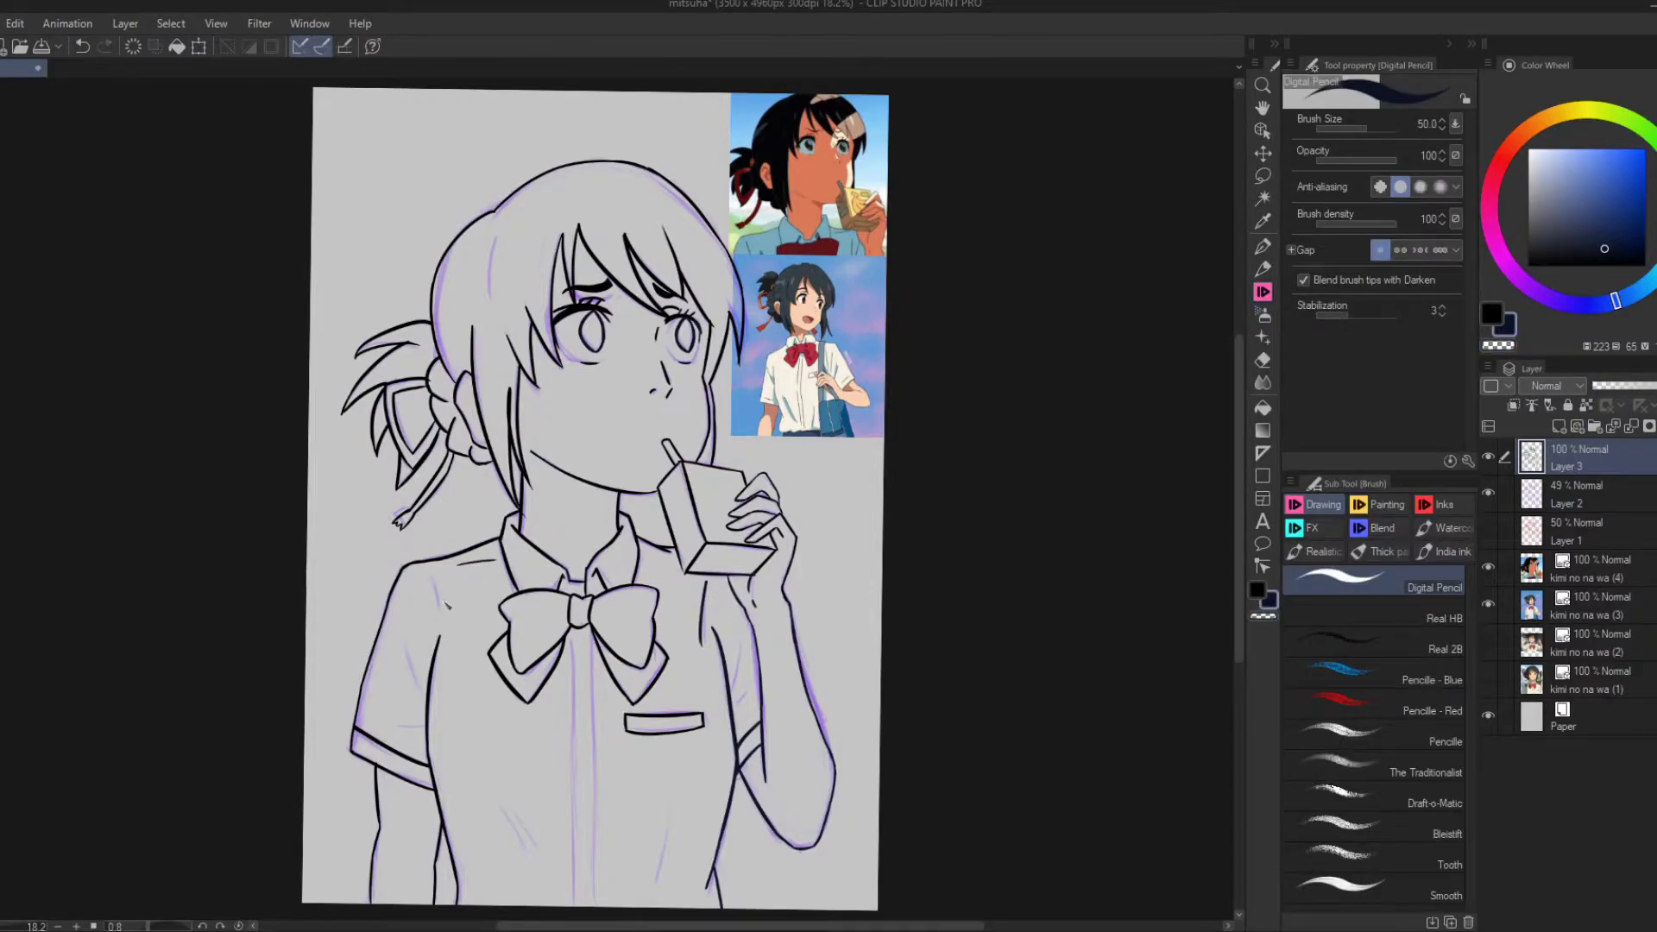
pyautogui.moveTo(409, 639); pyautogui.dragTo(428, 701)
pyautogui.moveTo(402, 727); pyautogui.dragTo(429, 728)
pyautogui.moveTo(744, 644); pyautogui.dragTo(733, 703)
pyautogui.moveTo(682, 798); pyautogui.dragTo(657, 883)
pyautogui.moveTo(517, 815); pyautogui.dragTo(545, 853)
# Hide the Layer 2 sketch and paint the face peach on Layer 4 in the colour folder with the Paintshop brush.
pyautogui.click(1488, 493)
pyautogui.click(1488, 494)
pyautogui.moveTo(587, 660); pyautogui.dragTo(614, 483)
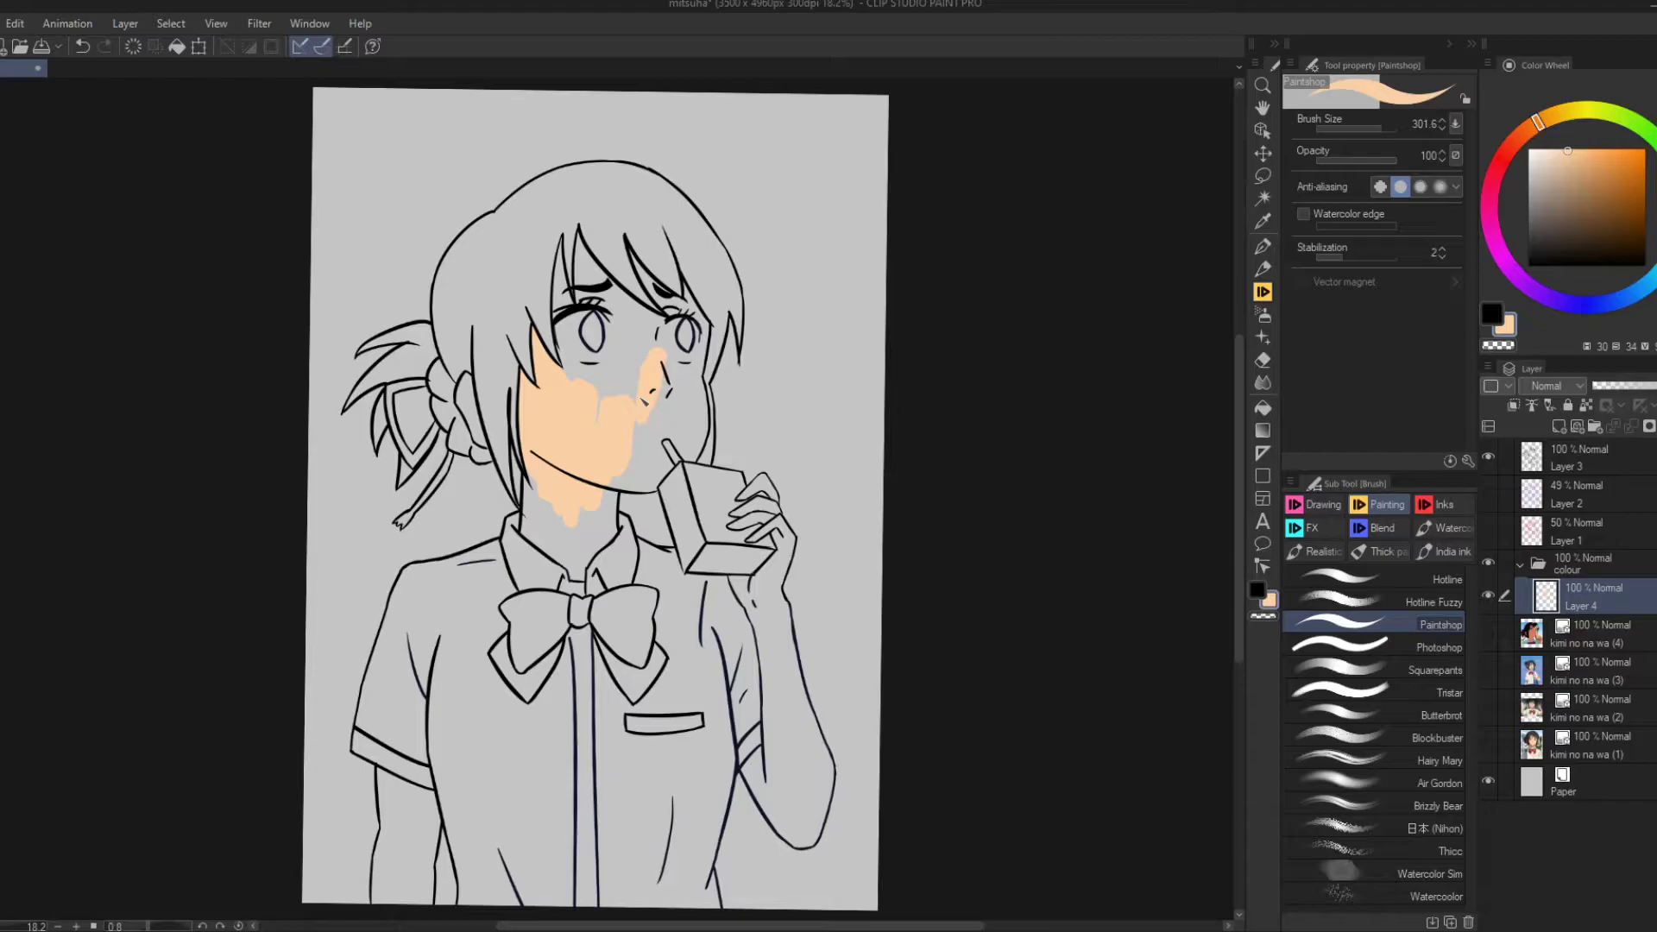
pyautogui.scroll(2, 561, 254)
pyautogui.moveTo(566, 285)
pyautogui.mouseDown()
pyautogui.moveTo(596, 414)
pyautogui.moveTo(597, 216)
pyautogui.moveTo(682, 346)
pyautogui.moveTo(622, 414)
pyautogui.moveTo(690, 682)
pyautogui.moveTo(816, 518)
pyautogui.mouseUp()
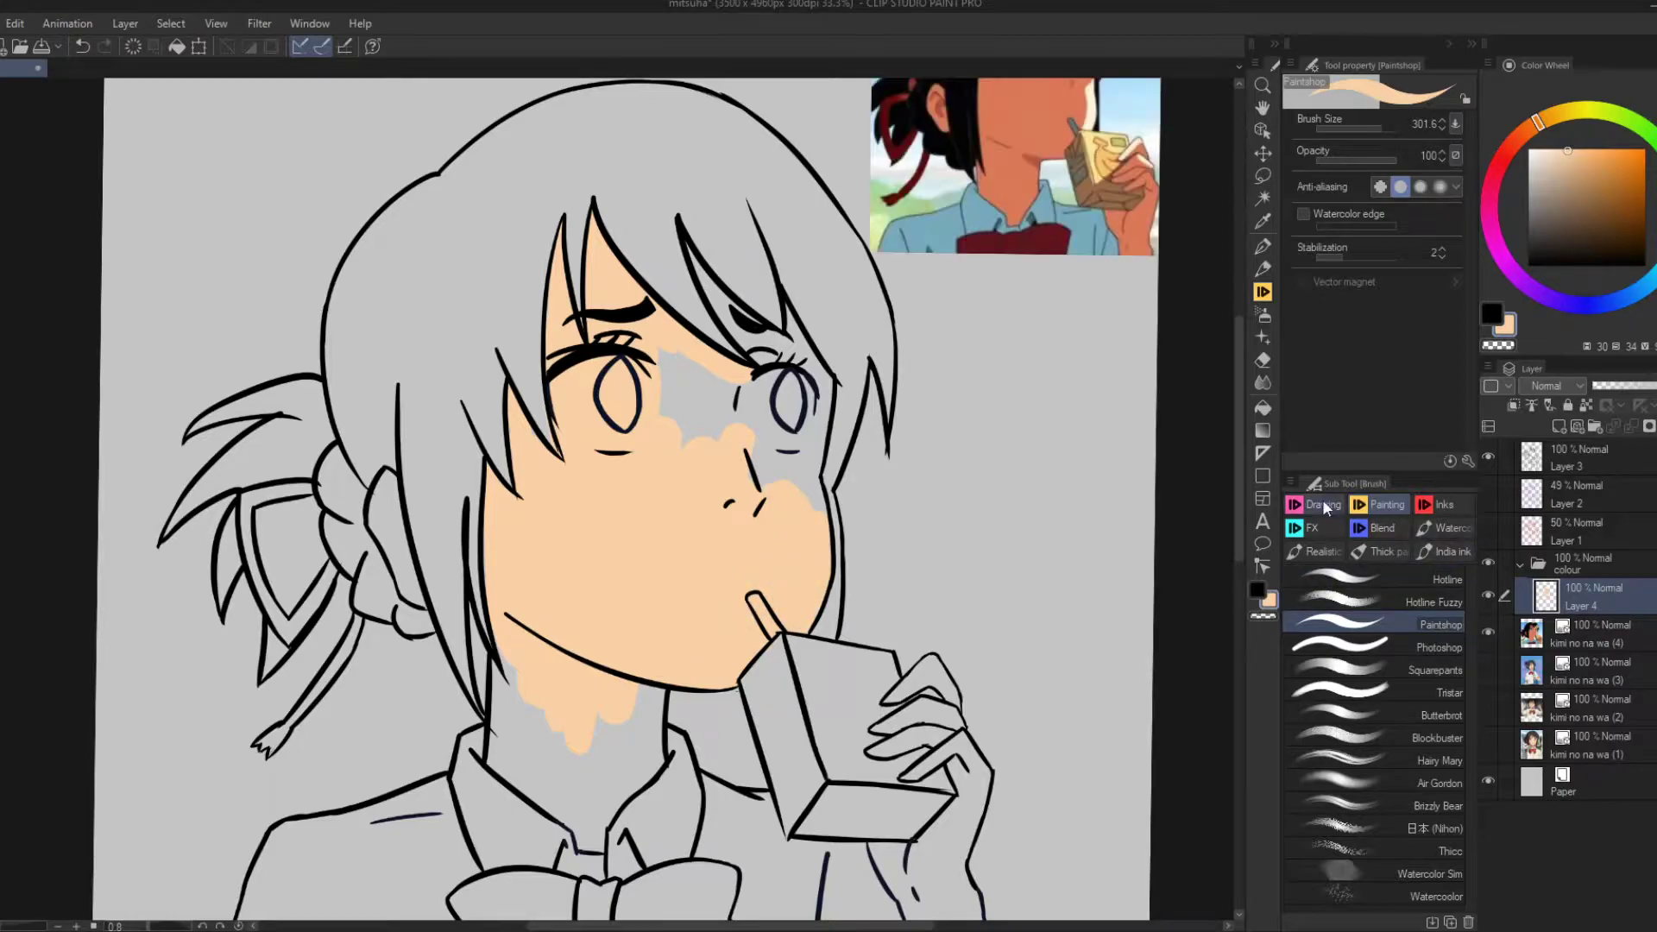
# Draw the folded flap, side label boxes and top markings on the juice box with the black Digital Pencil.
pyautogui.press('p')
pyautogui.moveTo(780, 638)
pyautogui.mouseDown()
pyautogui.moveTo(740, 686)
pyautogui.moveTo(789, 689)
pyautogui.mouseUp()
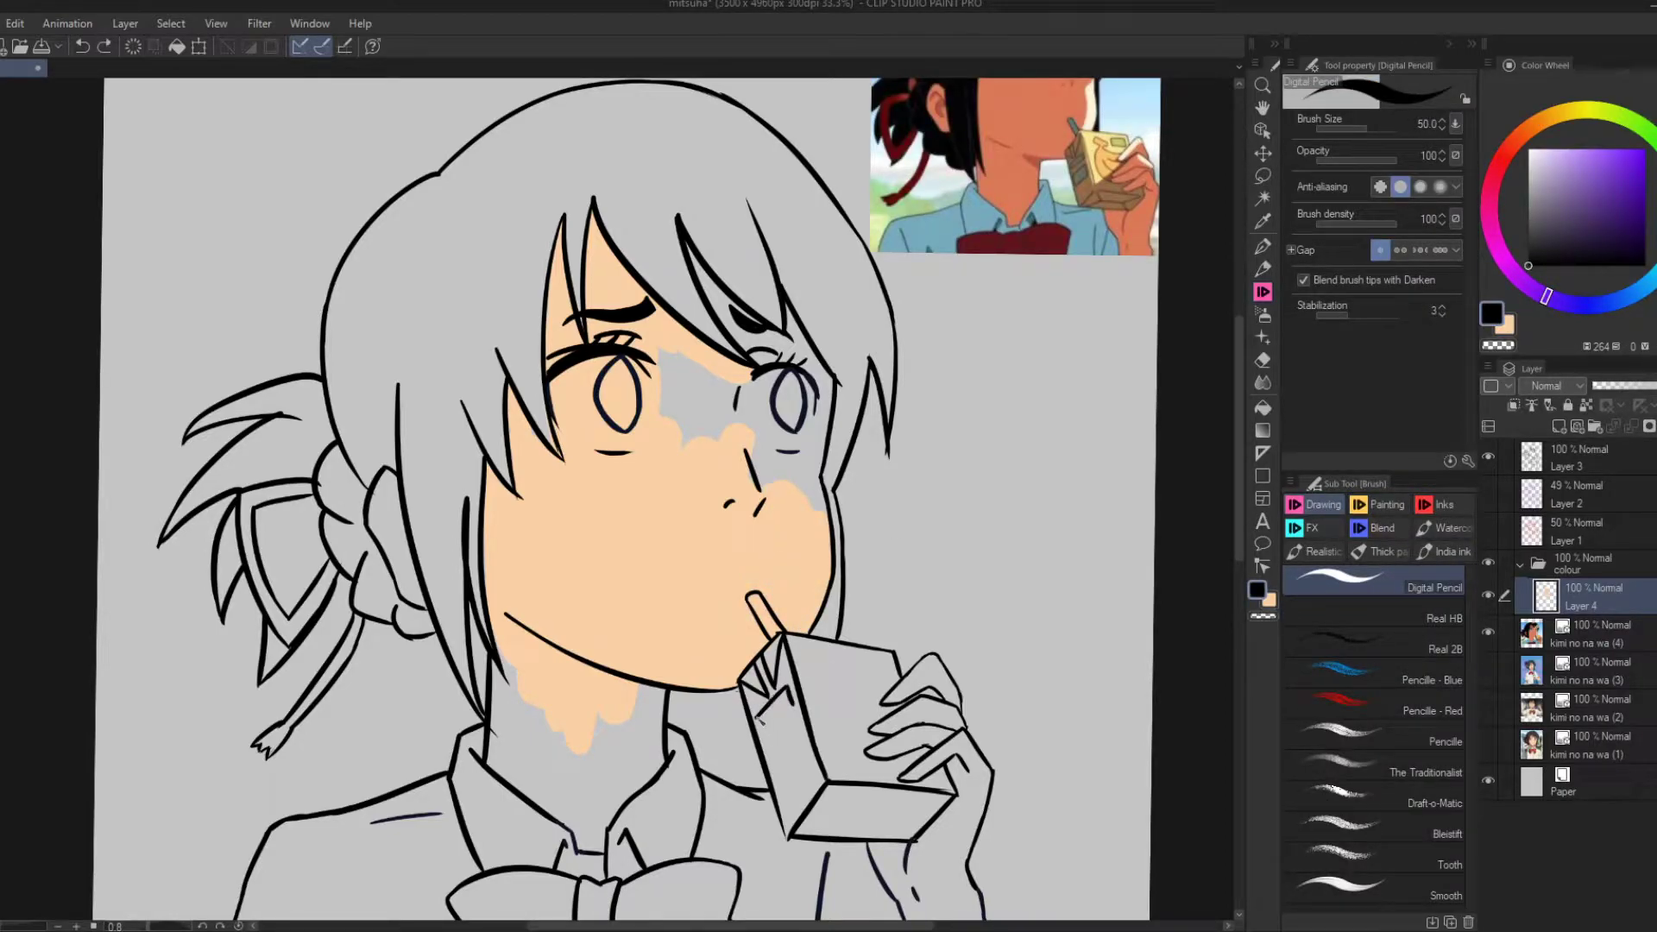
pyautogui.moveTo(780, 747)
pyautogui.mouseDown()
pyautogui.moveTo(808, 723)
pyautogui.moveTo(782, 774)
pyautogui.mouseUp()
pyautogui.moveTo(861, 680)
pyautogui.mouseDown()
pyautogui.moveTo(884, 668)
pyautogui.moveTo(846, 678)
pyautogui.moveTo(876, 756)
pyautogui.mouseUp()
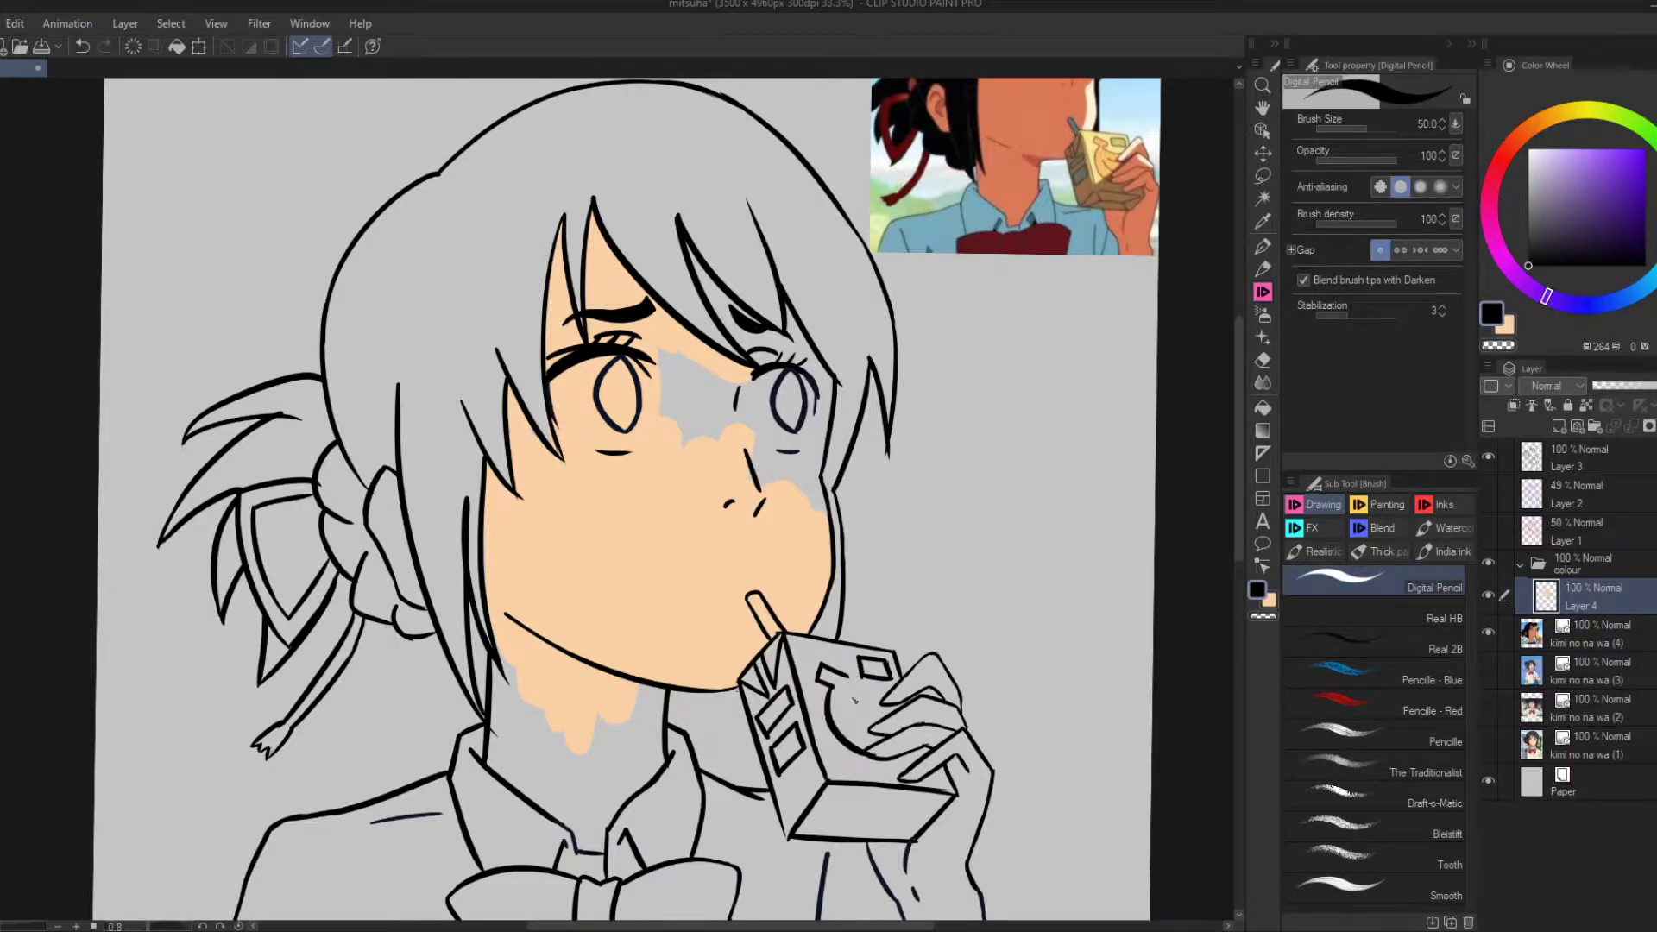
# Draw the curved fruit graphic on the front of the juice box and the fold lines on its base.
pyautogui.moveTo(839, 691)
pyautogui.mouseDown()
pyautogui.moveTo(882, 712)
pyautogui.moveTo(878, 744)
pyautogui.moveTo(802, 832)
pyautogui.mouseUp()
pyautogui.moveTo(950, 793)
pyautogui.mouseDown()
pyautogui.moveTo(919, 836)
pyautogui.moveTo(914, 818)
pyautogui.moveTo(954, 792)
pyautogui.mouseUp()
pyautogui.hotkey('ctrl', 'z')
pyautogui.hotkey('ctrl', 'z')
pyautogui.hotkey('ctrl', 'z')
pyautogui.hotkey('ctrl', 'z')
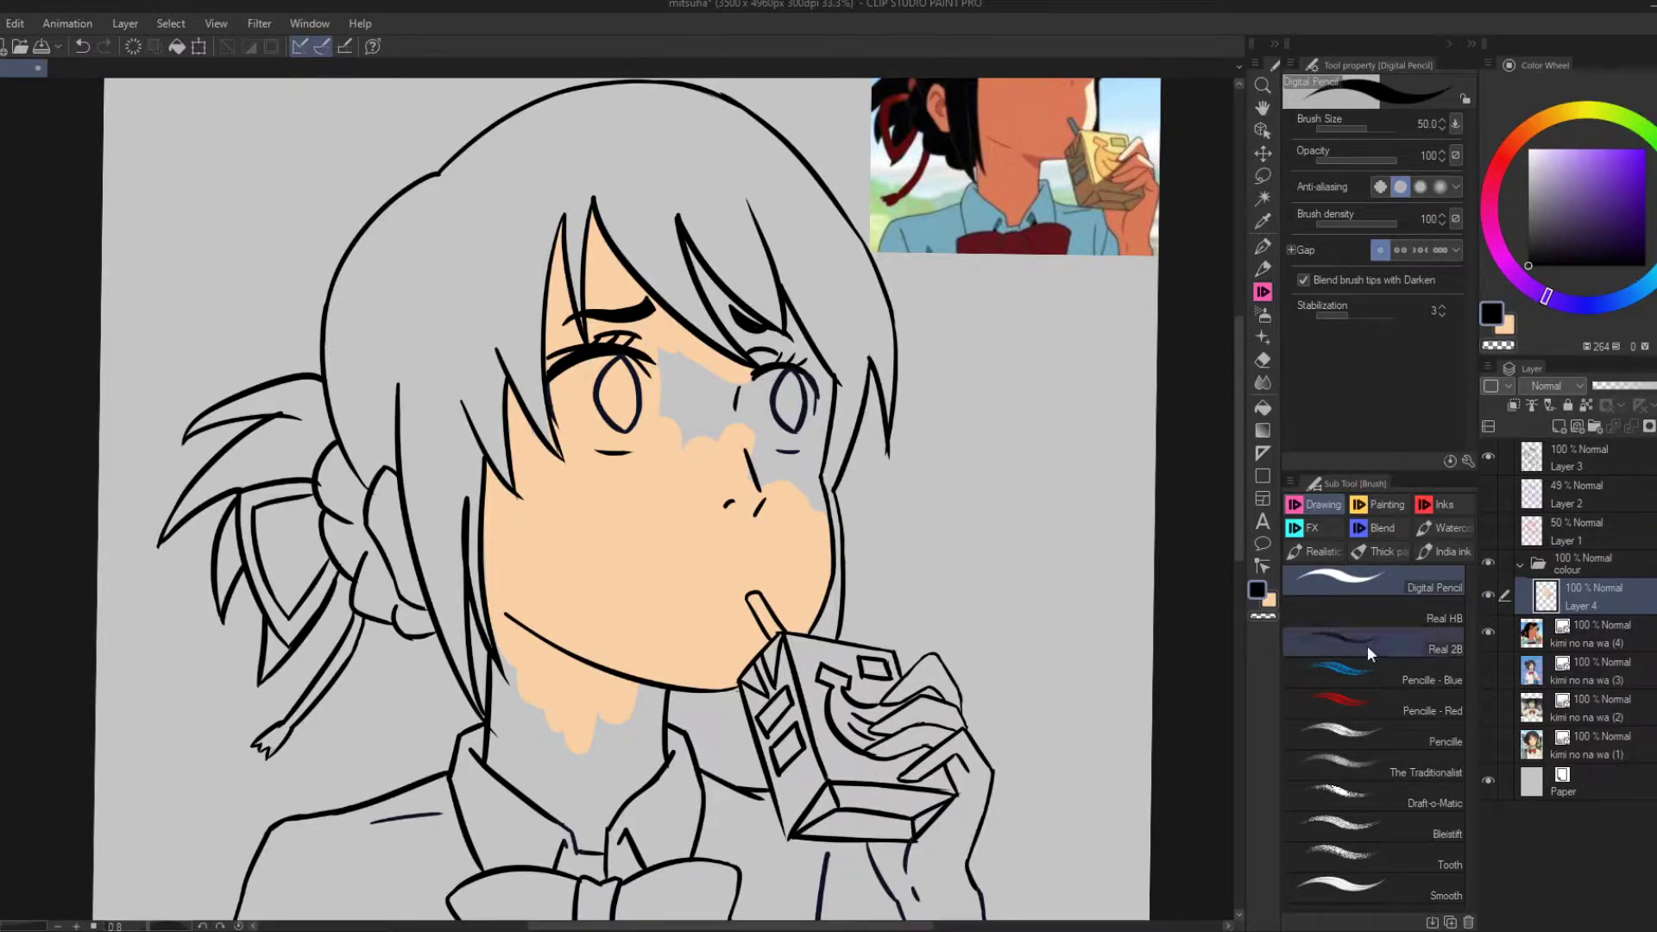
# Lasso the juice box and hand area on Layer 4 and copy the line work onto a separate layer above the line art.
pyautogui.press('m')
pyautogui.press('m')
pyautogui.moveTo(781, 632)
pyautogui.mouseDown()
pyautogui.moveTo(759, 845)
pyautogui.moveTo(1027, 777)
pyautogui.moveTo(896, 635)
pyautogui.mouseUp()
pyautogui.hotkey('ctrl', 'c')
pyautogui.hotkey('ctrl', 'v')
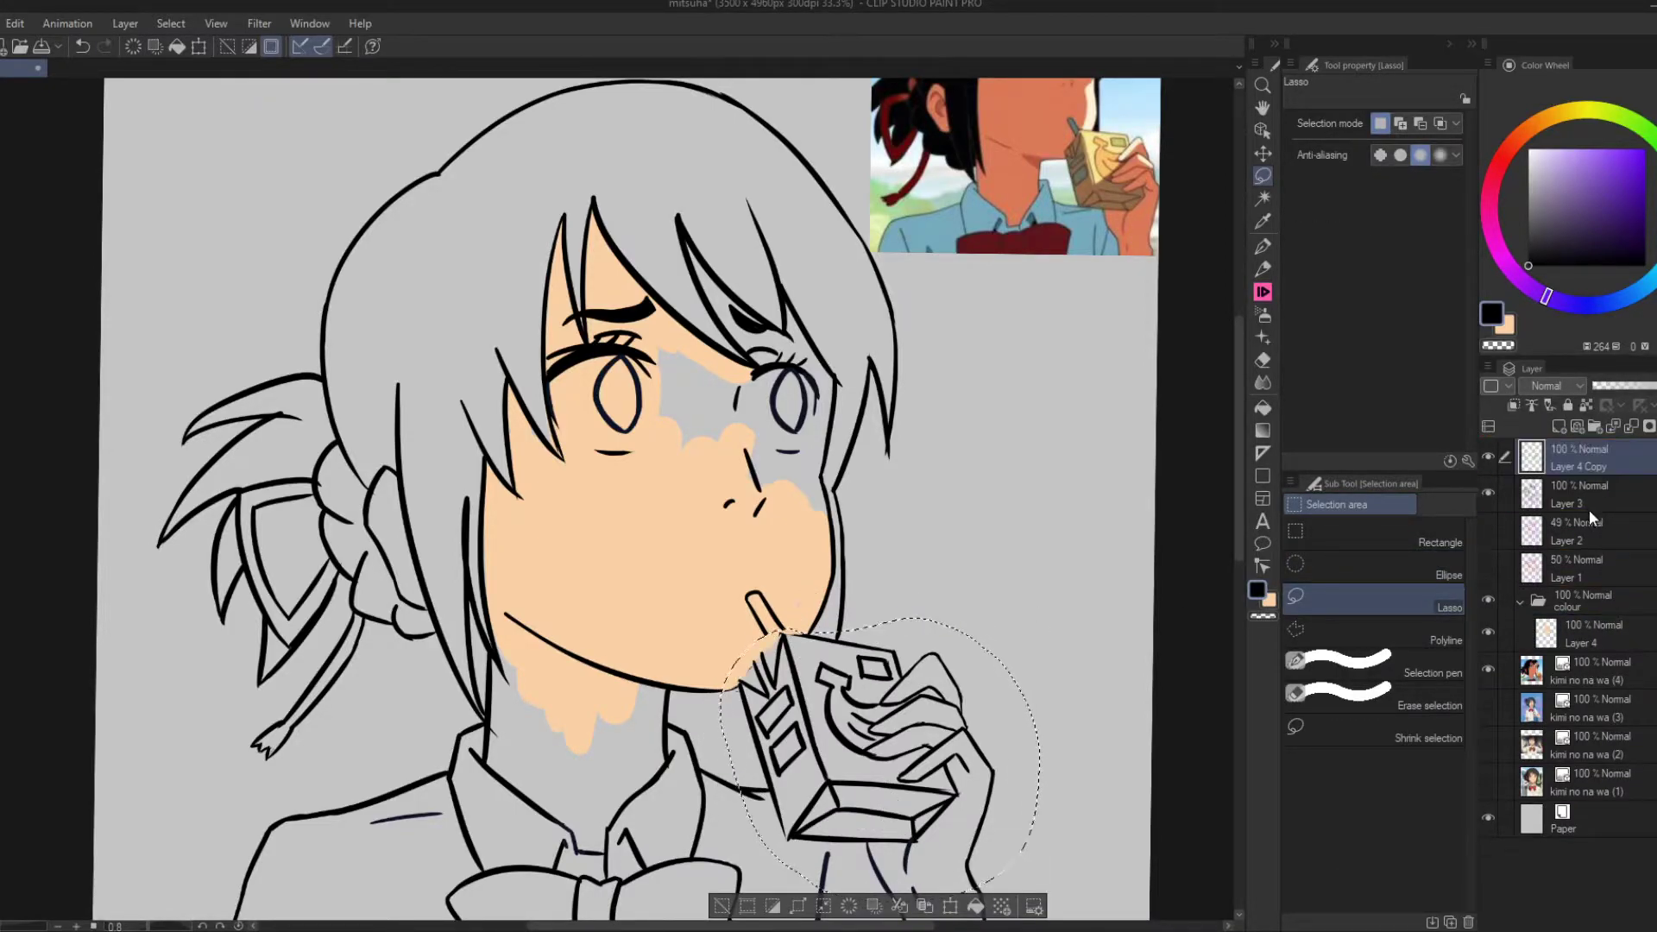
pyautogui.hotkey('ctrl', 'd')
# Paint the remaining areas of the face and the whole neck peach on Layer 4 with the Paintshop brush.
pyautogui.press('p')
pyautogui.keyDown('ctrl'); pyautogui.keyDown('shift'); pyautogui.click(733, 686); pyautogui.keyUp('shift'); pyautogui.keyUp('ctrl')
pyautogui.keyDown('ctrl'); pyautogui.keyDown('shift'); pyautogui.click(730, 689); pyautogui.keyUp('shift'); pyautogui.keyUp('ctrl')
pyautogui.keyDown('ctrl'); pyautogui.keyDown('shift'); pyautogui.click(721, 695); pyautogui.keyUp('shift'); pyautogui.keyUp('ctrl')
pyautogui.press('c')
pyautogui.hotkey('ctrl', 'z')
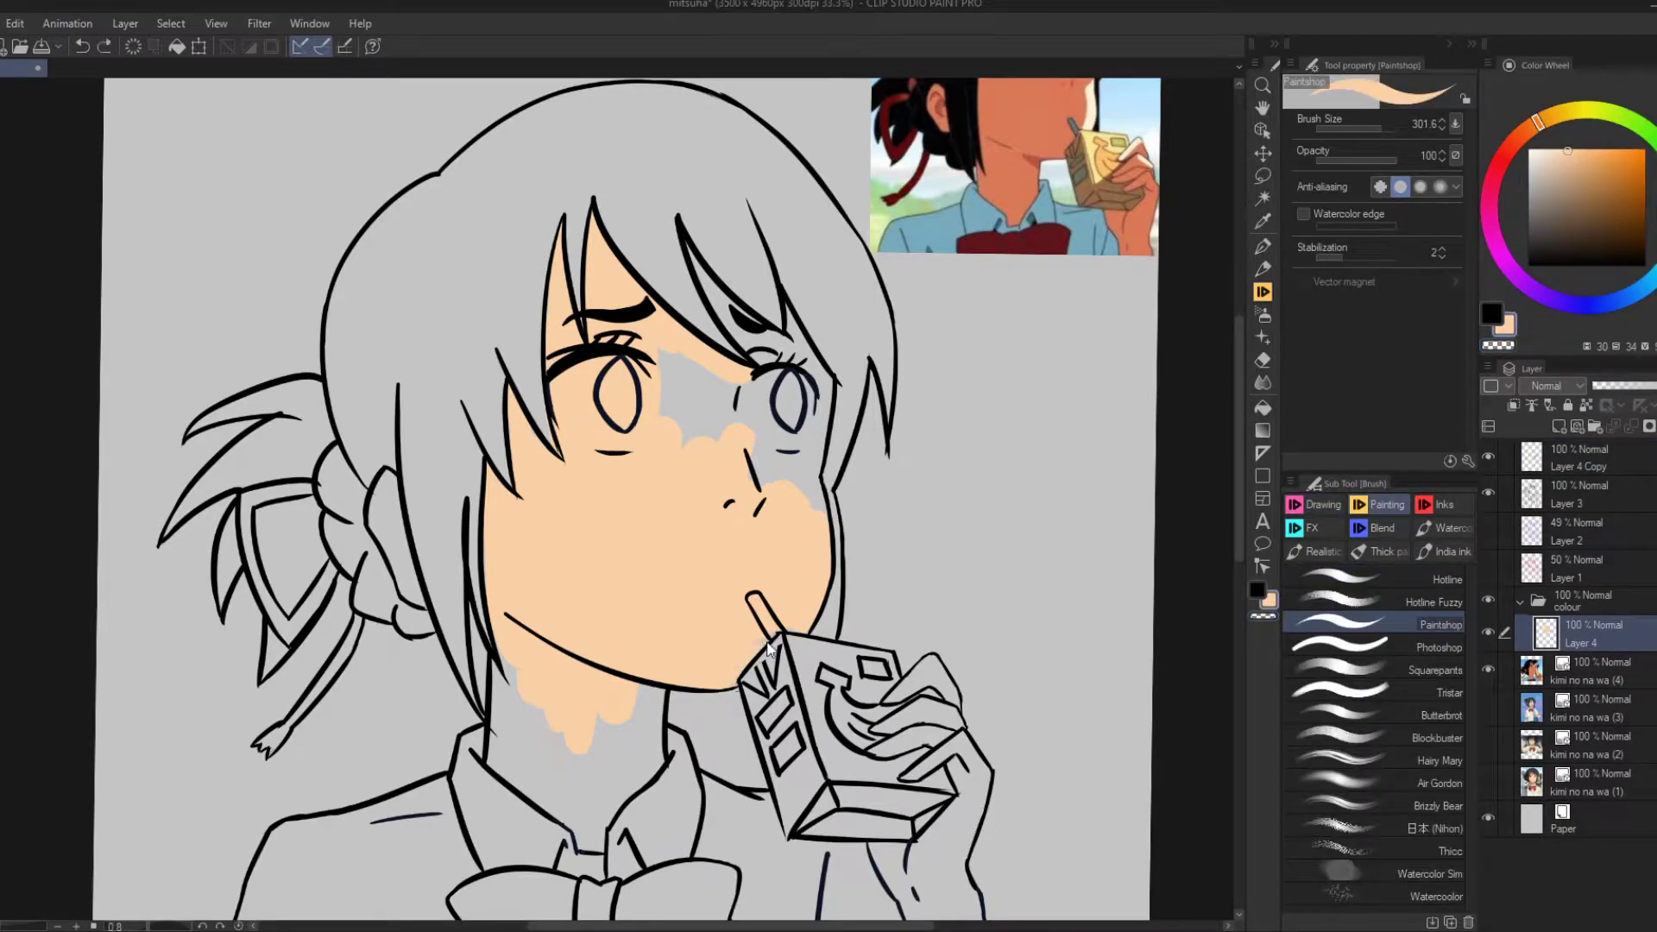
pyautogui.moveTo(815, 510)
pyautogui.mouseDown()
pyautogui.moveTo(828, 404)
pyautogui.moveTo(803, 341)
pyautogui.moveTo(755, 347)
pyautogui.moveTo(792, 499)
pyautogui.moveTo(691, 388)
pyautogui.mouseUp()
pyautogui.moveTo(508, 656)
pyautogui.mouseDown()
pyautogui.moveTo(497, 768)
pyautogui.moveTo(589, 850)
pyautogui.moveTo(630, 699)
pyautogui.moveTo(676, 615)
pyautogui.mouseUp()
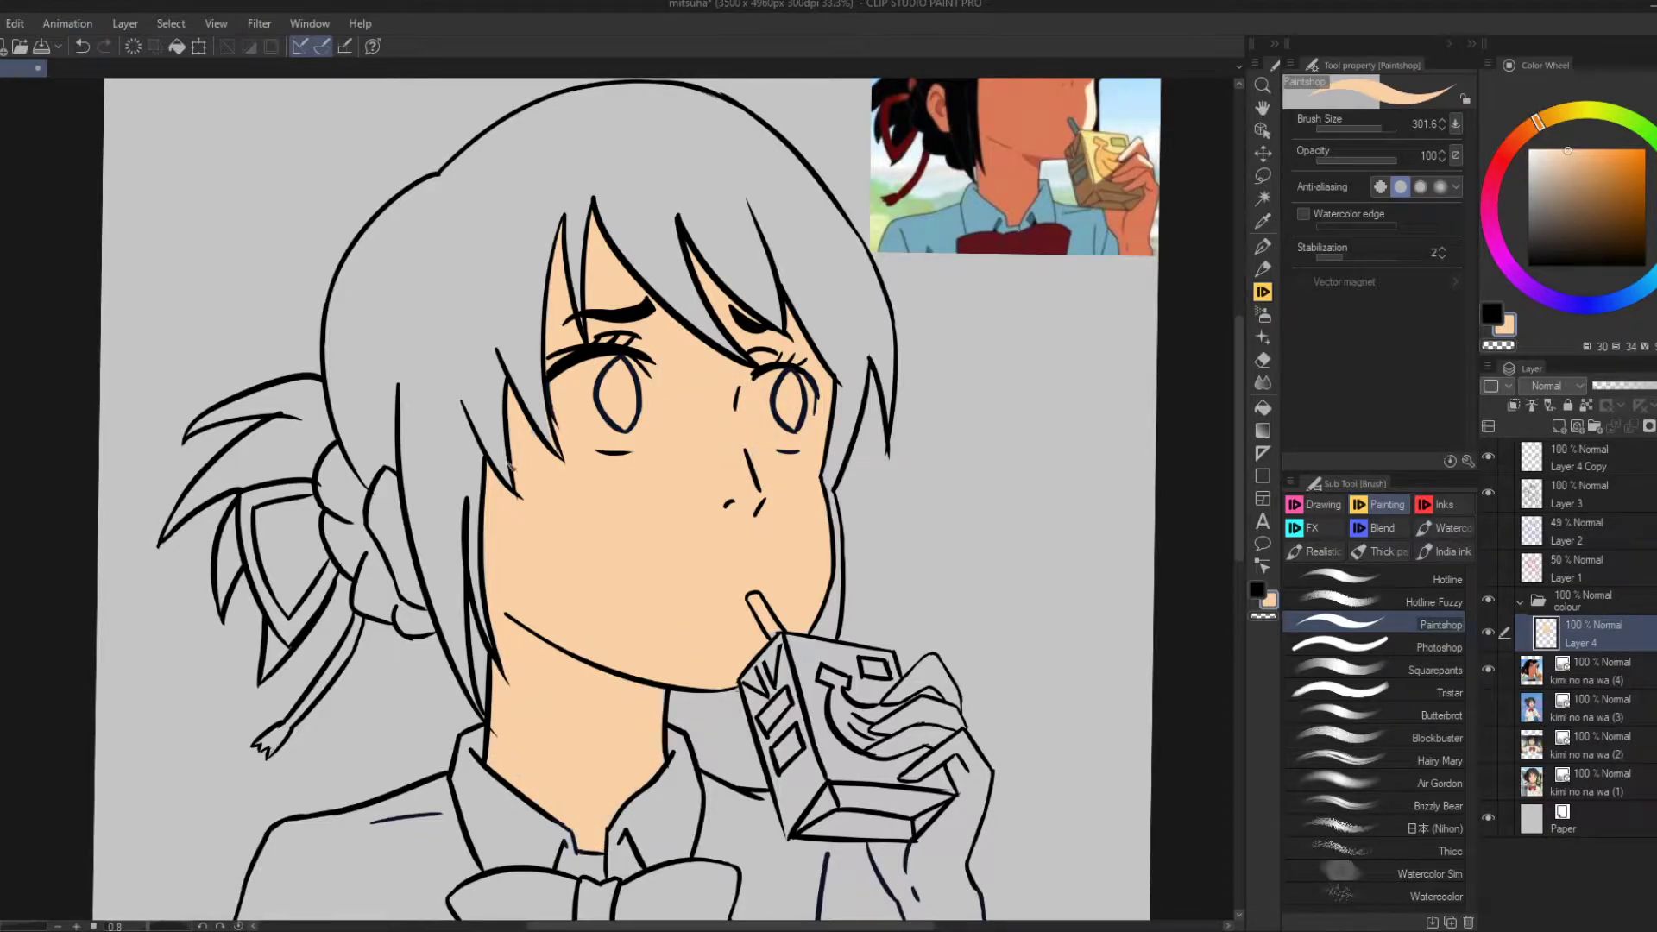
# Rename the peach skin layer face and paint both arms and the hand peach on a new layer named arms.
pyautogui.click(1558, 428)
pyautogui.scroll(-5, 604, 518)
pyautogui.moveTo(388, 625)
pyautogui.mouseDown()
pyautogui.moveTo(412, 692)
pyautogui.moveTo(388, 774)
pyautogui.moveTo(482, 858)
pyautogui.moveTo(495, 699)
pyautogui.moveTo(436, 648)
pyautogui.moveTo(468, 678)
pyautogui.moveTo(489, 739)
pyautogui.moveTo(470, 863)
pyautogui.moveTo(412, 745)
pyautogui.moveTo(427, 704)
pyautogui.mouseUp()
pyautogui.moveTo(1065, 638)
pyautogui.mouseDown()
pyautogui.moveTo(1165, 768)
pyautogui.moveTo(1204, 613)
pyautogui.moveTo(1122, 690)
pyautogui.moveTo(1114, 501)
pyautogui.moveTo(1182, 656)
pyautogui.mouseUp()
pyautogui.moveTo(1122, 345)
pyautogui.mouseDown()
pyautogui.moveTo(1056, 656)
pyautogui.moveTo(1010, 609)
pyautogui.moveTo(1001, 634)
pyautogui.moveTo(1073, 516)
pyautogui.moveTo(1083, 776)
pyautogui.moveTo(1060, 607)
pyautogui.mouseUp()
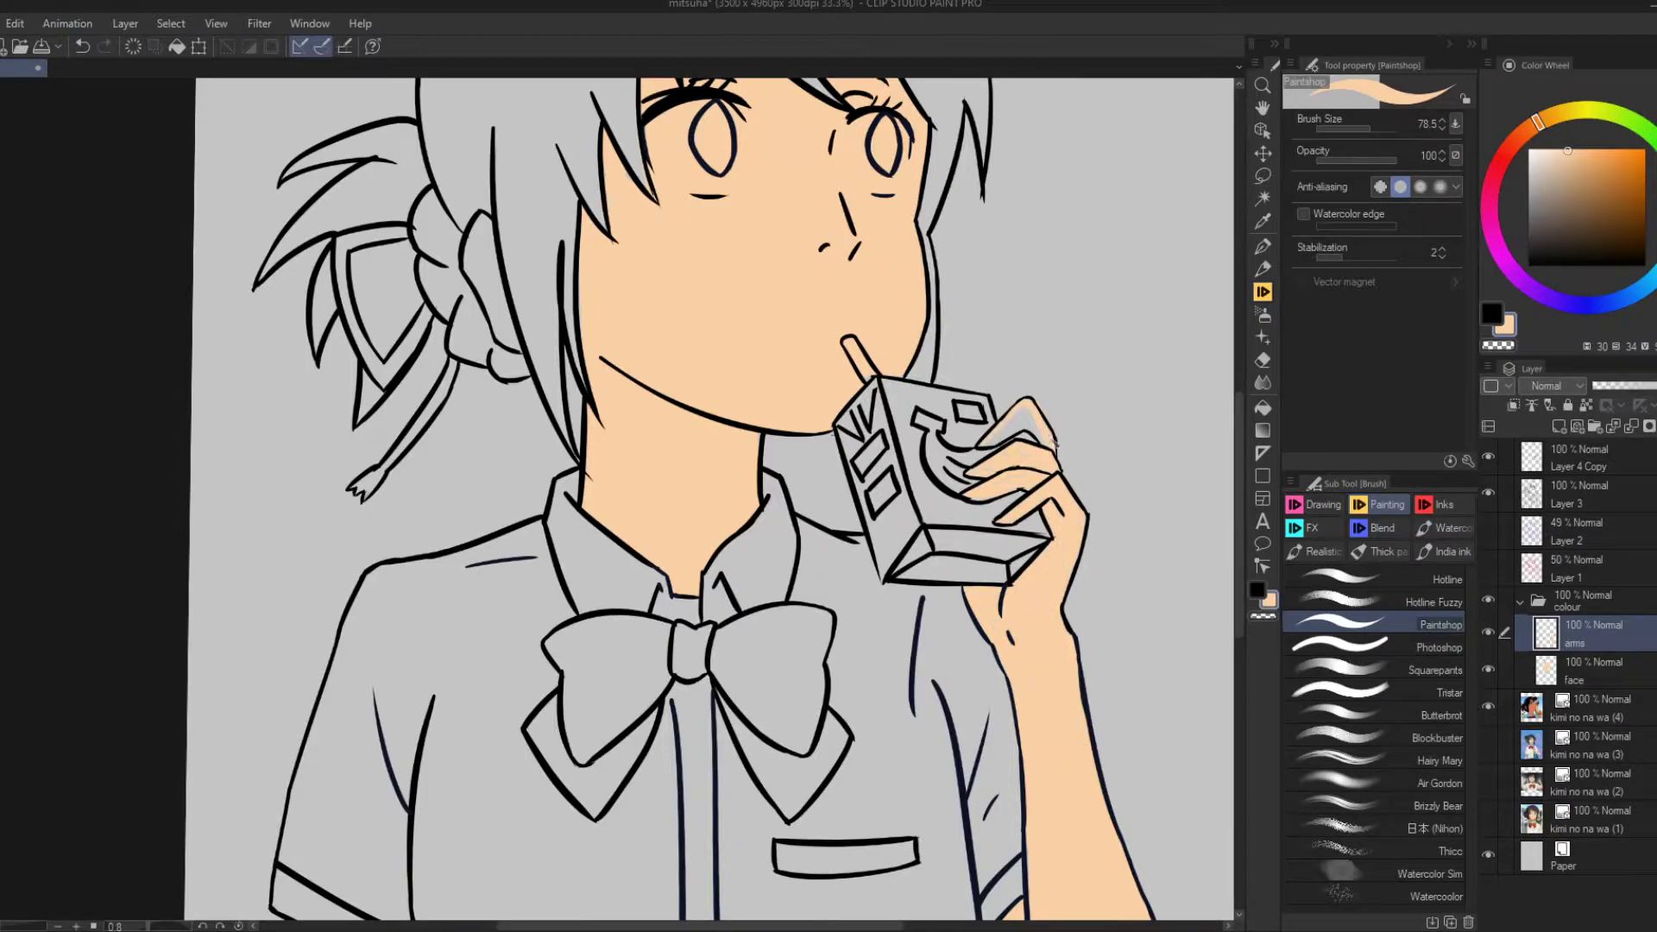
# Merge the copied juice box line work into the Layer 3 line art and select the face layer.
pyautogui.moveTo(1577, 457); pyautogui.dragTo(1578, 420)
pyautogui.press('p')
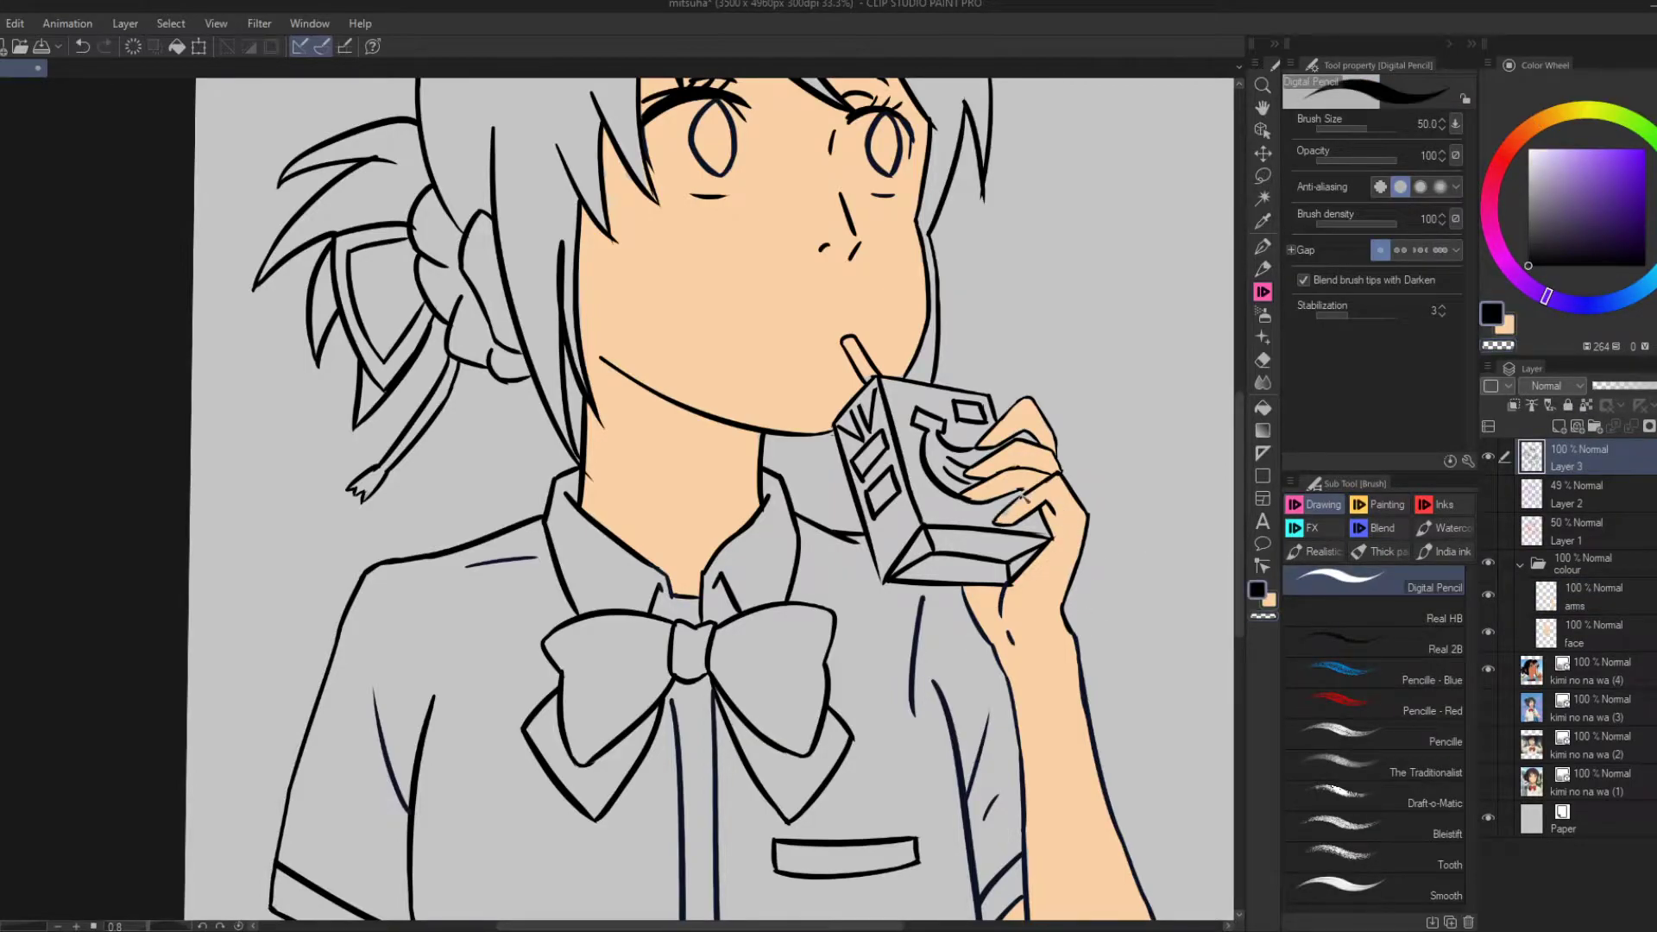
pyautogui.click(1579, 633)
pyautogui.press('b')
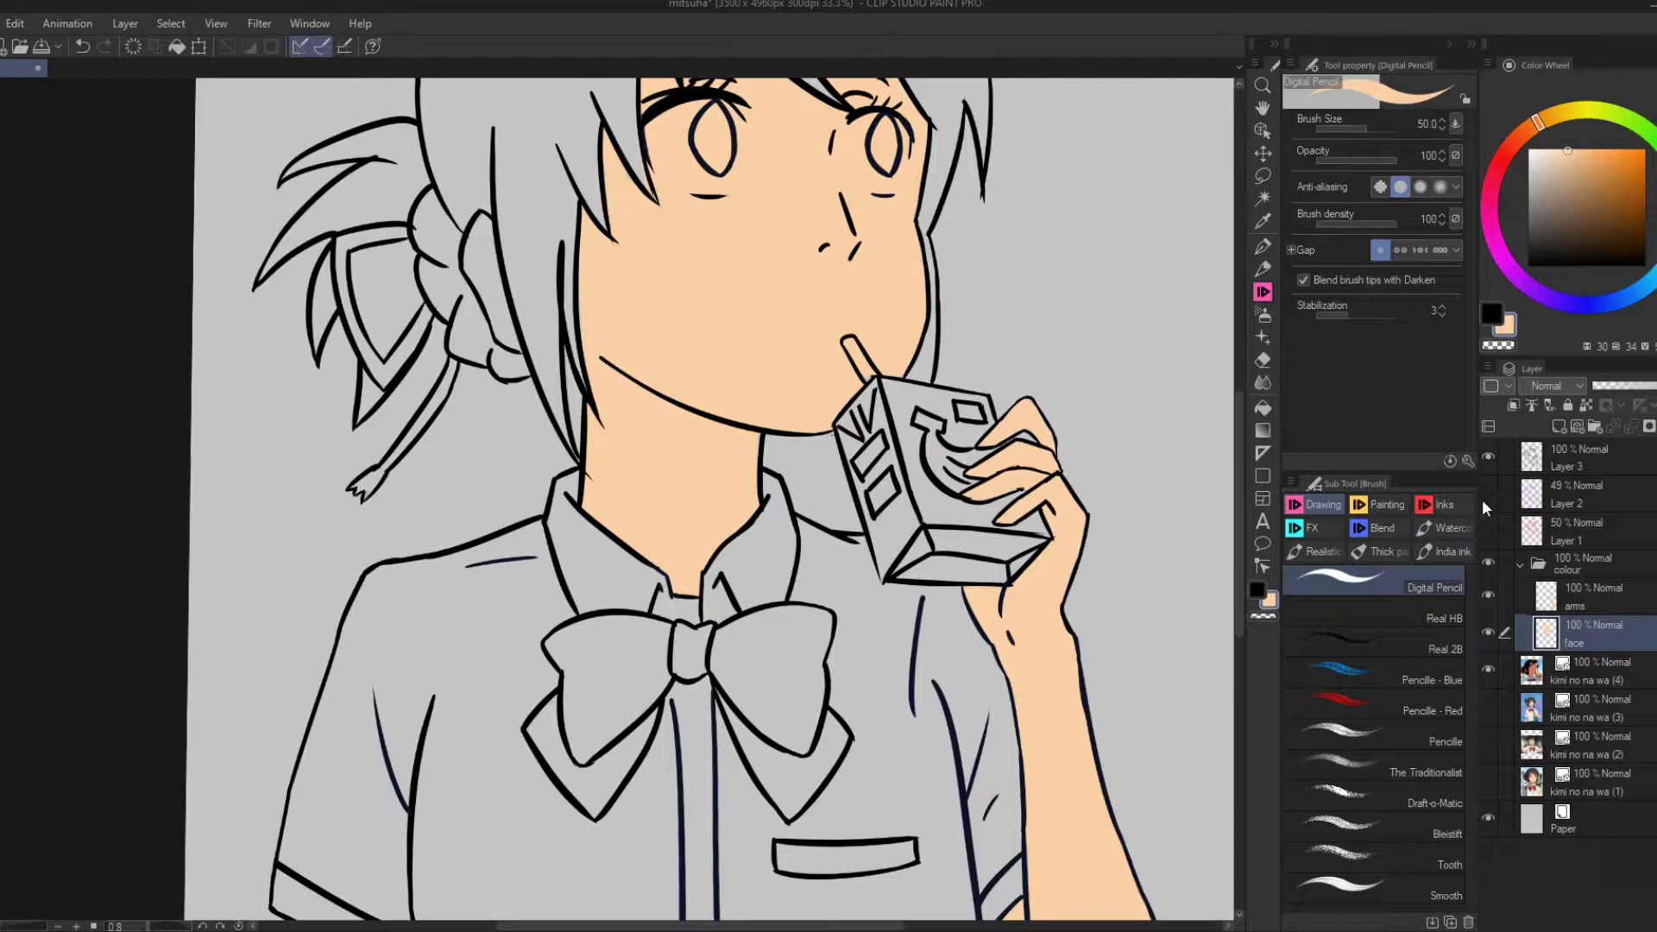
# Toggle the visibility of the face and arms layers to check which skin areas each one contains.
pyautogui.hotkey('ctrl', '0')
pyautogui.click(1488, 633)
pyautogui.click(1488, 632)
pyautogui.click(1488, 596)
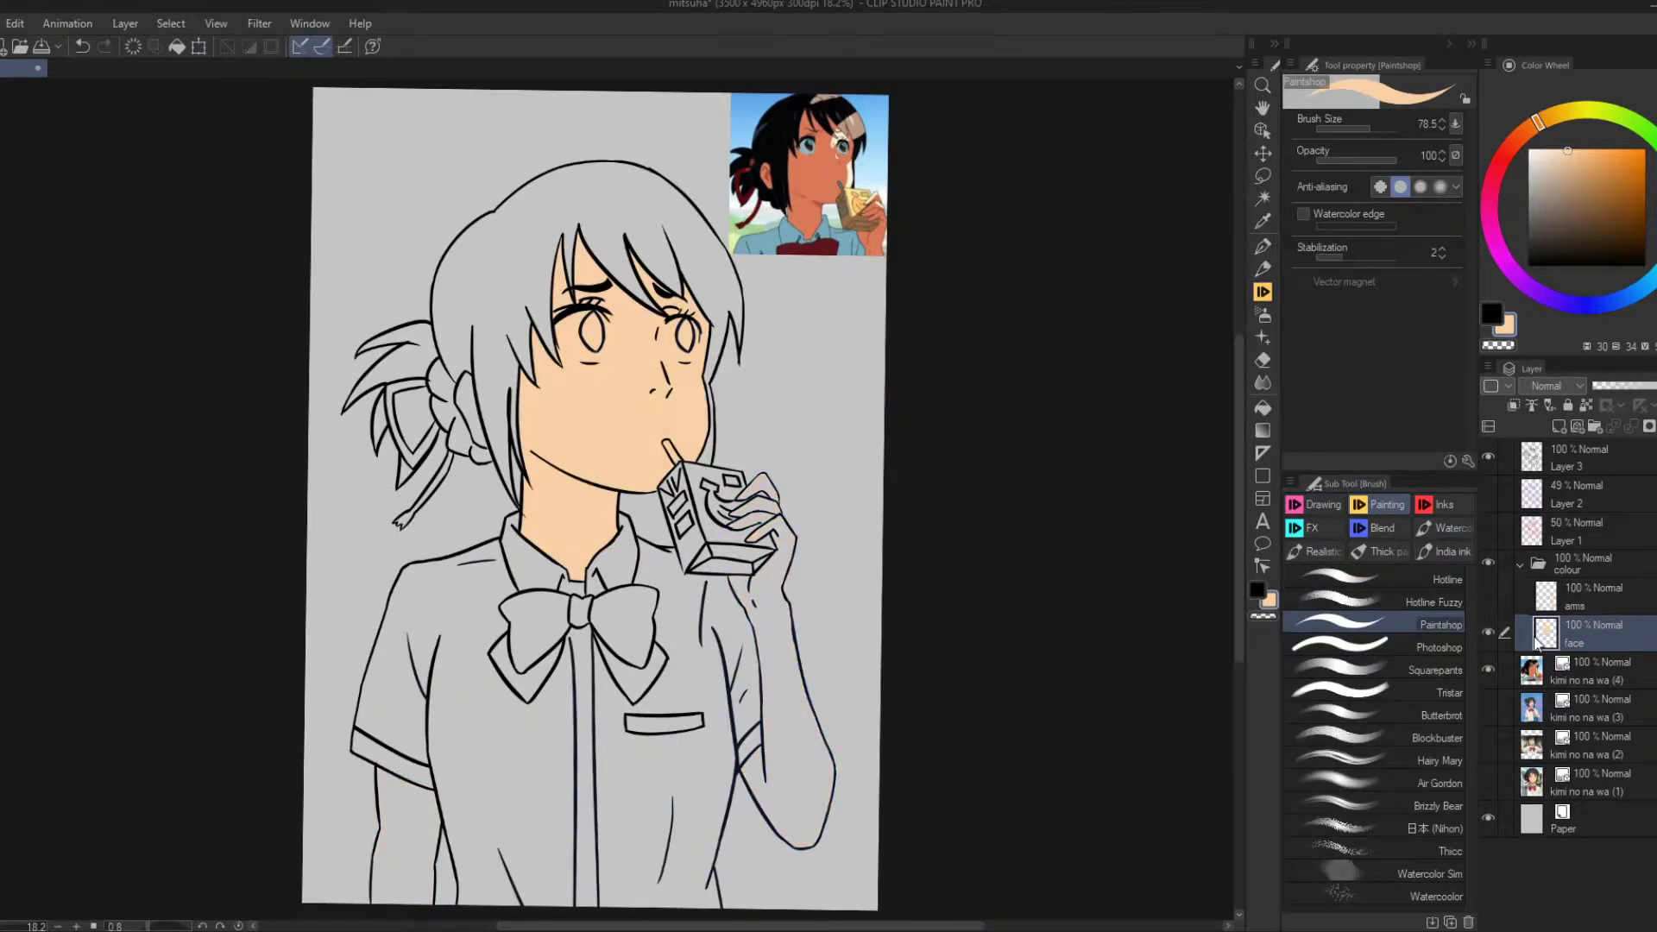
pyautogui.click(1488, 596)
pyautogui.scroll(3, 742, 539)
pyautogui.hotkey('ctrl', '0')
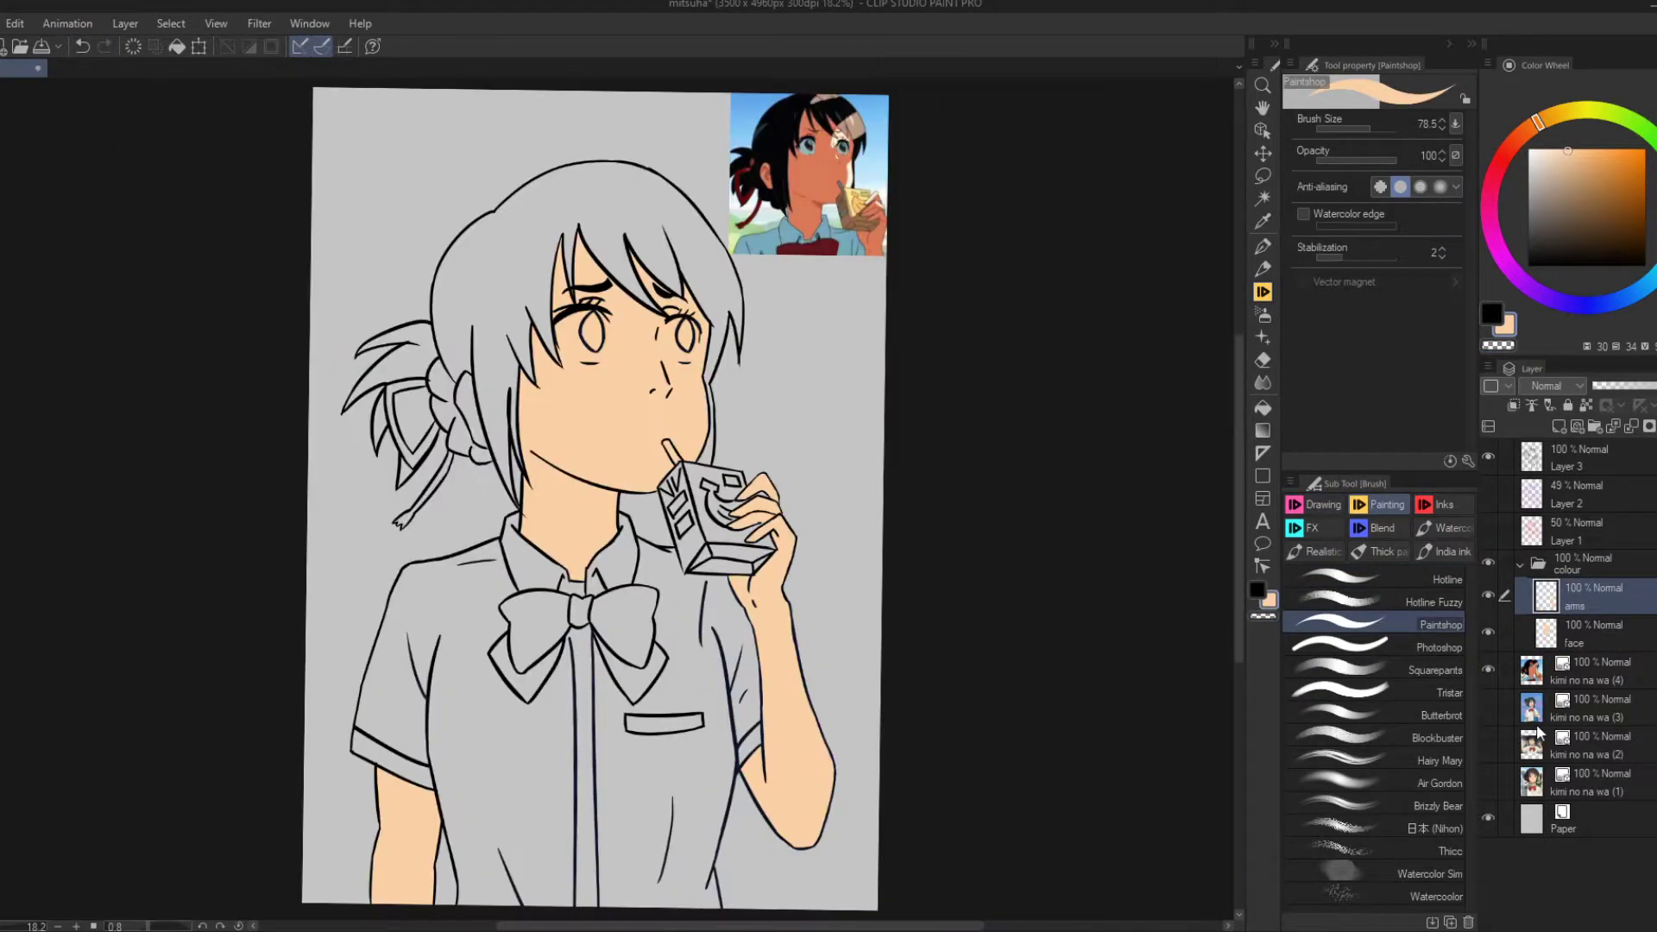
# Show the kimi no na wa (1) reference and paint the sleeve on the bun side cream on a new layer named shirt.
pyautogui.click(1488, 781)
pyautogui.scroll(1, 477, 669)
pyautogui.scroll(1, 483, 673)
pyautogui.moveTo(255, 751)
pyautogui.mouseDown()
pyautogui.moveTo(319, 544)
pyautogui.moveTo(371, 492)
pyautogui.moveTo(466, 466)
pyautogui.moveTo(540, 415)
pyautogui.moveTo(345, 638)
pyautogui.moveTo(363, 829)
pyautogui.moveTo(285, 855)
pyautogui.moveTo(370, 709)
pyautogui.moveTo(268, 803)
pyautogui.mouseUp()
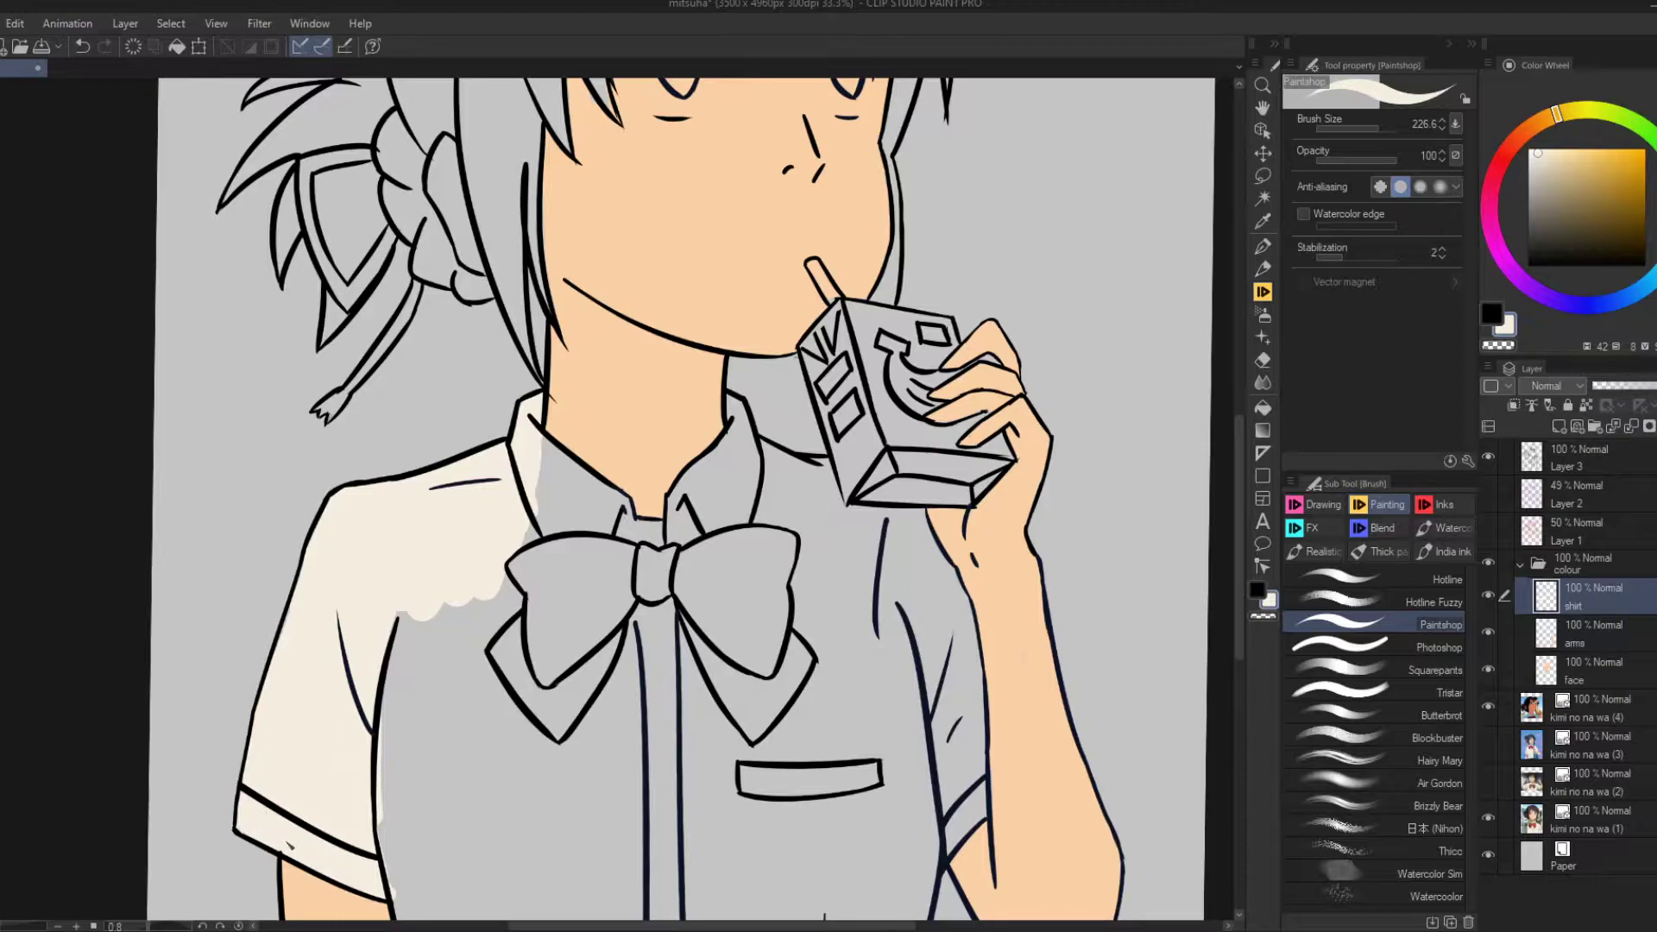
# Paint the shirt body and the other sleeve cream with a larger Paintshop brush.
pyautogui.scroll(-5, 518, 691)
pyautogui.moveTo(423, 656)
pyautogui.mouseDown()
pyautogui.moveTo(747, 614)
pyautogui.moveTo(903, 744)
pyautogui.moveTo(915, 561)
pyautogui.moveTo(899, 621)
pyautogui.moveTo(932, 505)
pyautogui.moveTo(912, 266)
pyautogui.moveTo(988, 436)
pyautogui.moveTo(940, 311)
pyautogui.mouseUp()
pyautogui.scroll(6, 641, 510)
pyautogui.moveTo(641, 509); pyautogui.dragTo(480, 310)
pyautogui.moveTo(794, 449)
pyautogui.mouseDown()
pyautogui.moveTo(803, 587)
pyautogui.moveTo(764, 397)
pyautogui.moveTo(729, 518)
pyautogui.moveTo(725, 400)
pyautogui.moveTo(665, 345)
pyautogui.moveTo(647, 363)
pyautogui.moveTo(639, 511)
pyautogui.moveTo(717, 466)
pyautogui.mouseUp()
pyautogui.moveTo(518, 492)
pyautogui.mouseDown()
pyautogui.moveTo(731, 803)
pyautogui.moveTo(608, 855)
pyautogui.moveTo(588, 665)
pyautogui.moveTo(598, 735)
pyautogui.moveTo(492, 908)
pyautogui.moveTo(480, 502)
pyautogui.moveTo(514, 613)
pyautogui.moveTo(457, 568)
pyautogui.moveTo(303, 532)
pyautogui.moveTo(386, 621)
pyautogui.mouseUp()
pyautogui.moveTo(362, 479)
pyautogui.mouseDown()
pyautogui.moveTo(324, 523)
pyautogui.moveTo(228, 776)
pyautogui.mouseUp()
pyautogui.moveTo(259, 518); pyautogui.dragTo(228, 334)
pyautogui.moveTo(294, 371)
pyautogui.mouseDown()
pyautogui.moveTo(233, 733)
pyautogui.moveTo(402, 451)
pyautogui.moveTo(258, 415)
pyautogui.mouseUp()
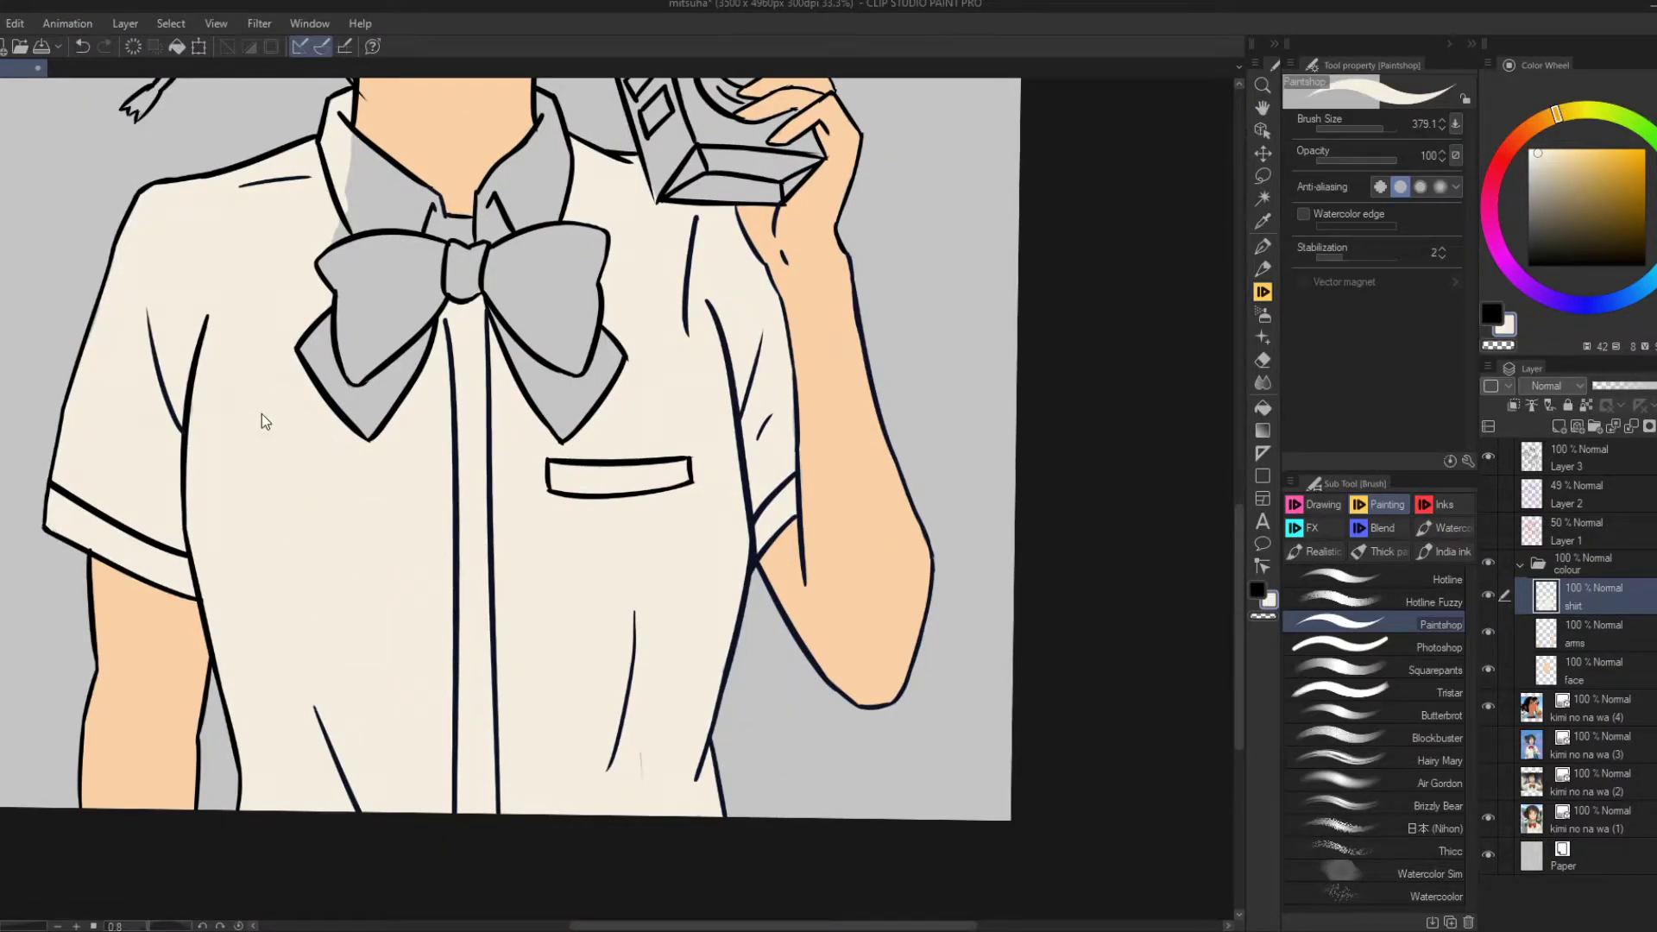
# Paint the shirt collar cream and touch up the peach neckline on the face layer with a smaller brush.
pyautogui.scroll(-5, 259, 415)
pyautogui.scroll(5, 518, 259)
pyautogui.moveTo(466, 708)
pyautogui.mouseDown()
pyautogui.moveTo(552, 708)
pyautogui.moveTo(526, 678)
pyautogui.moveTo(587, 596)
pyautogui.moveTo(542, 683)
pyautogui.mouseUp()
pyautogui.press('[')
pyautogui.press('[')
pyautogui.press('[')
pyautogui.moveTo(397, 626)
pyautogui.mouseDown()
pyautogui.moveTo(458, 674)
pyautogui.moveTo(393, 703)
pyautogui.moveTo(432, 656)
pyautogui.mouseUp()
# Add a layer named ribnbon above the shirt layer in the colour folder.
pyautogui.hotkey('ctrl', 'shift', 'n')
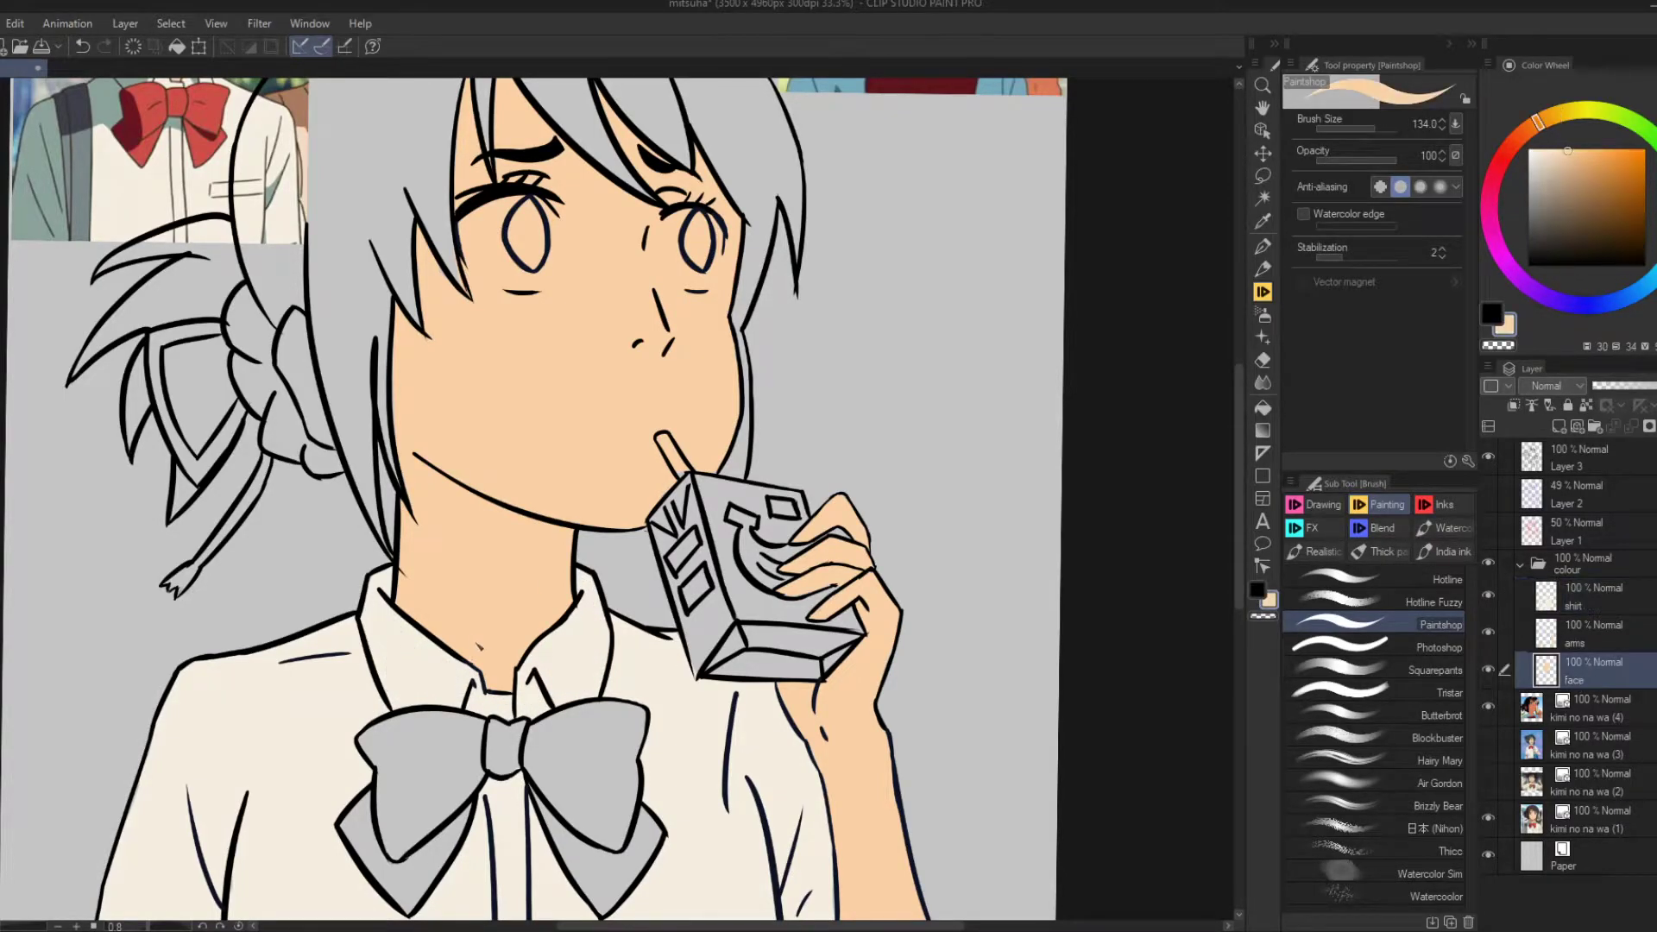
pyautogui.scroll(-2, 535, 500)
pyautogui.doubleClick(1579, 606)
pyautogui.write('ribbon')
pyautogui.press('Return')
pyautogui.hotkey('ctrl', '+')
pyautogui.hotkey('ctrl', '+')
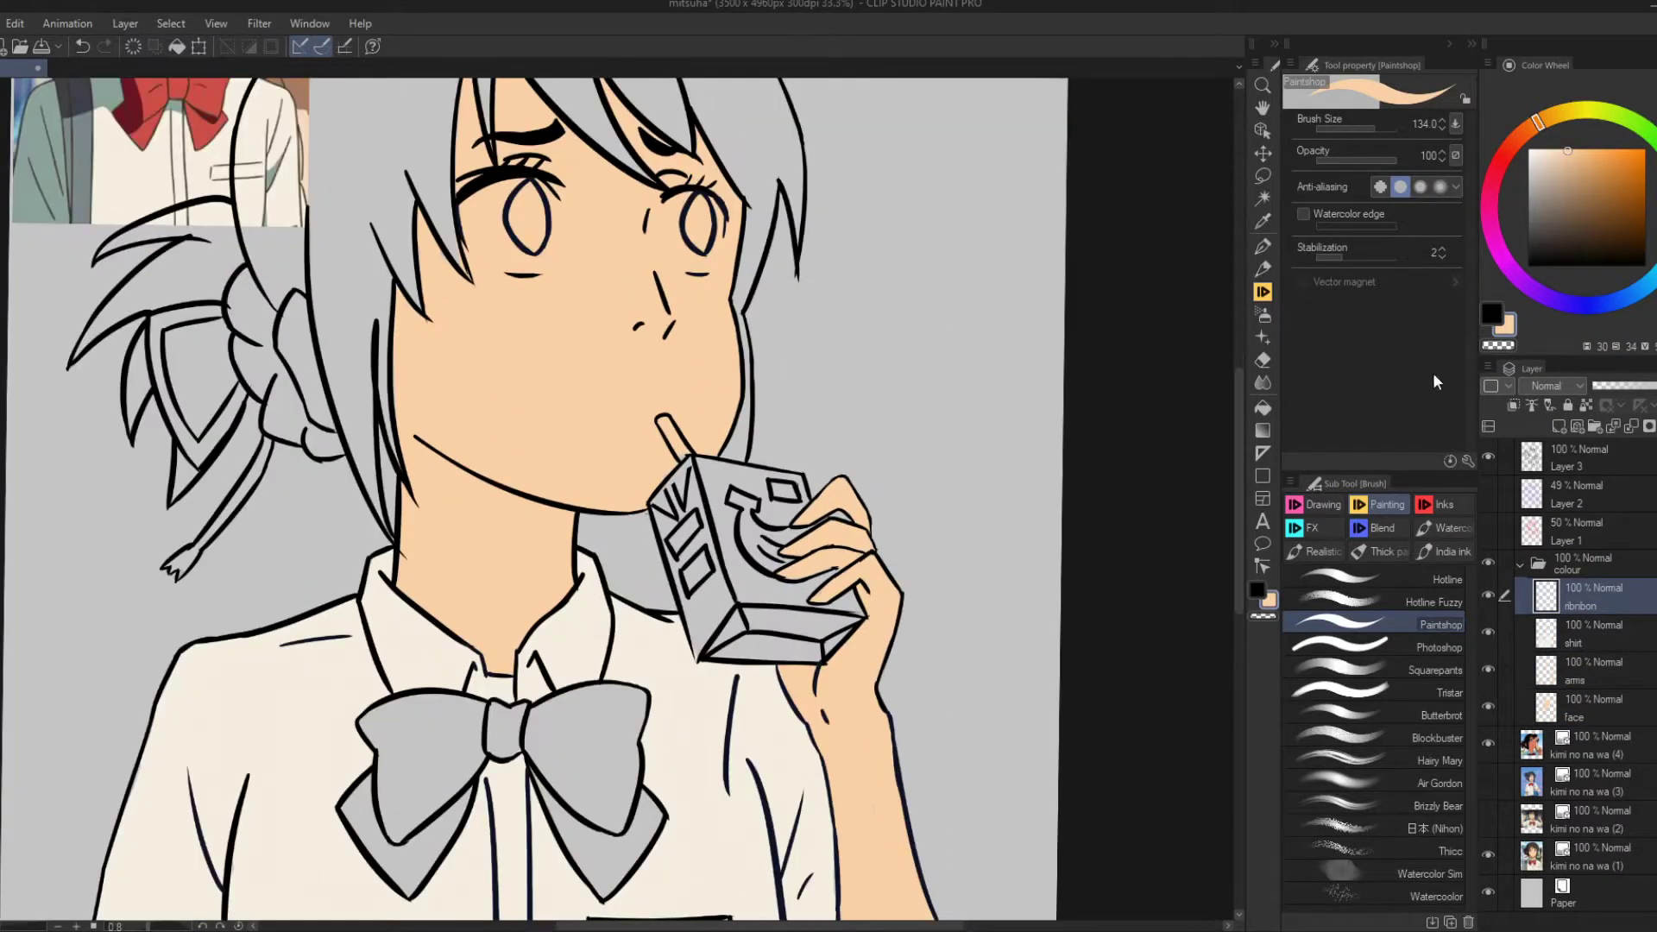
# Paint the bow at the collar red with the Paintshop brush to match the reference.
pyautogui.click(1570, 457)
pyautogui.press('p')
pyautogui.press('b')
pyautogui.moveTo(473, 689)
pyautogui.mouseDown()
pyautogui.moveTo(494, 745)
pyautogui.moveTo(527, 710)
pyautogui.moveTo(528, 756)
pyautogui.moveTo(573, 798)
pyautogui.moveTo(639, 757)
pyautogui.moveTo(643, 726)
pyautogui.moveTo(601, 679)
pyautogui.moveTo(533, 716)
pyautogui.moveTo(640, 697)
pyautogui.moveTo(625, 805)
pyautogui.moveTo(618, 722)
pyautogui.moveTo(570, 764)
pyautogui.moveTo(602, 894)
pyautogui.moveTo(662, 816)
pyautogui.moveTo(599, 879)
pyautogui.moveTo(450, 801)
pyautogui.moveTo(440, 853)
pyautogui.moveTo(354, 830)
pyautogui.moveTo(415, 703)
pyautogui.moveTo(457, 797)
pyautogui.moveTo(386, 827)
pyautogui.moveTo(394, 854)
pyautogui.moveTo(385, 786)
pyautogui.moveTo(431, 717)
pyautogui.mouseUp()
pyautogui.hotkey('ctrl', '-')
# Add a layer named hair and paint the side locks beside the face dark brown.
pyautogui.hotkey('ctrl', 'shift', 'n')
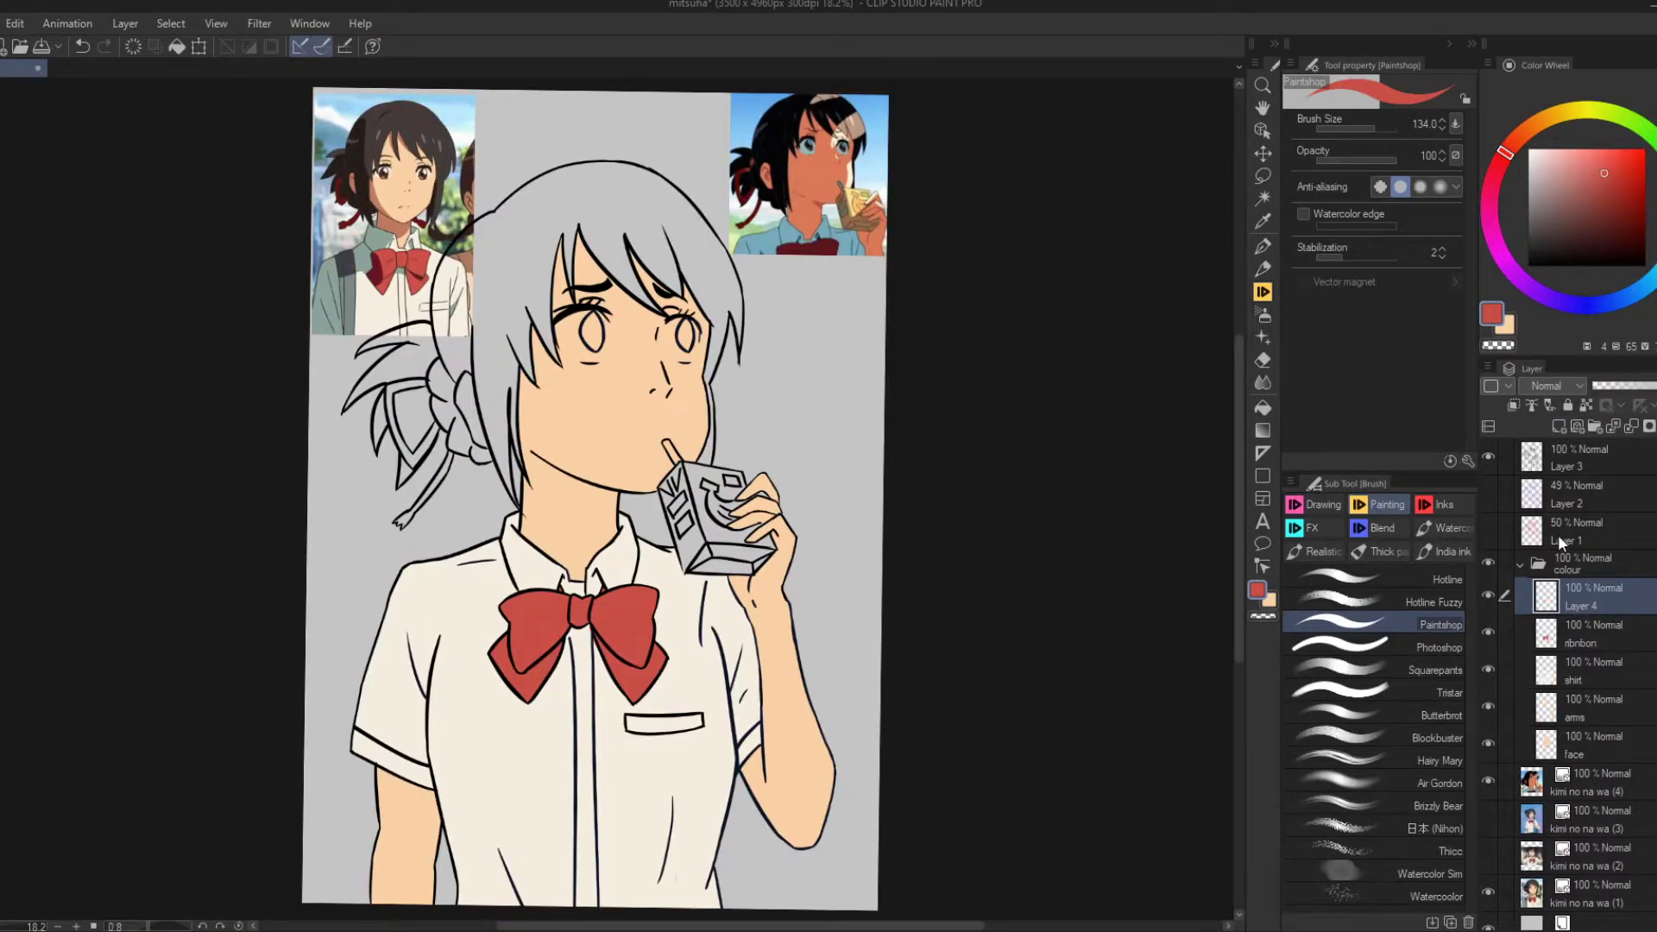
pyautogui.doubleClick(1579, 606)
pyautogui.write('hair')
pyautogui.press('Return')
pyautogui.click(1545, 233)
pyautogui.hotkey('ctrl', '+')
pyautogui.moveTo(479, 450)
pyautogui.mouseDown()
pyautogui.moveTo(518, 561)
pyautogui.moveTo(509, 347)
pyautogui.moveTo(539, 310)
pyautogui.moveTo(548, 229)
pyautogui.moveTo(579, 240)
pyautogui.moveTo(571, 289)
pyautogui.mouseUp()
# Touch up the peach skin along the hair edge on the face layer with the hair layer temporarily hidden.
pyautogui.keyDown('ctrl'); pyautogui.click(553, 345); pyautogui.keyUp('ctrl')
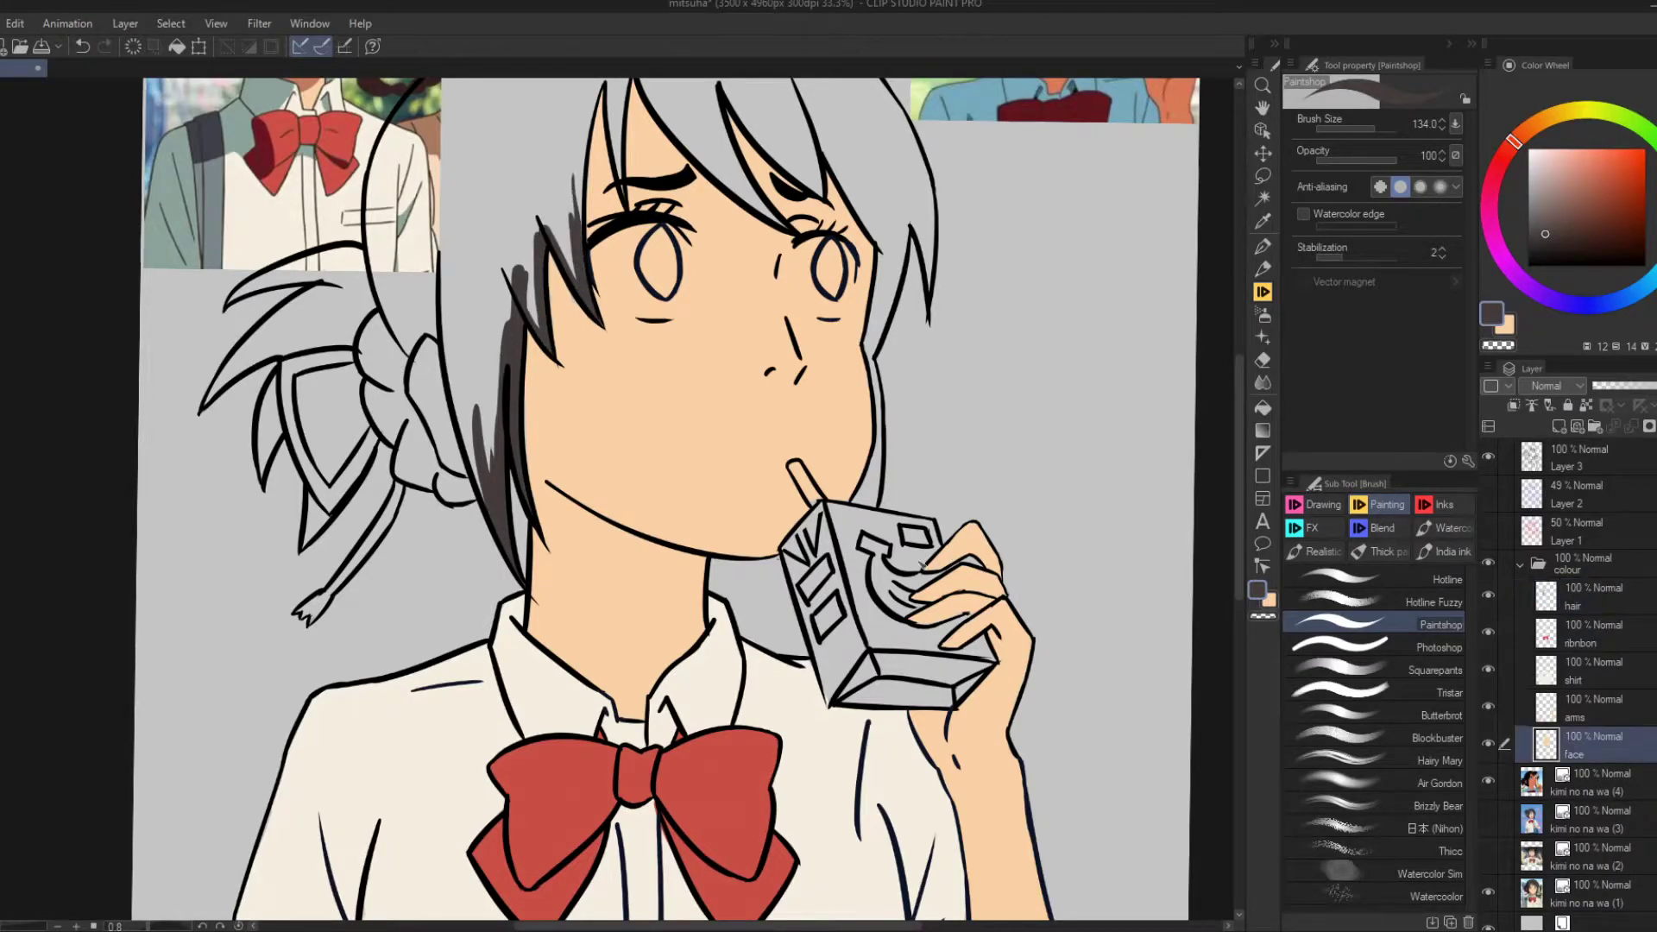
pyautogui.keyDown('alt'); pyautogui.click(553, 345); pyautogui.keyUp('alt')
pyautogui.moveTo(777, 268); pyautogui.dragTo(799, 515)
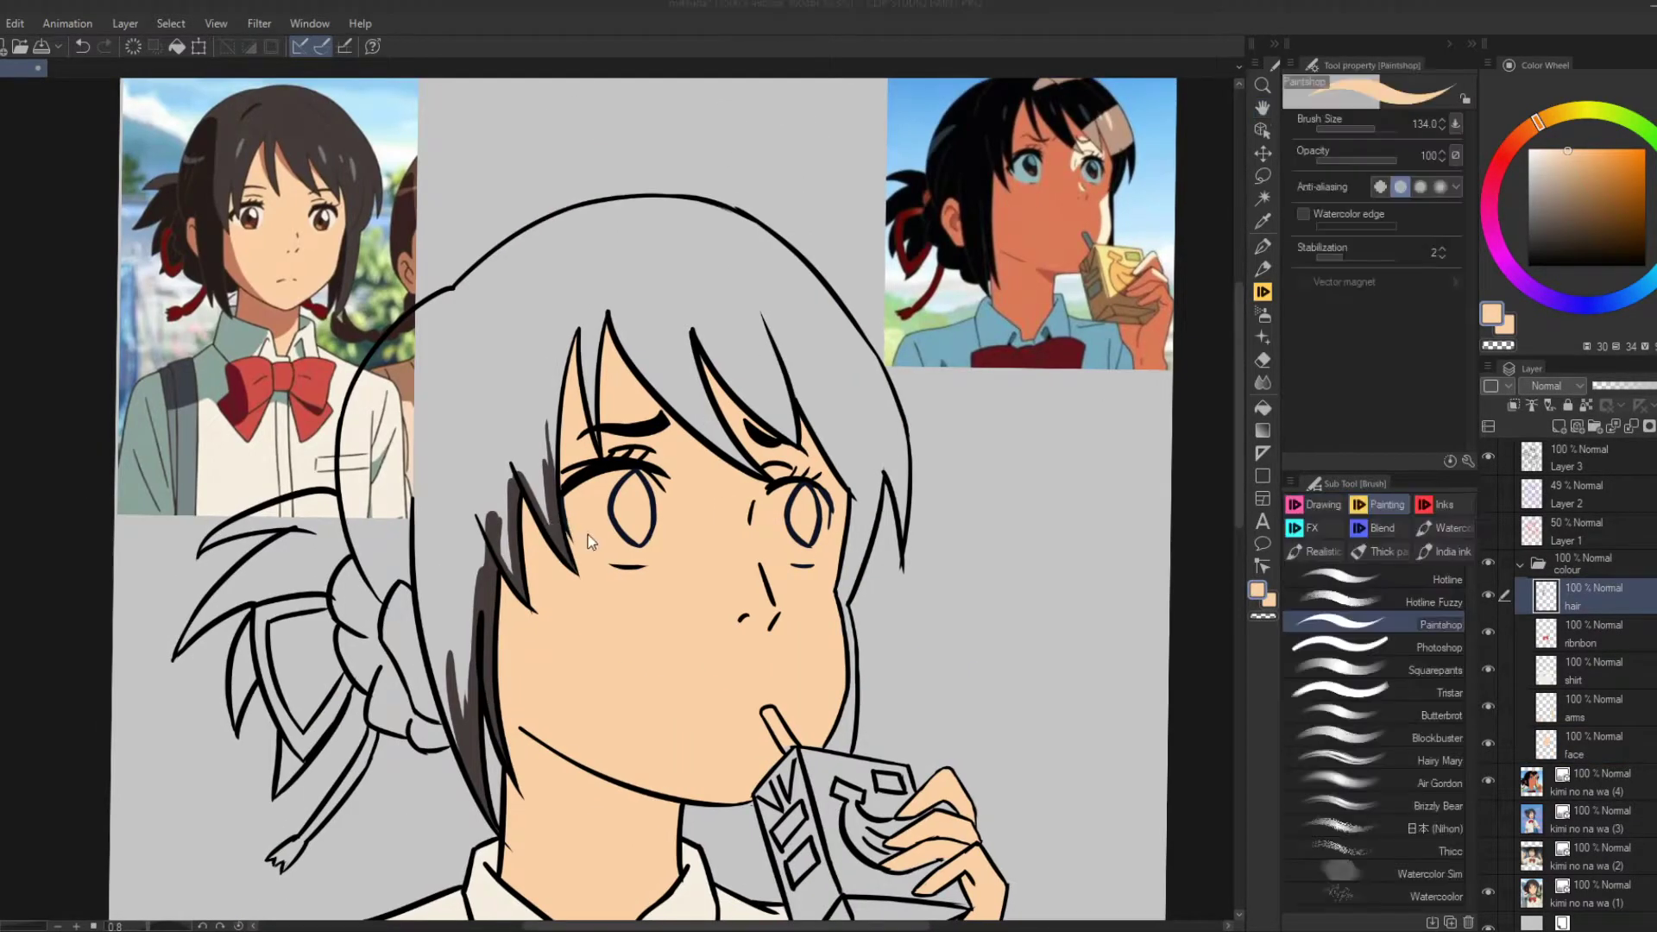
pyautogui.click(1488, 596)
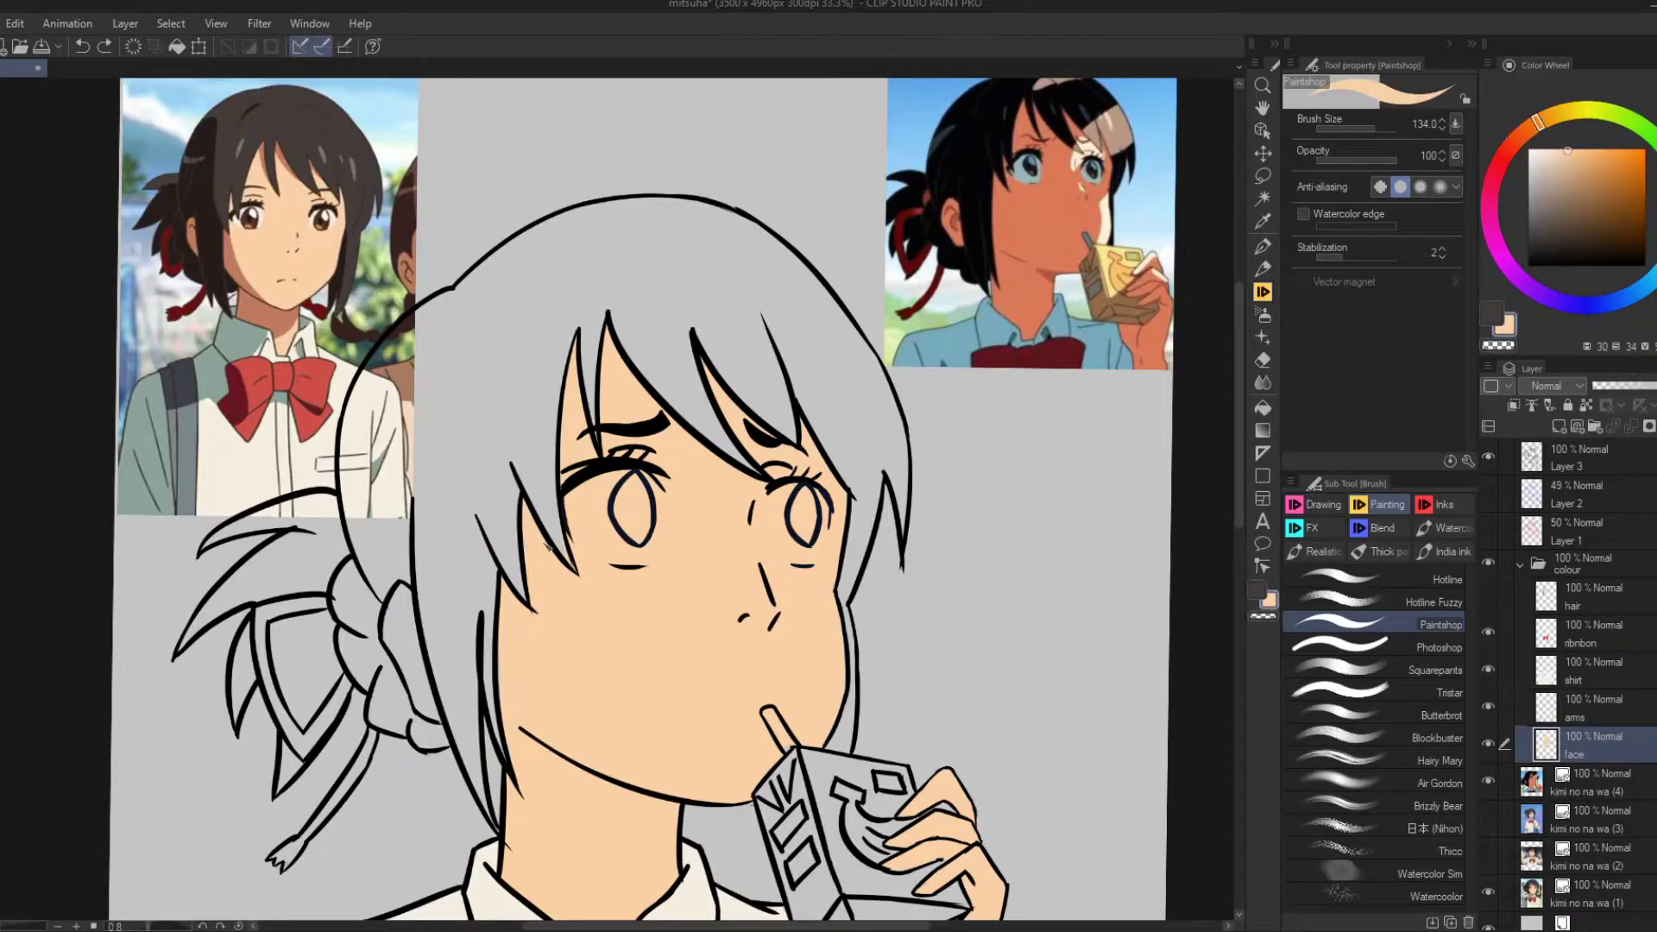
pyautogui.click(1488, 596)
pyautogui.click(1588, 595)
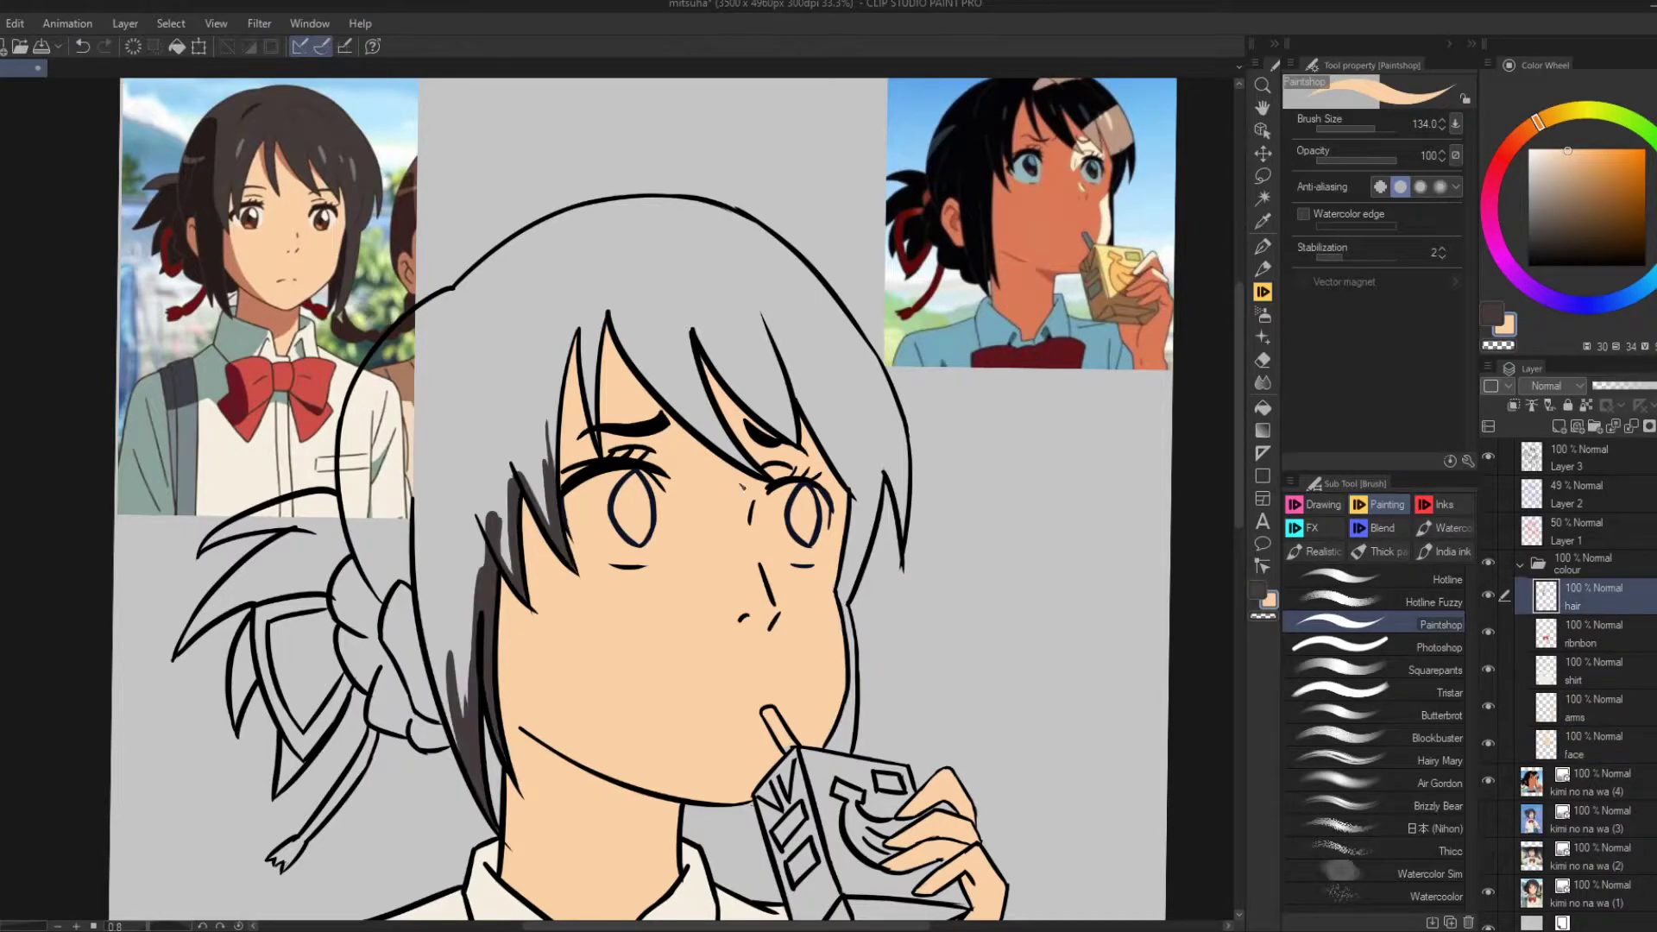
# Paint the fringe edges and the hair on the far side of the face dark brown on the hair layer.
pyautogui.press('x')
pyautogui.moveTo(578, 311)
pyautogui.mouseDown()
pyautogui.moveTo(549, 479)
pyautogui.moveTo(587, 422)
pyautogui.moveTo(605, 316)
pyautogui.moveTo(751, 470)
pyautogui.mouseUp()
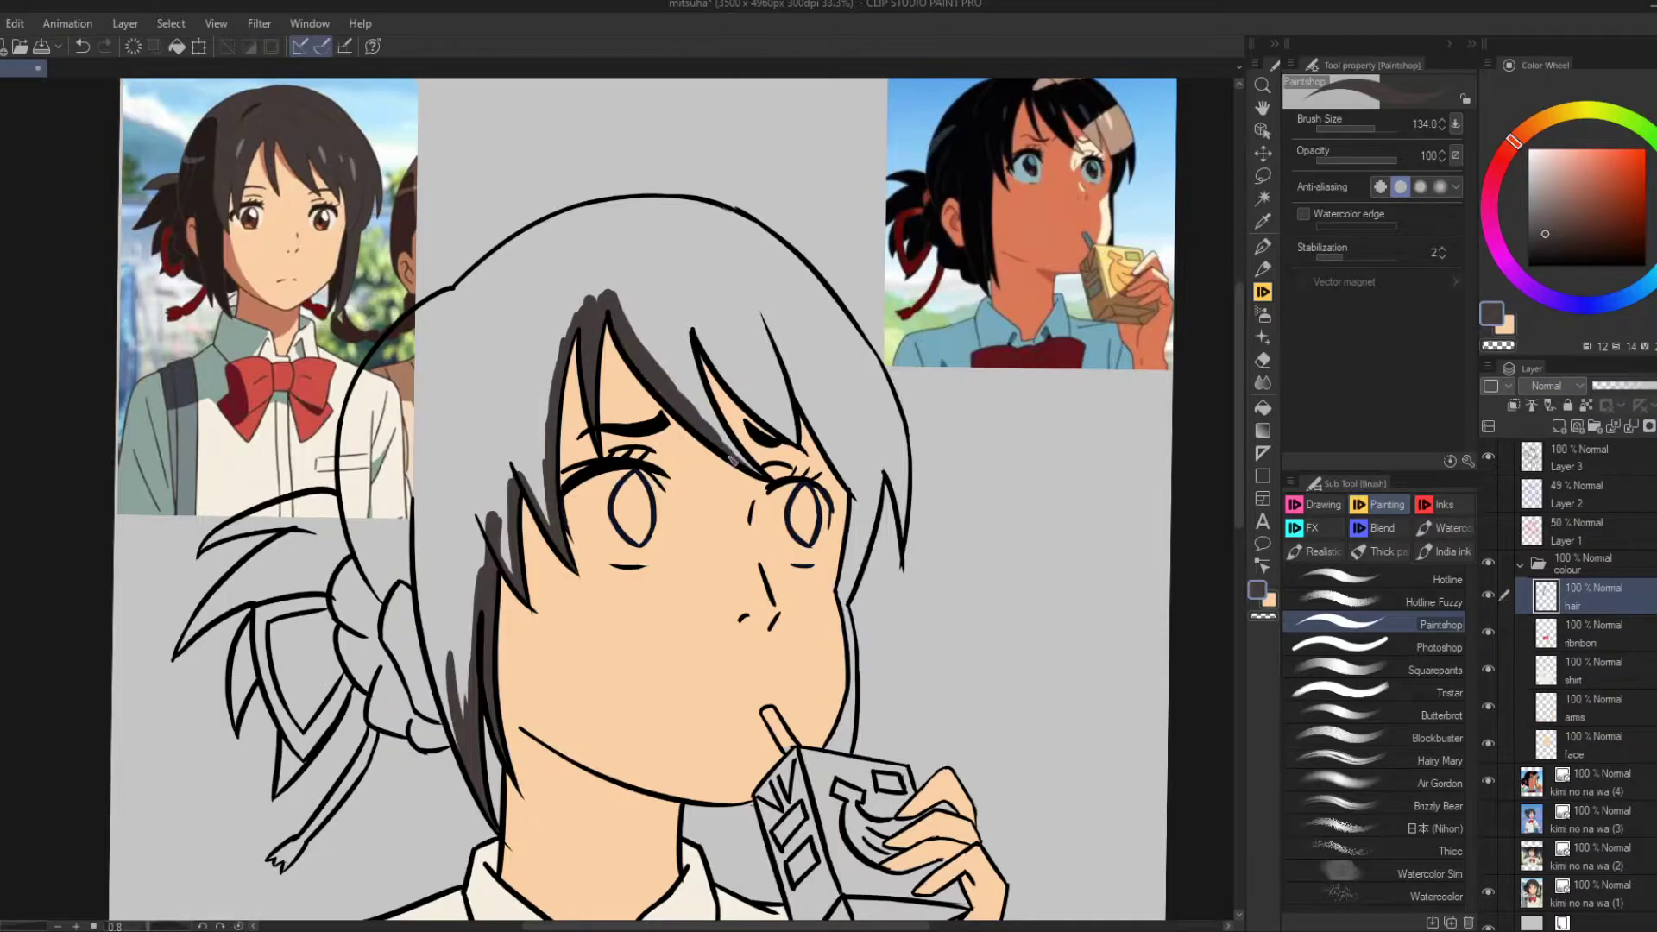
pyautogui.moveTo(686, 298); pyautogui.dragTo(760, 474)
pyautogui.moveTo(743, 302)
pyautogui.mouseDown()
pyautogui.moveTo(795, 440)
pyautogui.moveTo(863, 492)
pyautogui.moveTo(842, 583)
pyautogui.mouseUp()
pyautogui.moveTo(867, 492); pyautogui.dragTo(839, 604)
pyautogui.moveTo(888, 455)
pyautogui.mouseDown()
pyautogui.moveTo(859, 575)
pyautogui.moveTo(856, 496)
pyautogui.mouseUp()
pyautogui.hotkey('ctrl', 'z')
pyautogui.moveTo(851, 604); pyautogui.dragTo(854, 756)
pyautogui.moveTo(906, 379); pyautogui.dragTo(885, 537)
# Paint the crown outline, the back of the head, the upper ponytail spikes and the braided bun dark brown.
pyautogui.moveTo(389, 596)
pyautogui.mouseDown()
pyautogui.moveTo(576, 617)
pyautogui.moveTo(643, 768)
pyautogui.mouseUp()
pyautogui.moveTo(663, 552); pyautogui.dragTo(628, 738)
pyautogui.moveTo(577, 624)
pyautogui.mouseDown()
pyautogui.moveTo(531, 457)
pyautogui.moveTo(690, 268)
pyautogui.moveTo(859, 232)
pyautogui.moveTo(1049, 358)
pyautogui.moveTo(1088, 505)
pyautogui.moveTo(945, 266)
pyautogui.mouseUp()
pyautogui.moveTo(415, 555)
pyautogui.mouseDown()
pyautogui.moveTo(492, 543)
pyautogui.moveTo(432, 621)
pyautogui.moveTo(509, 604)
pyautogui.moveTo(533, 558)
pyautogui.moveTo(449, 529)
pyautogui.mouseUp()
pyautogui.moveTo(526, 587)
pyautogui.mouseDown()
pyautogui.moveTo(565, 637)
pyautogui.moveTo(632, 758)
pyautogui.mouseUp()
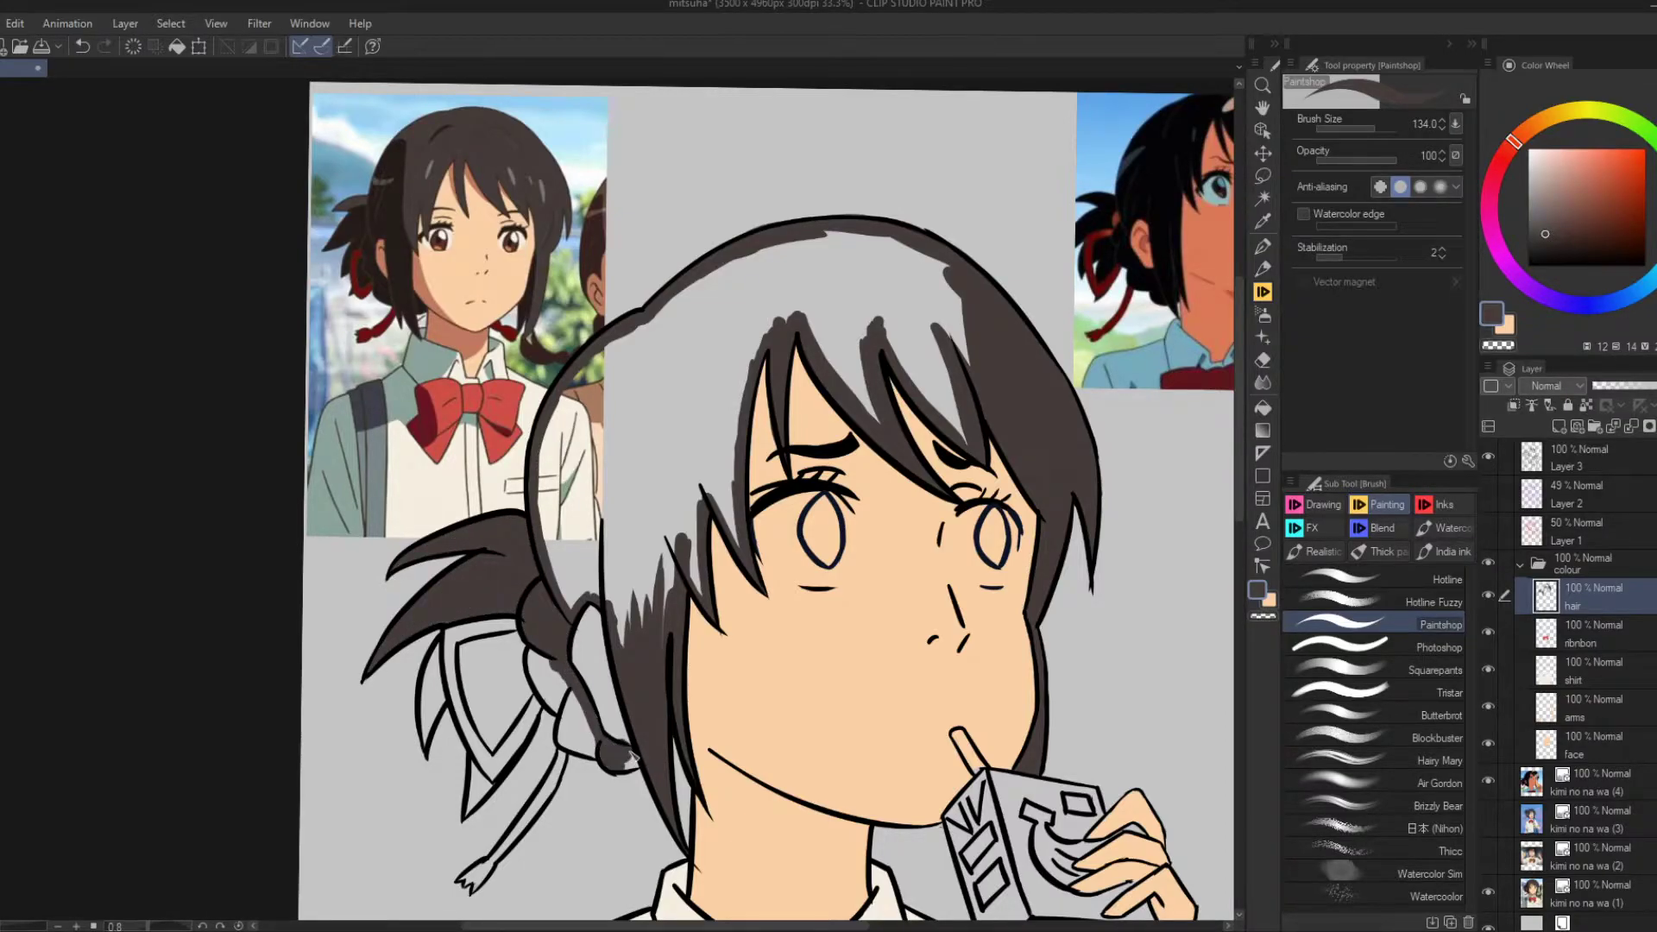
pyautogui.moveTo(577, 697)
pyautogui.mouseDown()
pyautogui.moveTo(580, 744)
pyautogui.moveTo(542, 656)
pyautogui.moveTo(609, 728)
pyautogui.mouseUp()
# Fill the ear with peach on the face layer.
pyautogui.hotkey('alt', '[')
pyautogui.hotkey('alt', '[')
pyautogui.hotkey('alt', '[')
pyautogui.hotkey('alt', '[')
pyautogui.keyDown('alt'); pyautogui.click(592, 633); pyautogui.keyUp('alt')
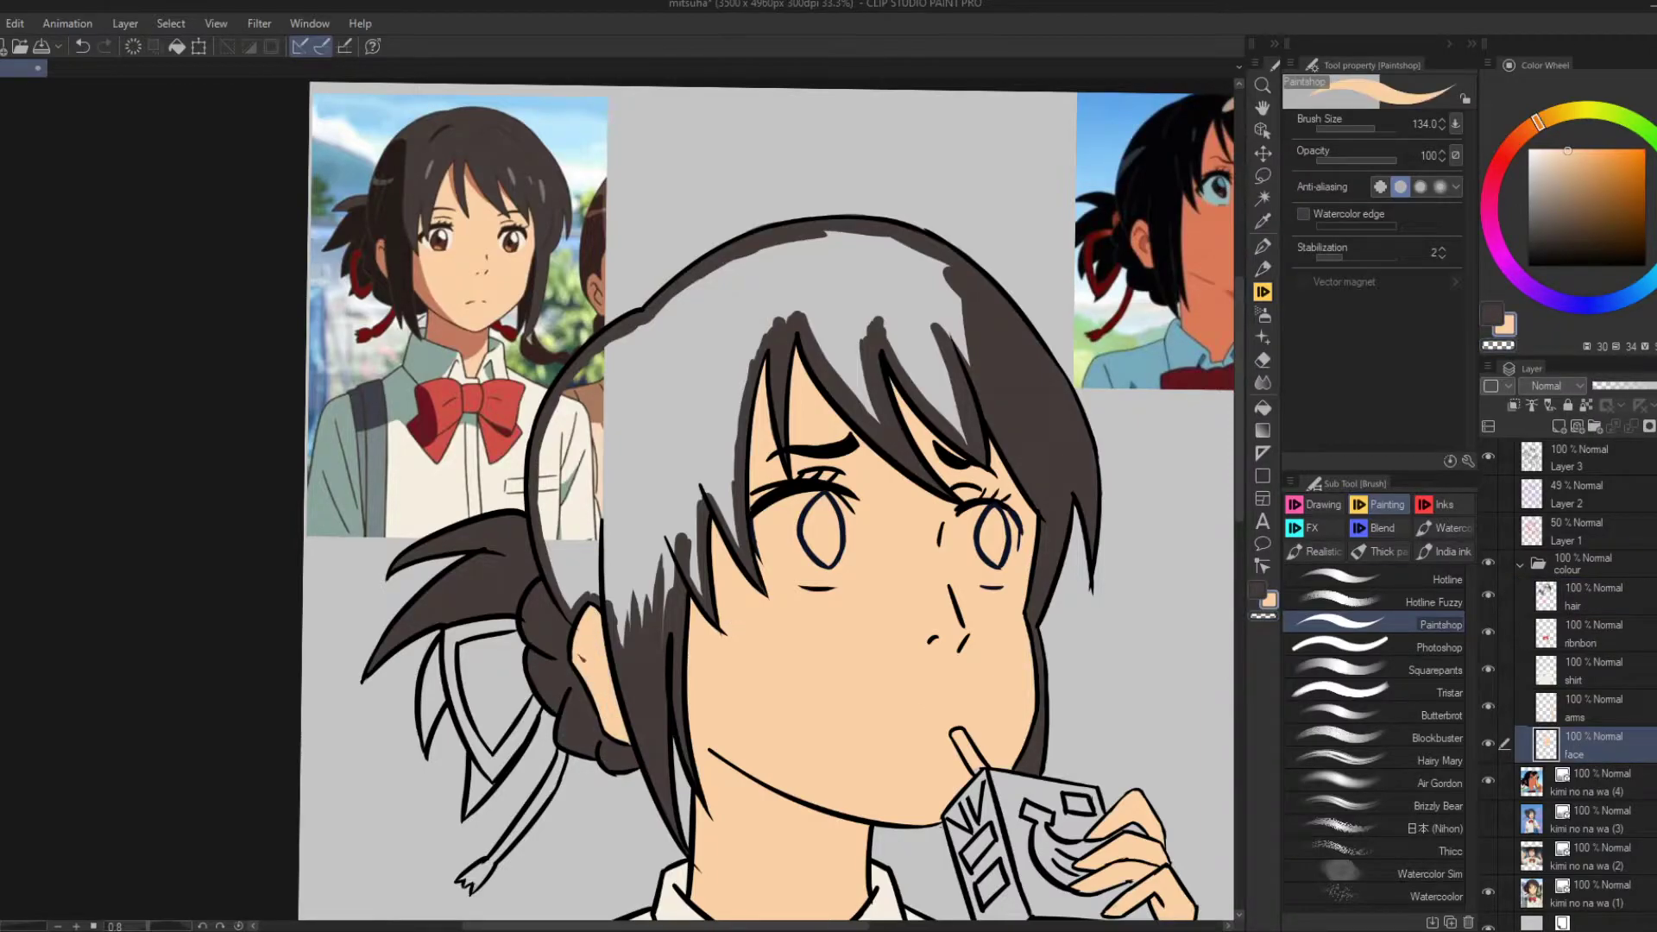
# Draw the inner ear lines in black on Layer 3 with the Digital Pencil.
pyautogui.hotkey('alt', ']')
pyautogui.hotkey('alt', ']')
pyautogui.hotkey('alt', ']')
pyautogui.hotkey('alt', ']')
pyautogui.hotkey('alt', ']')
pyautogui.hotkey('alt', ']')
pyautogui.hotkey('alt', ']')
pyautogui.hotkey('alt', ']')
pyautogui.press('p')
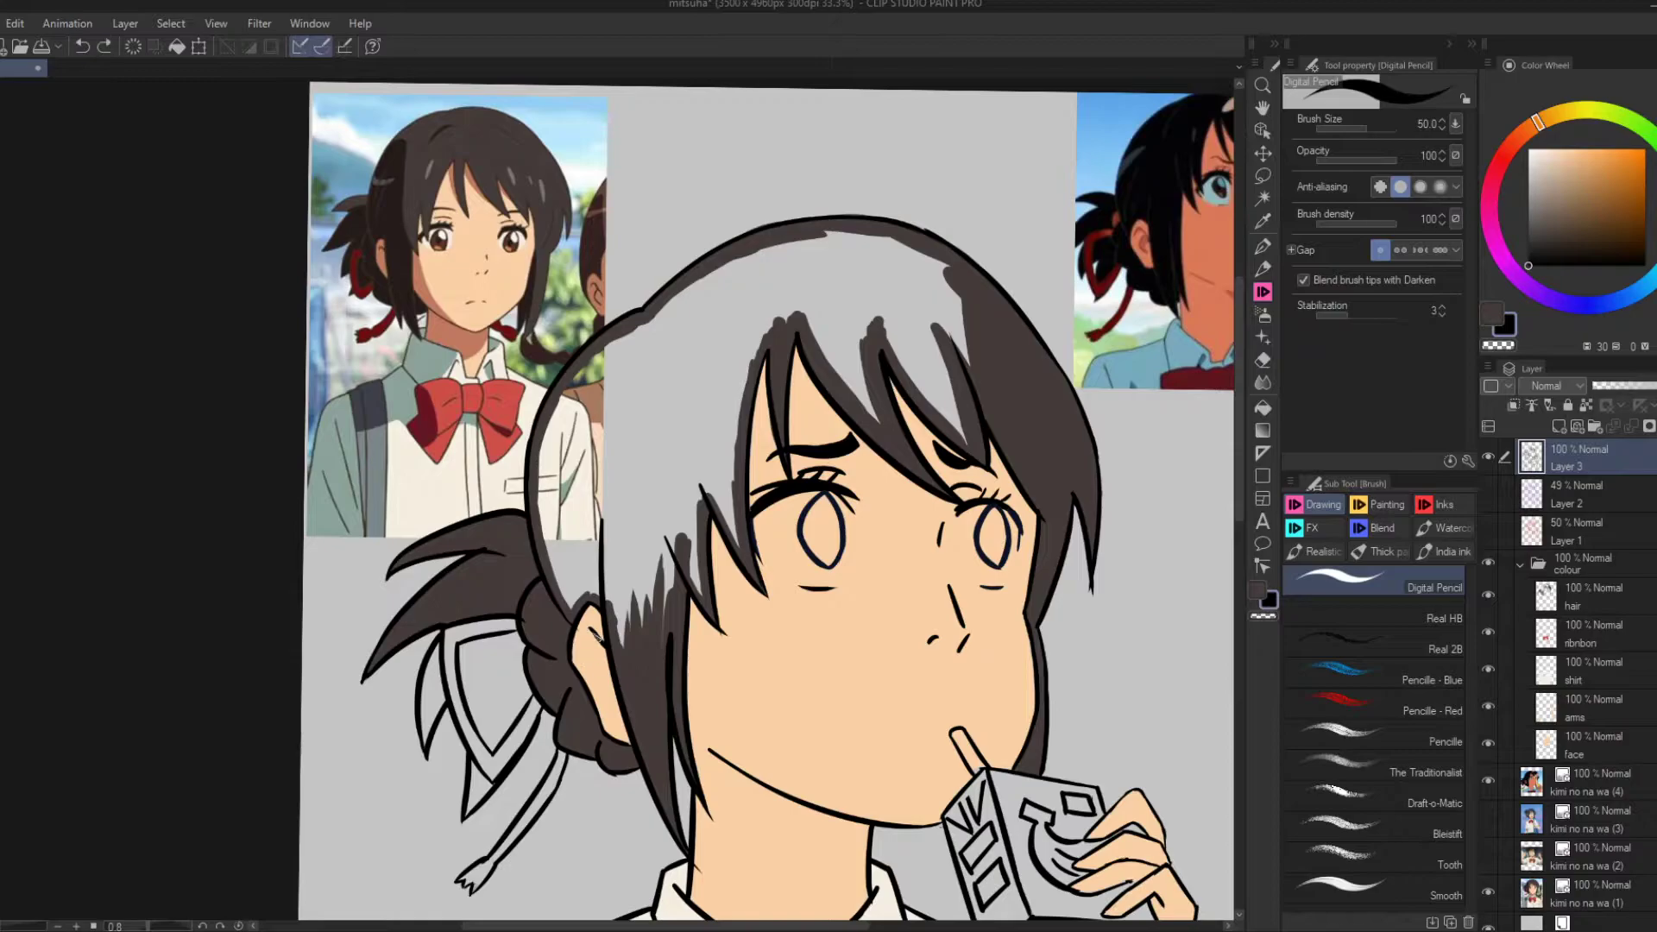
pyautogui.moveTo(594, 642); pyautogui.dragTo(621, 708)
# Paint the lower ponytail spikes dark brown and fill the remaining crown and fringe areas on the hair layer.
pyautogui.hotkey('alt', '[')
pyautogui.hotkey('alt', '[')
pyautogui.hotkey('alt', '[')
pyautogui.hotkey('alt', '[')
pyautogui.keyDown('alt'); pyautogui.click(425, 717); pyautogui.keyUp('alt')
pyautogui.press('b')
pyautogui.moveTo(440, 691)
pyautogui.mouseDown()
pyautogui.moveTo(483, 738)
pyautogui.moveTo(513, 639)
pyautogui.moveTo(518, 742)
pyautogui.moveTo(477, 668)
pyautogui.mouseUp()
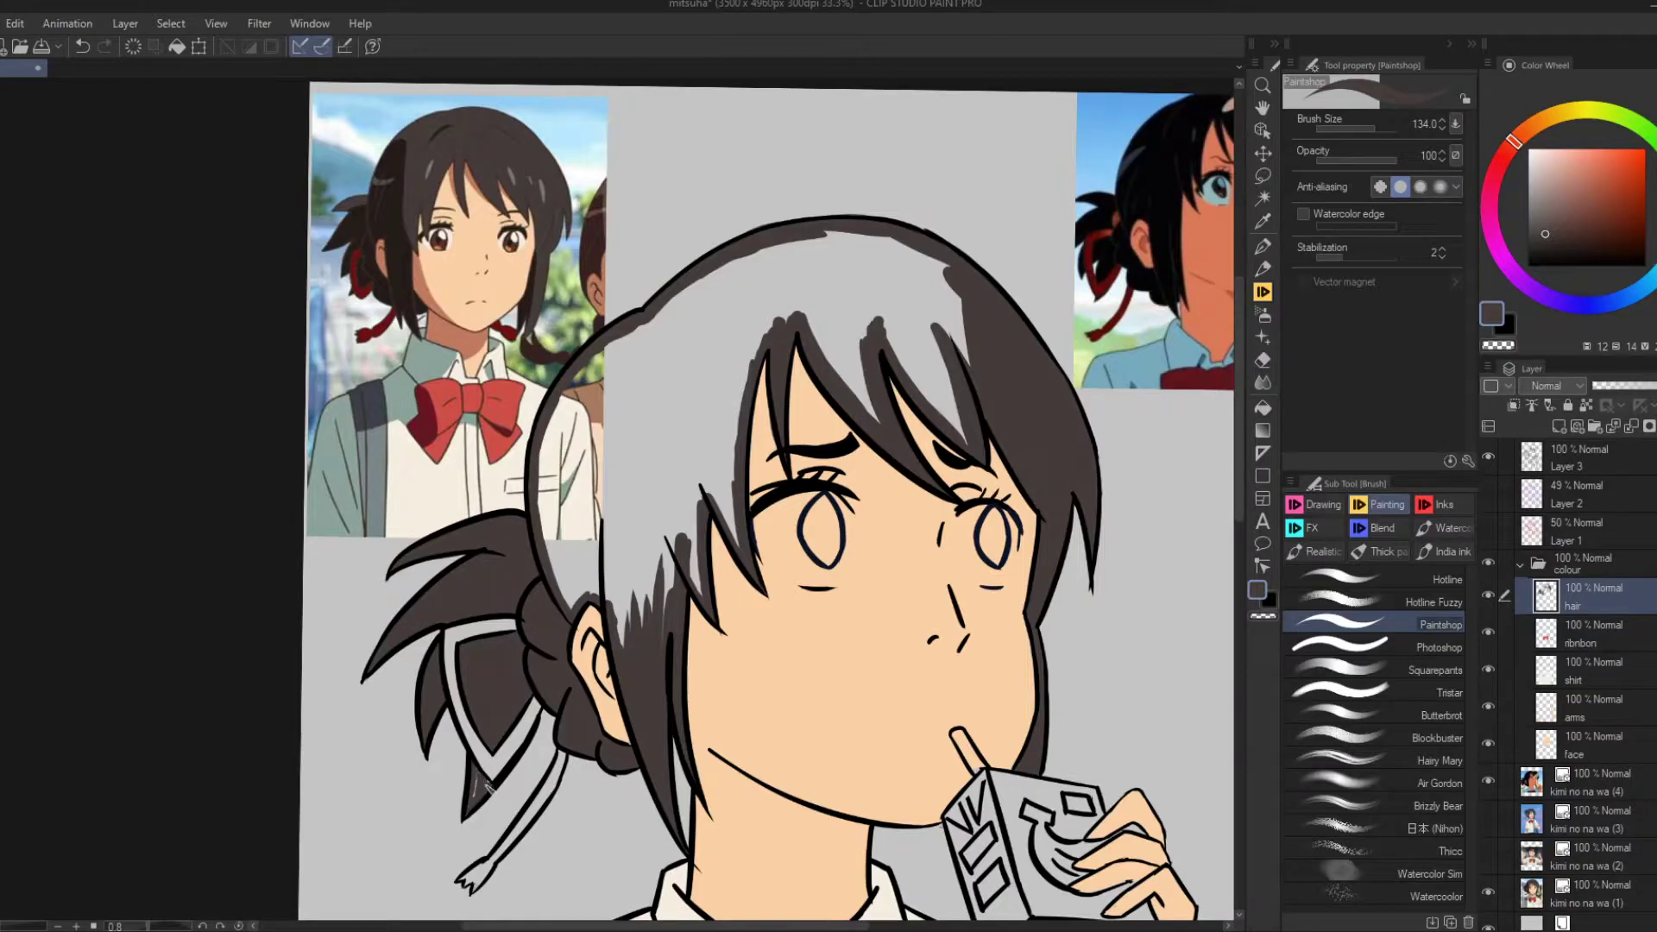
pyautogui.moveTo(561, 466)
pyautogui.mouseDown()
pyautogui.moveTo(734, 272)
pyautogui.moveTo(967, 440)
pyautogui.moveTo(839, 334)
pyautogui.moveTo(656, 604)
pyautogui.moveTo(734, 294)
pyautogui.moveTo(596, 561)
pyautogui.moveTo(801, 602)
pyautogui.mouseUp()
# Paint the hair tie loop and its hanging cord dark red on a new layer named hairband.
pyautogui.hotkey('ctrl', 'shift', 'n')
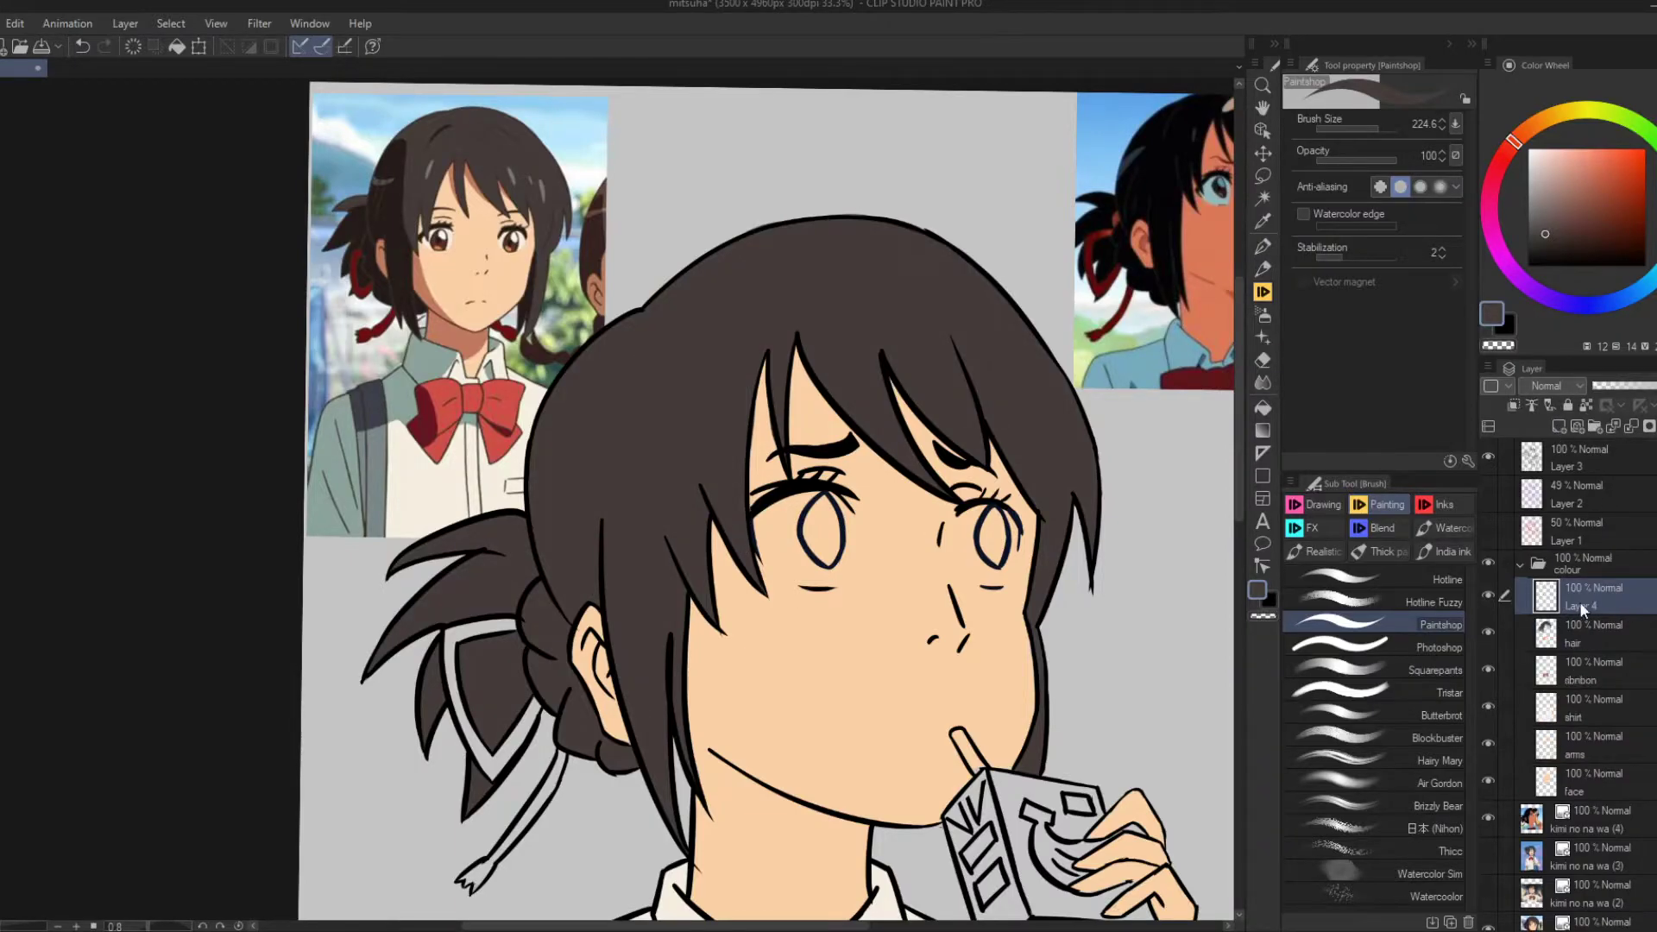
pyautogui.keyDown('alt'); pyautogui.click(504, 321); pyautogui.keyUp('alt')
pyautogui.press('[')
pyautogui.moveTo(457, 637)
pyautogui.mouseDown()
pyautogui.moveTo(477, 742)
pyautogui.moveTo(539, 704)
pyautogui.mouseUp()
pyautogui.hotkey('ctrl', 'z')
pyautogui.moveTo(492, 764); pyautogui.dragTo(537, 705)
pyautogui.moveTo(448, 632); pyautogui.dragTo(509, 626)
pyautogui.moveTo(478, 879); pyautogui.dragTo(568, 757)
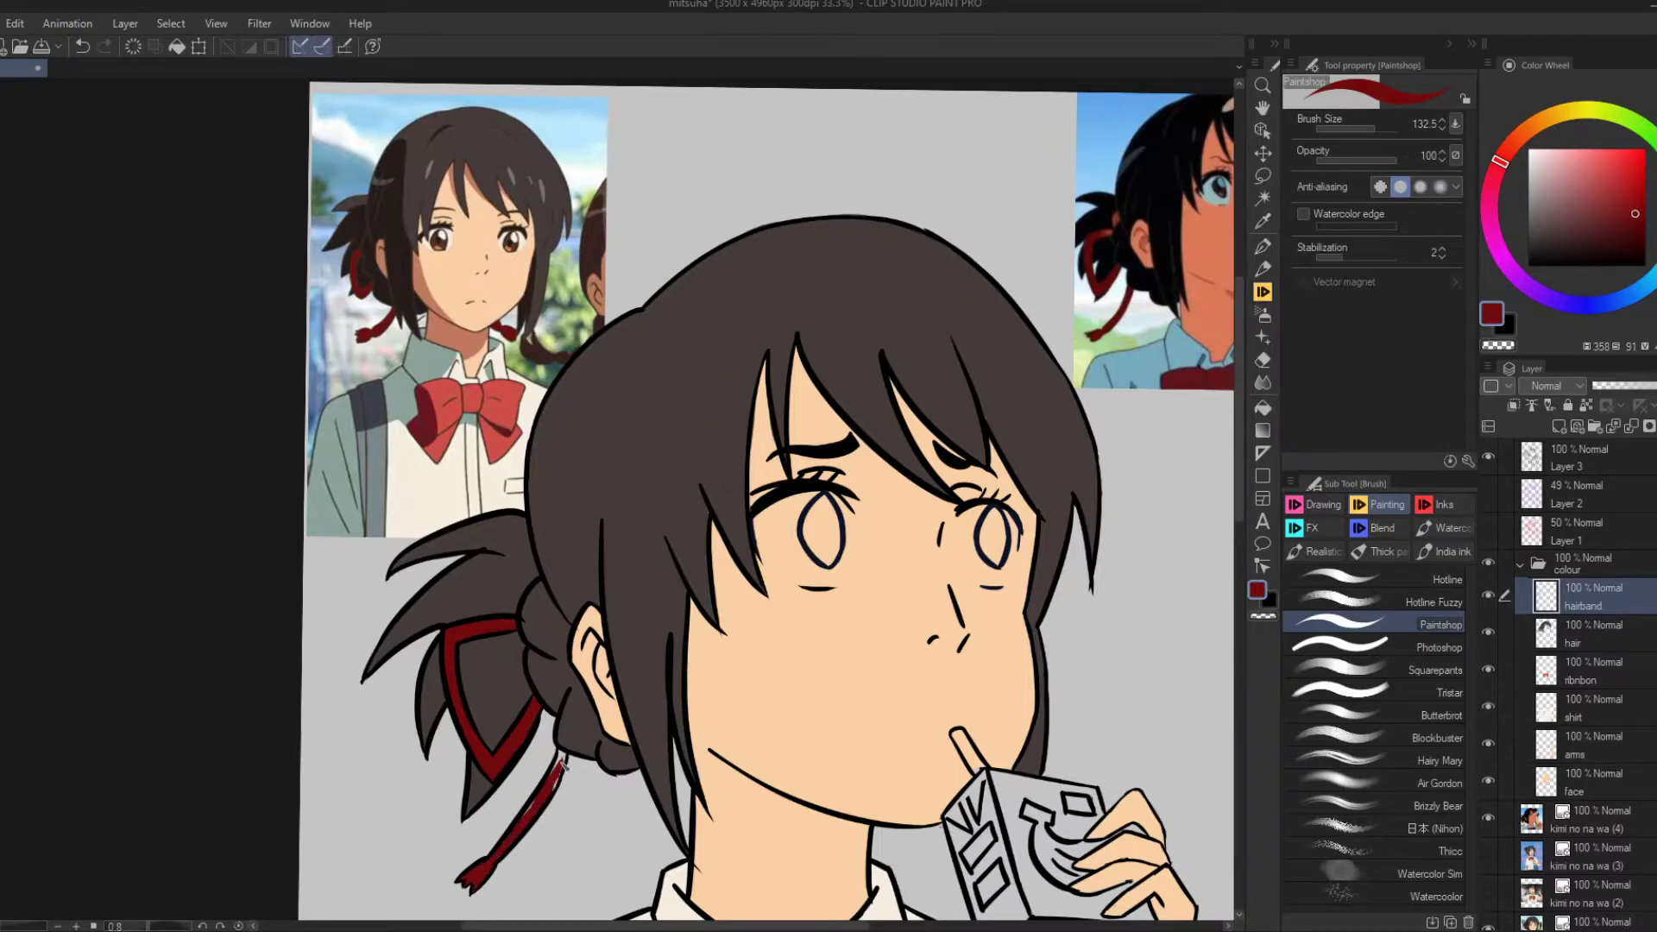
# Paint the whites of both eyes off-white on a new layer named eyes above the face layer.
pyautogui.hotkey('ctrl', '0')
pyautogui.click(1564, 769)
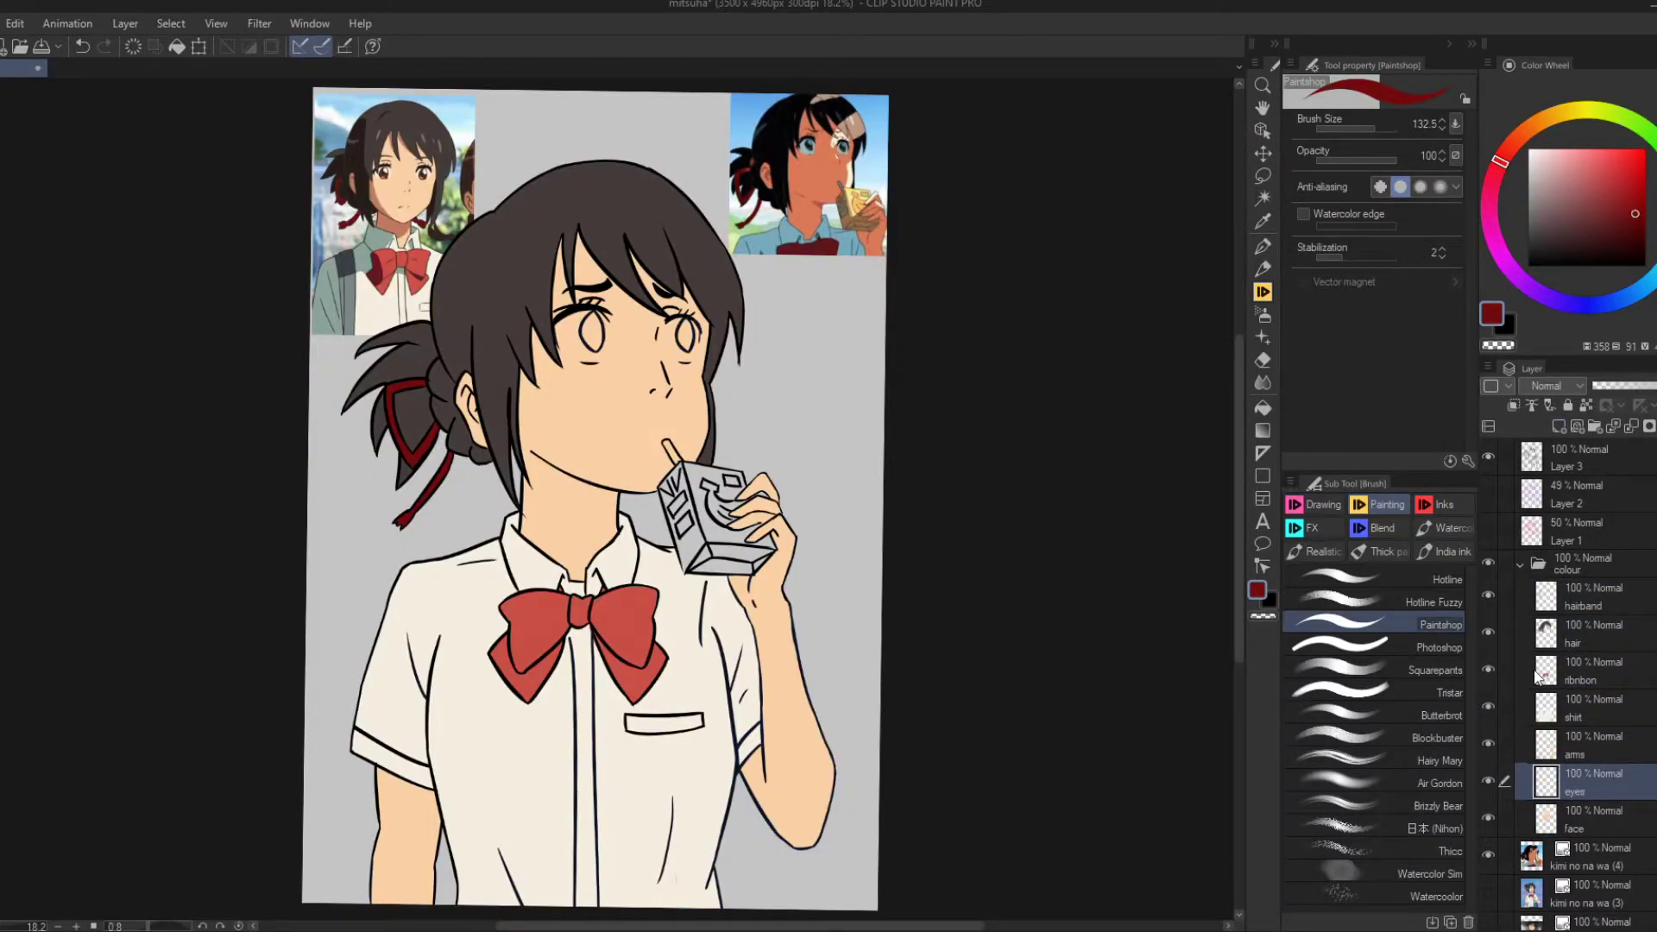
pyautogui.hotkey('ctrl', '+')
pyautogui.keyDown('alt'); pyautogui.click(690, 863); pyautogui.keyUp('alt')
pyautogui.moveTo(707, 449); pyautogui.dragTo(751, 507)
pyautogui.moveTo(799, 427)
pyautogui.mouseDown()
pyautogui.moveTo(717, 440)
pyautogui.moveTo(787, 493)
pyautogui.mouseUp()
pyautogui.moveTo(907, 441); pyautogui.dragTo(939, 518)
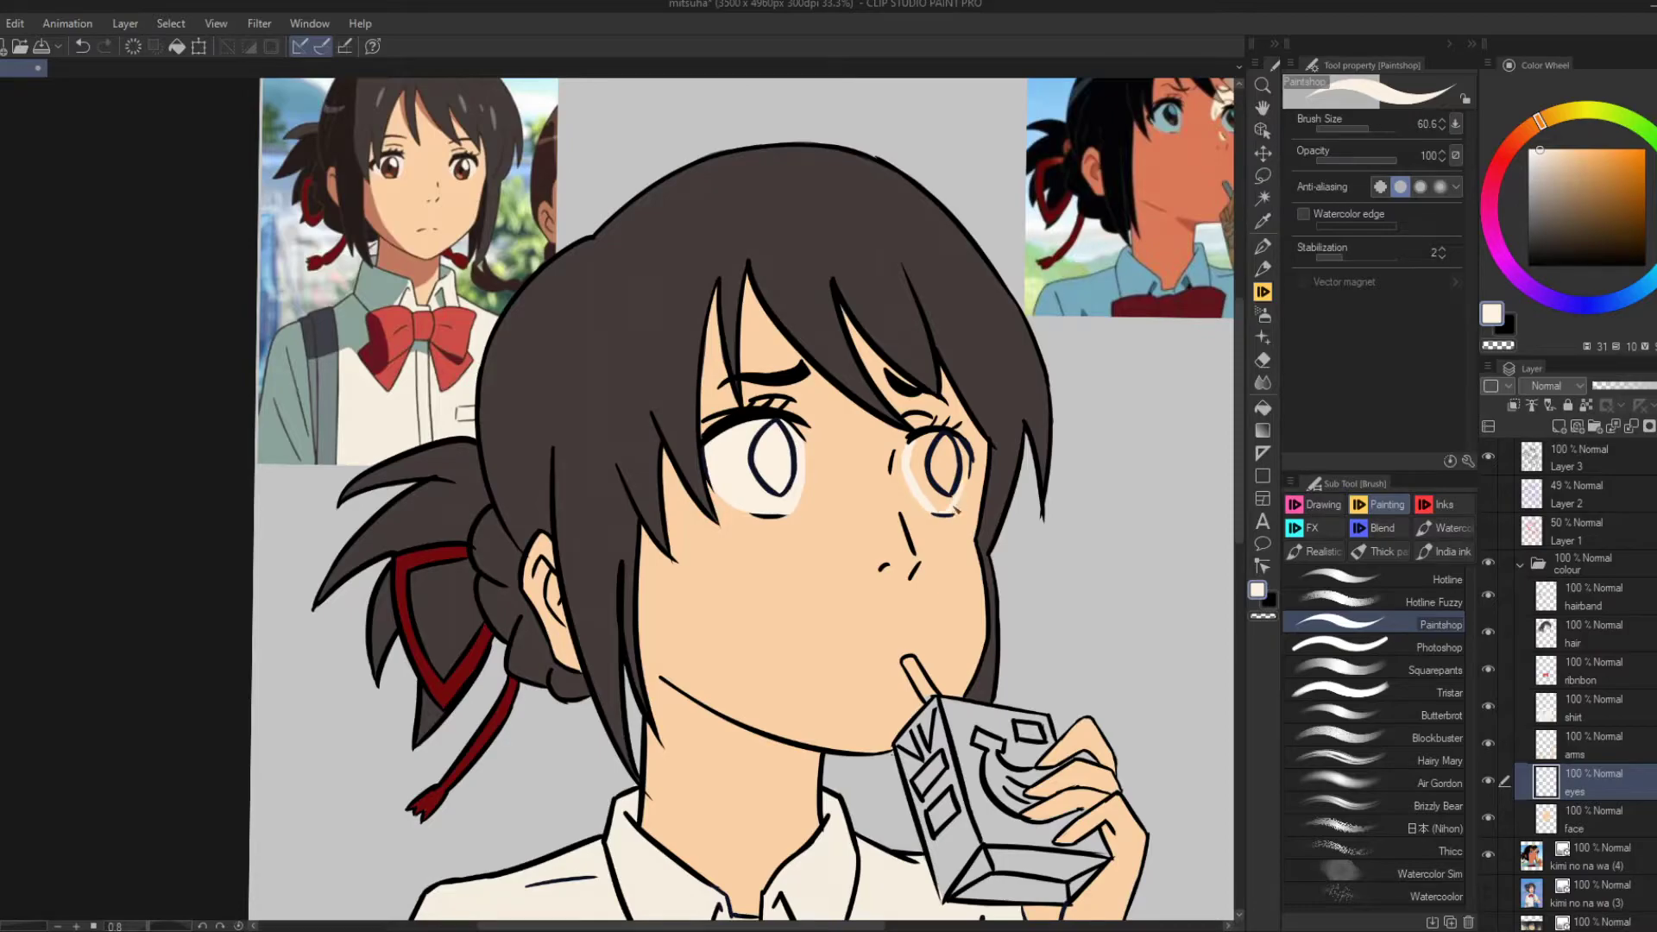
pyautogui.moveTo(916, 438); pyautogui.dragTo(945, 516)
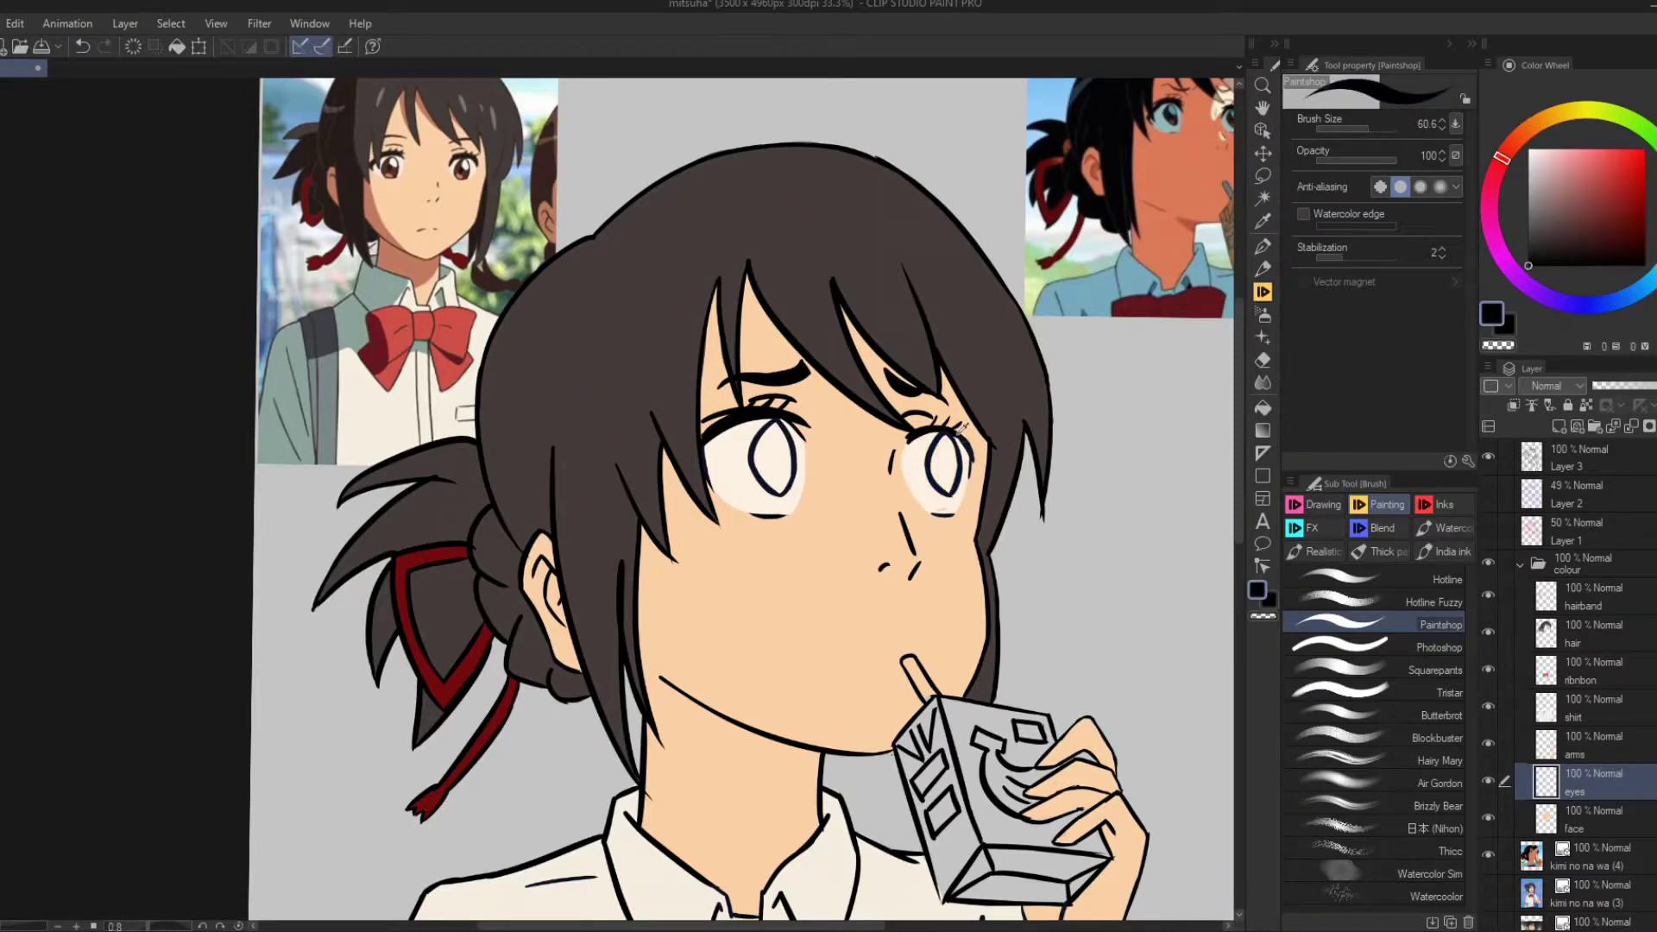
# Ink the iris outlines black on Layer 3 and paint the irises reddish brown on a new layer named pupils.
pyautogui.press('p')
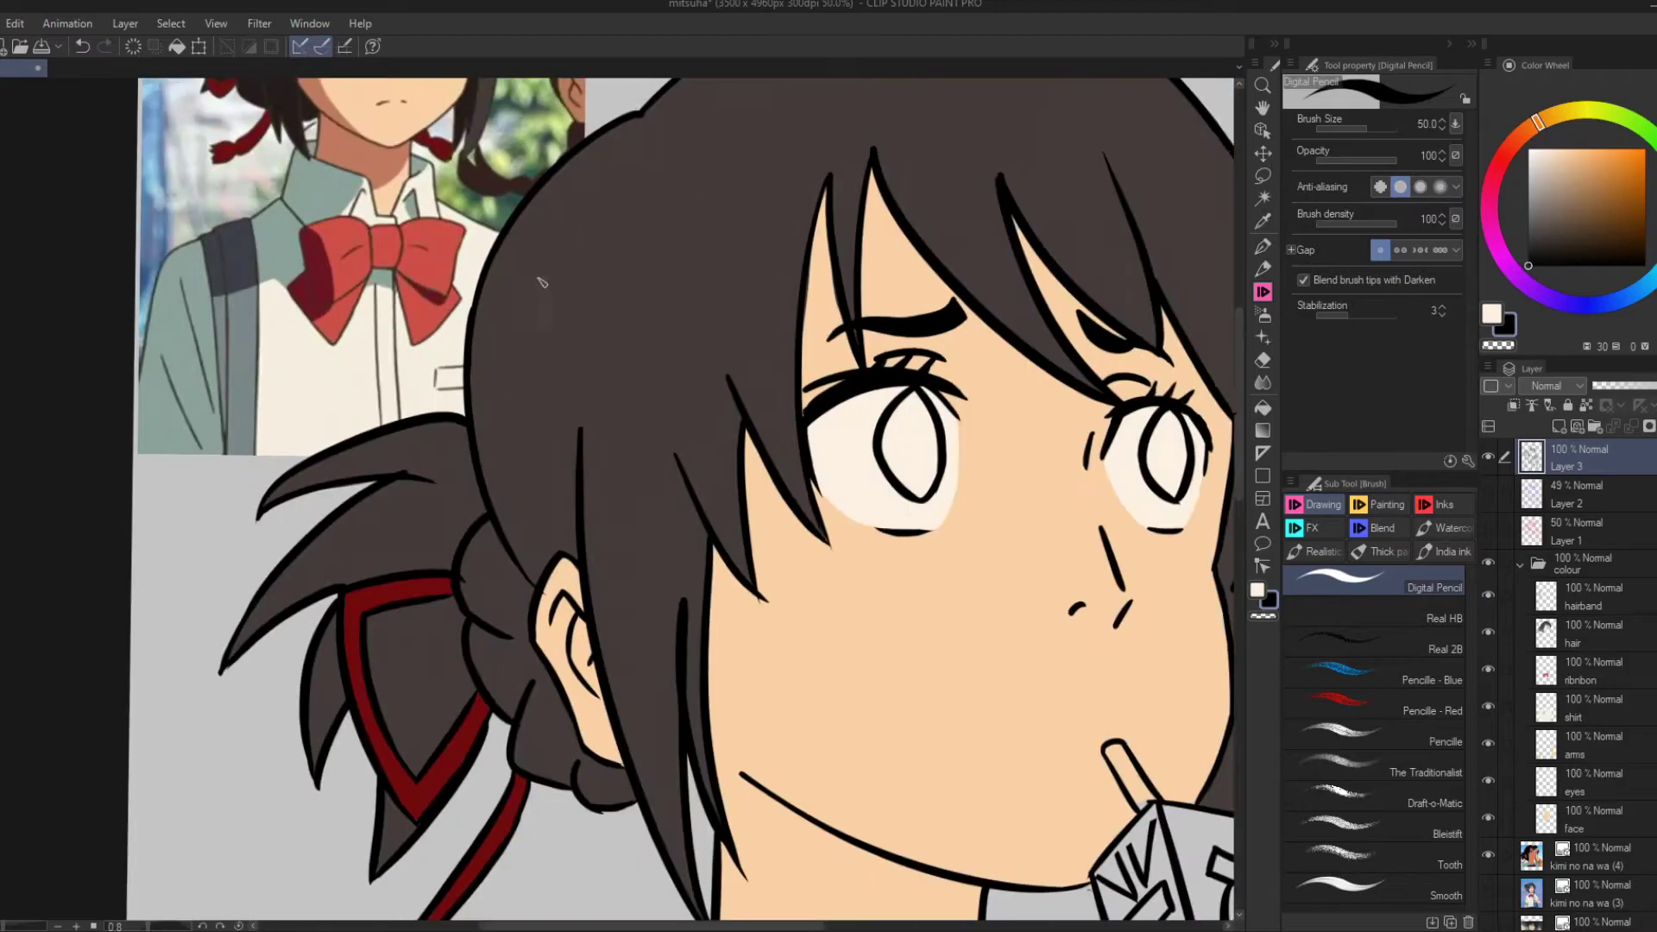
pyautogui.press('h')
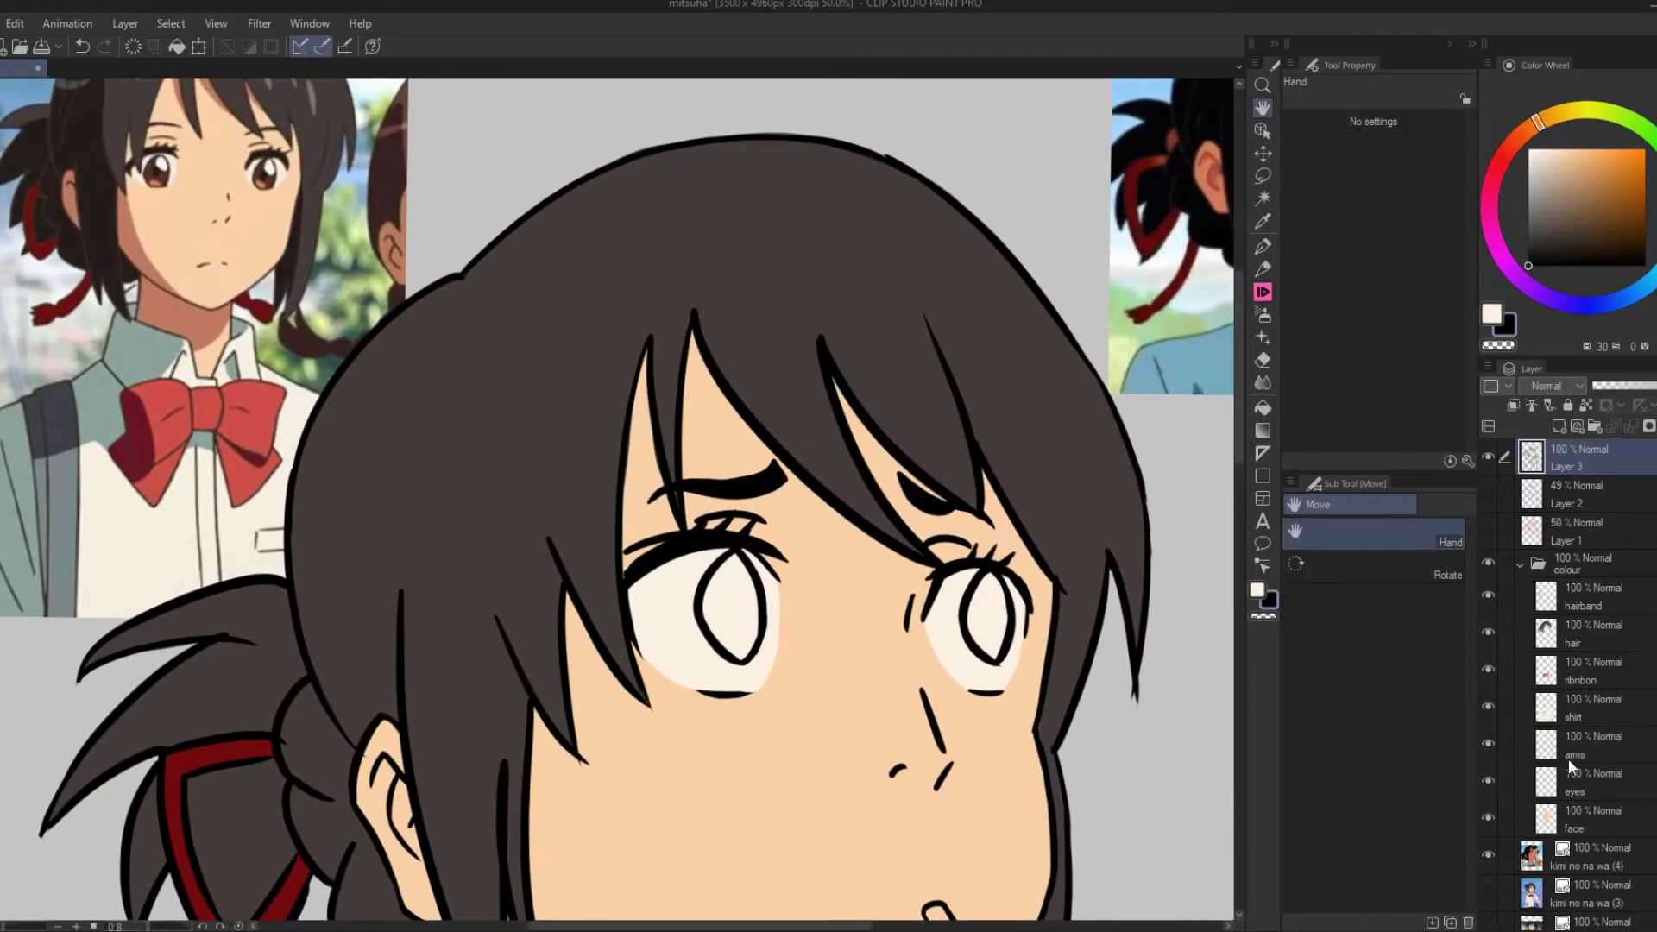
pyautogui.press('p')
pyautogui.moveTo(721, 561)
pyautogui.mouseDown()
pyautogui.moveTo(738, 609)
pyautogui.moveTo(725, 651)
pyautogui.moveTo(747, 643)
pyautogui.mouseUp()
pyautogui.moveTo(984, 579)
pyautogui.mouseDown()
pyautogui.moveTo(975, 643)
pyautogui.moveTo(992, 643)
pyautogui.moveTo(1001, 604)
pyautogui.moveTo(747, 695)
pyautogui.moveTo(796, 716)
pyautogui.moveTo(804, 699)
pyautogui.mouseUp()
# Detail both irises with pale upper highlights, light brown lower reflections and dark pupils using colours sampled from the reference.
pyautogui.keyDown('alt'); pyautogui.click(84, 256); pyautogui.keyUp('alt')
pyautogui.hotkey('ctrl', 'z')
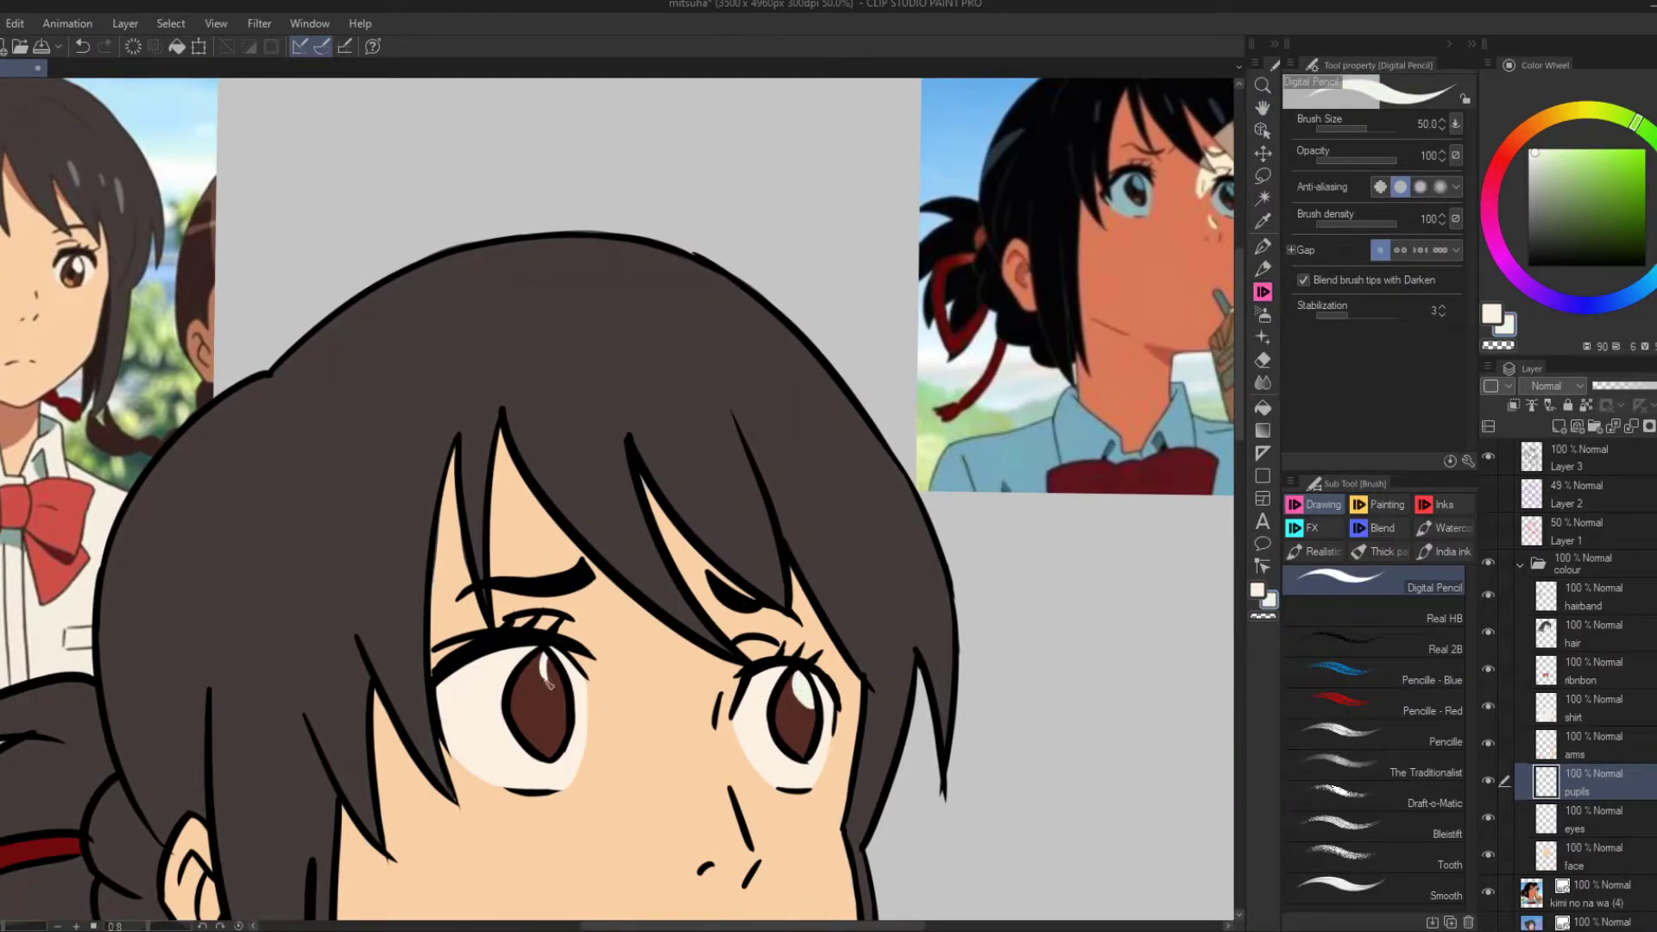
pyautogui.keyDown('alt'); pyautogui.click(76, 274); pyautogui.keyUp('alt')
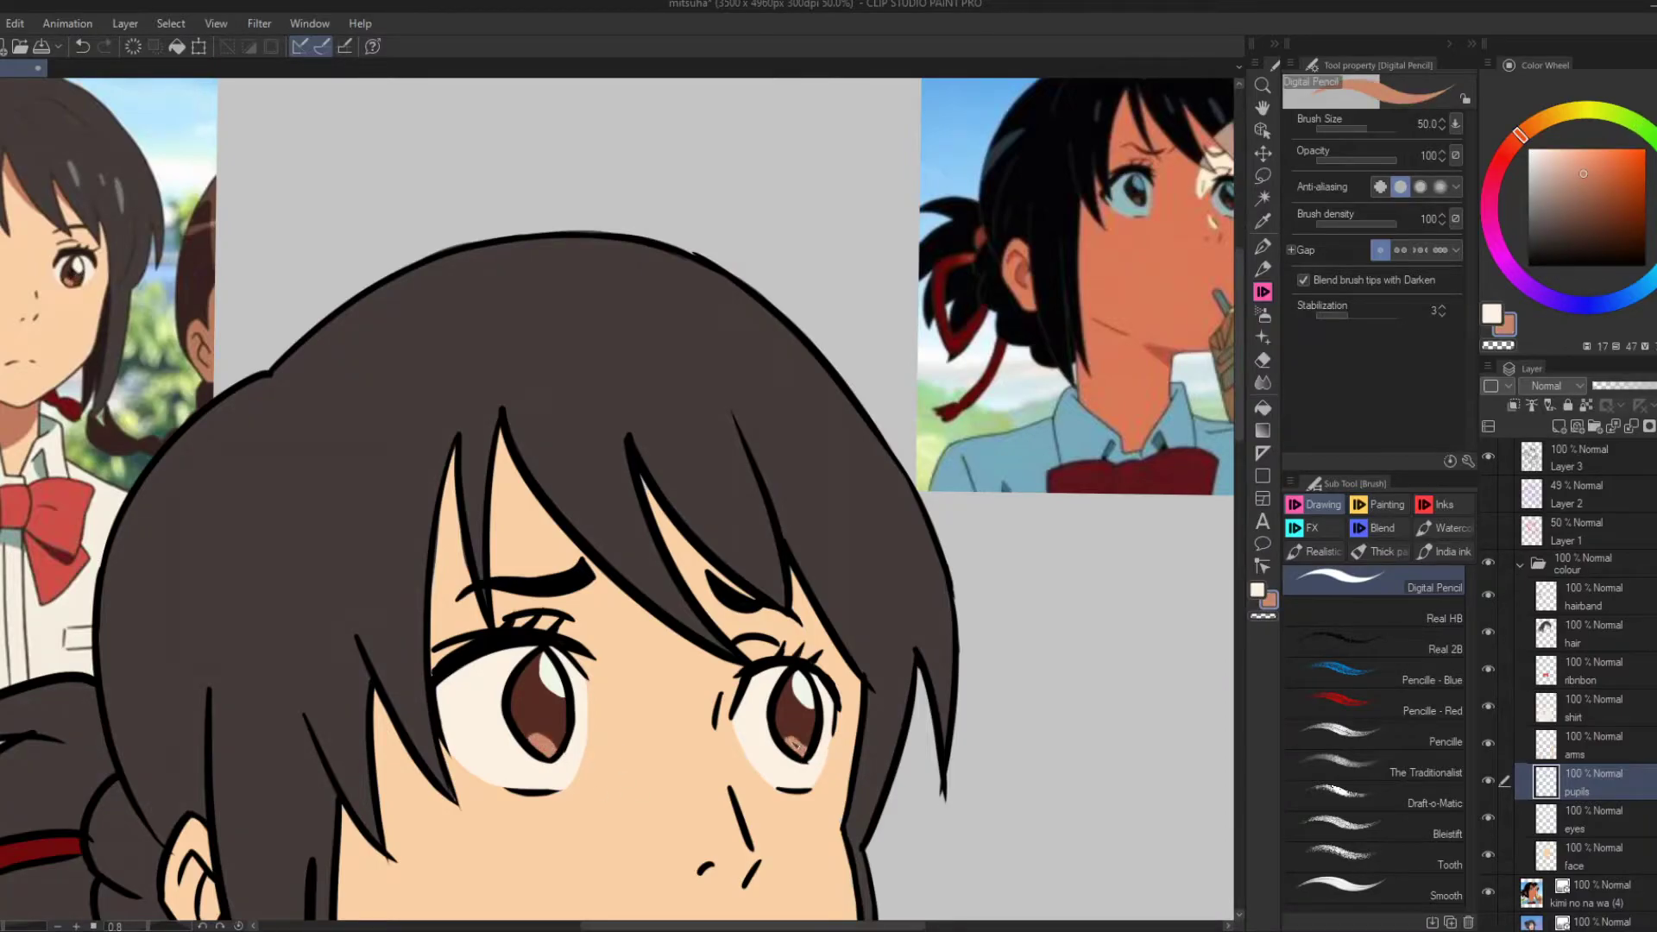
pyautogui.keyDown('alt'); pyautogui.click(780, 690); pyautogui.keyUp('alt')
# Colour the juice box yellow, its straw light blue and its fruit graphic orange on a new layer named carton.
pyautogui.hotkey('ctrl', '0')
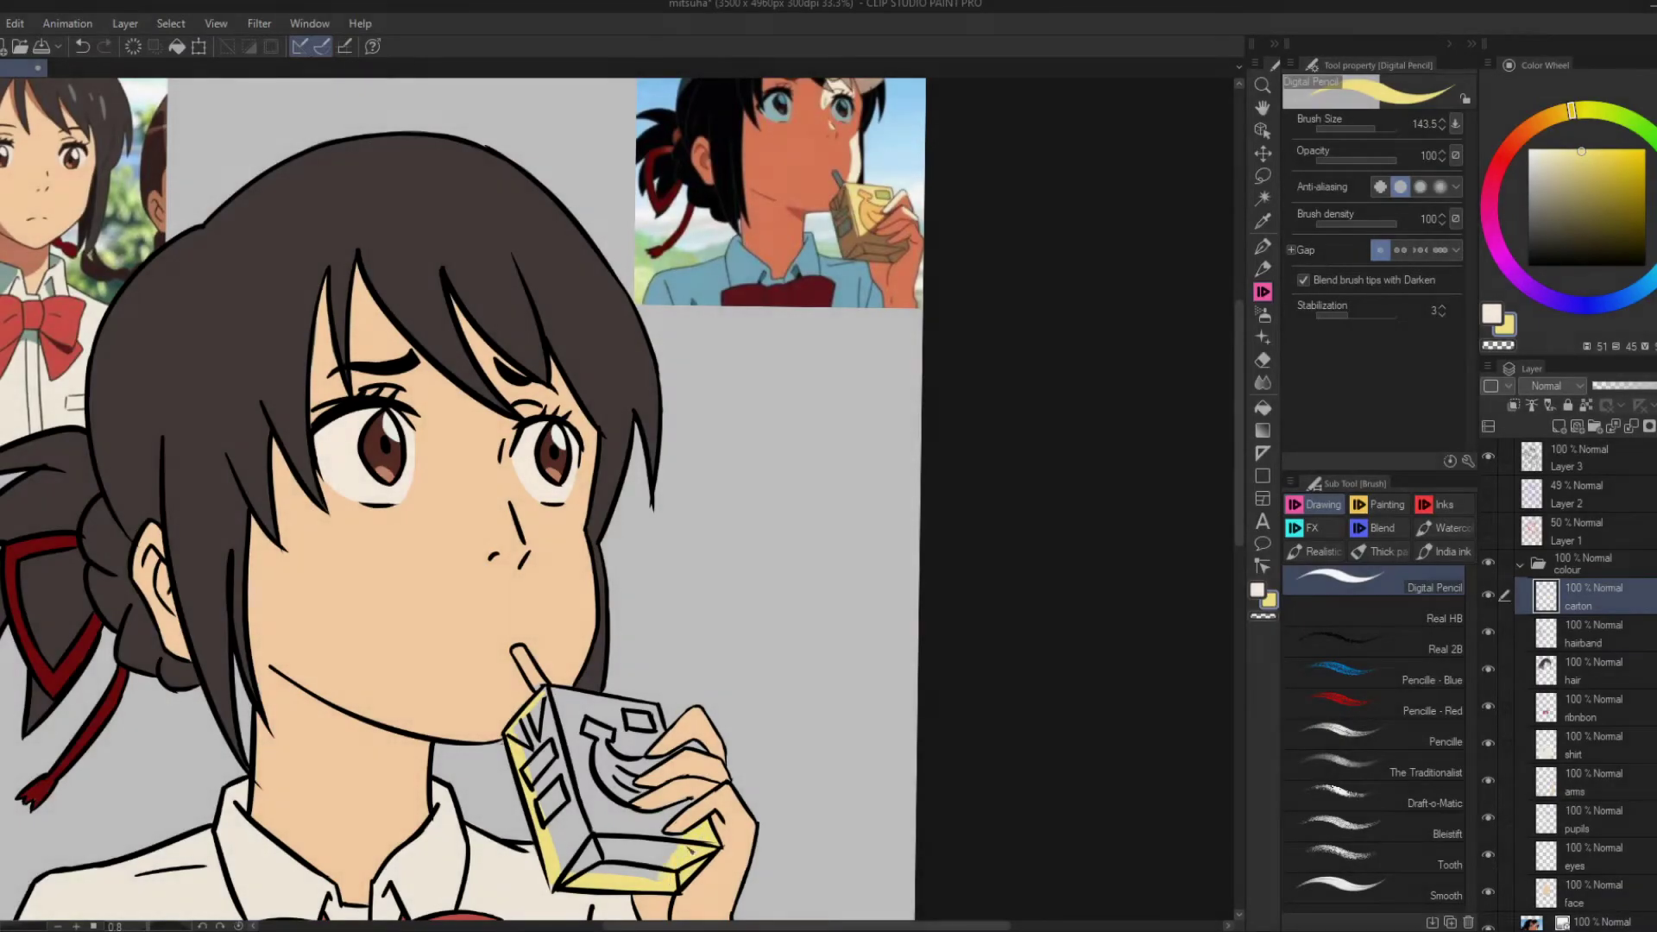
pyautogui.moveTo(660, 859)
pyautogui.mouseDown()
pyautogui.moveTo(691, 807)
pyautogui.moveTo(643, 863)
pyautogui.moveTo(574, 841)
pyautogui.moveTo(548, 695)
pyautogui.moveTo(595, 777)
pyautogui.moveTo(647, 793)
pyautogui.moveTo(574, 716)
pyautogui.moveTo(617, 703)
pyautogui.moveTo(653, 719)
pyautogui.mouseUp()
pyautogui.keyDown('alt'); pyautogui.click(536, 666); pyautogui.keyUp('alt')
pyautogui.keyDown('alt'); pyautogui.click(870, 196); pyautogui.keyUp('alt')
pyautogui.moveTo(597, 744); pyautogui.dragTo(631, 801)
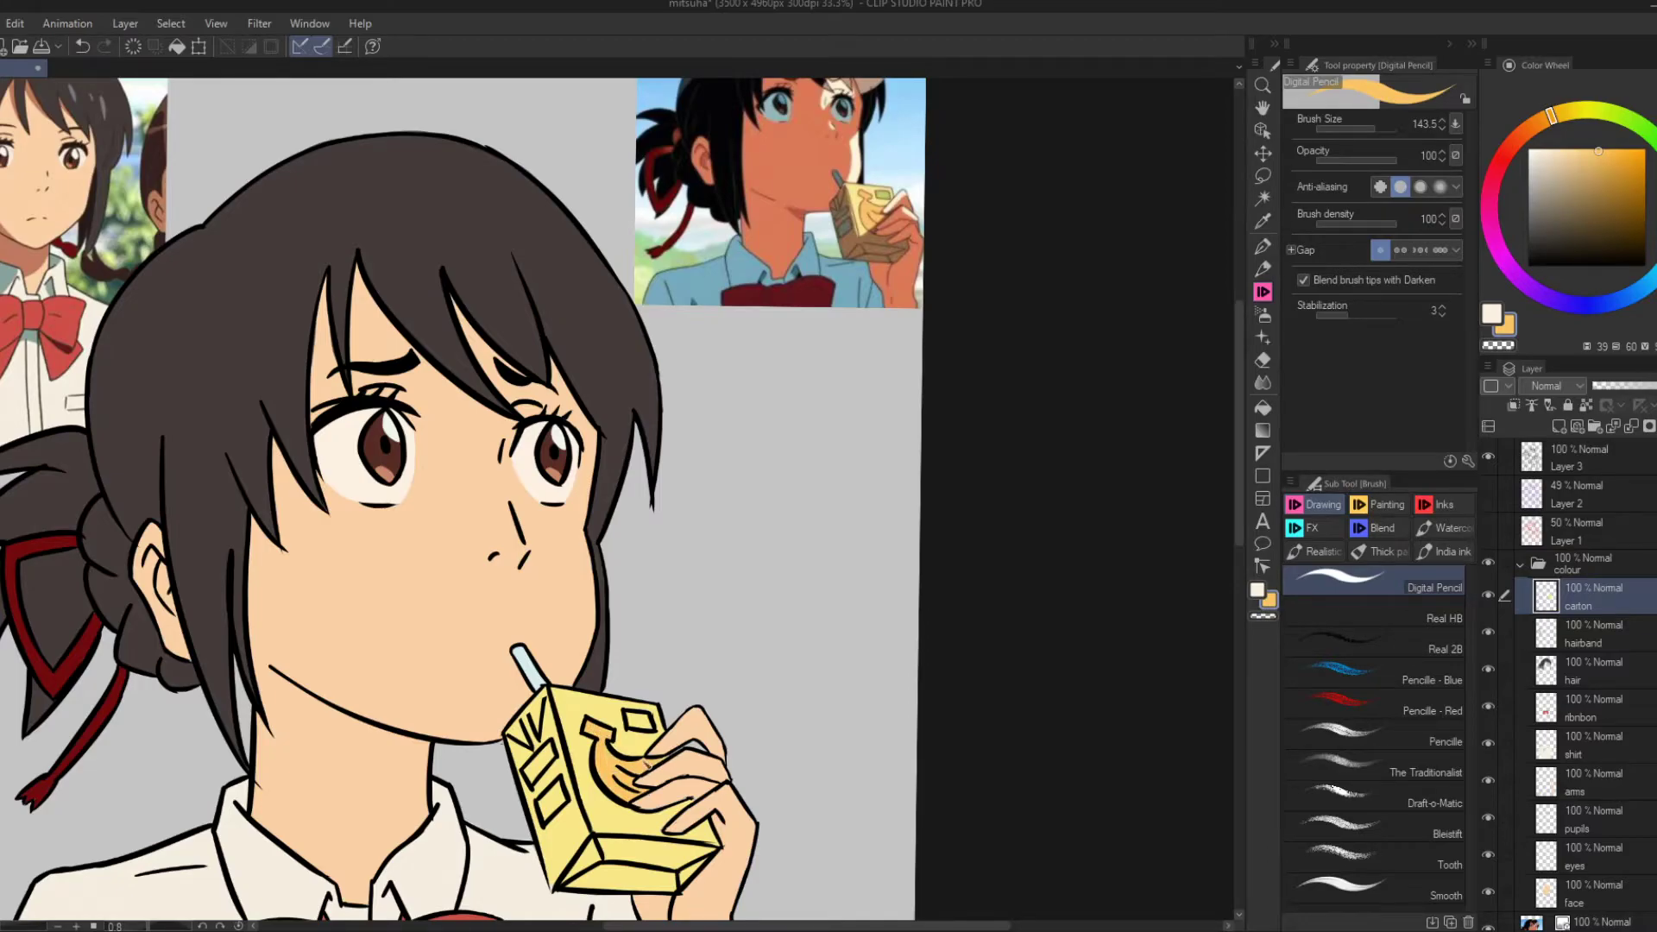
# Colour the juice box's side label boxes beige and its small top square green on the carton layer.
pyautogui.keyDown('alt'); pyautogui.click(835, 302); pyautogui.keyUp('alt')
pyautogui.keyDown('alt'); pyautogui.click(546, 756); pyautogui.keyUp('alt')
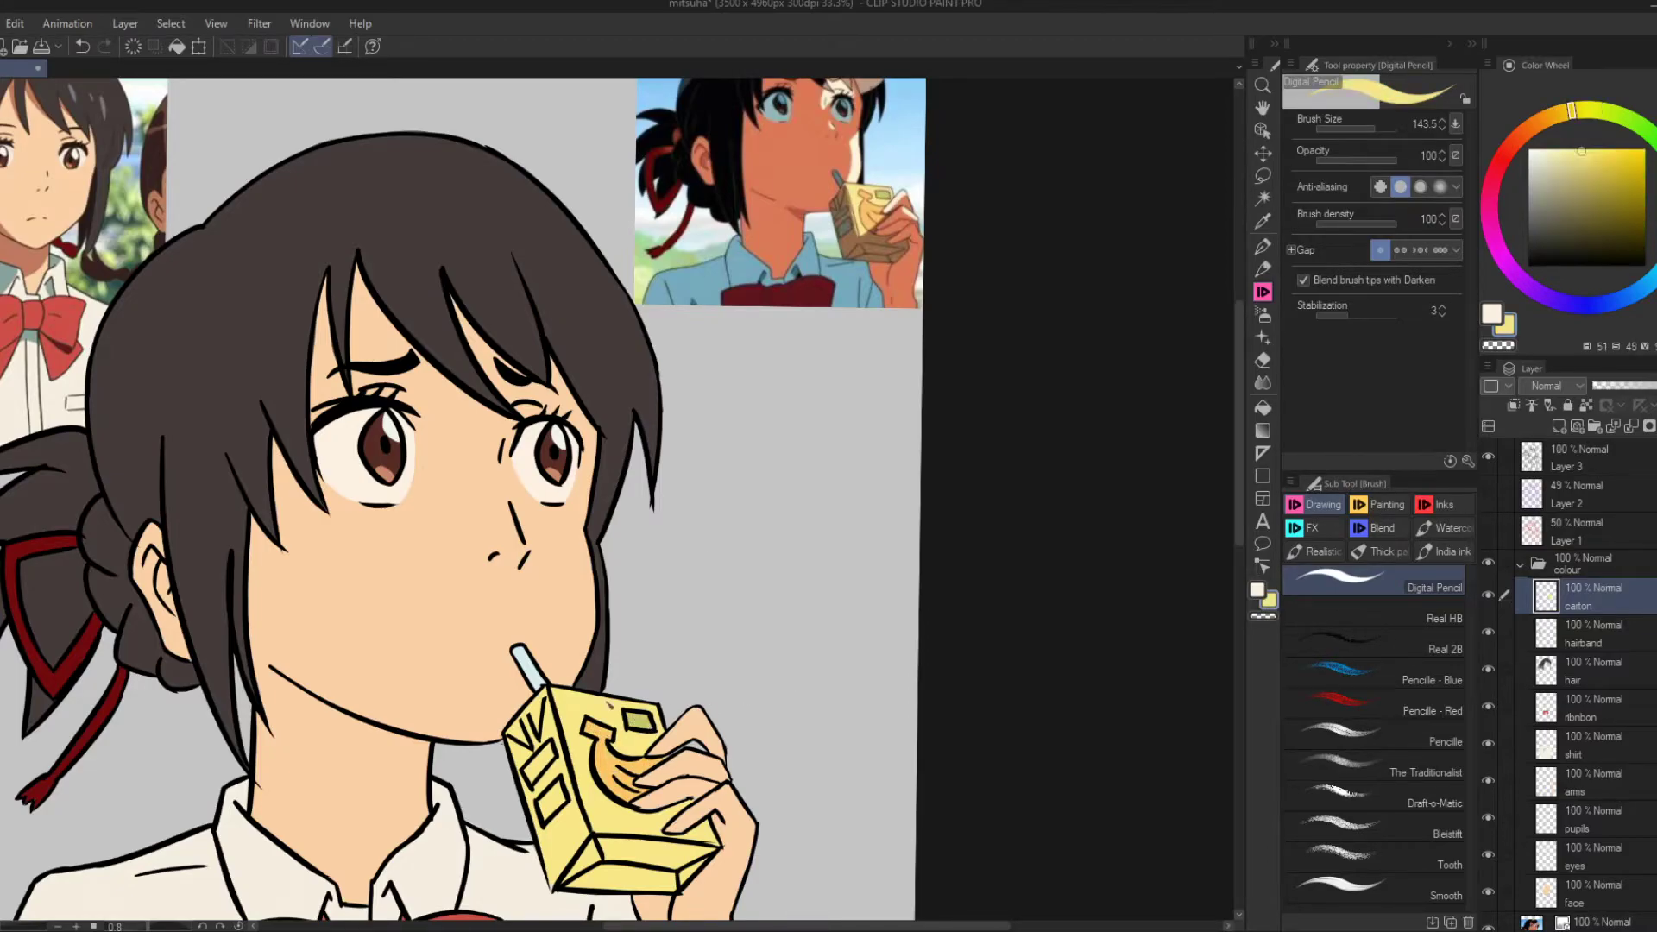
pyautogui.hotkey('ctrl', 'z')
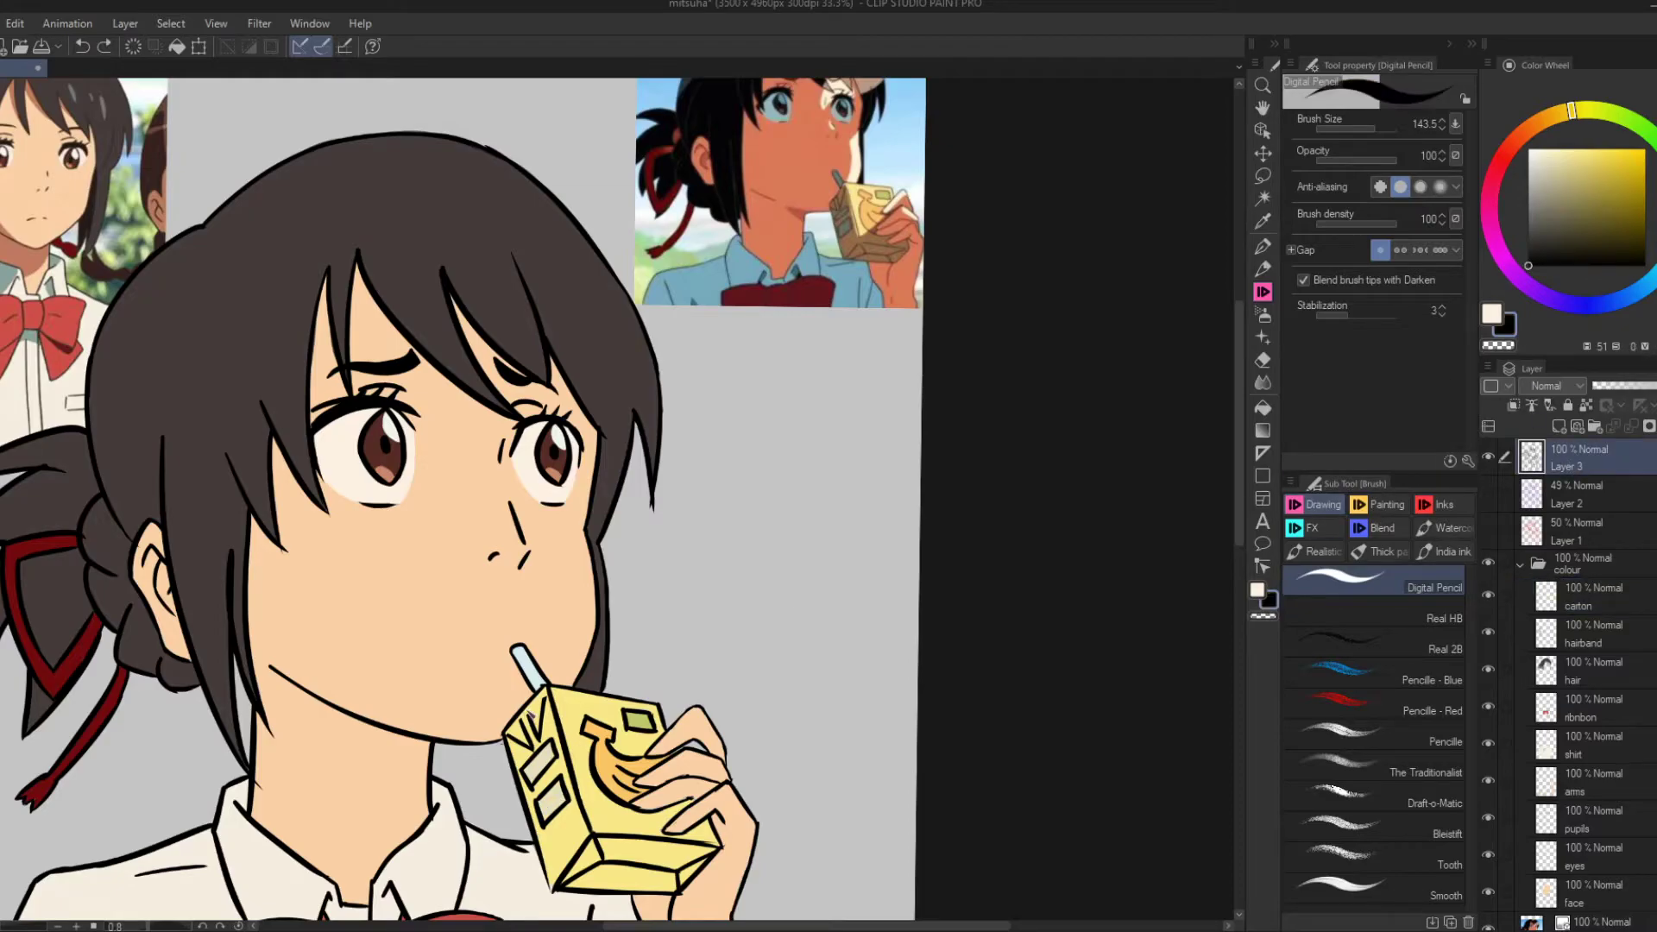
# Paint the underside of the juice box orange on the carton layer.
pyautogui.hotkey('ctrl', 'y')
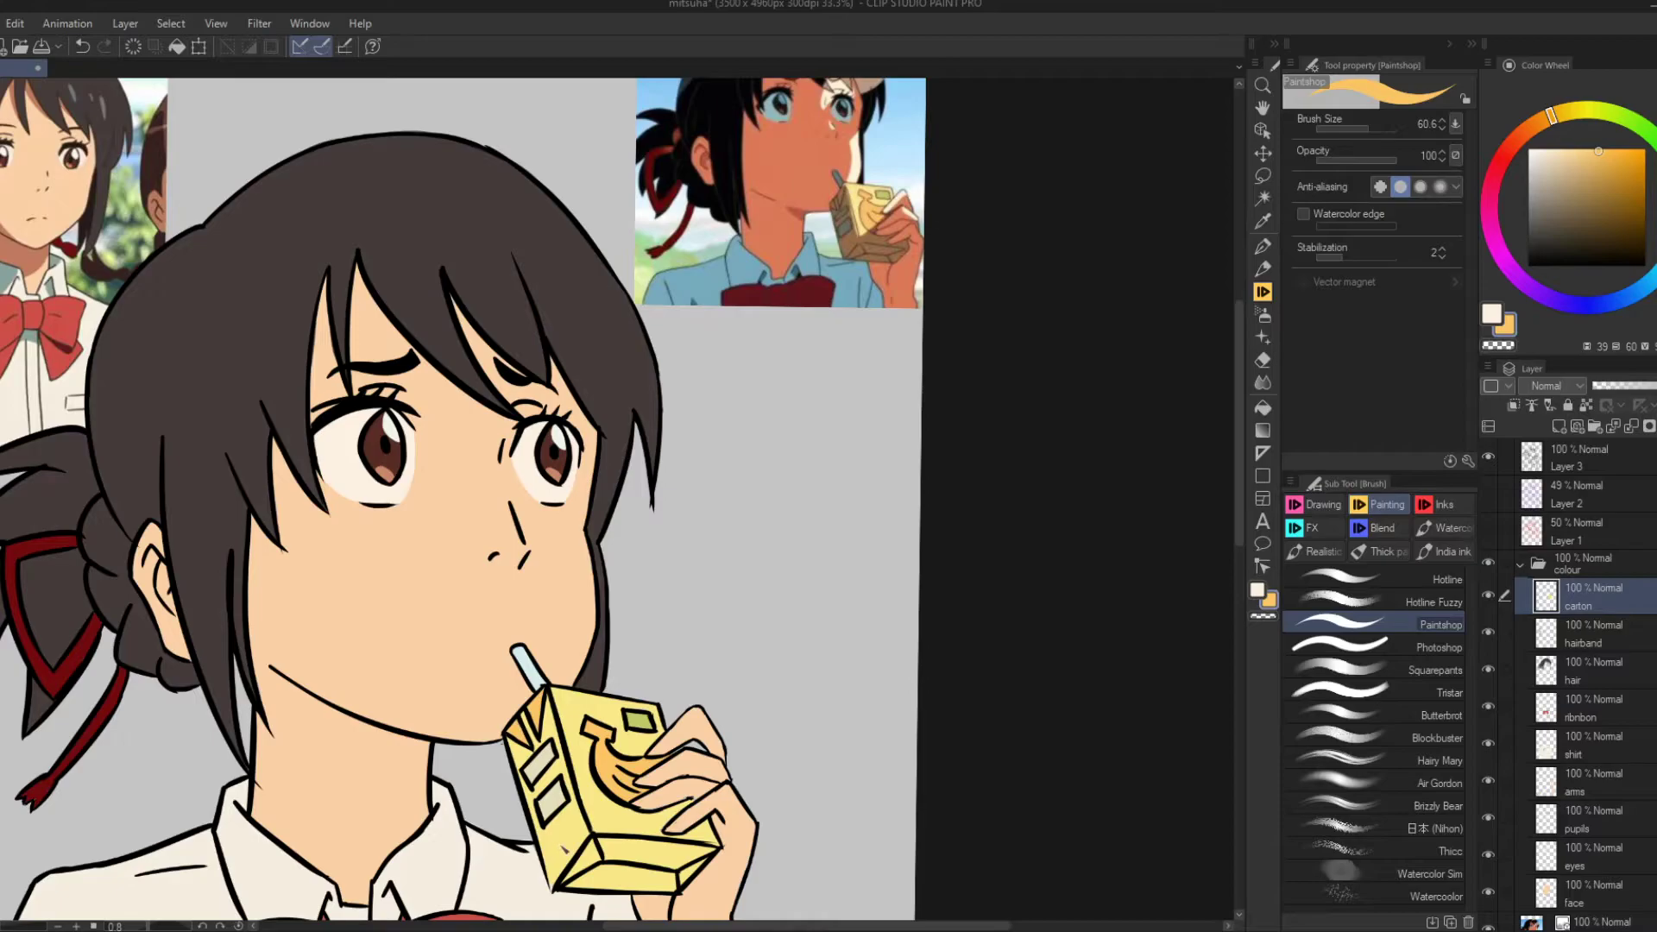
pyautogui.moveTo(584, 886)
pyautogui.mouseDown()
pyautogui.moveTo(690, 855)
pyautogui.moveTo(656, 889)
pyautogui.moveTo(621, 859)
pyautogui.moveTo(708, 840)
pyautogui.mouseUp()
pyautogui.hotkey('ctrl', '-')
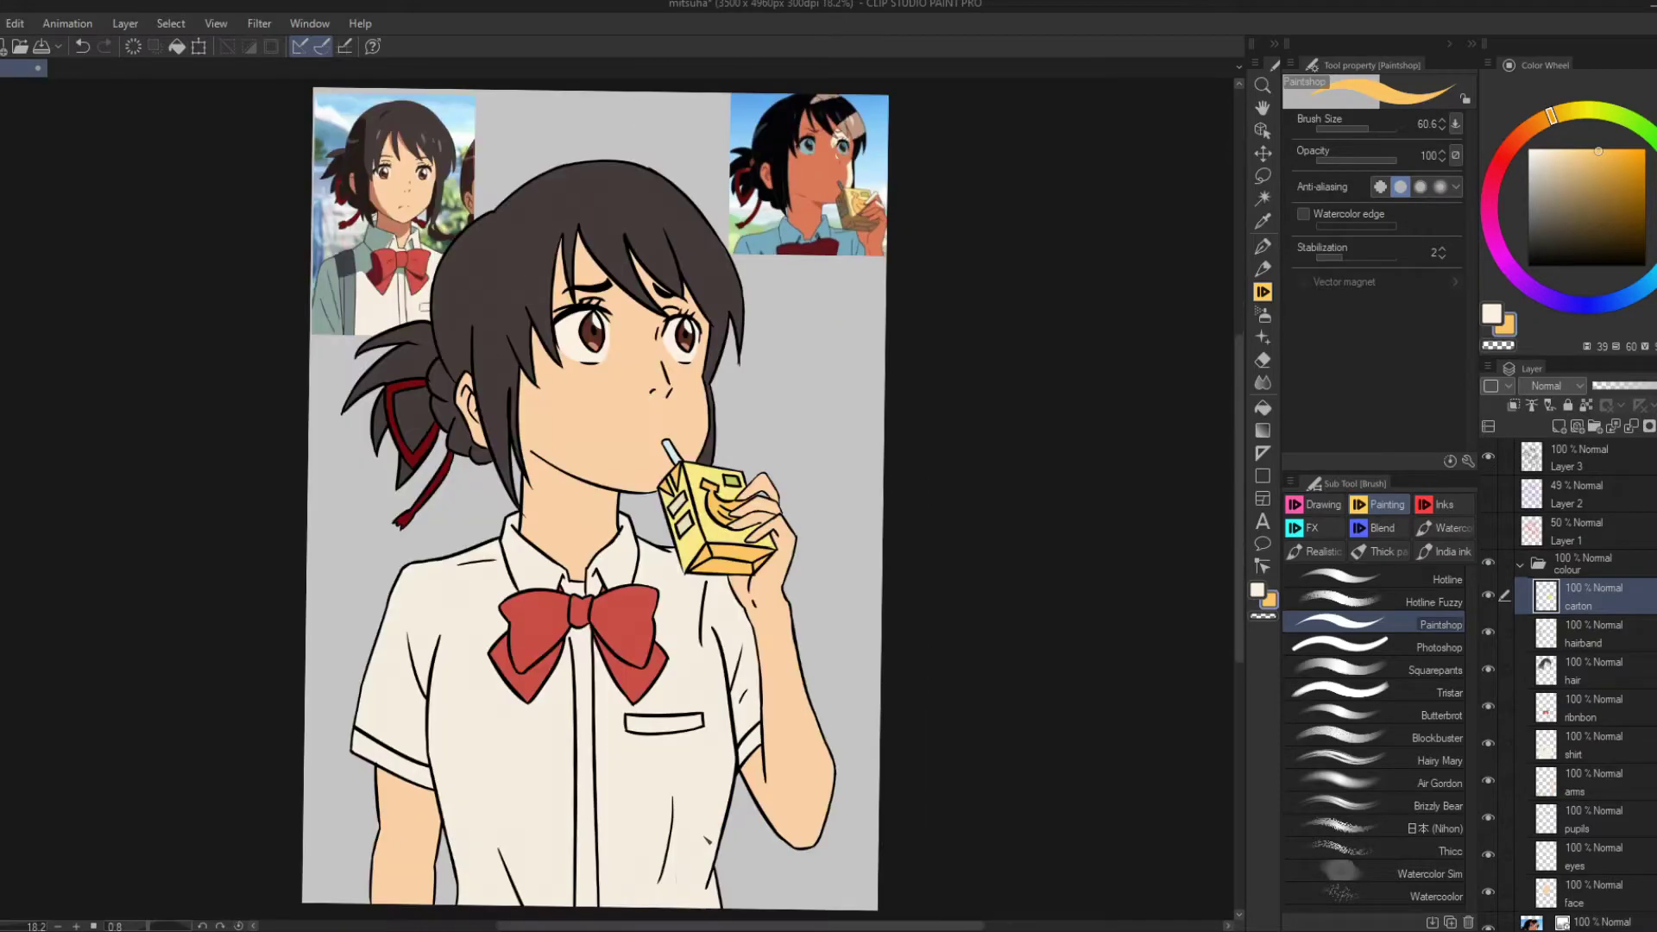
# Clean up the shirt's shoulder edge by erasing with the transparent Digital Pencil on Layer 3 and the shirt layer.
pyautogui.click(1567, 467)
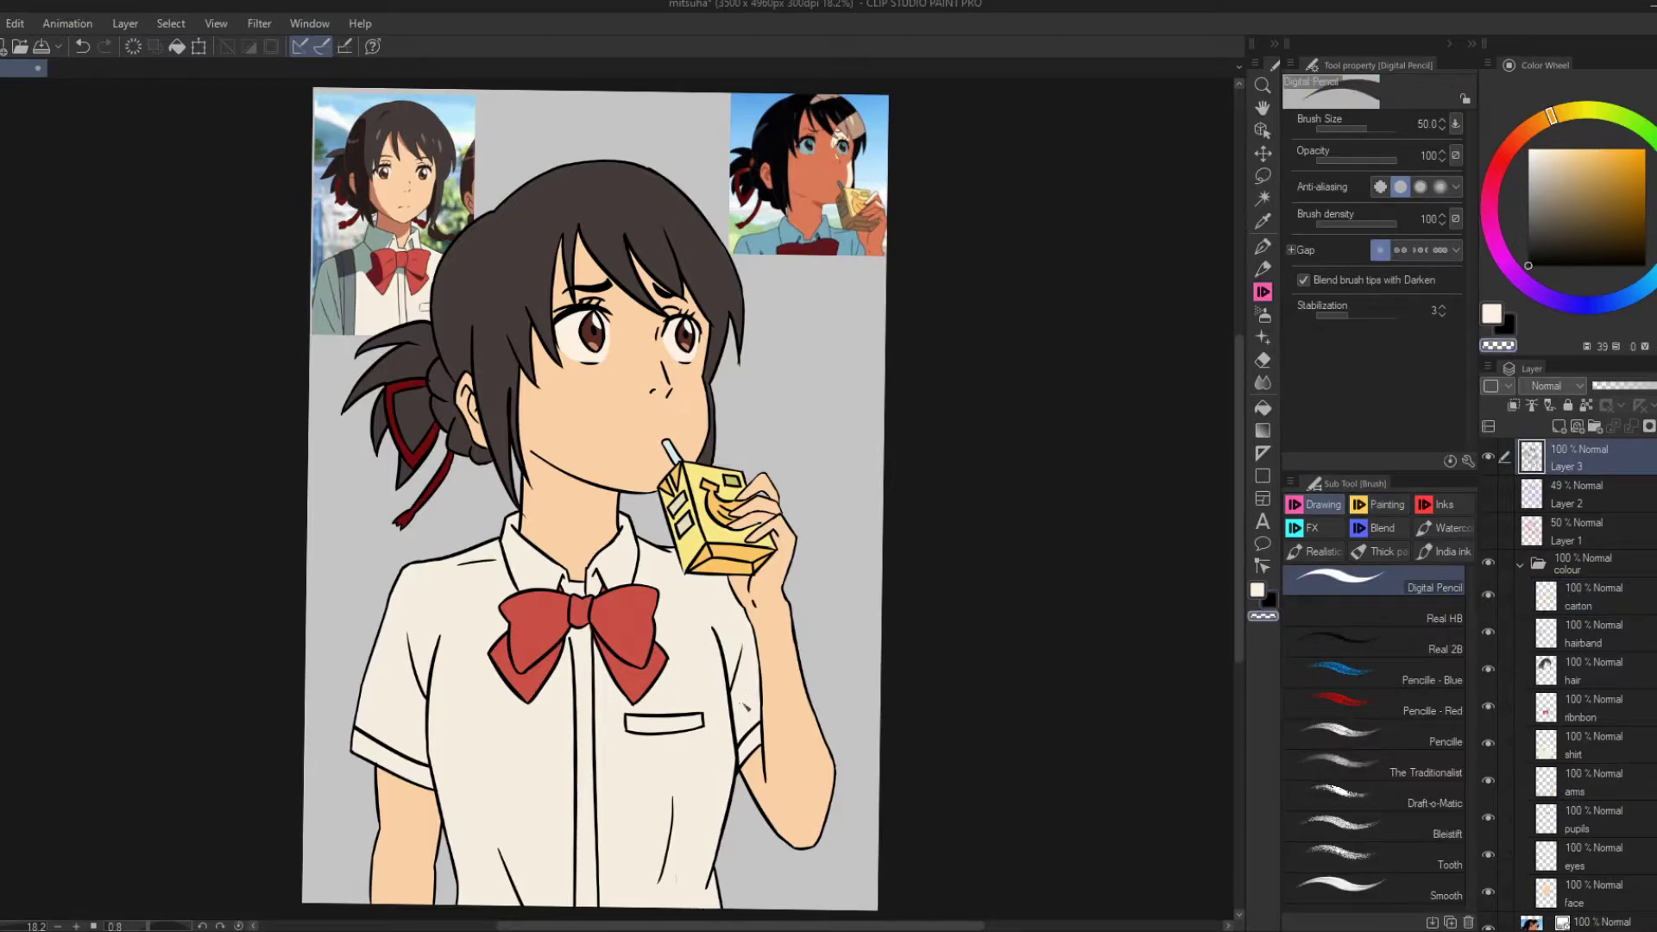
pyautogui.press('x')
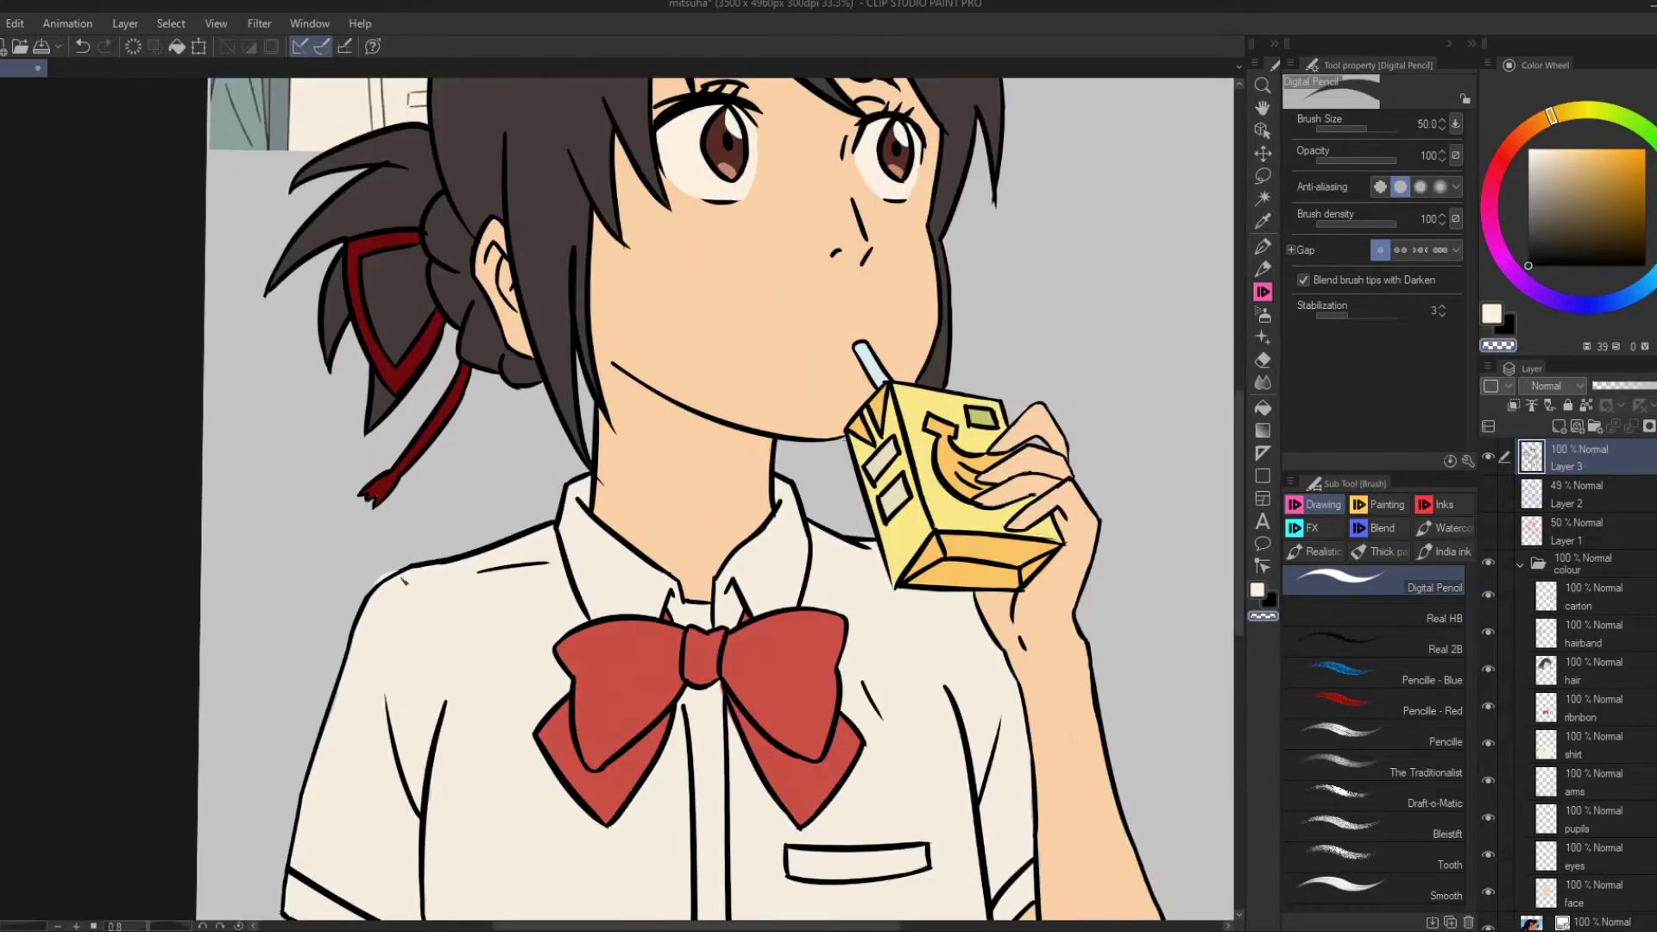
pyautogui.scroll(2, 399, 578)
pyautogui.keyDown('ctrl'); pyautogui.keyDown('shift'); pyautogui.click(394, 576); pyautogui.keyUp('shift'); pyautogui.keyUp('ctrl')
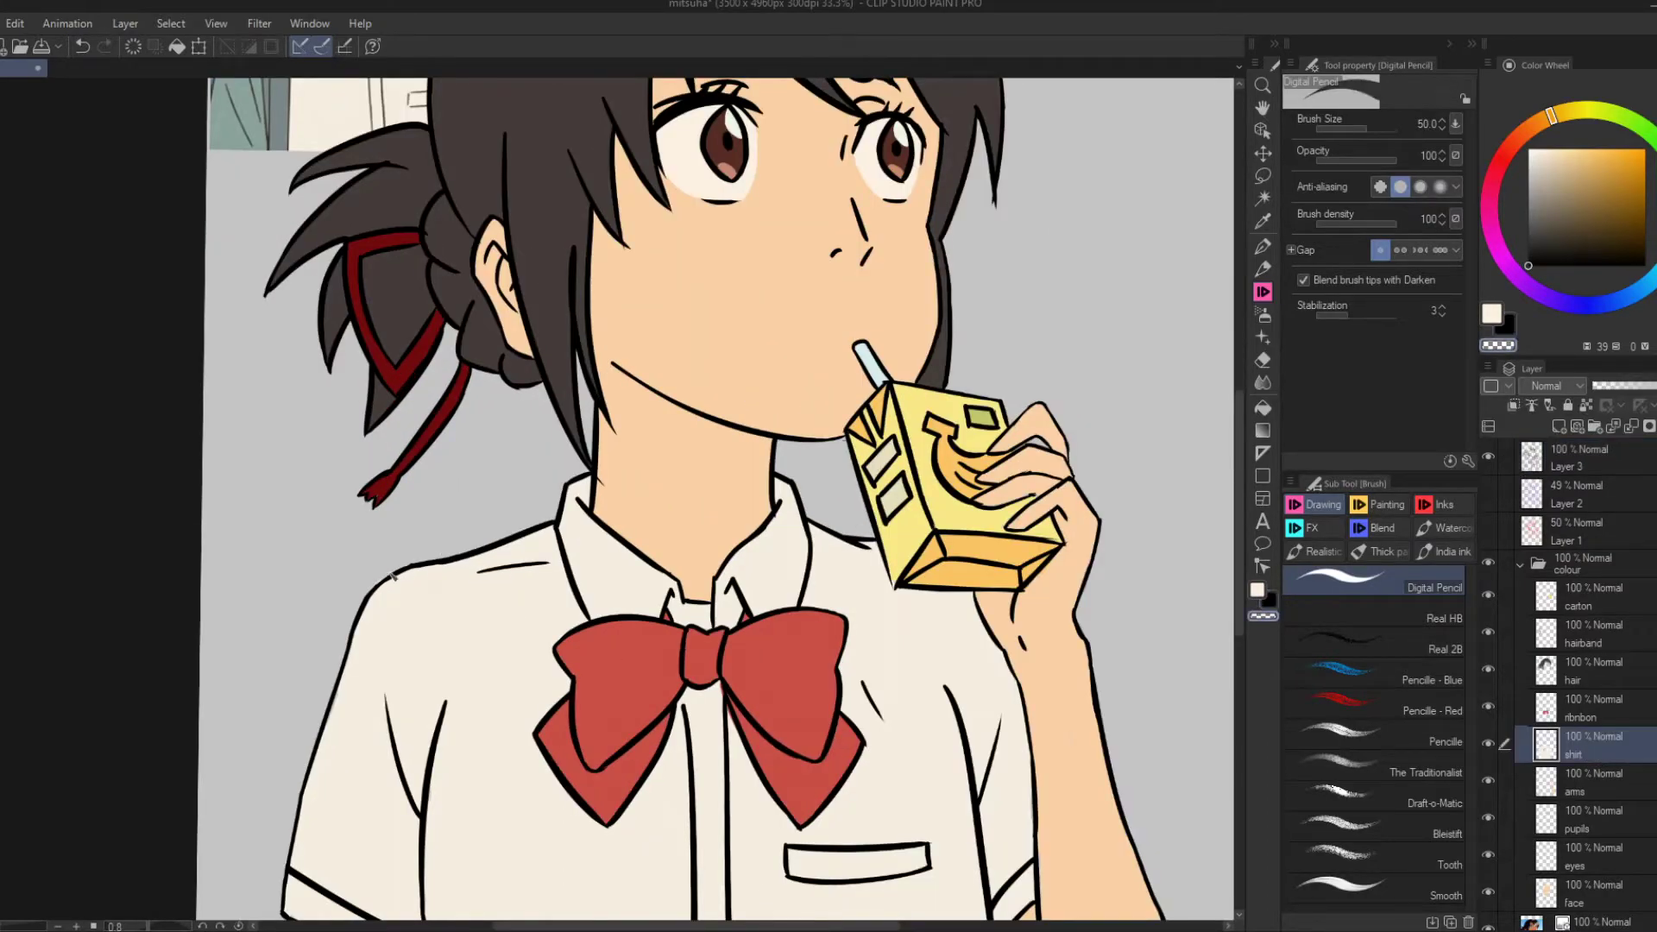
pyautogui.scroll(-2, 394, 577)
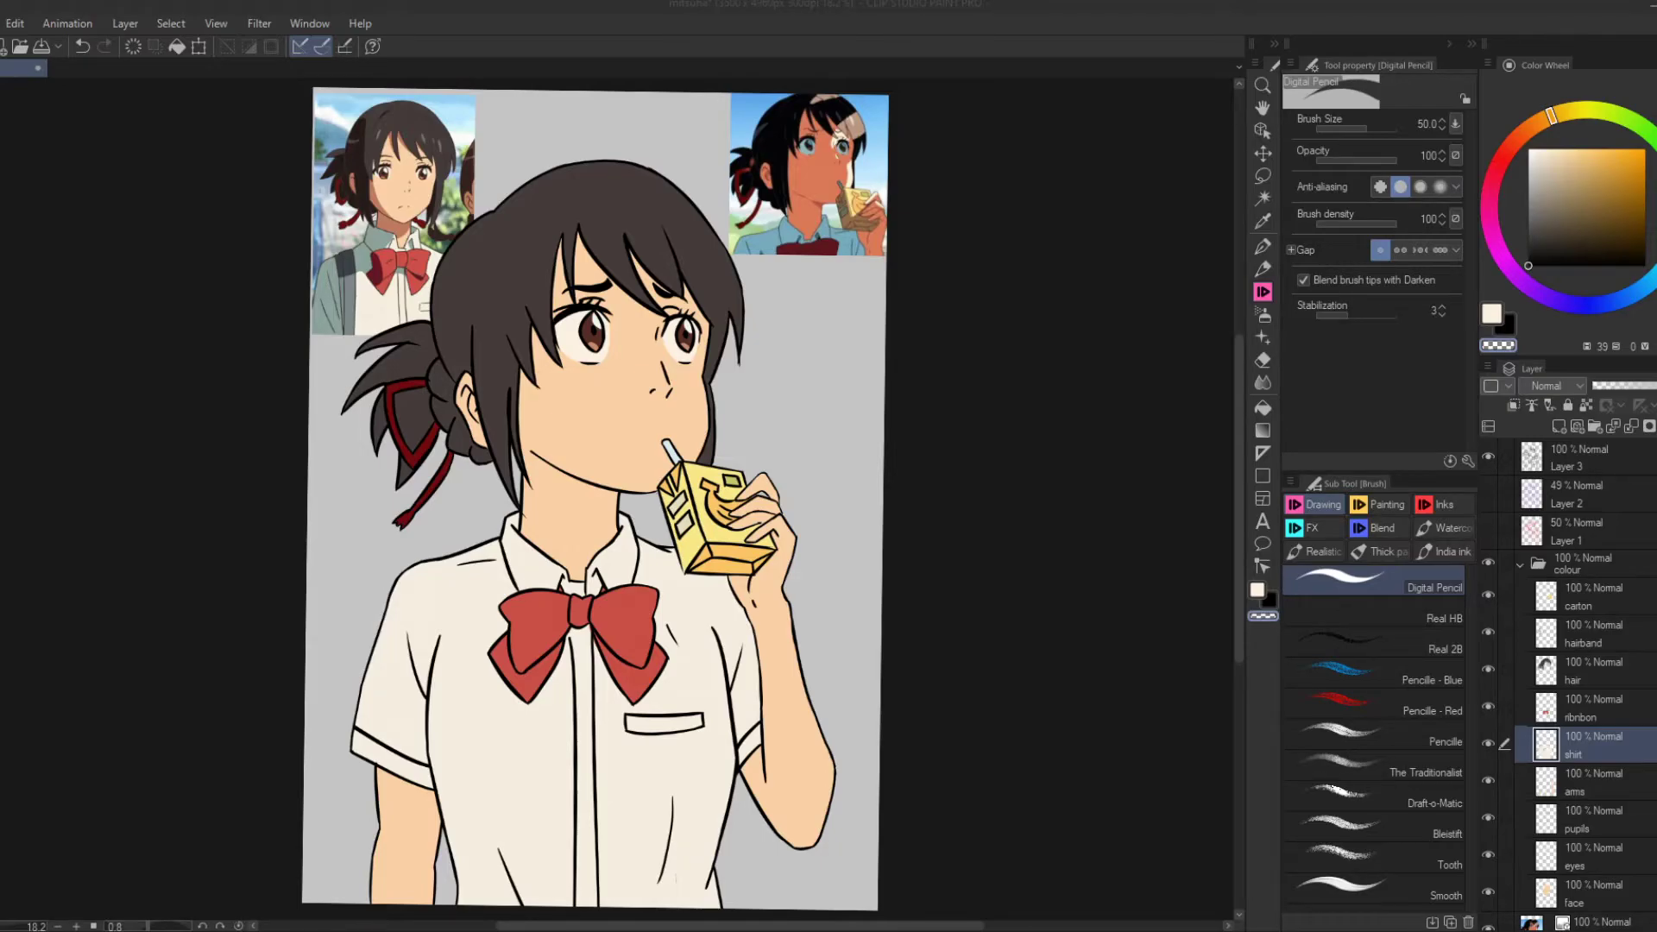
# Hide the kimi no na wa (1) reference image and ink thin black strand lines in the hair on Layer 3.
pyautogui.scroll(-3, 1488, 820)
pyautogui.click(1488, 884)
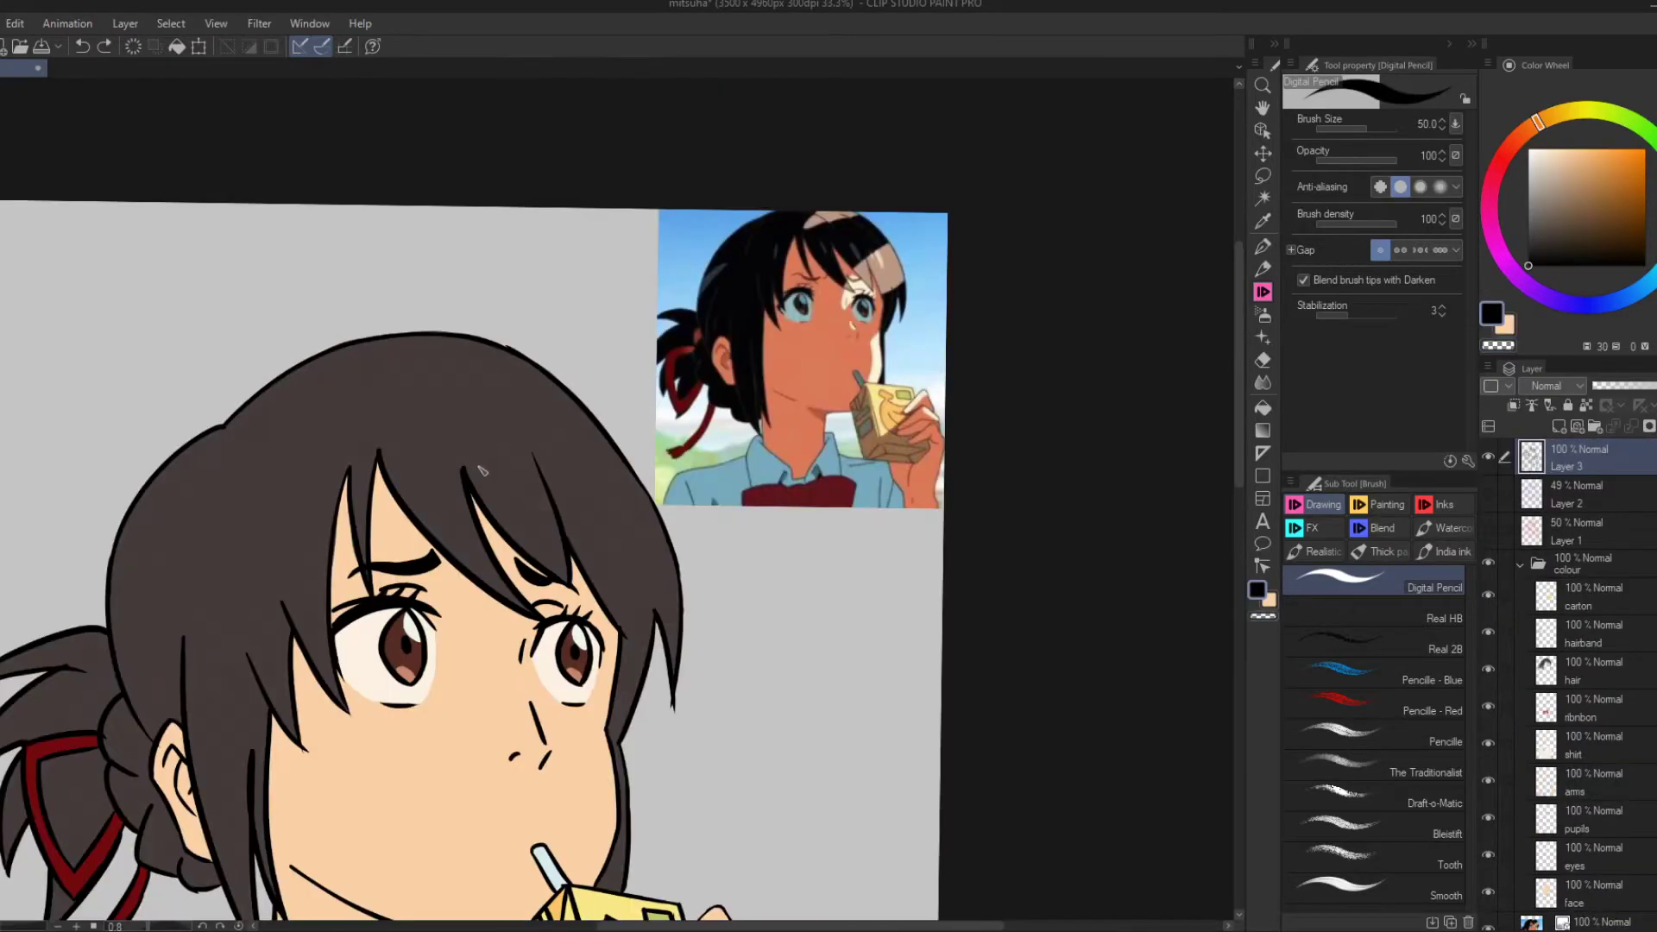
pyautogui.moveTo(489, 381); pyautogui.dragTo(551, 451)
pyautogui.moveTo(156, 582); pyautogui.dragTo(132, 714)
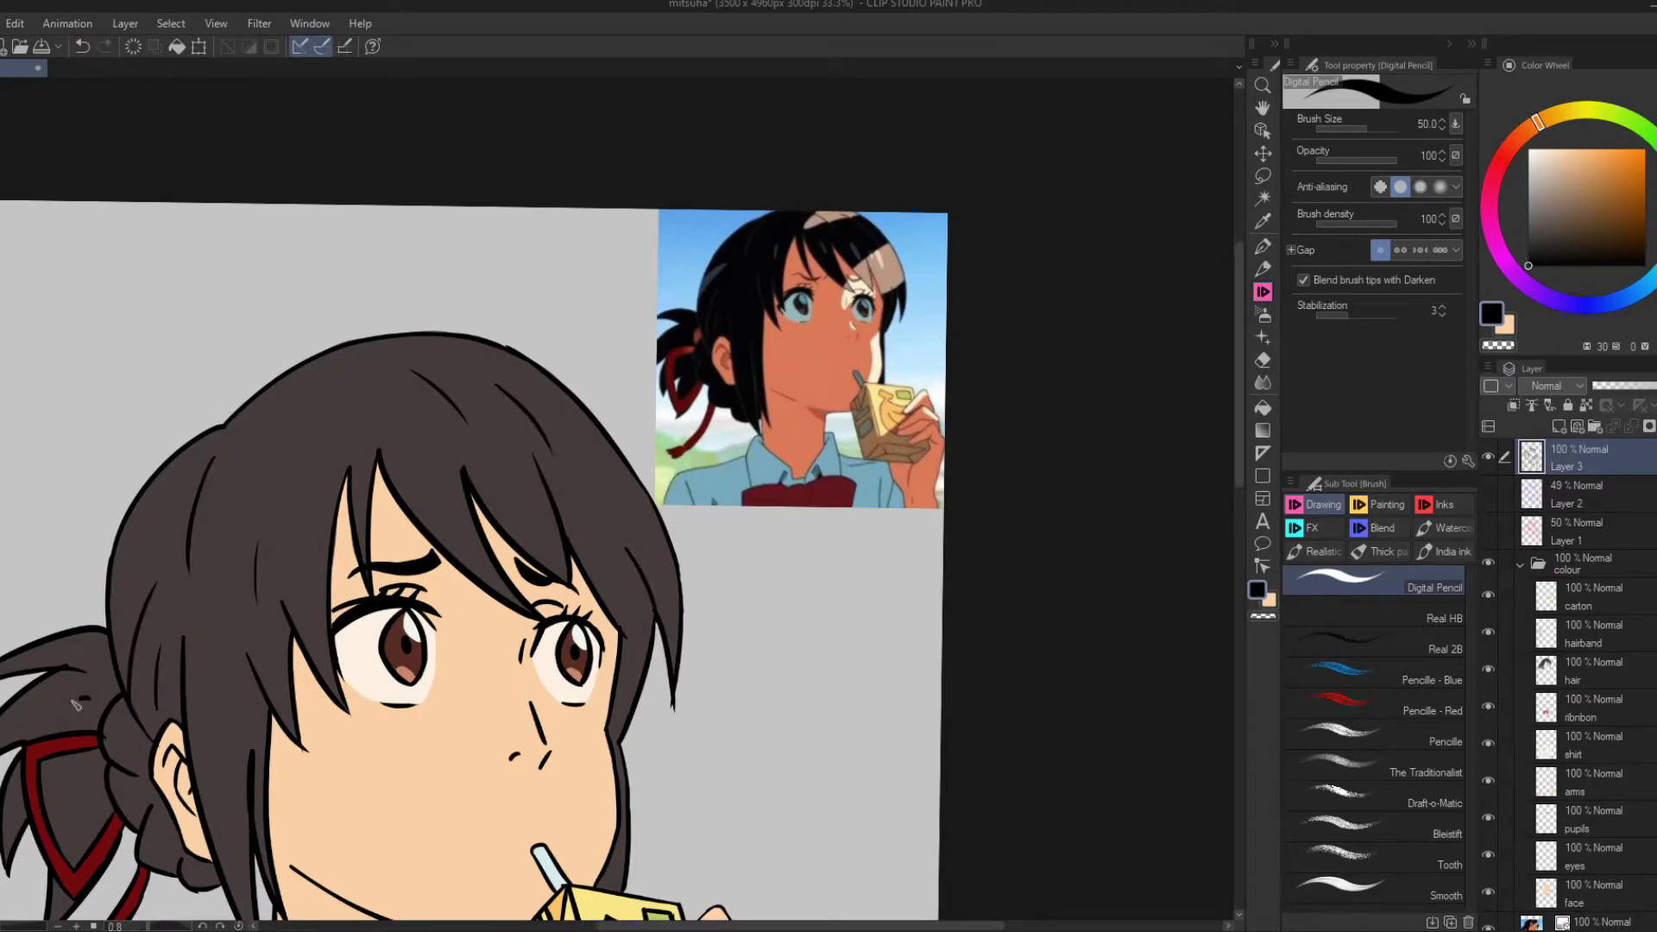
pyautogui.hotkey('ctrl', 'z')
# Reshape the raised arm's outer elbow, adjusting the skin colour on the arms layer and its black outline on Layer 3.
pyautogui.hotkey('ctrl', '0')
pyautogui.press('h')
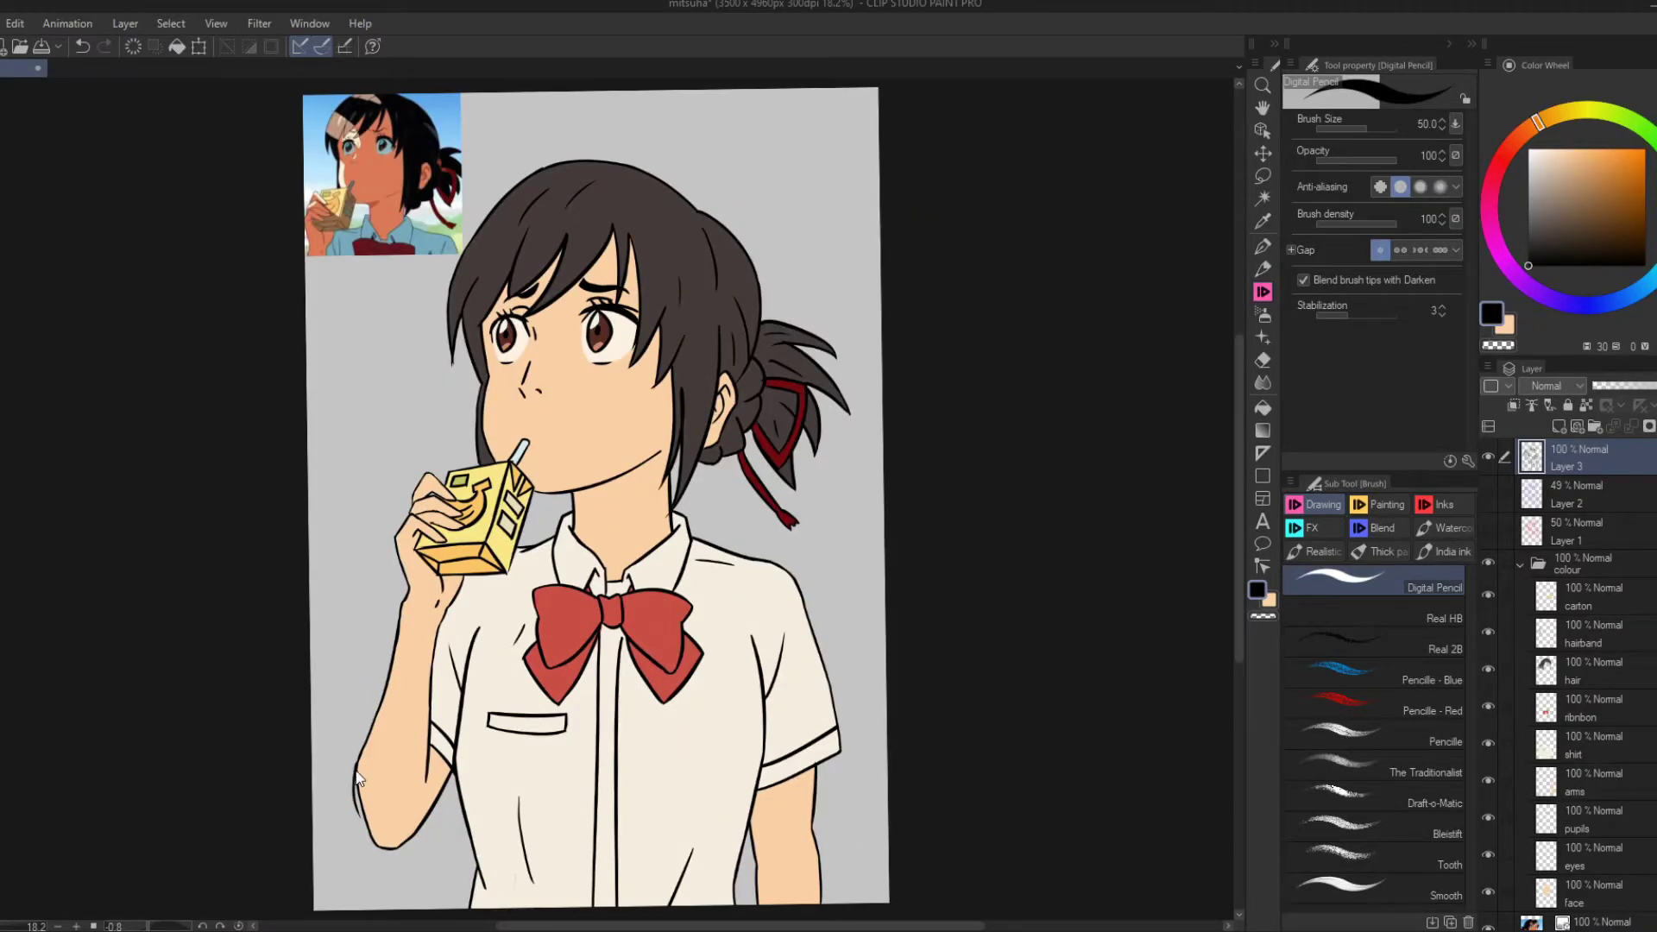
pyautogui.press('c')
pyautogui.moveTo(356, 776); pyautogui.dragTo(371, 833)
pyautogui.click(1607, 789)
pyautogui.press('c')
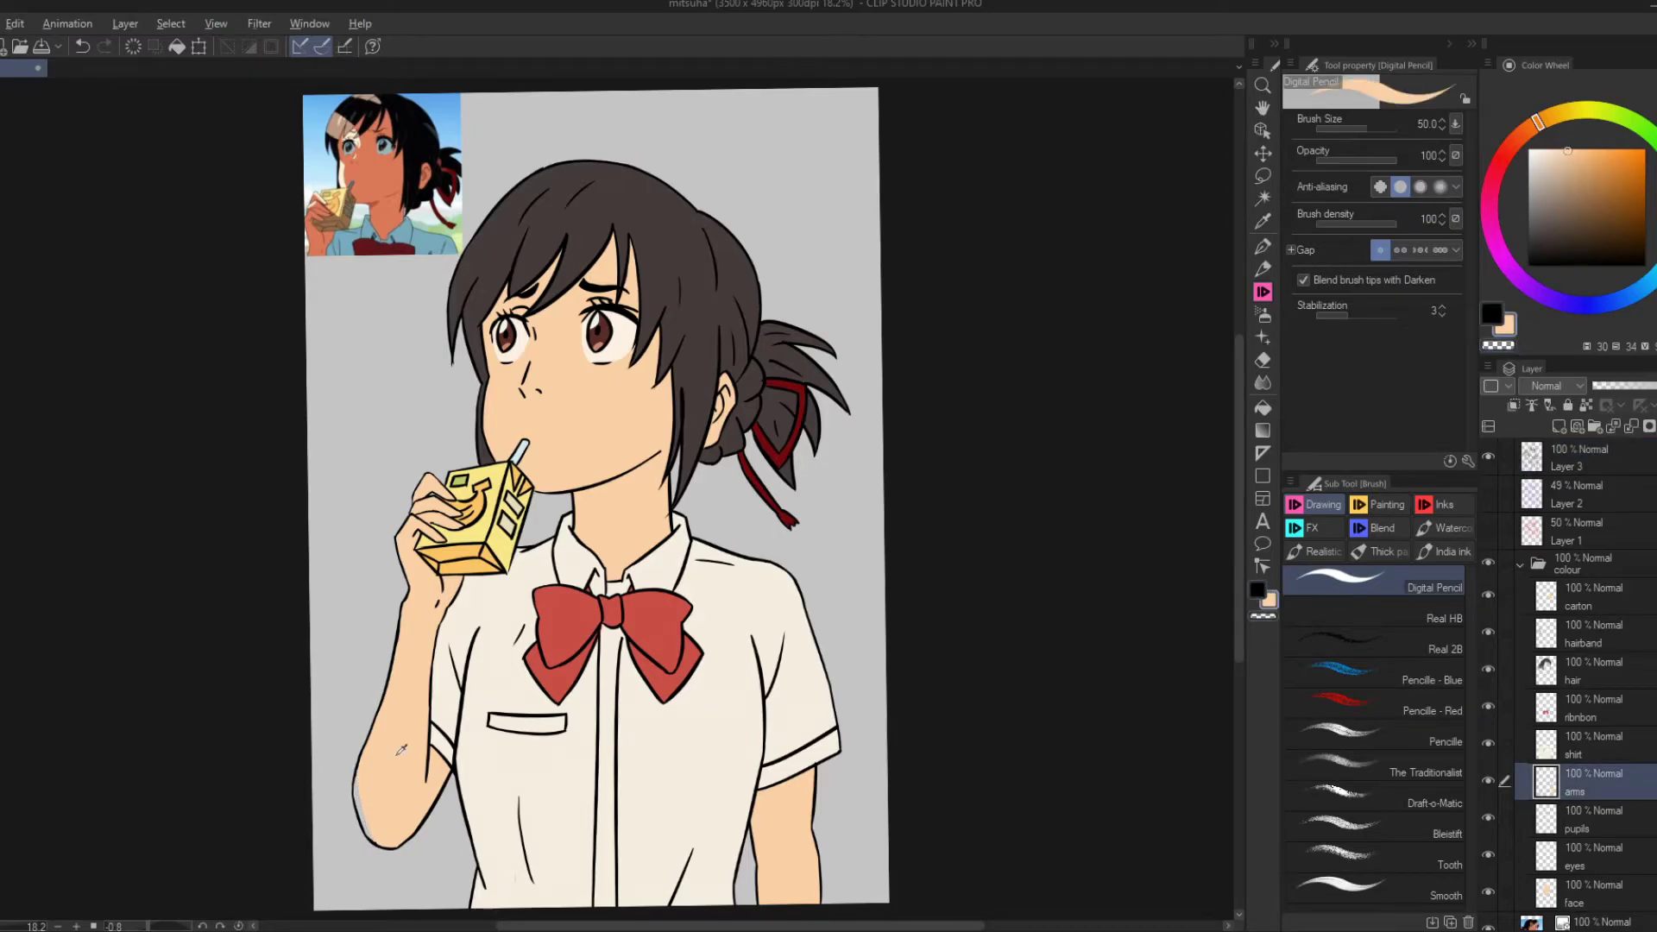
pyautogui.press('h')
pyautogui.scroll(2, 837, 766)
pyautogui.press('c')
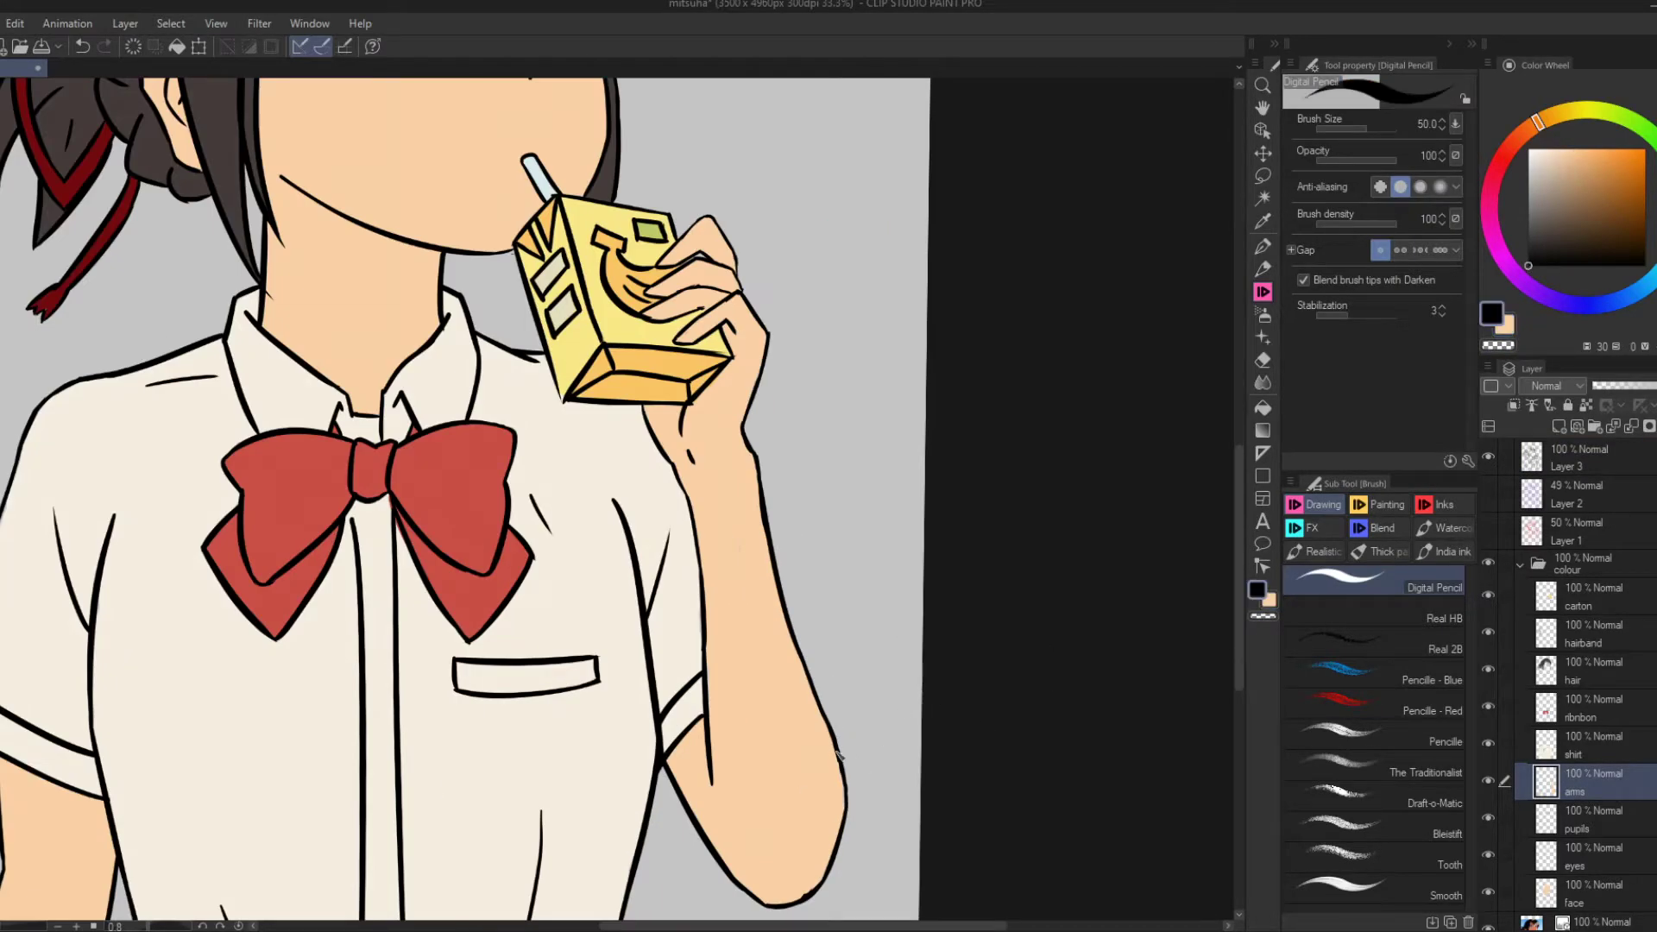
pyautogui.keyDown('ctrl'); pyautogui.click(837, 766); pyautogui.keyUp('ctrl')
pyautogui.moveTo(844, 825)
pyautogui.mouseDown()
pyautogui.moveTo(811, 898)
pyautogui.moveTo(841, 820)
pyautogui.moveTo(825, 887)
pyautogui.mouseUp()
pyautogui.press('c')
pyautogui.press('c')
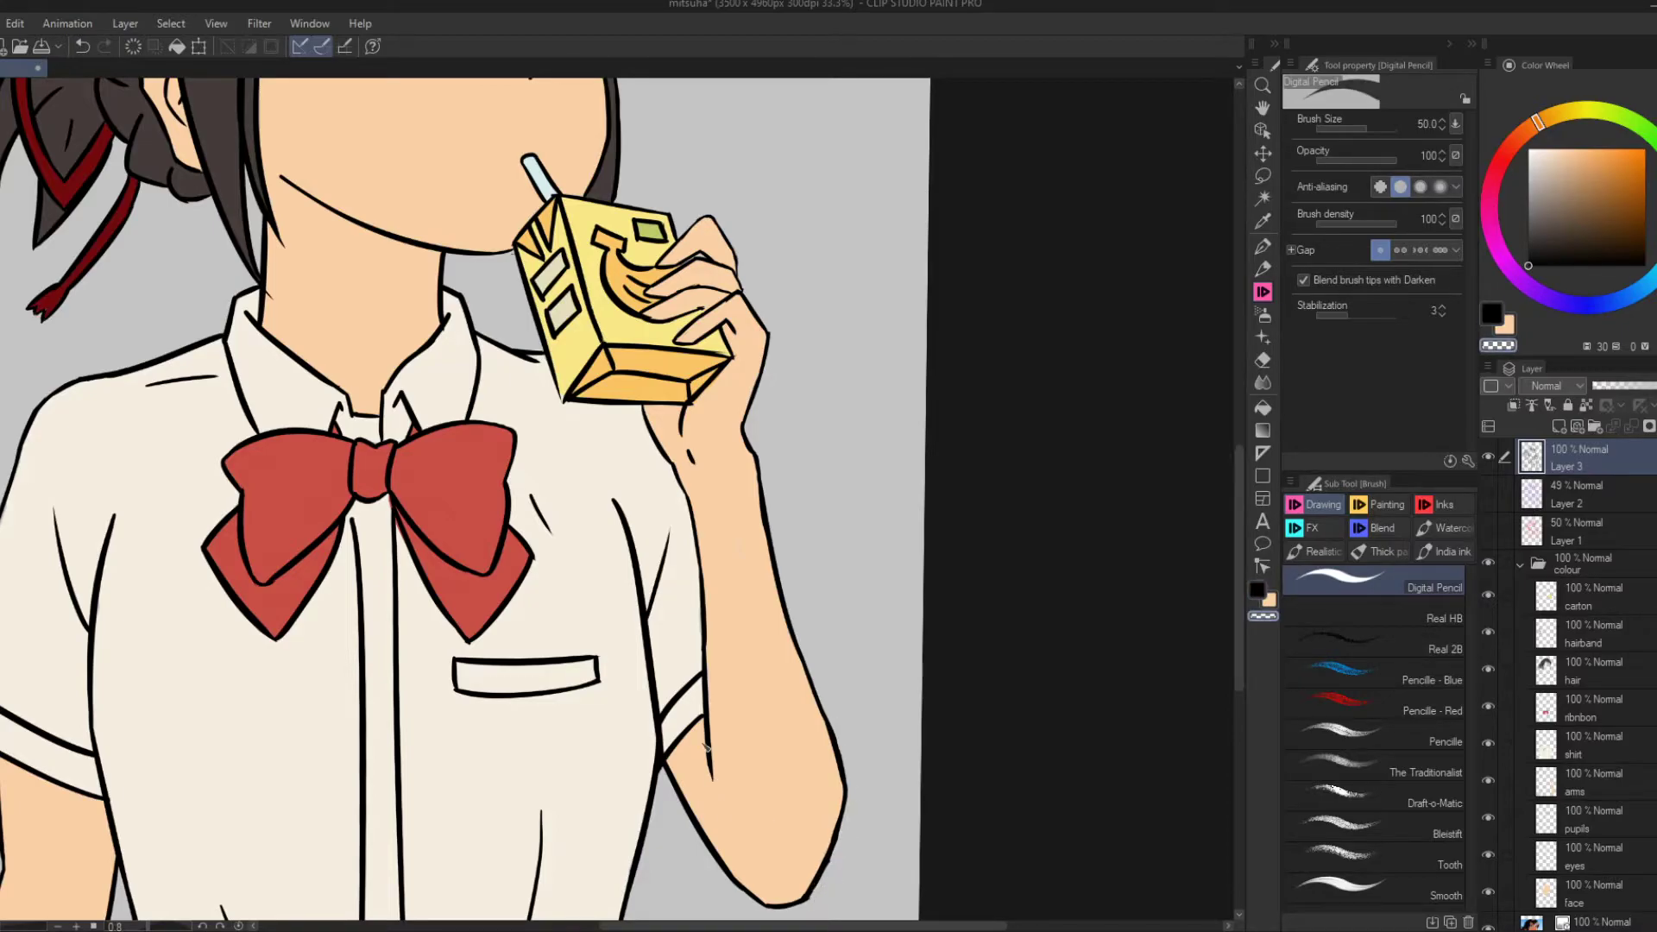
# Redraw the black line at the raised arm's inner elbow on Layer 3 and check the drawing mirrored.
pyautogui.scroll(-1, 794, 860)
pyautogui.press('c')
pyautogui.hotkey('ctrl', 'z')
pyautogui.moveTo(720, 716); pyautogui.dragTo(716, 820)
pyautogui.hotkey('ctrl', 'z')
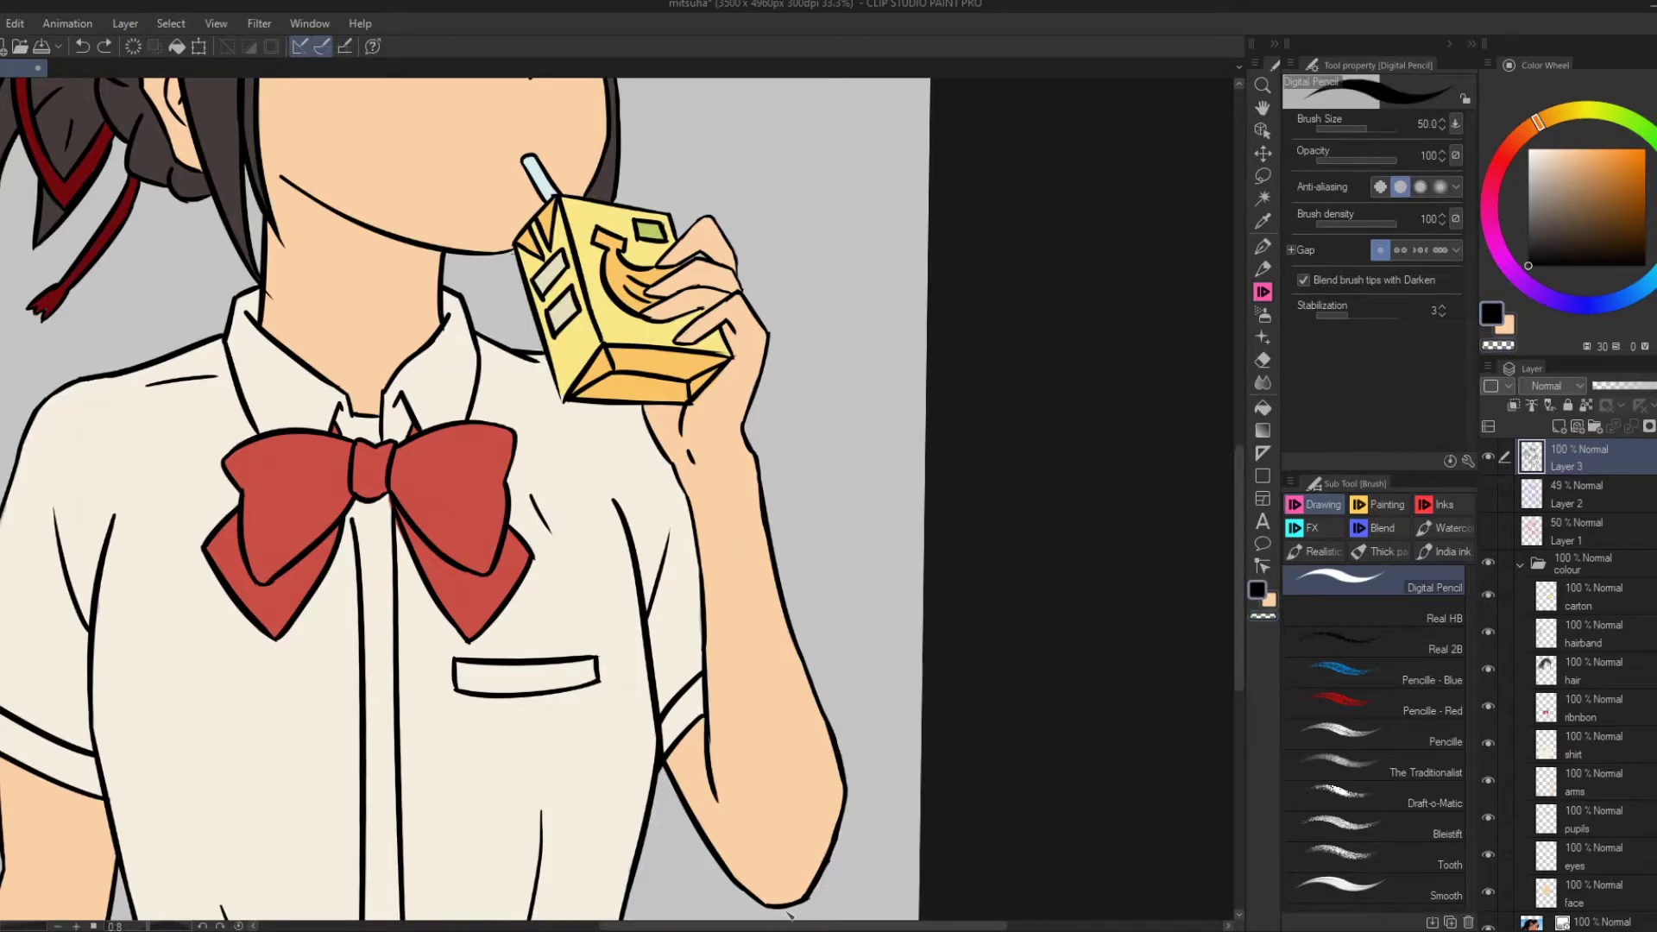
pyautogui.scroll(-1, 820, 719)
pyautogui.press('h')
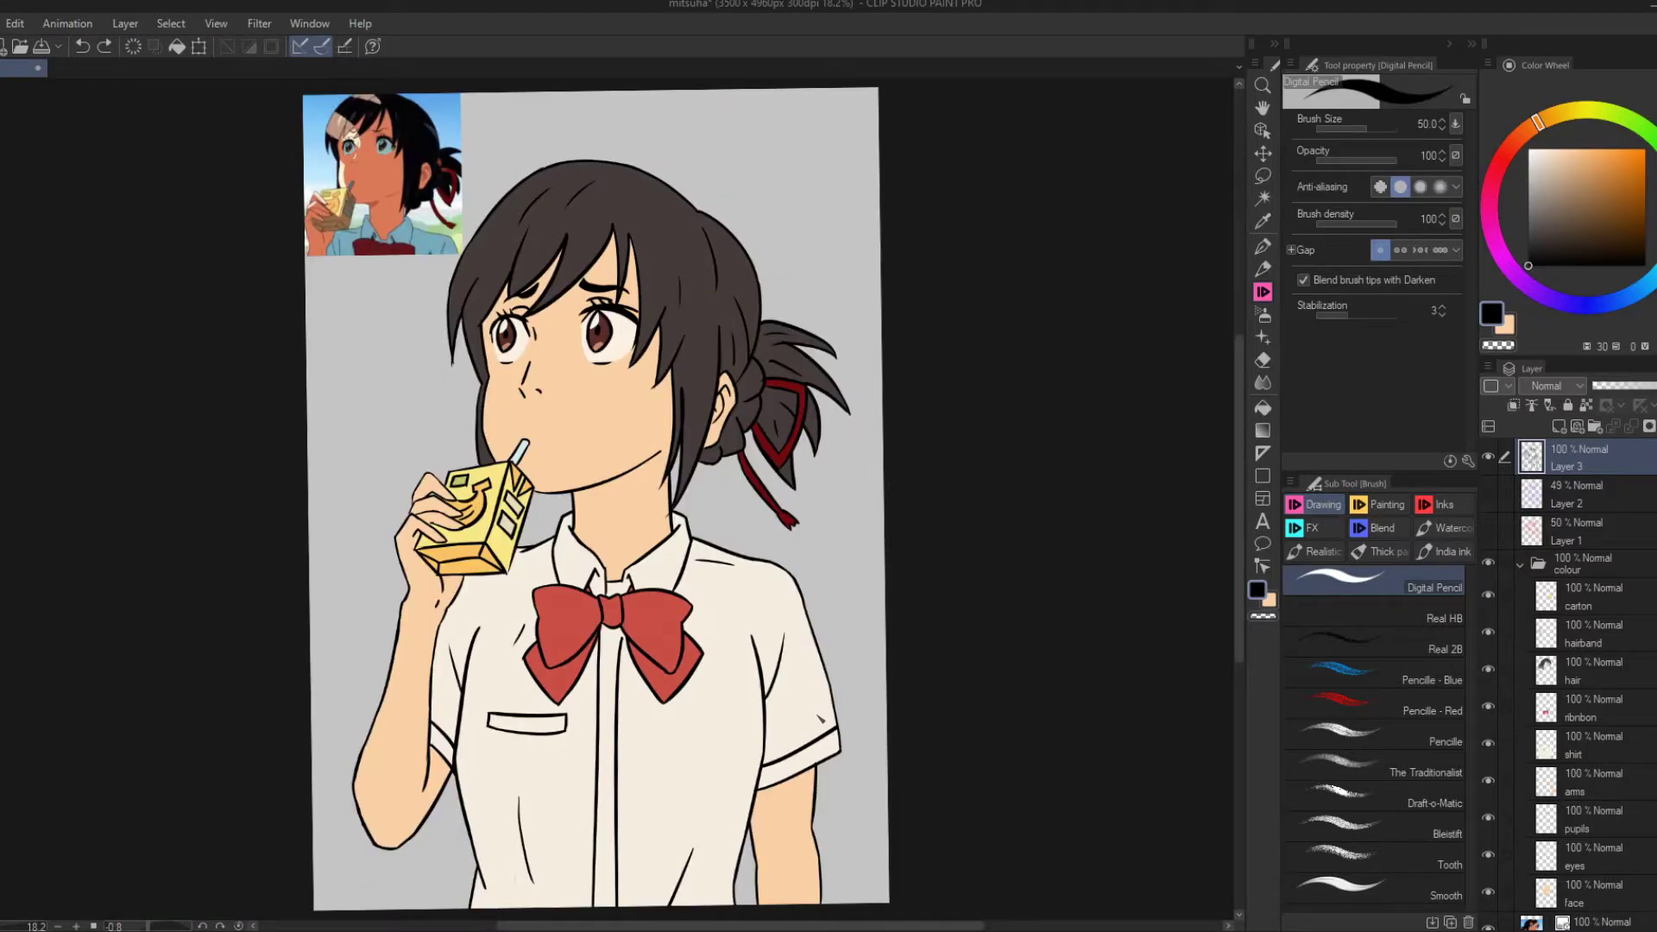
pyautogui.press('h')
# Ink and tidy the short palm line beside the juice box's lower corner on Layer 3.
pyautogui.scroll(2, 888, 721)
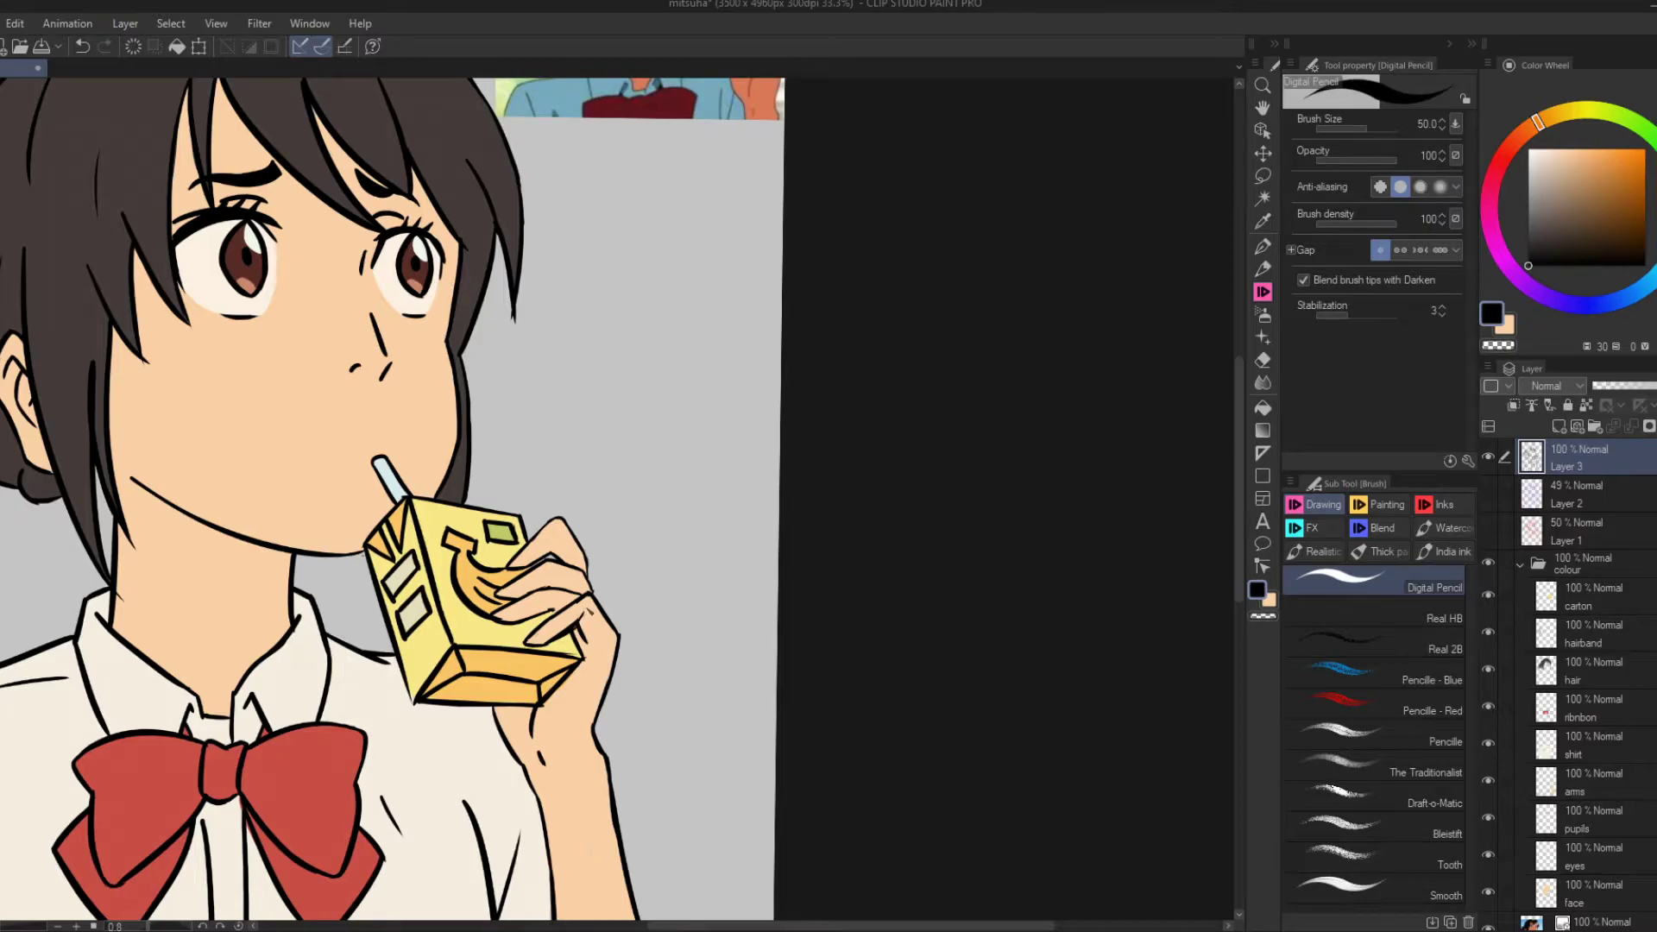
pyautogui.moveTo(584, 620); pyautogui.dragTo(574, 669)
pyautogui.press('x')
pyautogui.press('x')
pyautogui.keyDown('ctrl'); pyautogui.keyDown('shift'); pyautogui.click(579, 673); pyautogui.keyUp('shift'); pyautogui.keyUp('ctrl')
pyautogui.press('x')
pyautogui.keyDown('ctrl'); pyautogui.keyDown('shift'); pyautogui.click(583, 671); pyautogui.keyUp('shift'); pyautogui.keyUp('ctrl')
pyautogui.press('x')
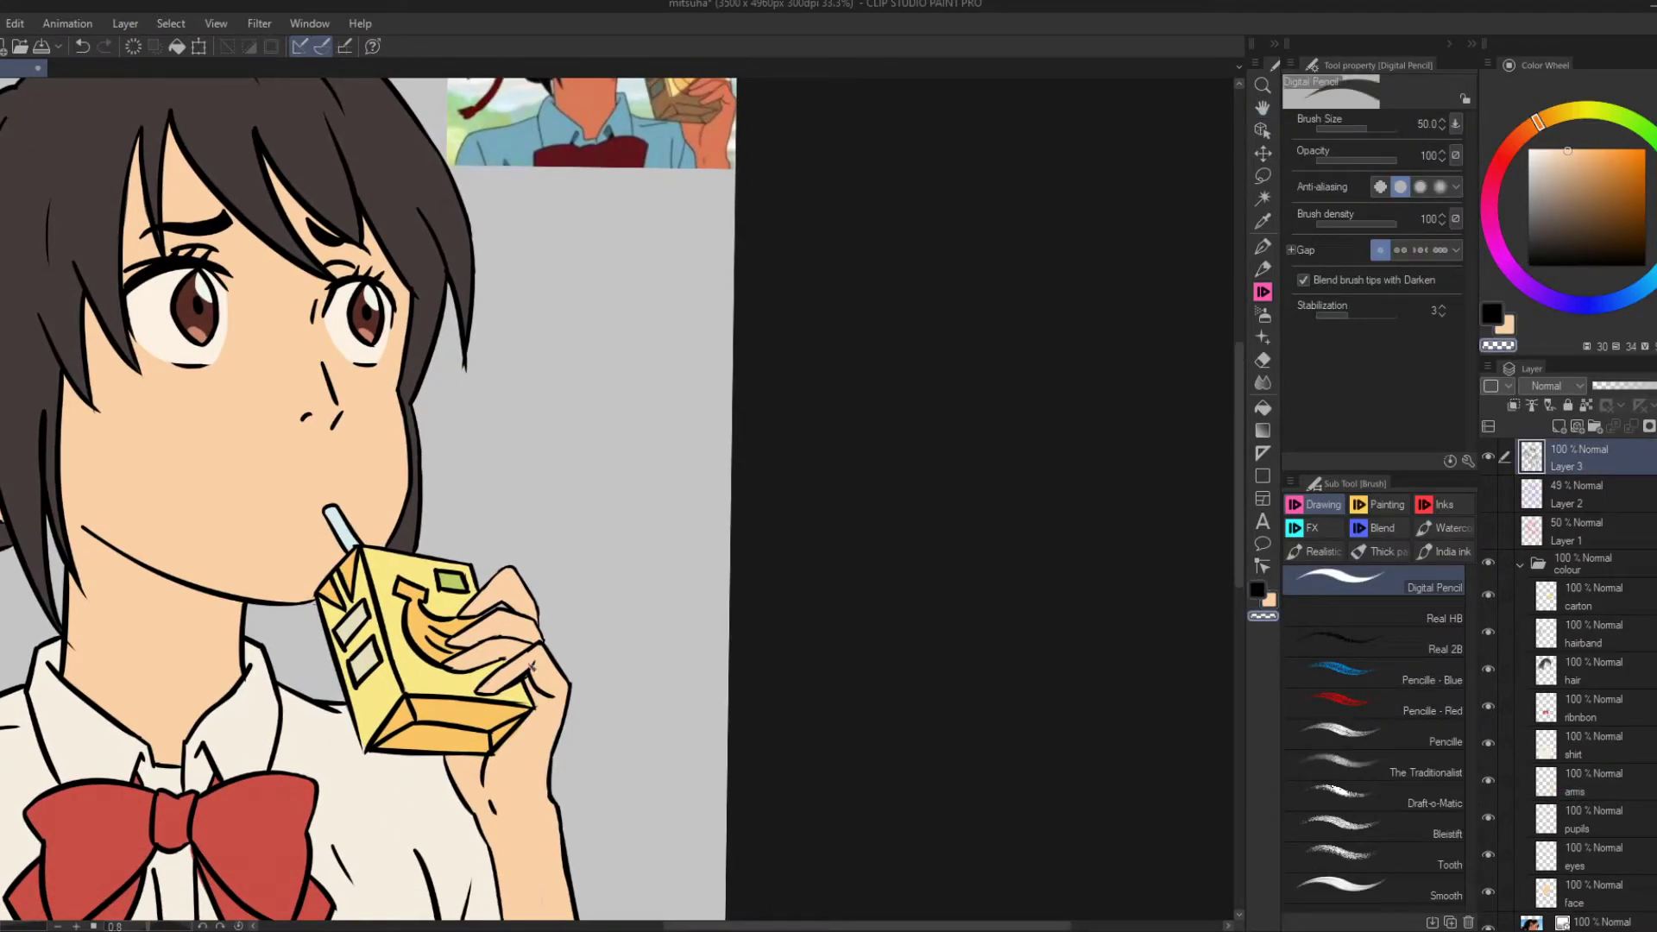
pyautogui.press('x')
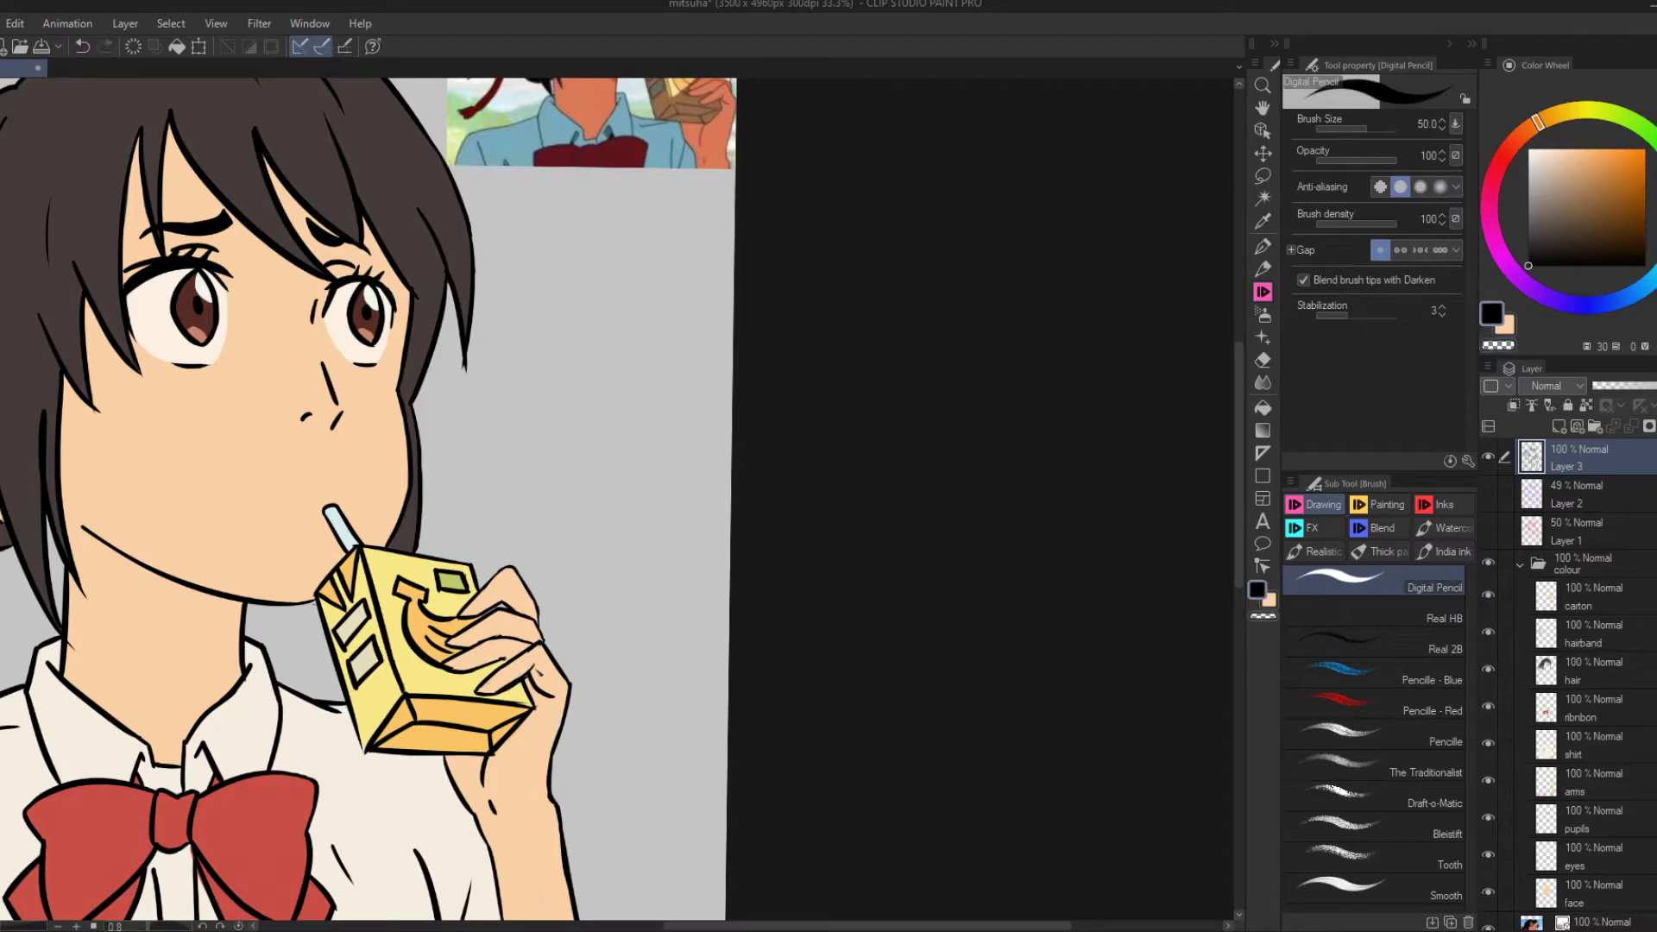
pyautogui.press('x')
pyautogui.press('x')
pyautogui.hotkey('ctrl', 'z')
pyautogui.moveTo(532, 684); pyautogui.dragTo(553, 705)
# Rework the wrist's inner contour below the juice box using black ink and skin colour on the arms layer.
pyautogui.moveTo(445, 751); pyautogui.dragTo(466, 816)
pyautogui.press('x')
pyautogui.hotkey('ctrl', 'z')
pyautogui.keyDown('ctrl'); pyautogui.keyDown('shift'); pyautogui.click(462, 803); pyautogui.keyUp('shift'); pyautogui.keyUp('ctrl')
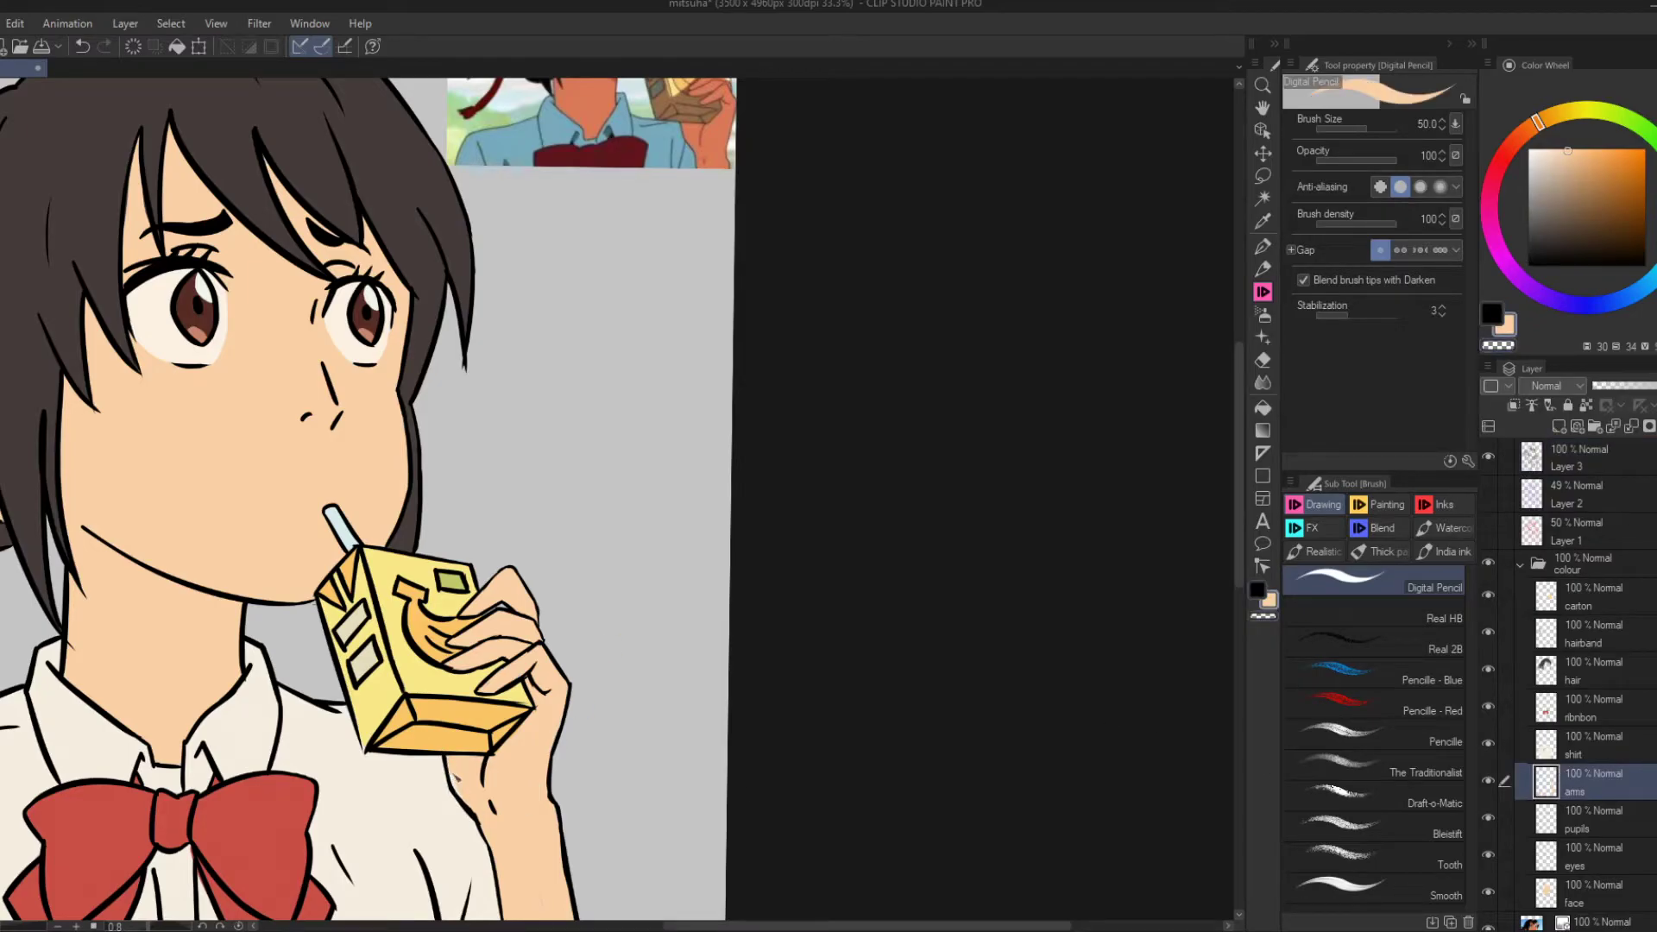
# Remove the stray mark on the wrist and clean the inner forearm edge on Layer 3, the arms and the shirt layers.
pyautogui.hotkey('alt', ']')
pyautogui.press('x')
pyautogui.scroll(-2, 759, 733)
pyautogui.scroll(3, 631, 677)
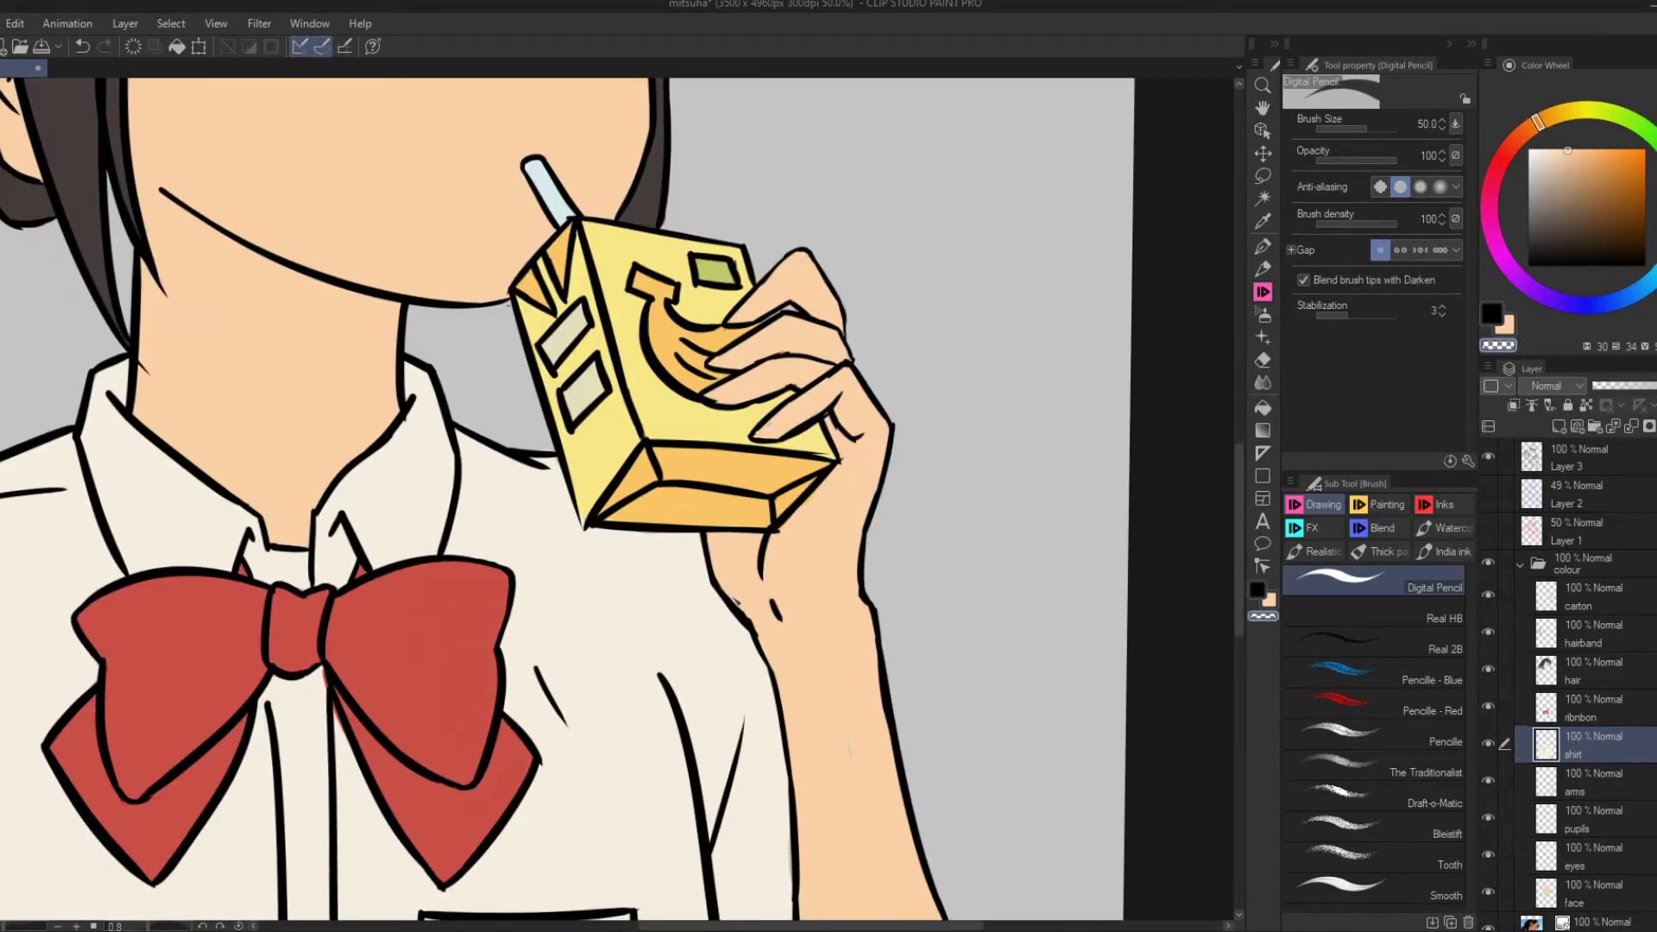
pyautogui.keyDown('ctrl'); pyautogui.keyDown('shift'); pyautogui.click(741, 611); pyautogui.keyUp('shift'); pyautogui.keyUp('ctrl')
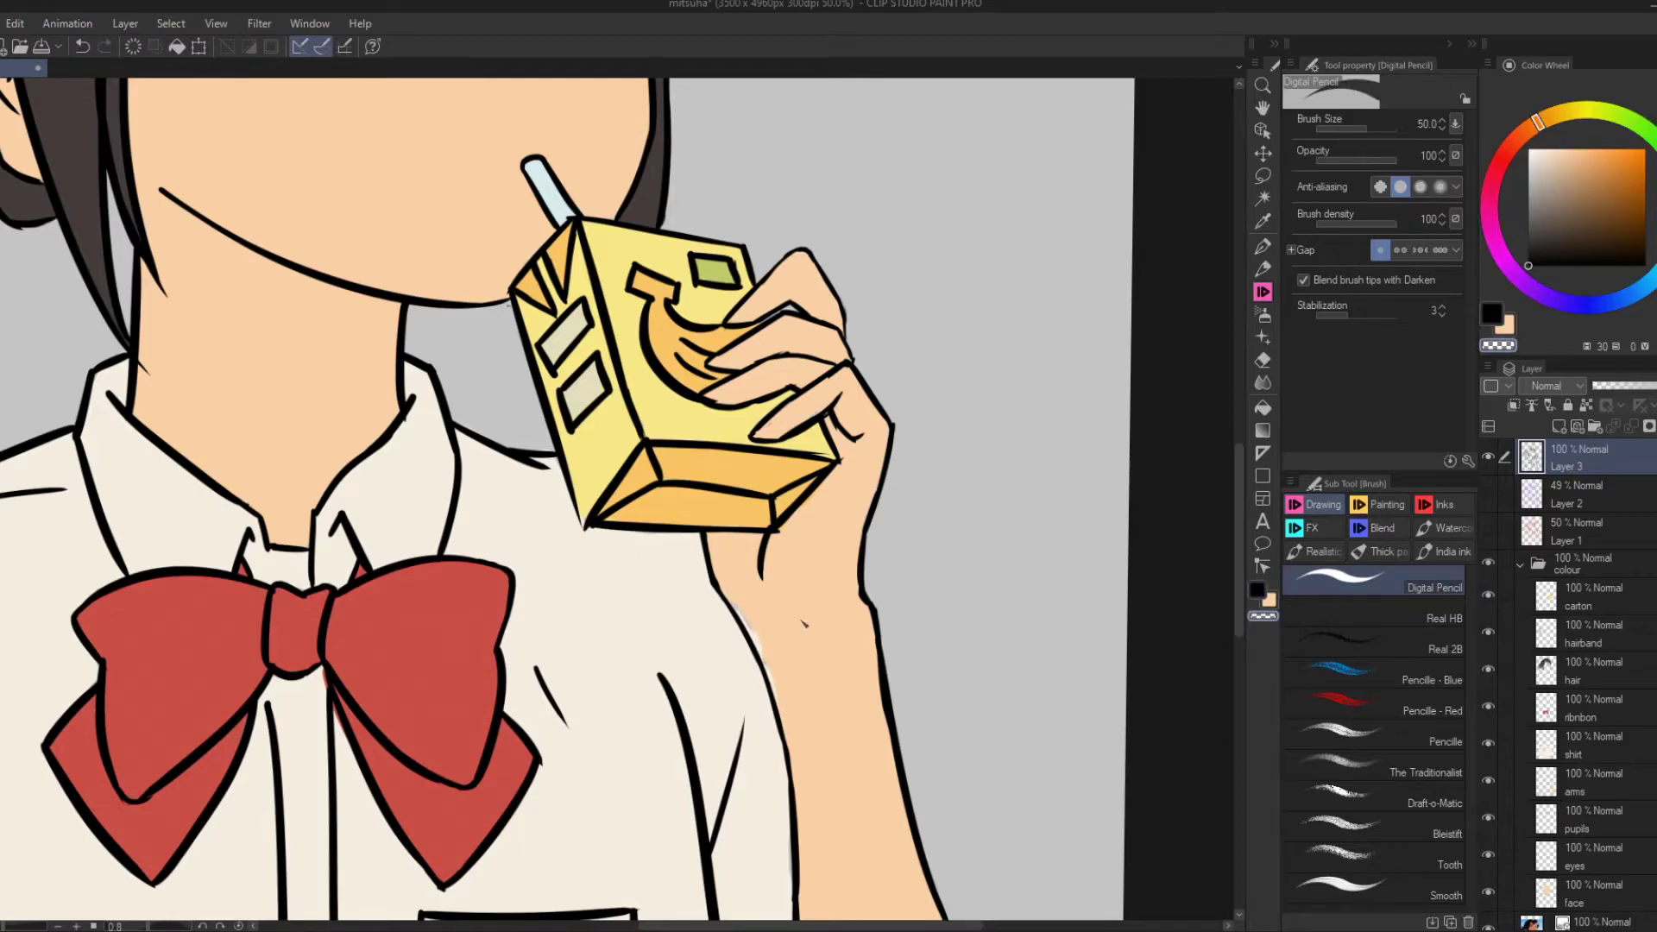
pyautogui.keyDown('ctrl'); pyautogui.keyDown('shift'); pyautogui.click(777, 668); pyautogui.keyUp('shift'); pyautogui.keyUp('ctrl')
pyautogui.press('x')
pyautogui.keyDown('ctrl'); pyautogui.keyDown('shift'); pyautogui.click(780, 700); pyautogui.keyUp('shift'); pyautogui.keyUp('ctrl')
pyautogui.keyDown('ctrl'); pyautogui.keyDown('shift'); pyautogui.click(742, 611); pyautogui.keyUp('shift'); pyautogui.keyUp('ctrl')
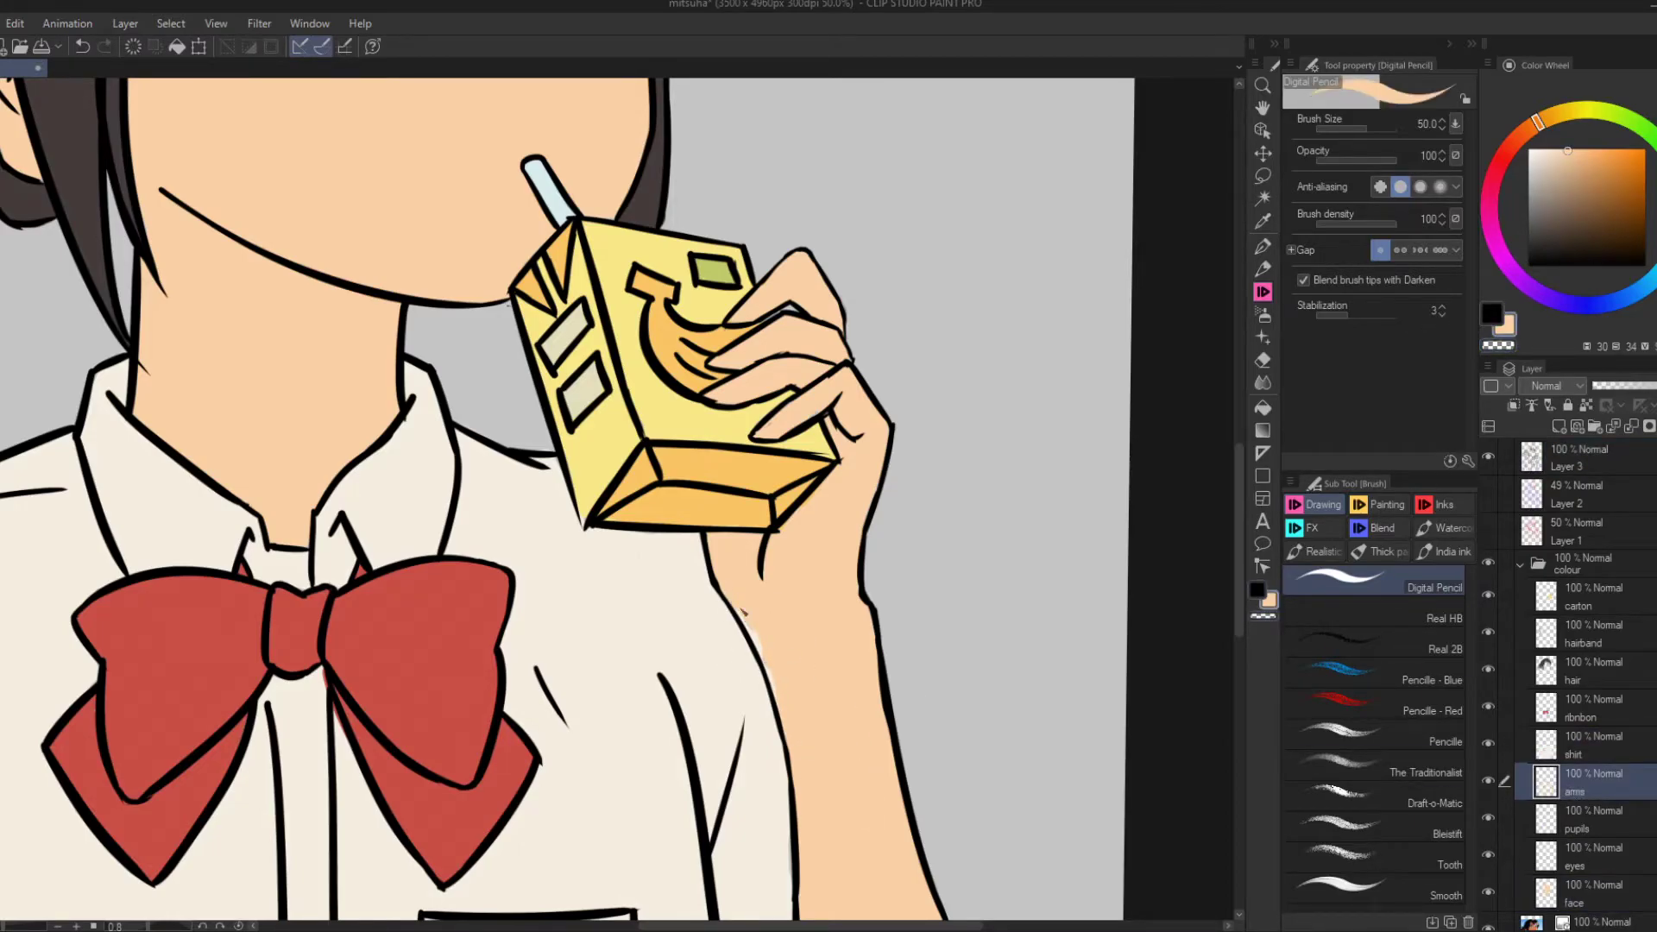
pyautogui.keyDown('ctrl'); pyautogui.keyDown('shift'); pyautogui.click(798, 787); pyautogui.keyUp('shift'); pyautogui.keyUp('ctrl')
pyautogui.press('c')
pyautogui.hotkey('ctrl', '0')
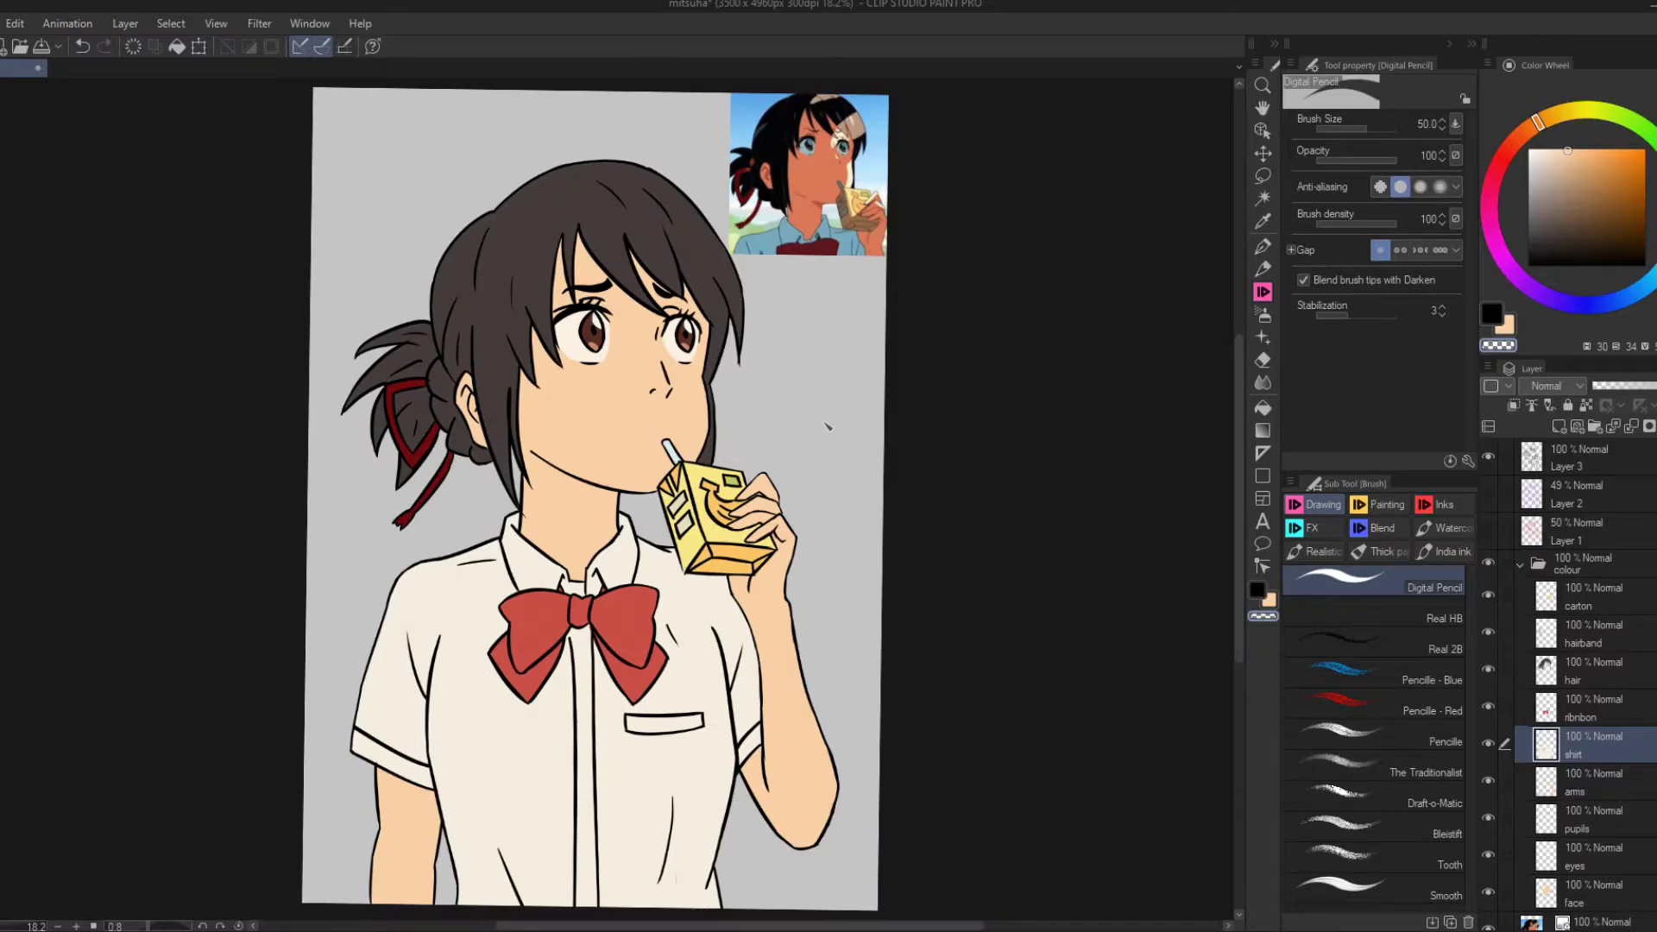
# Erase and re-ink the wrist outline below the juice box in black on Layer 3.
pyautogui.scroll(3, 827, 427)
pyautogui.keyDown('ctrl'); pyautogui.keyDown('shift'); pyautogui.click(827, 426); pyautogui.keyUp('shift'); pyautogui.keyUp('ctrl')
pyautogui.press('c')
pyautogui.hotkey('ctrl', '0')
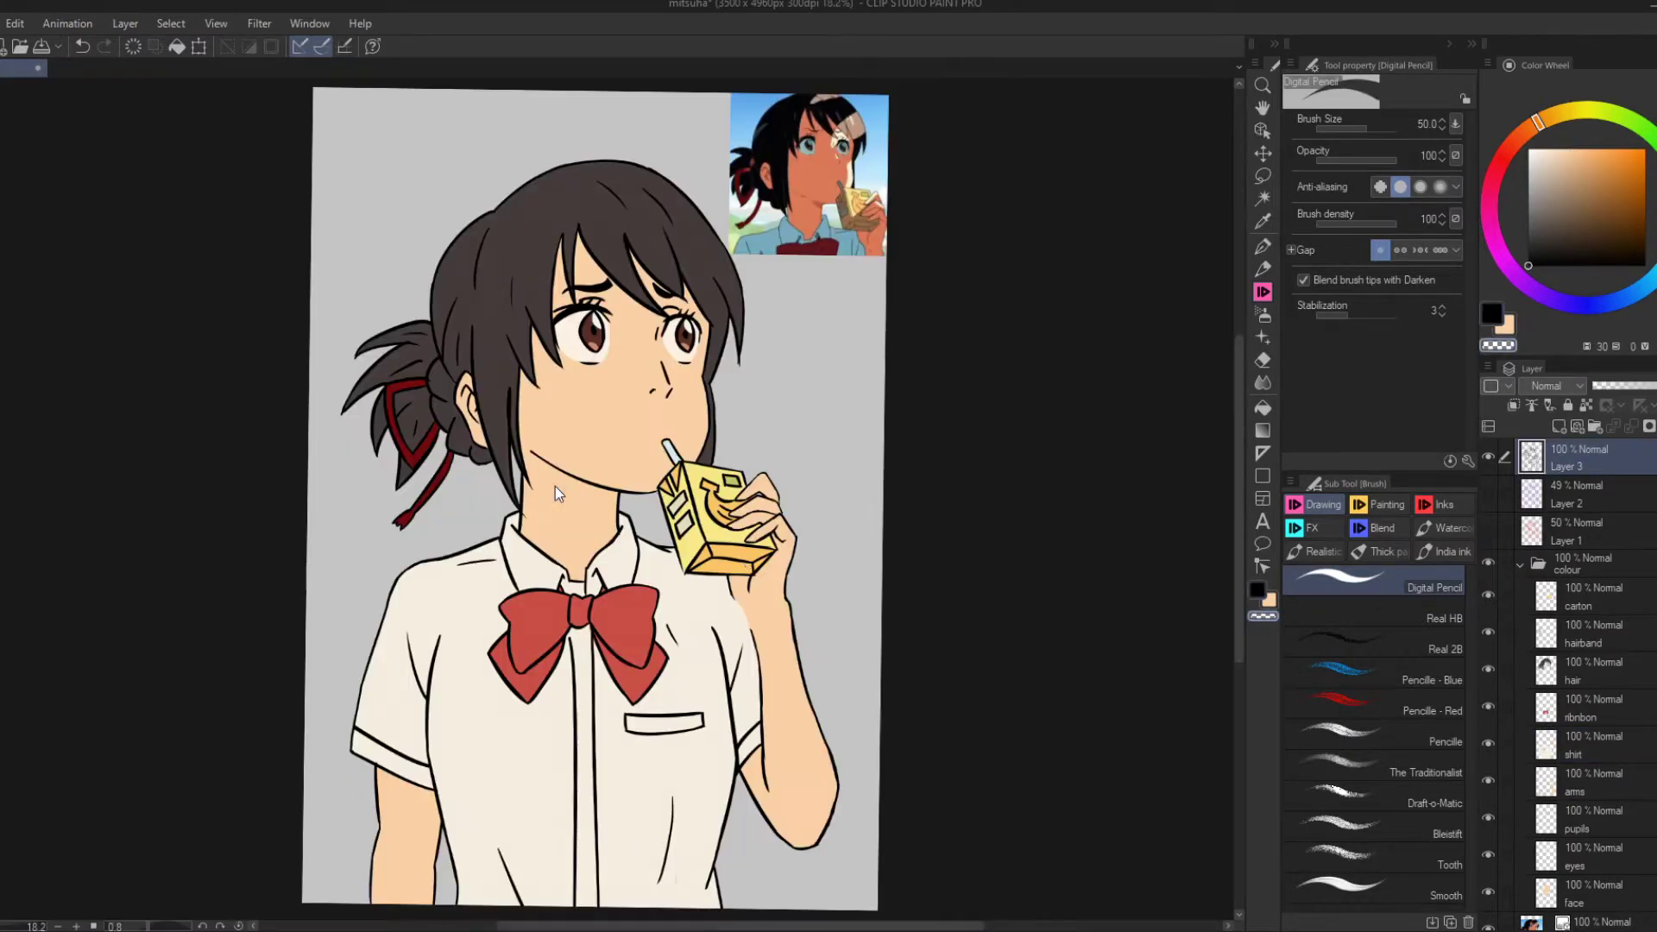
pyautogui.scroll(3, 749, 619)
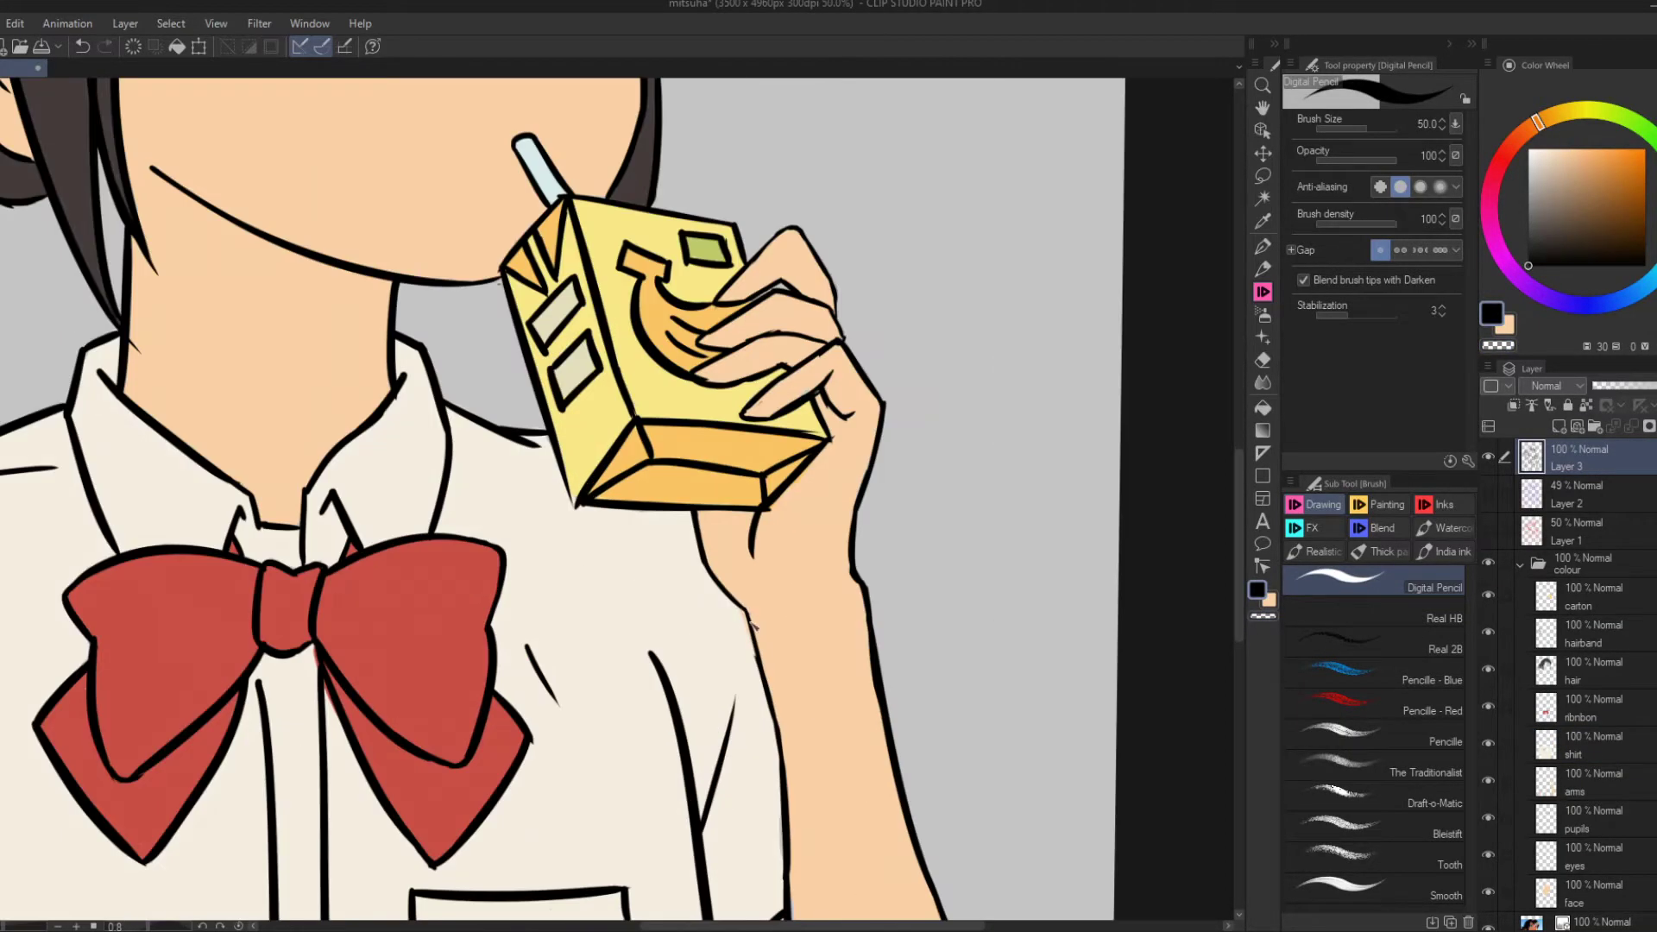
pyautogui.moveTo(782, 753)
pyautogui.mouseDown()
pyautogui.moveTo(749, 611)
pyautogui.moveTo(782, 760)
pyautogui.mouseUp()
pyautogui.hotkey('ctrl', 'z')
pyautogui.hotkey('ctrl', '0')
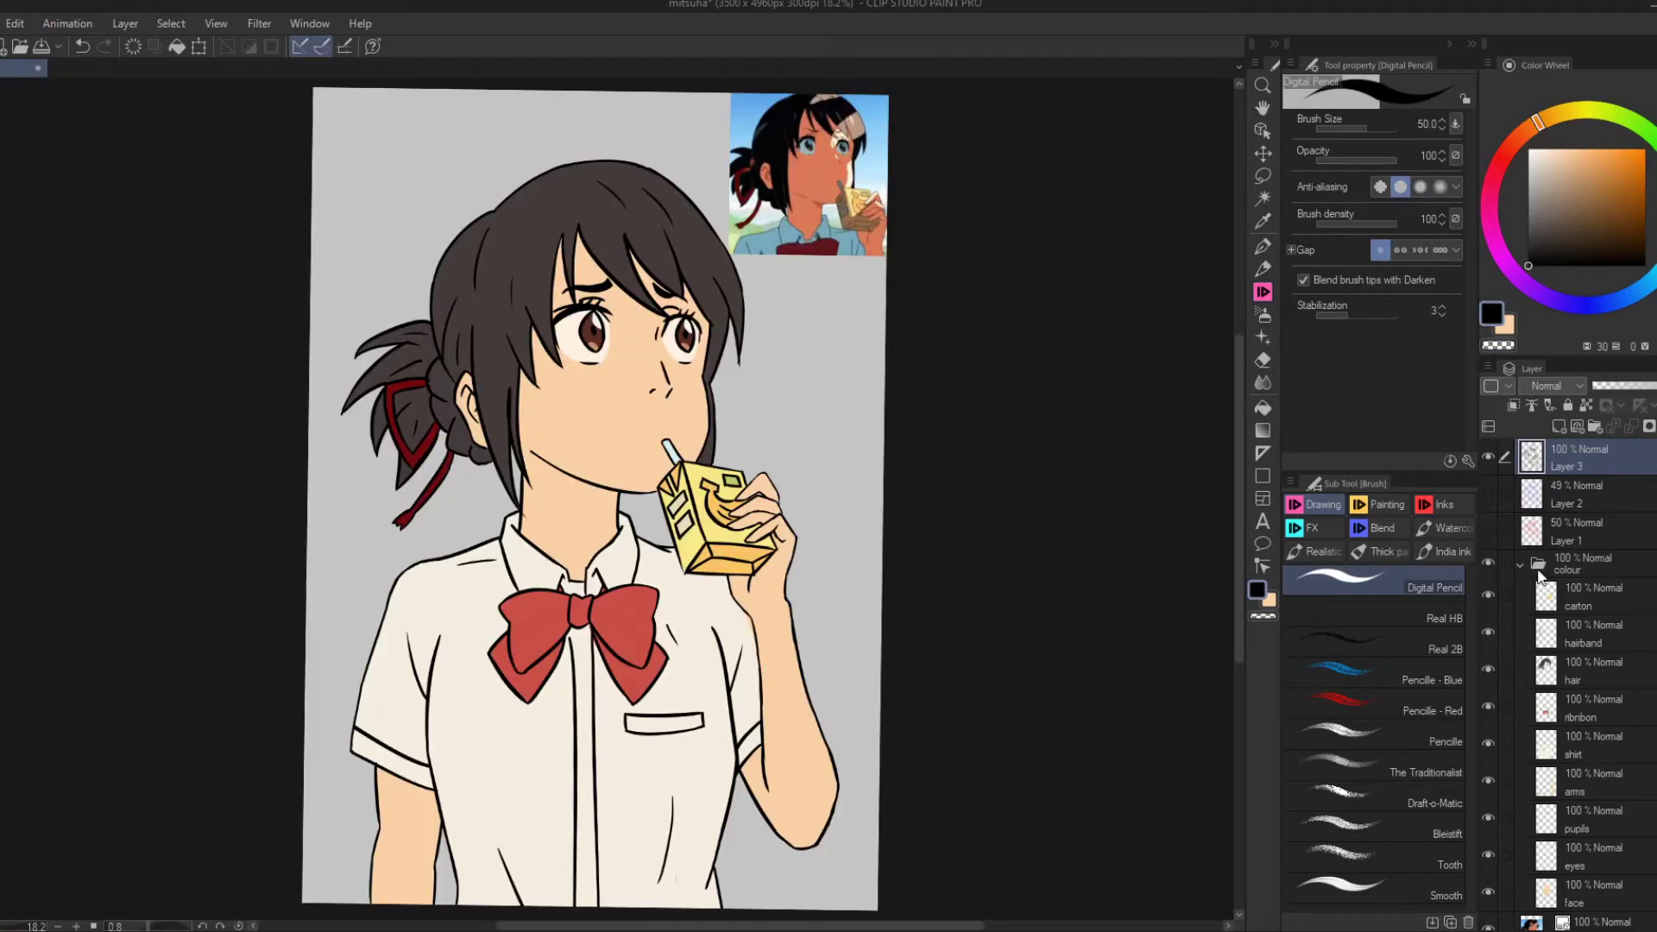
pyautogui.scroll(2, 748, 577)
pyautogui.moveTo(721, 583); pyautogui.dragTo(701, 600)
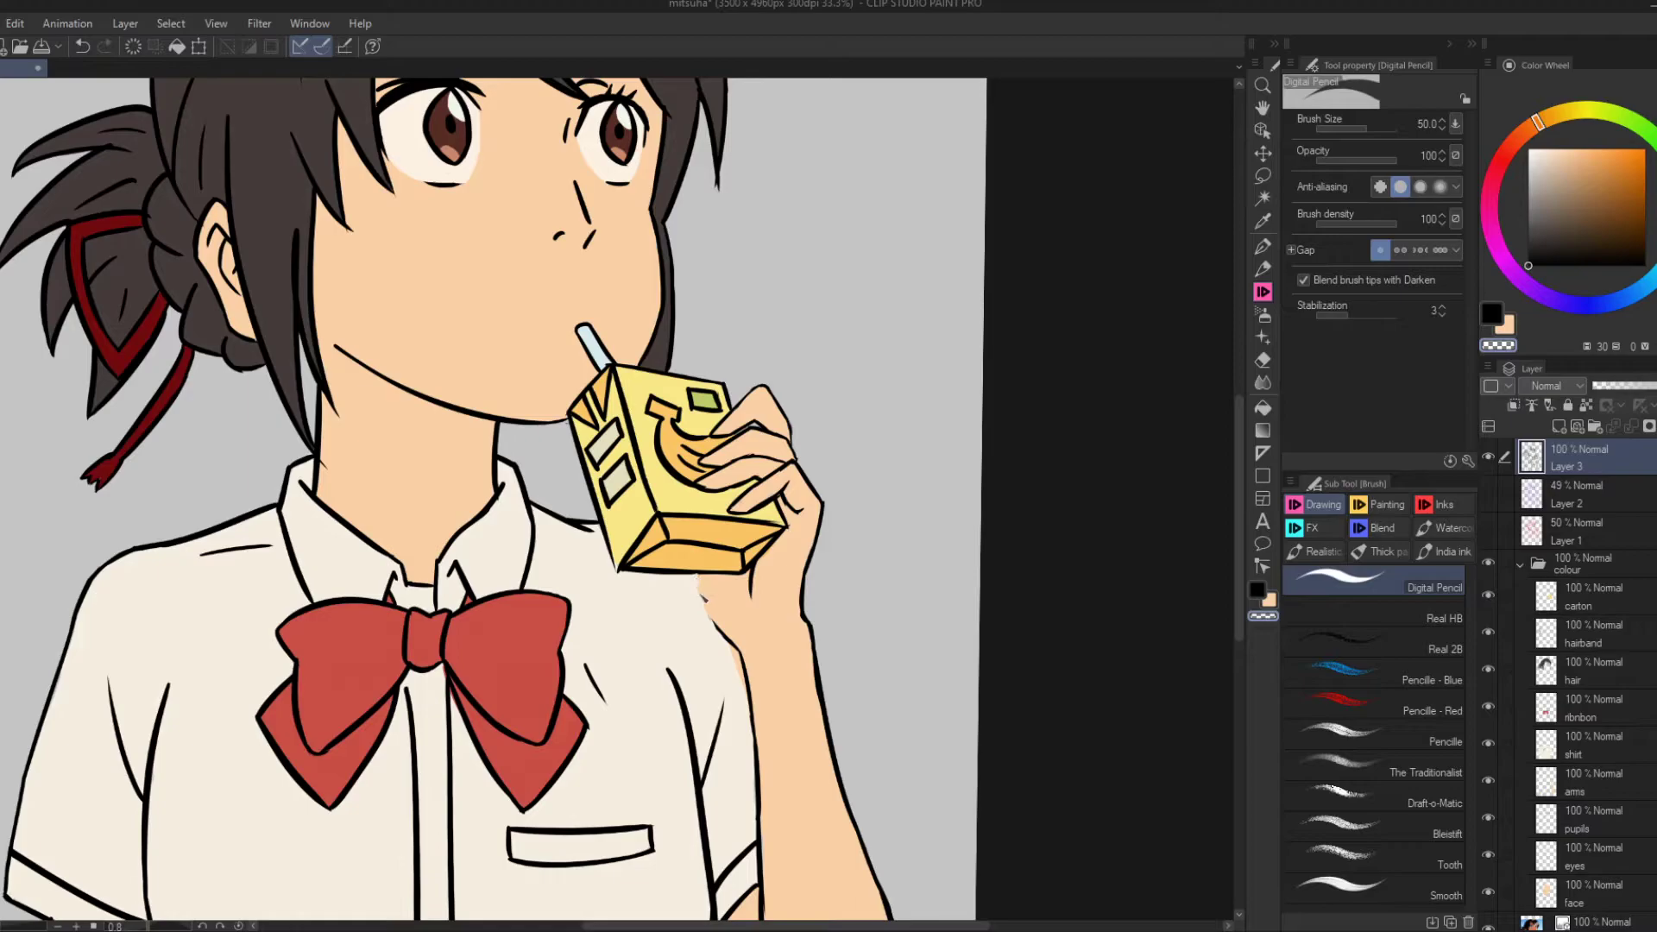
pyautogui.hotkey('ctrl', '0')
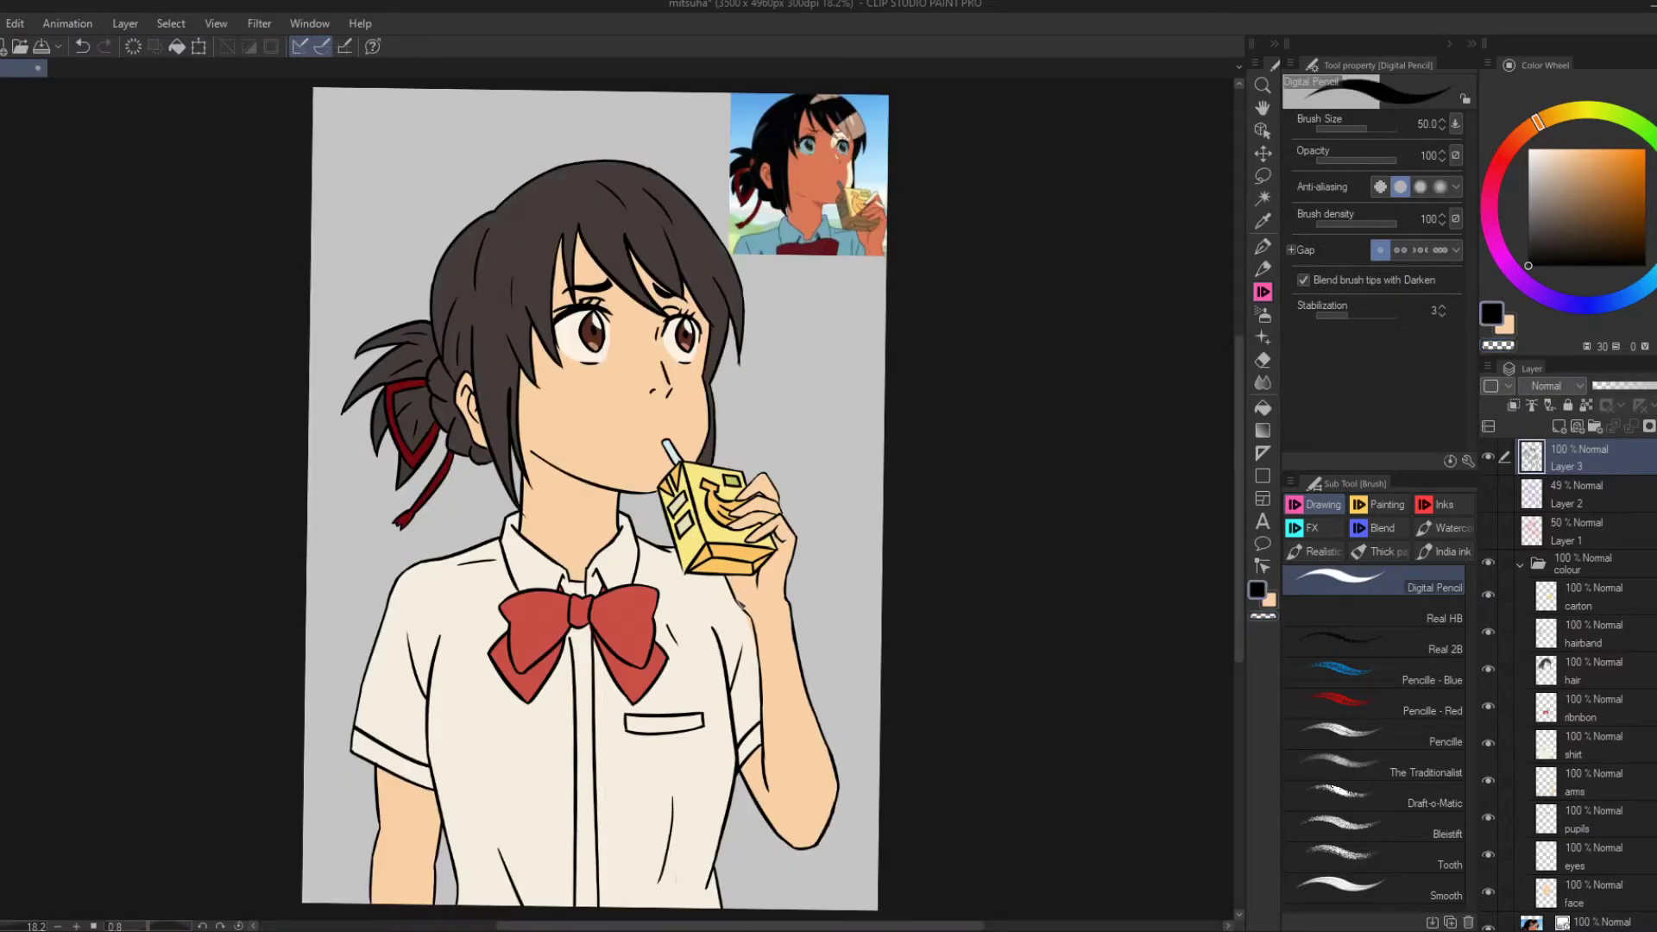
# Fill the gap along the wrist with the sampled skin colour on the arms layer.
pyautogui.click(1584, 745)
pyautogui.scroll(2, 748, 622)
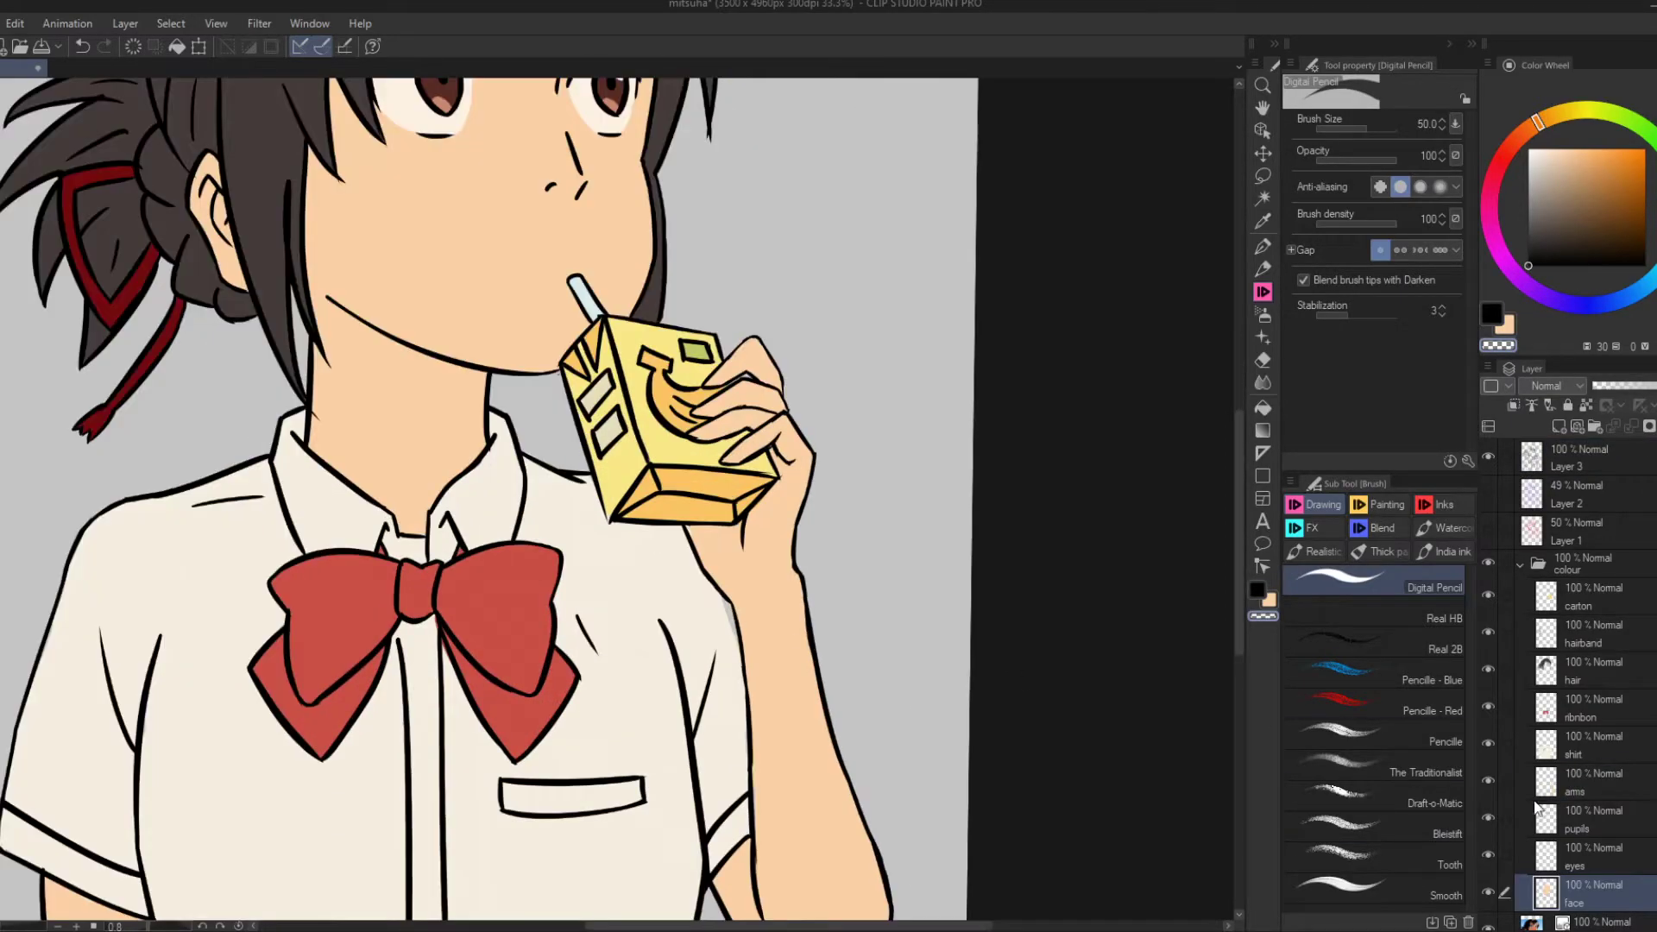
pyautogui.keyDown('alt'); pyautogui.click(729, 609); pyautogui.keyUp('alt')
pyautogui.keyDown('alt'); pyautogui.click(735, 532); pyautogui.keyUp('alt')
pyautogui.keyDown('ctrl'); pyautogui.keyDown('shift'); pyautogui.click(735, 532); pyautogui.keyUp('shift'); pyautogui.keyUp('ctrl')
pyautogui.hotkey('ctrl', '0')
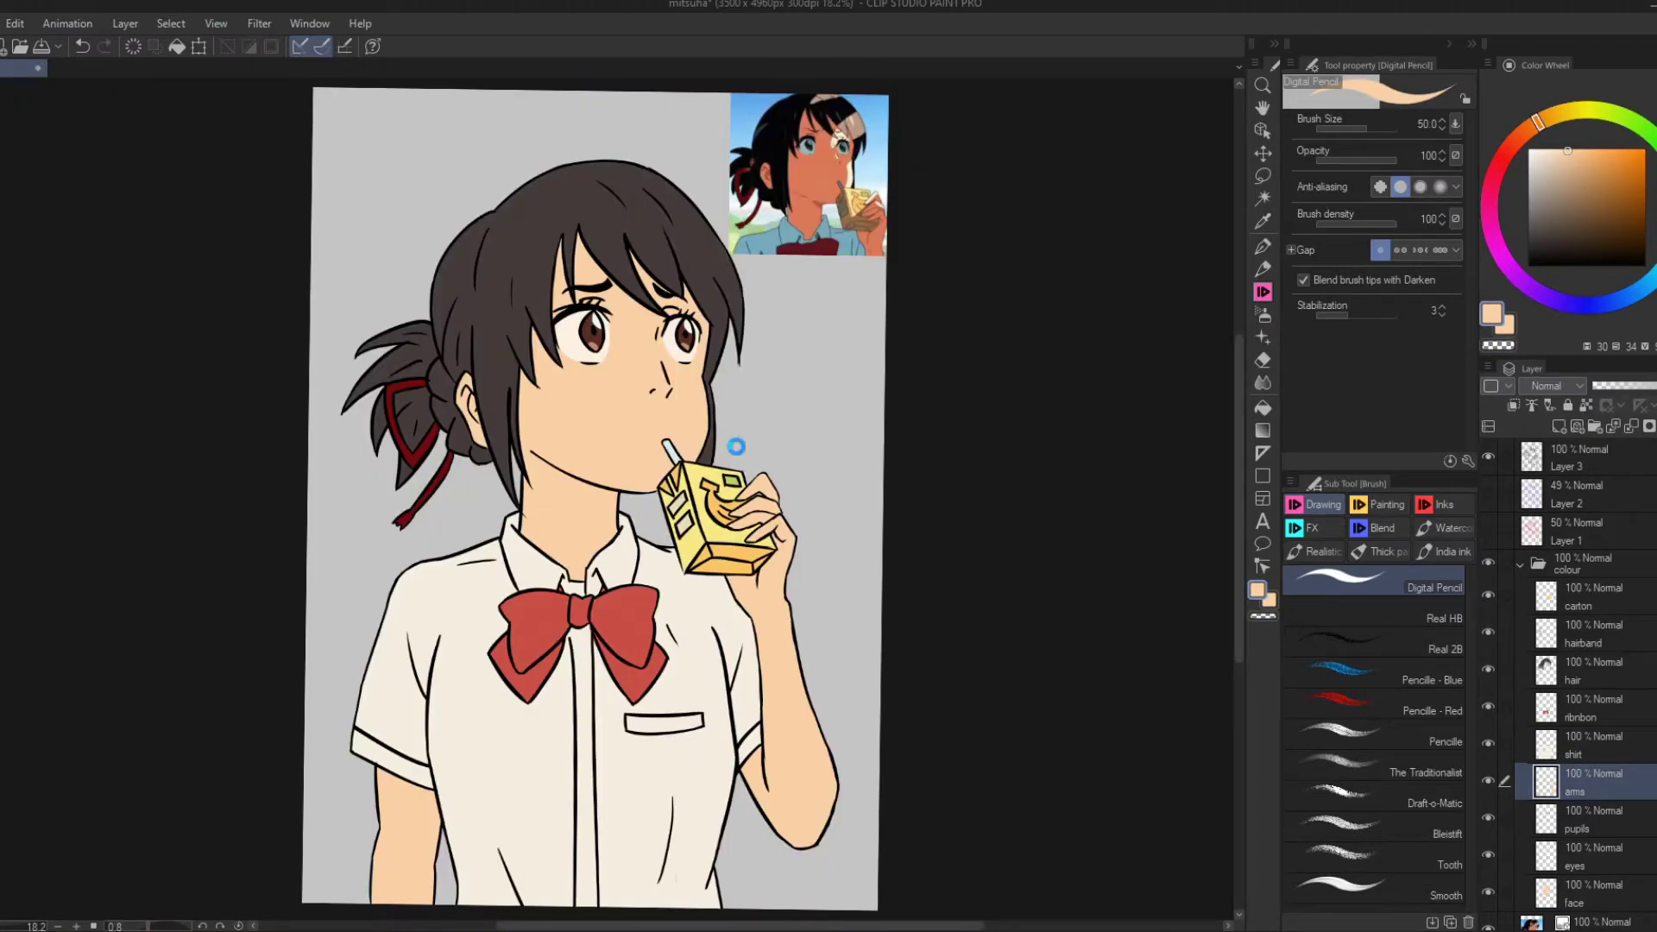
# Show the kimi no na wa (1) reference again and add a layer clipped to face for reddish-brown Paintshop shading.
pyautogui.scroll(-3, 1545, 691)
pyautogui.click(1488, 763)
pyautogui.click(1587, 180)
pyautogui.click(1559, 426)
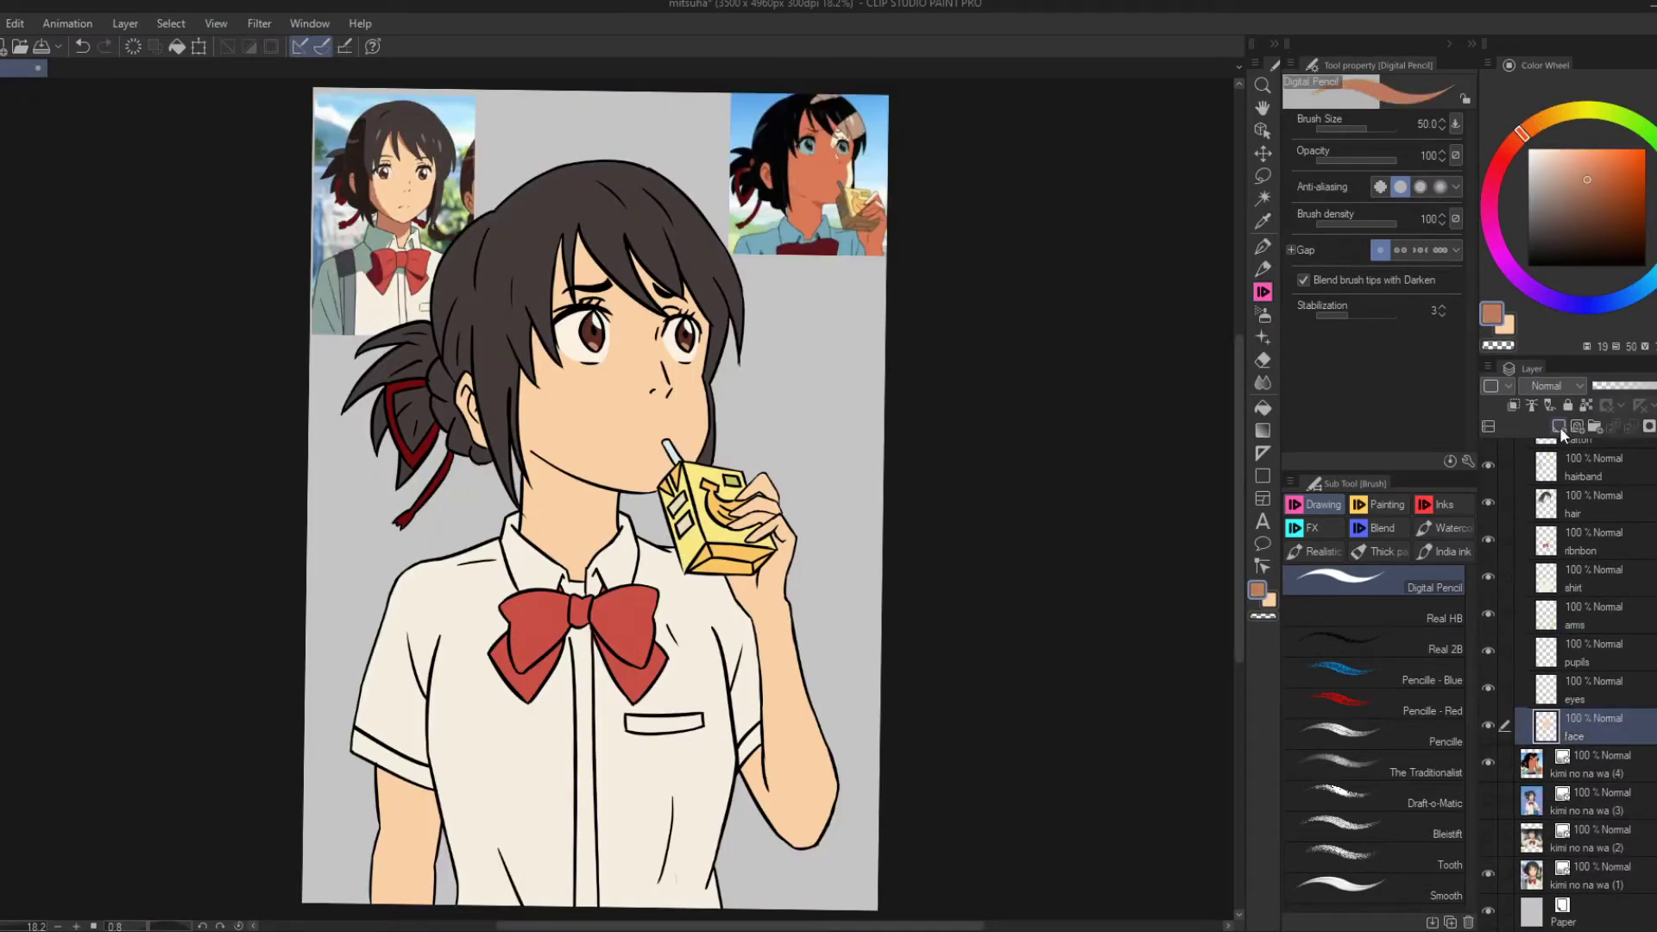
pyautogui.click(1379, 504)
pyautogui.click(1513, 405)
# Shade the neck below the jaw in reddish brown on the layer clipped to face.
pyautogui.moveTo(528, 448); pyautogui.dragTo(572, 565)
pyautogui.hotkey('ctrl', 'z')
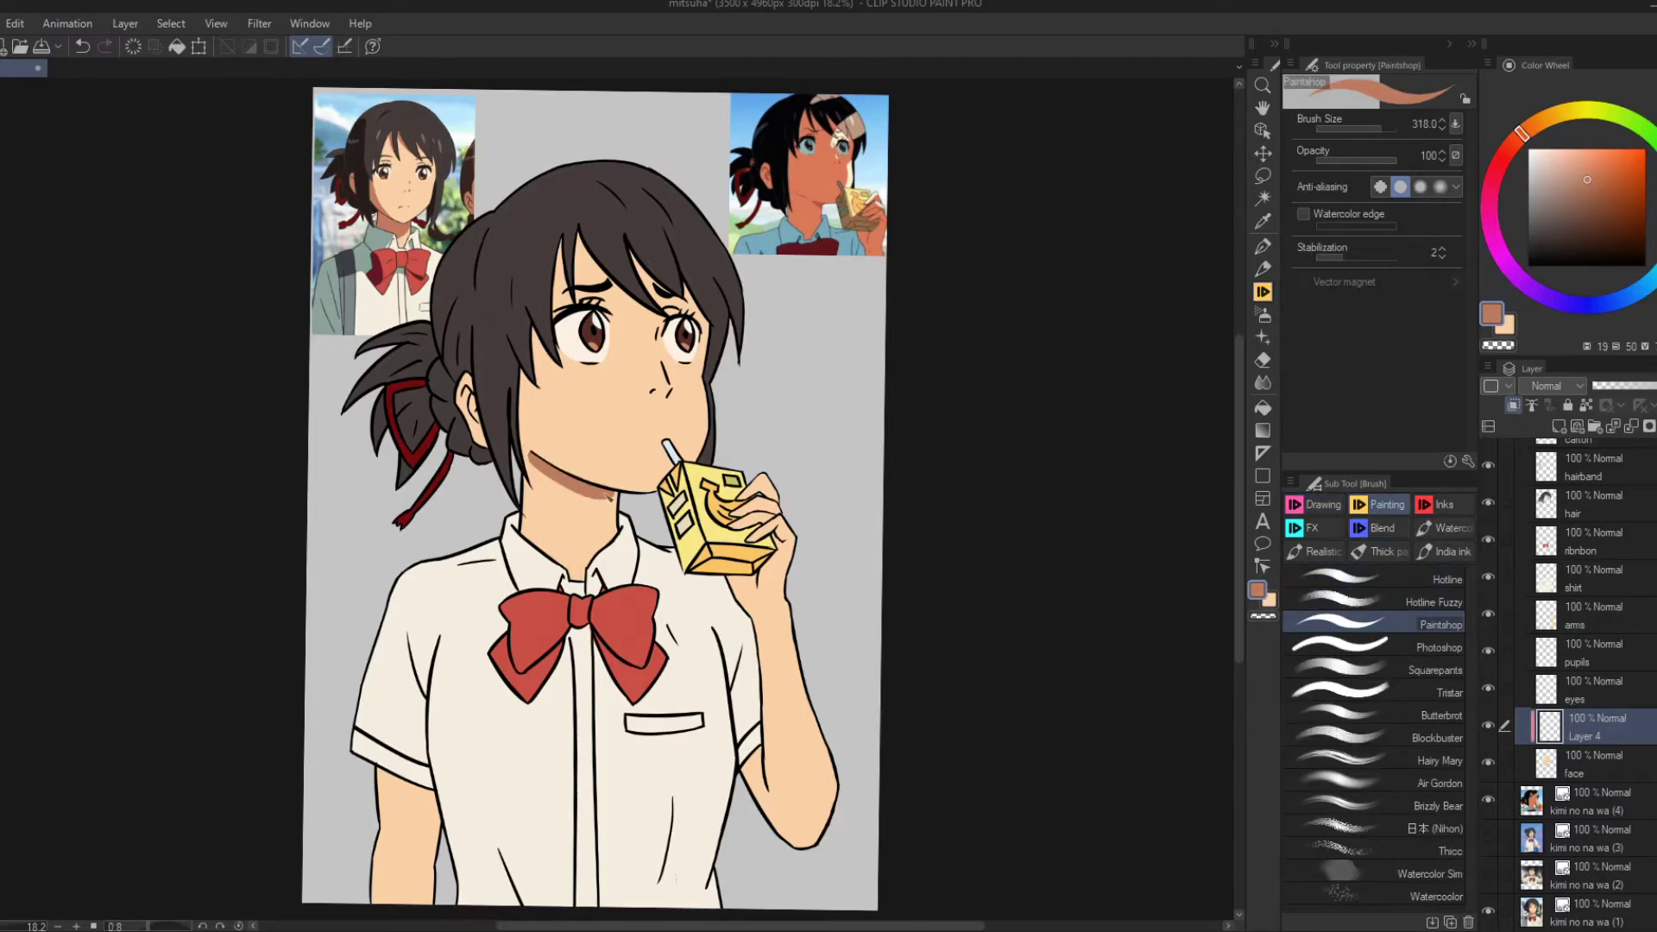
pyautogui.scroll(3, 582, 509)
pyautogui.moveTo(569, 462); pyautogui.dragTo(647, 621)
pyautogui.moveTo(536, 725)
pyautogui.mouseDown()
pyautogui.moveTo(419, 440)
pyautogui.moveTo(553, 561)
pyautogui.moveTo(639, 518)
pyautogui.mouseUp()
# Shade the side of the cheek, the underside of the nose and the ear in reddish brown.
pyautogui.scroll(-3, 636, 491)
pyautogui.moveTo(525, 375)
pyautogui.mouseDown()
pyautogui.moveTo(570, 479)
pyautogui.moveTo(526, 431)
pyautogui.mouseUp()
pyautogui.moveTo(539, 311)
pyautogui.mouseDown()
pyautogui.moveTo(544, 354)
pyautogui.moveTo(605, 259)
pyautogui.moveTo(691, 291)
pyautogui.mouseUp()
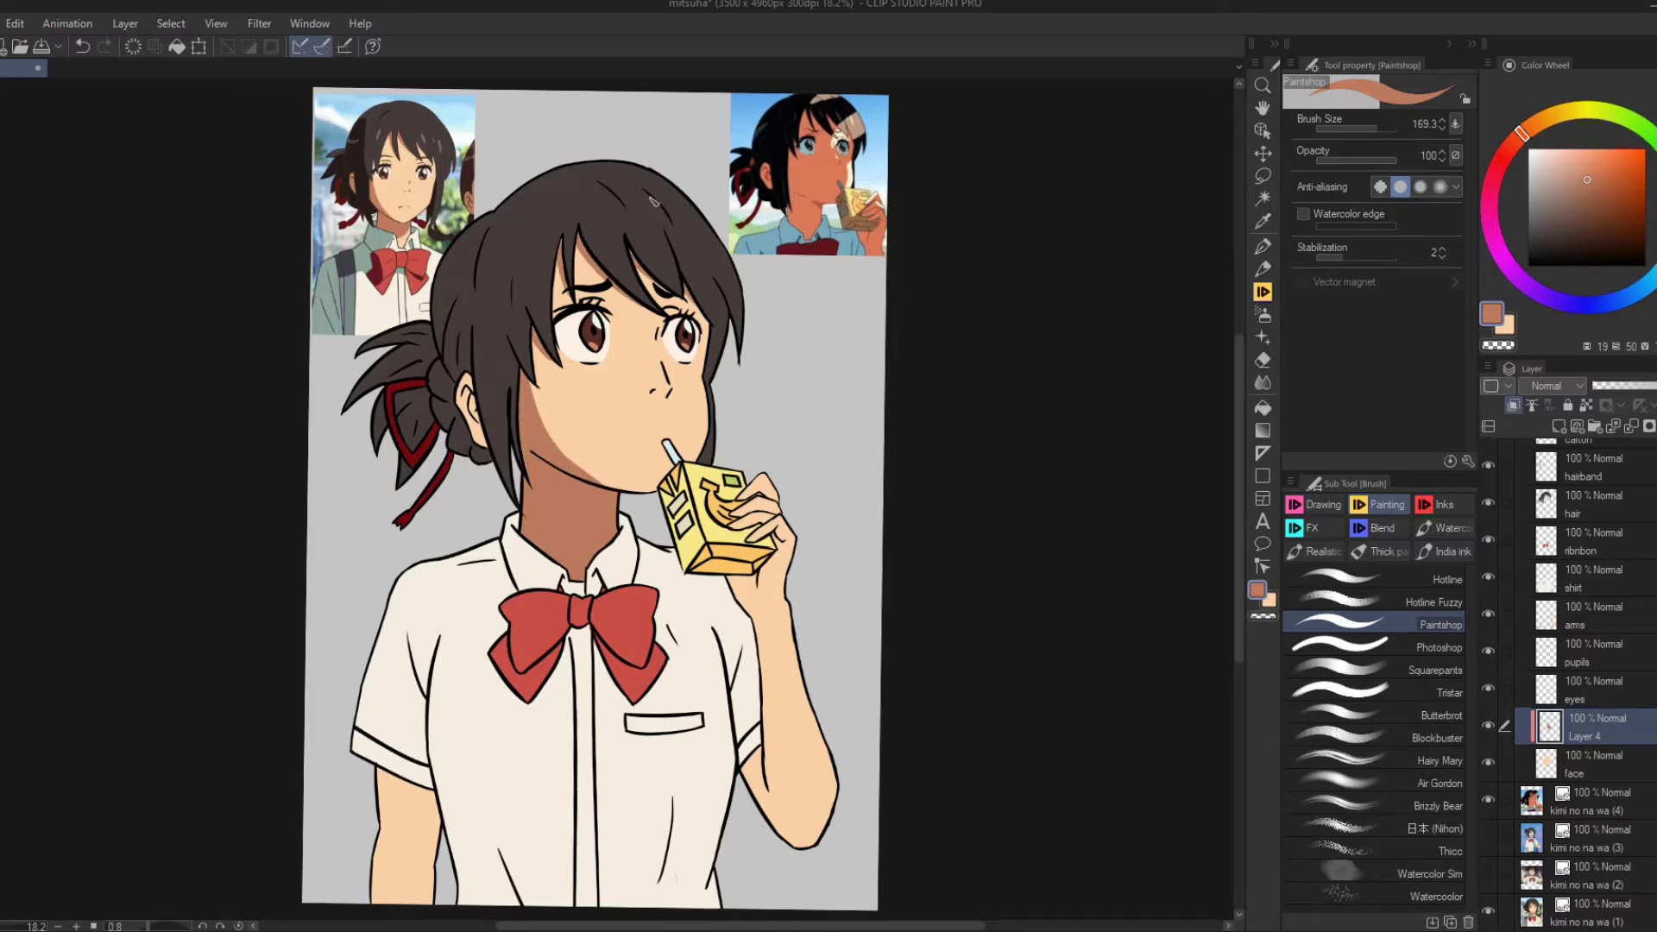
pyautogui.hotkey('ctrl', 'z')
pyautogui.moveTo(656, 389); pyautogui.dragTo(670, 395)
pyautogui.moveTo(466, 380); pyautogui.dragTo(477, 436)
# Add a layer clipped to arms and shade the raised forearm, elbow and hand in reddish brown.
pyautogui.click(1583, 615)
pyautogui.moveTo(755, 578); pyautogui.dragTo(735, 626)
pyautogui.hotkey('ctrl', 'z')
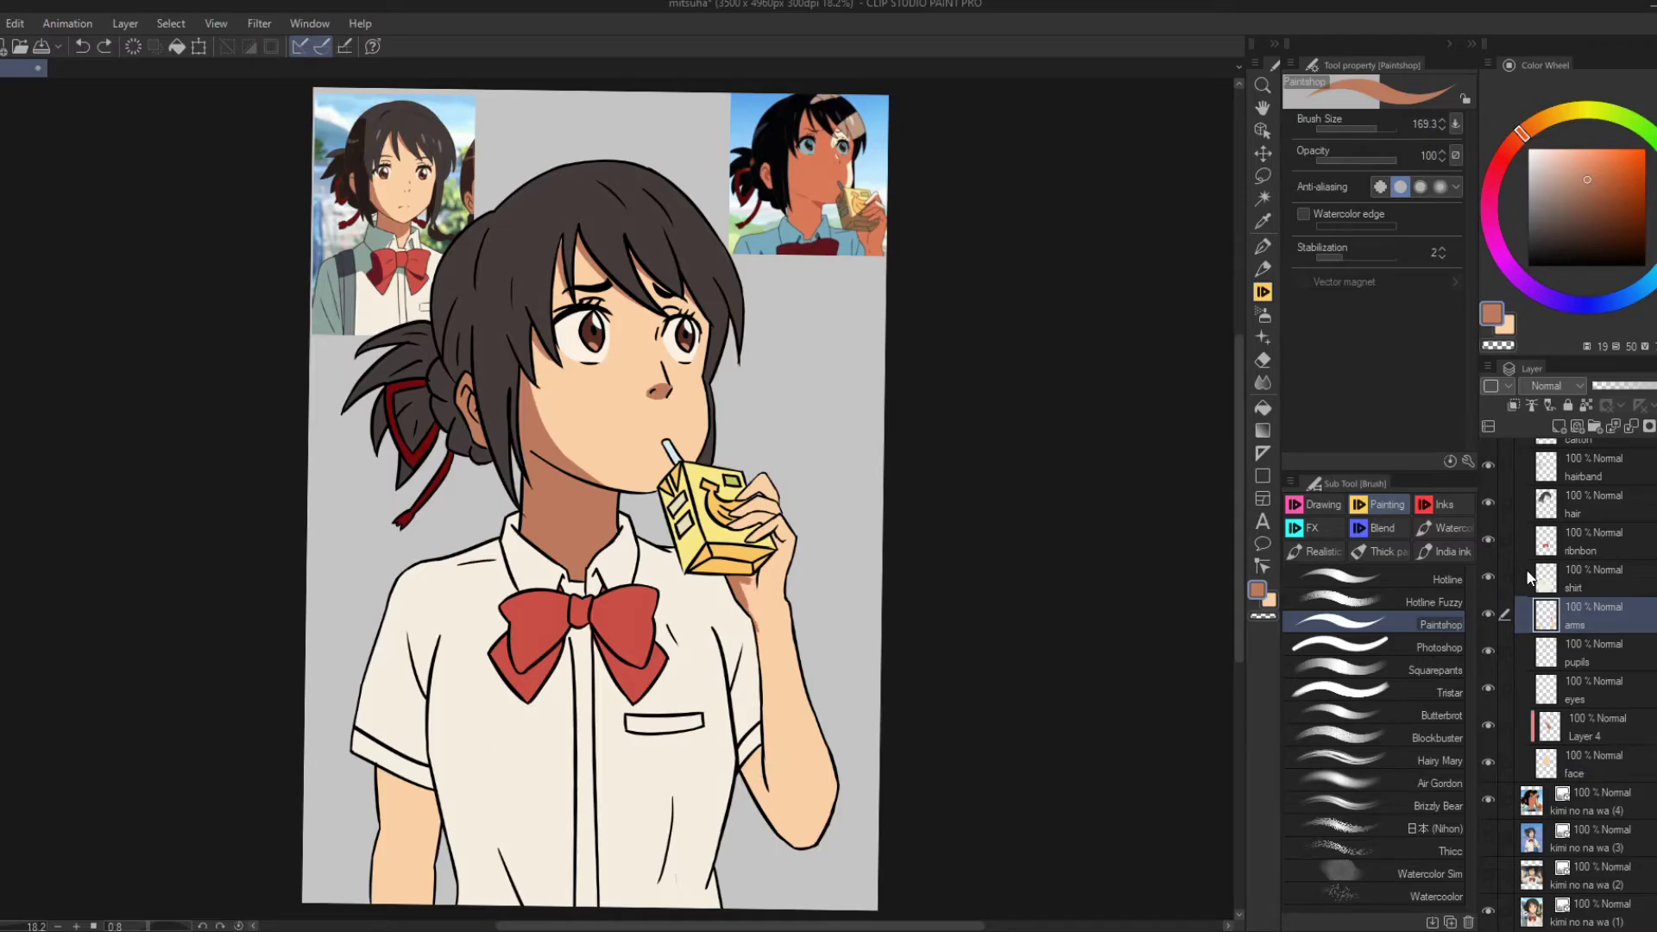
pyautogui.hotkey('ctrl', 'shift', 'n')
pyautogui.moveTo(744, 764); pyautogui.dragTo(803, 851)
pyautogui.moveTo(772, 681)
pyautogui.mouseDown()
pyautogui.moveTo(804, 849)
pyautogui.moveTo(828, 847)
pyautogui.mouseUp()
pyautogui.moveTo(753, 548); pyautogui.dragTo(775, 507)
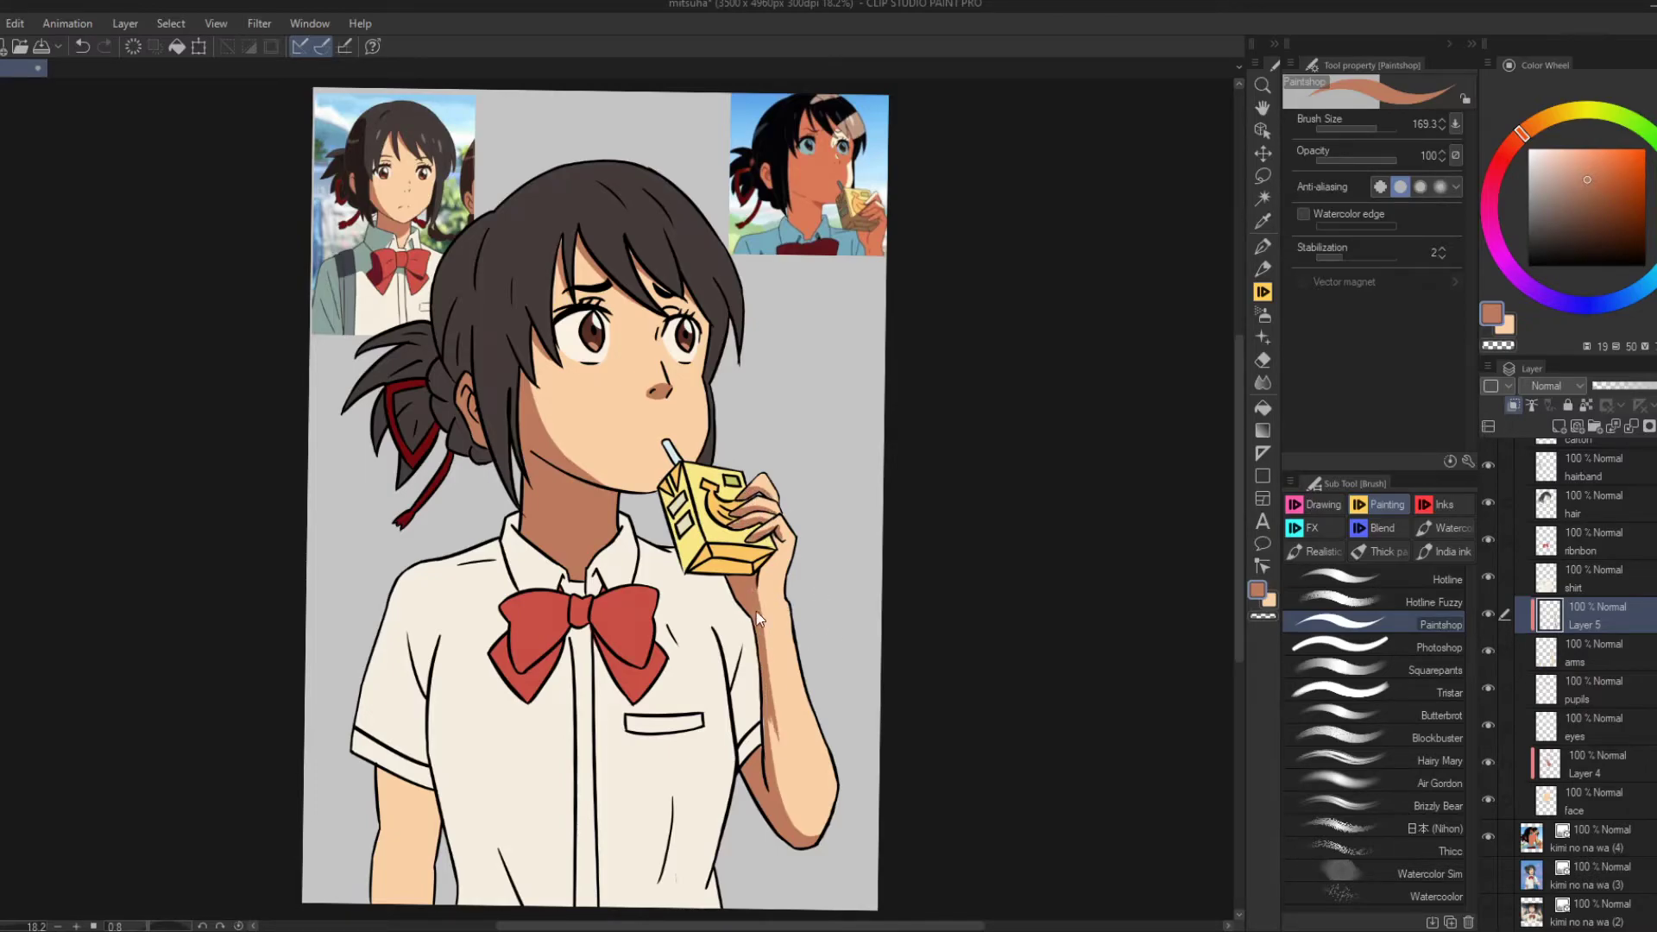
# Shade both edges of the lowered arm in reddish brown on the layer clipped to arms.
pyautogui.moveTo(441, 794); pyautogui.dragTo(428, 905)
pyautogui.moveTo(389, 768); pyautogui.dragTo(379, 904)
pyautogui.moveTo(393, 841); pyautogui.dragTo(407, 904)
pyautogui.hotkey('ctrl', 'z')
pyautogui.moveTo(388, 768); pyautogui.dragTo(384, 905)
pyautogui.press('c')
pyautogui.moveTo(431, 787)
pyautogui.mouseDown()
pyautogui.moveTo(426, 876)
pyautogui.moveTo(494, 848)
pyautogui.moveTo(435, 919)
pyautogui.moveTo(438, 867)
pyautogui.moveTo(432, 904)
pyautogui.mouseUp()
pyautogui.press('c')
pyautogui.hotkey('ctrl', 'z')
# Add a layer clipped to shirt and shade the inner collar and both edges of the sleeve over the lowered arm in grey-green.
pyautogui.hotkey('ctrl', 'shift', 'n')
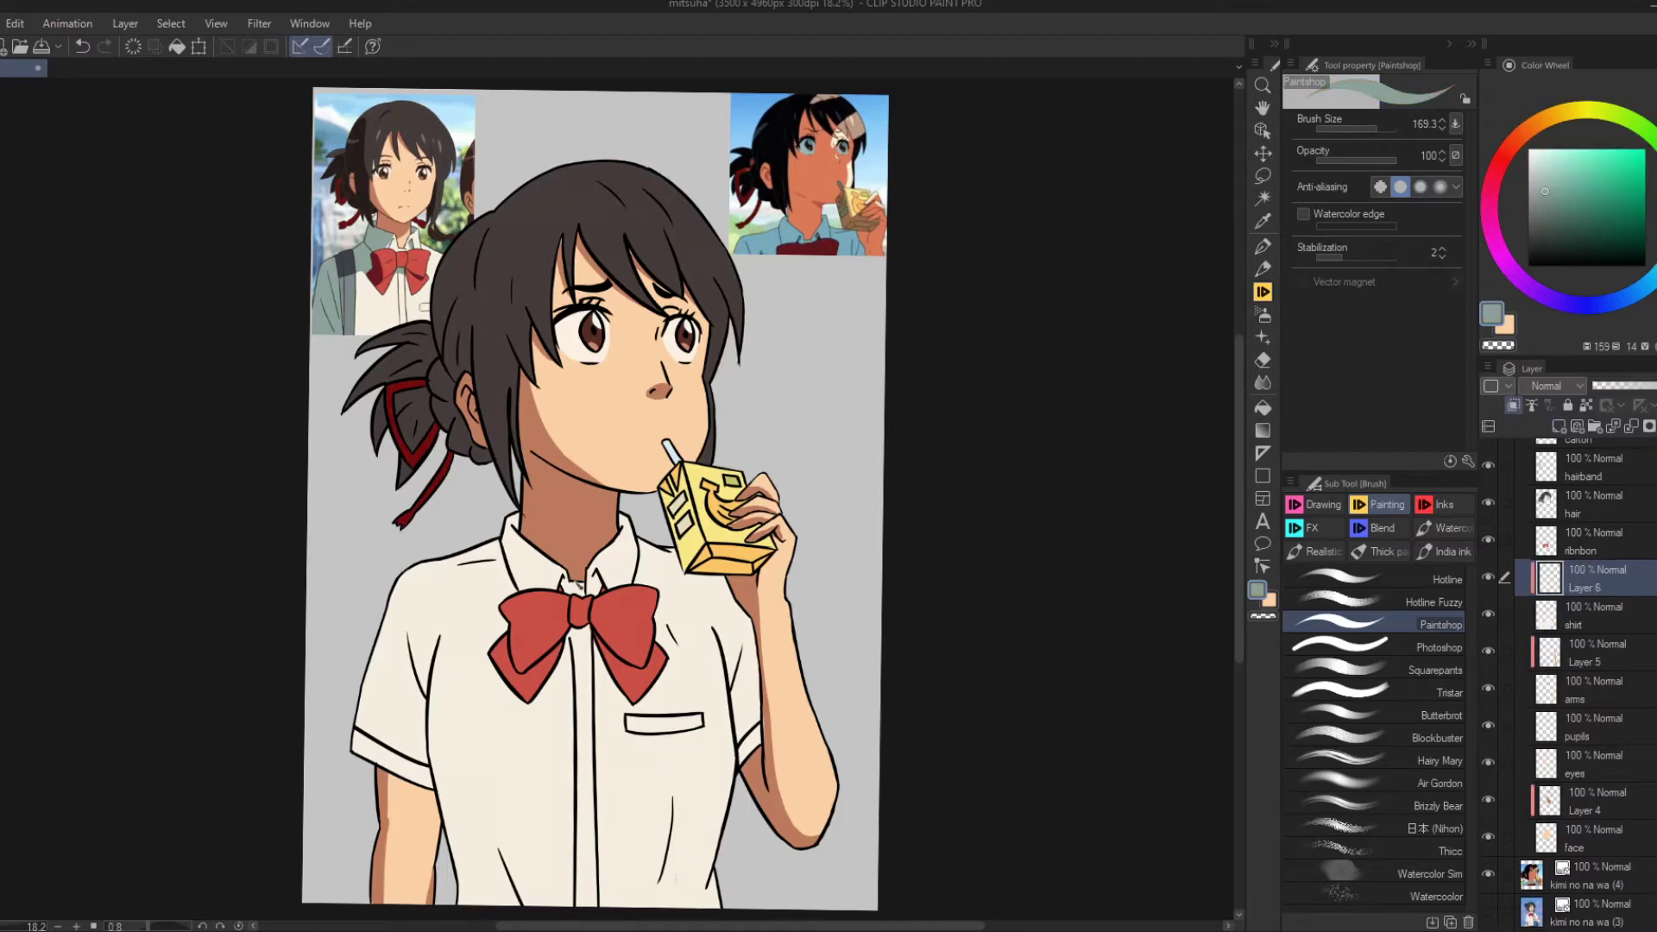
pyautogui.moveTo(509, 515)
pyautogui.mouseDown()
pyautogui.moveTo(522, 589)
pyautogui.moveTo(572, 569)
pyautogui.moveTo(522, 543)
pyautogui.moveTo(526, 578)
pyautogui.mouseUp()
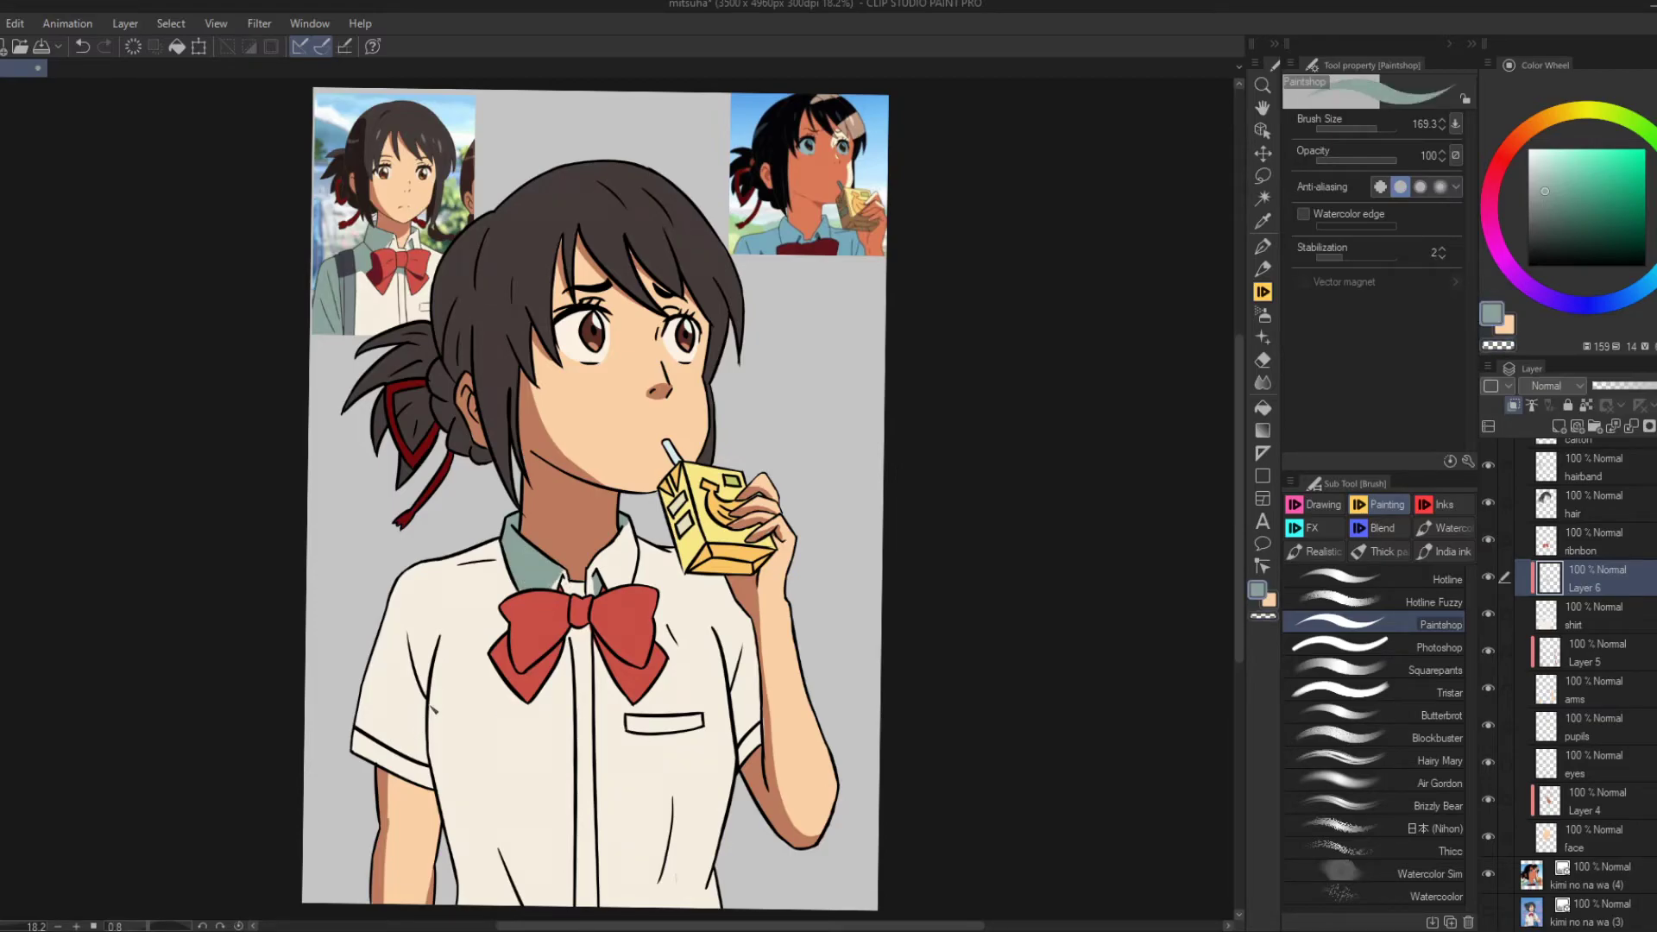
pyautogui.moveTo(432, 663); pyautogui.dragTo(418, 792)
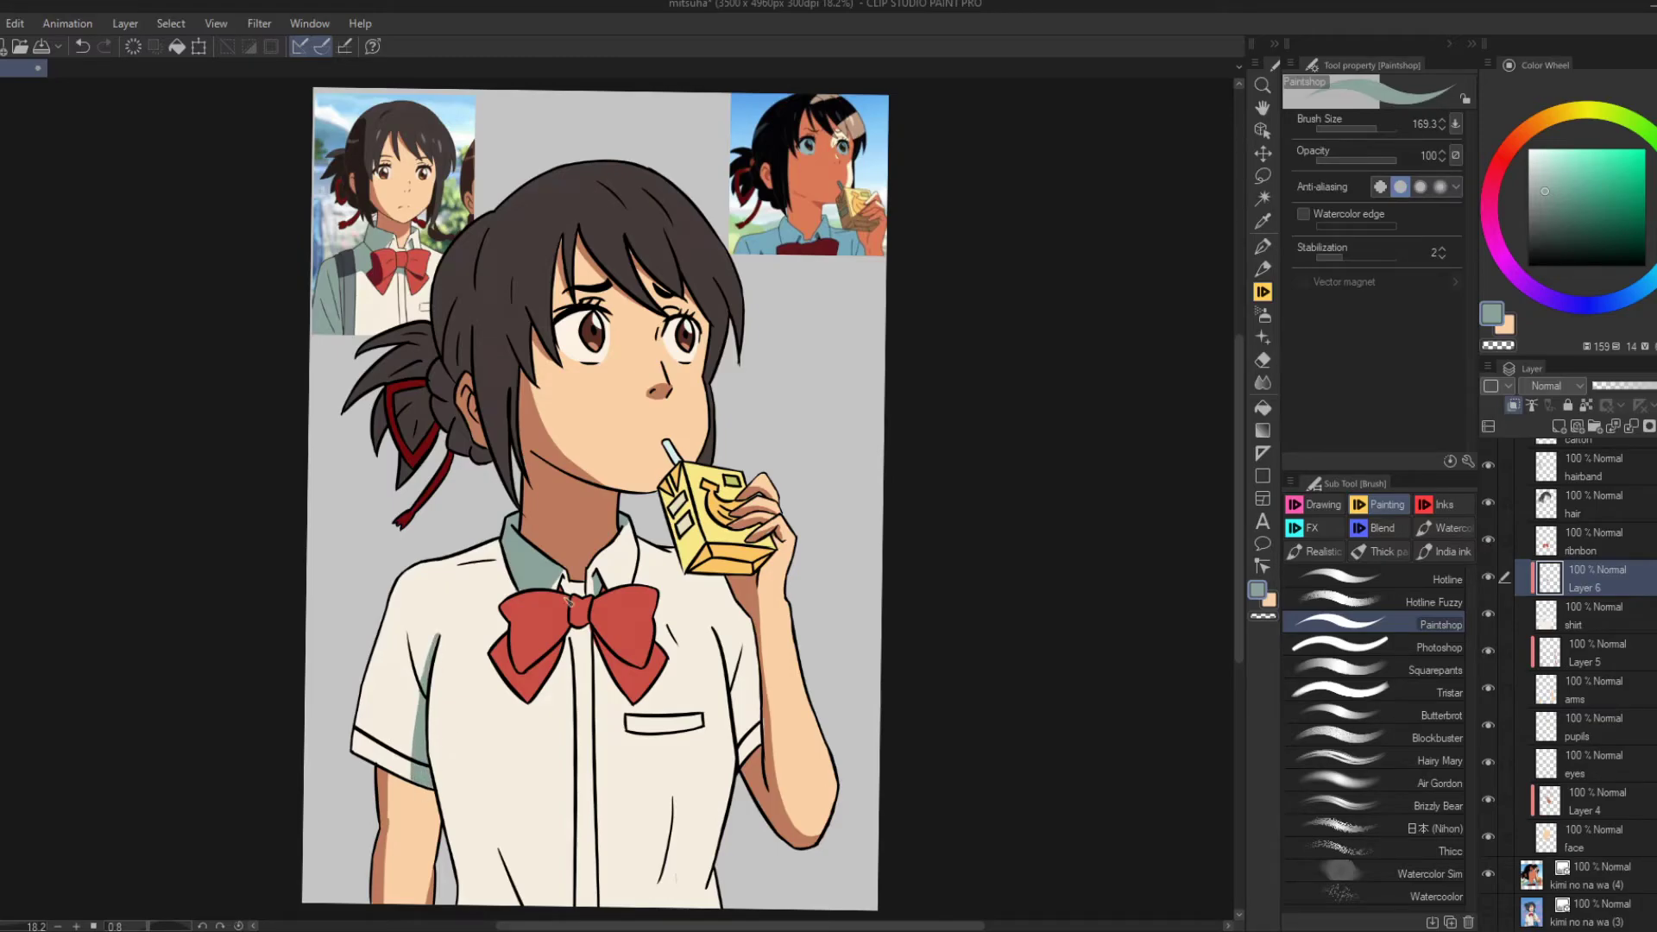
pyautogui.press('c')
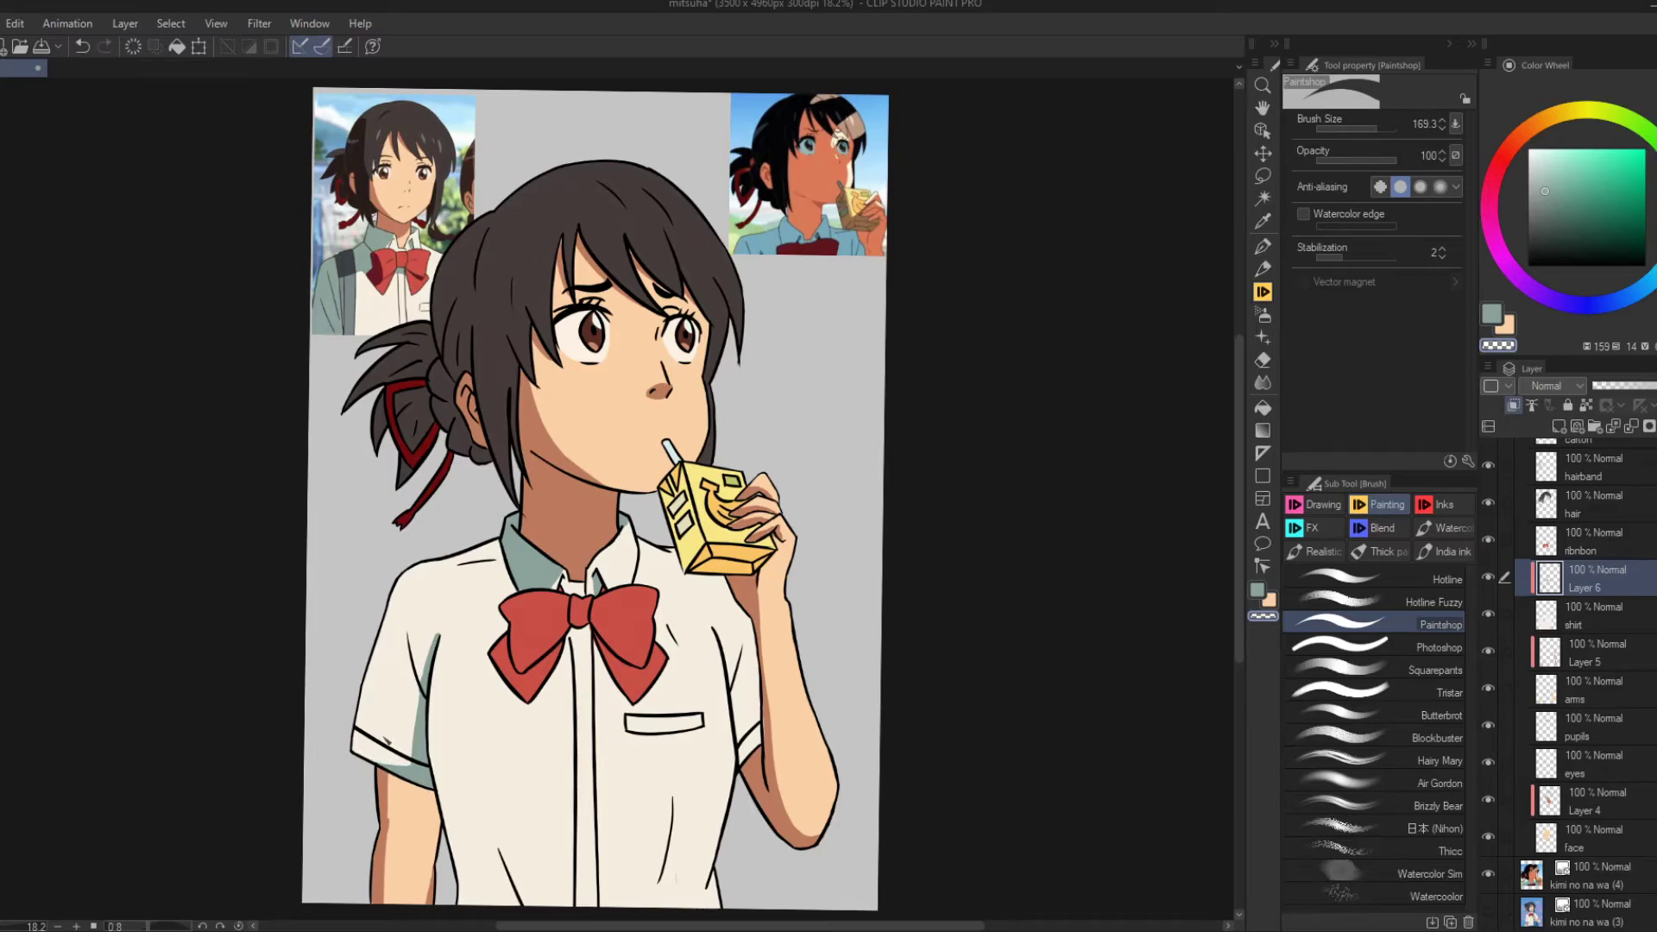
pyautogui.moveTo(414, 703)
pyautogui.mouseDown()
pyautogui.moveTo(418, 760)
pyautogui.moveTo(427, 643)
pyautogui.moveTo(426, 732)
pyautogui.mouseUp()
pyautogui.press('c')
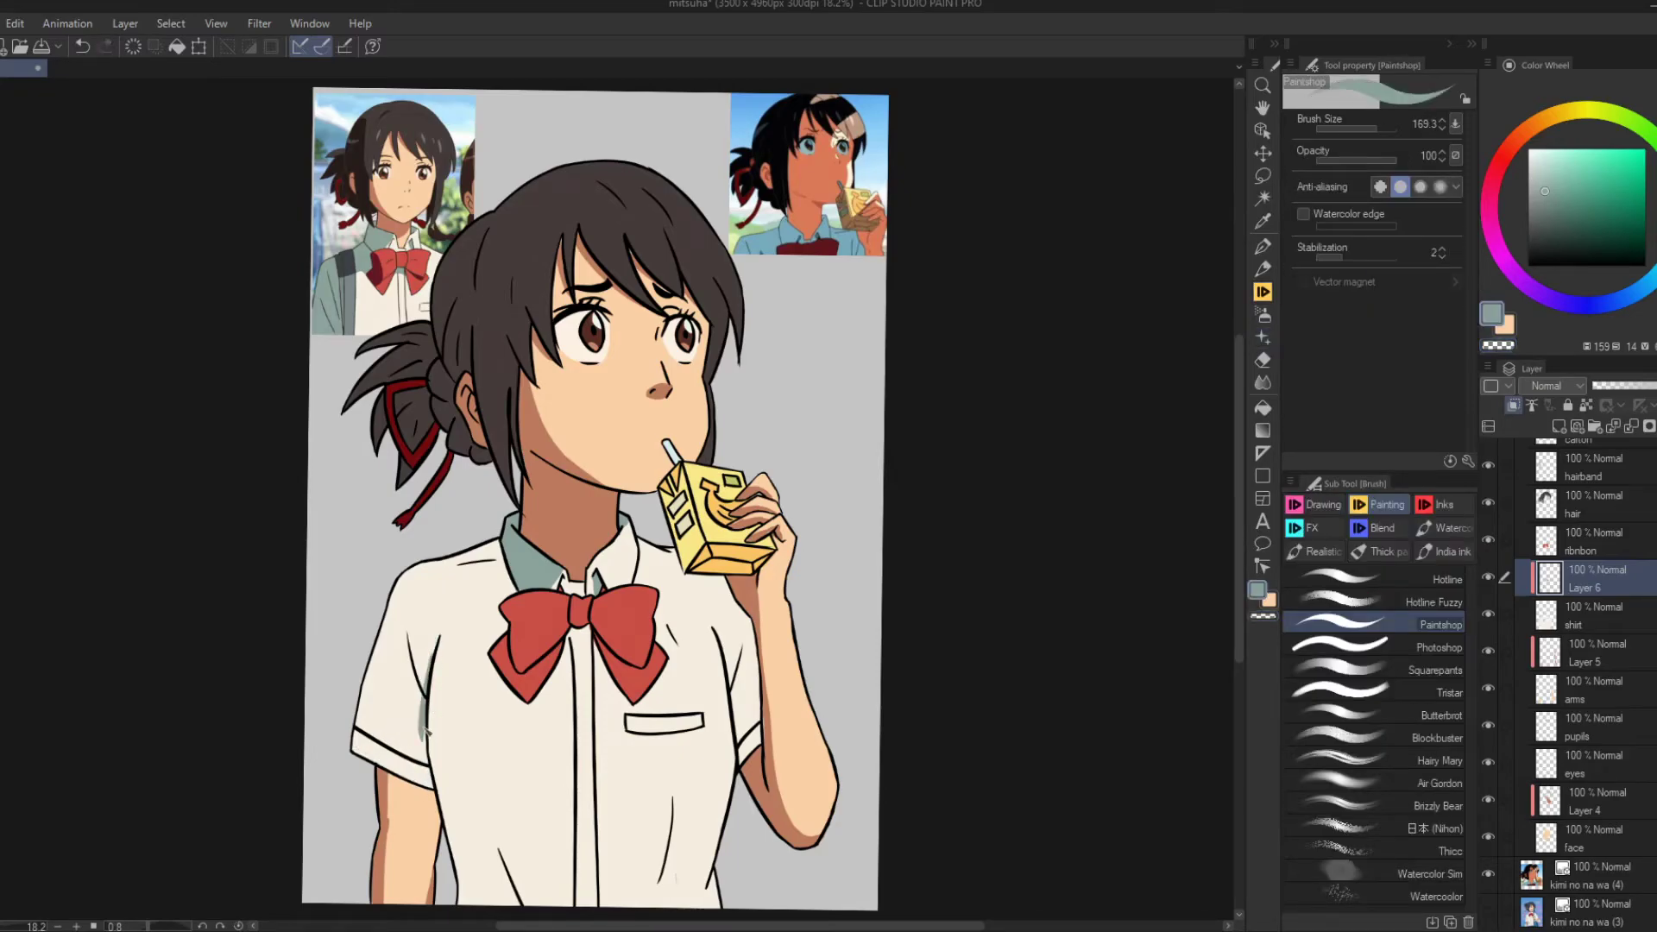
pyautogui.moveTo(360, 664); pyautogui.dragTo(372, 755)
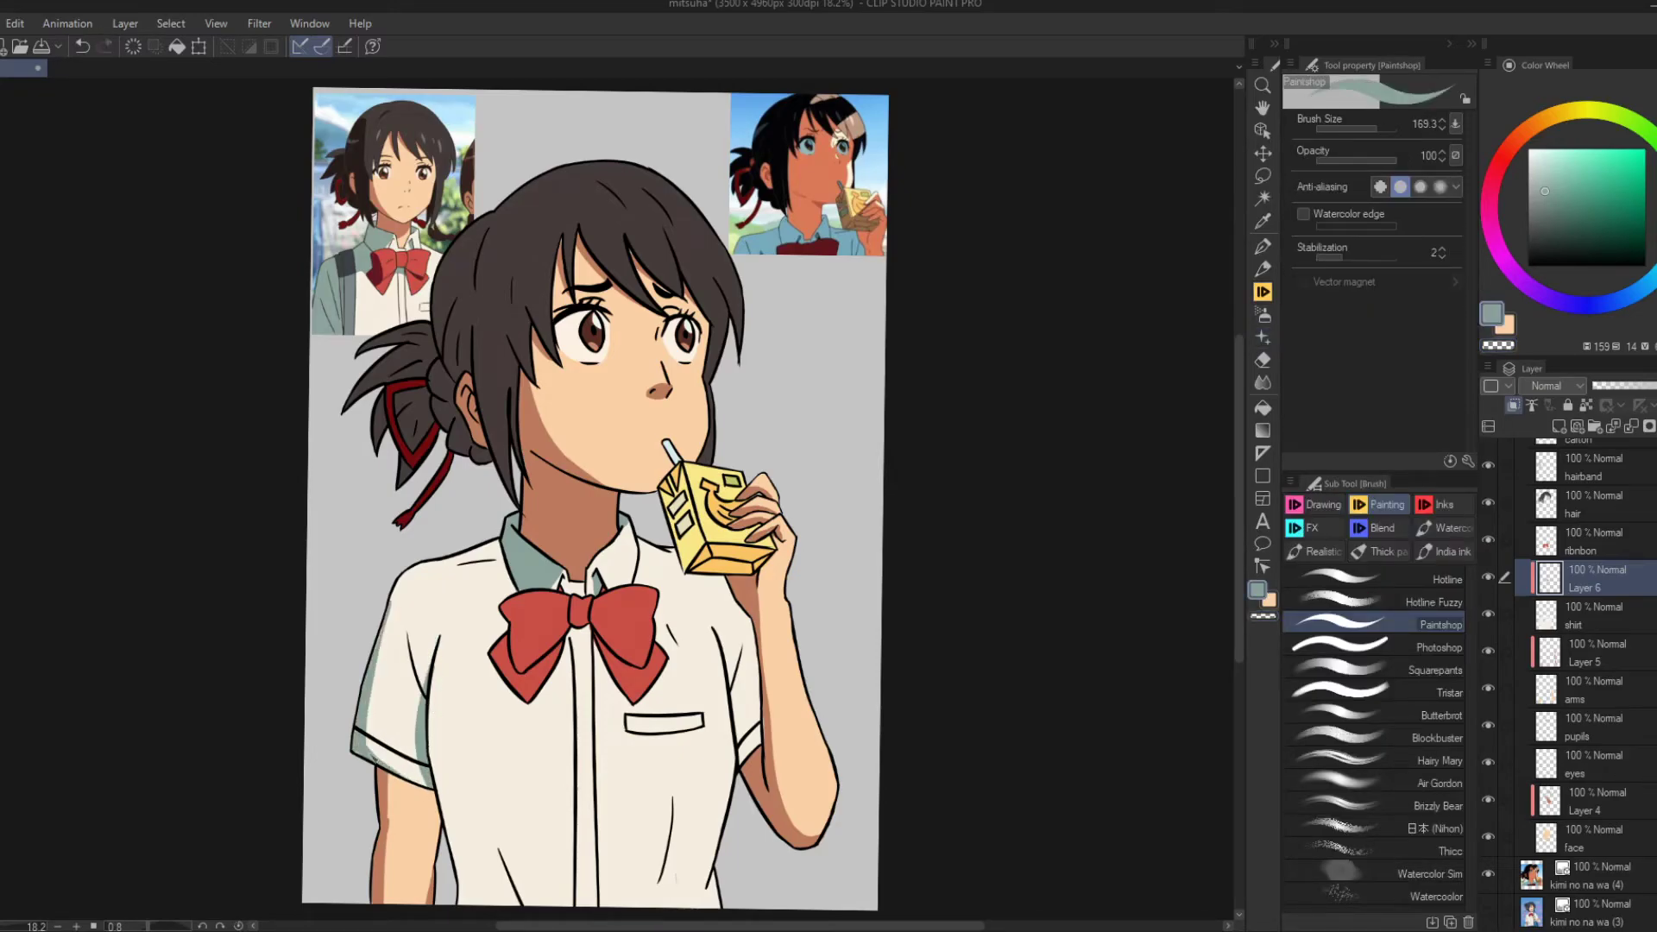
# Show the kimi no na wa (3) reference and erase the shading along both edges of the sleeve over the lowered arm.
pyautogui.scroll(-3, 1495, 776)
pyautogui.click(1488, 804)
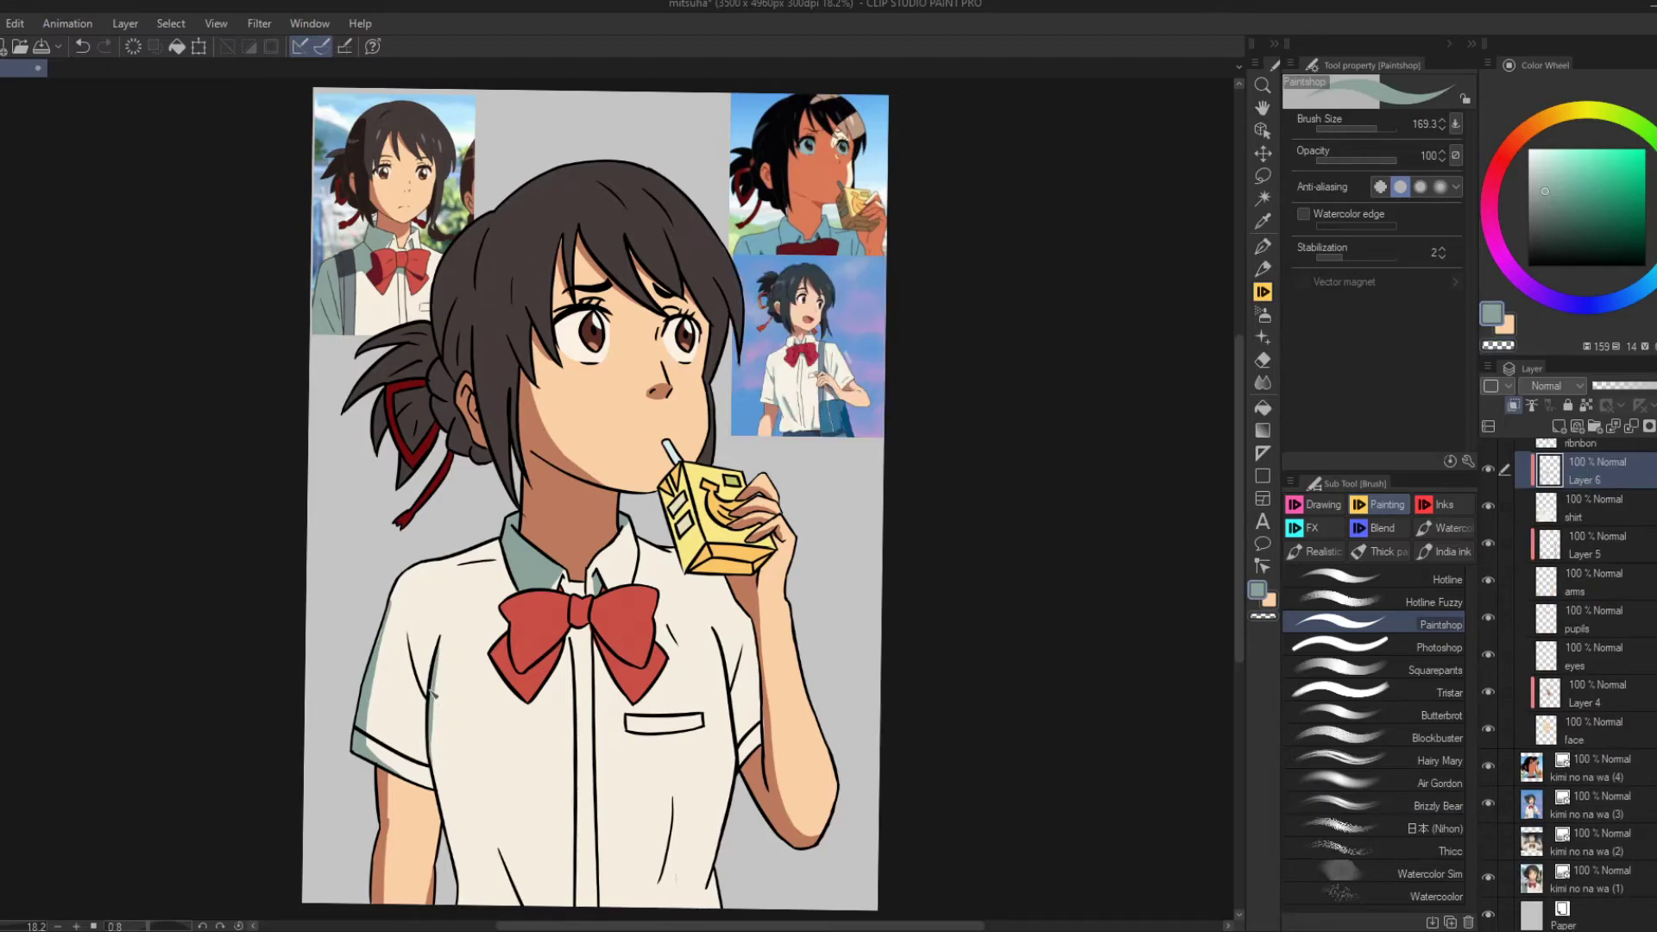
pyautogui.press('c')
pyautogui.moveTo(434, 652); pyautogui.dragTo(432, 760)
pyautogui.moveTo(363, 604); pyautogui.dragTo(384, 773)
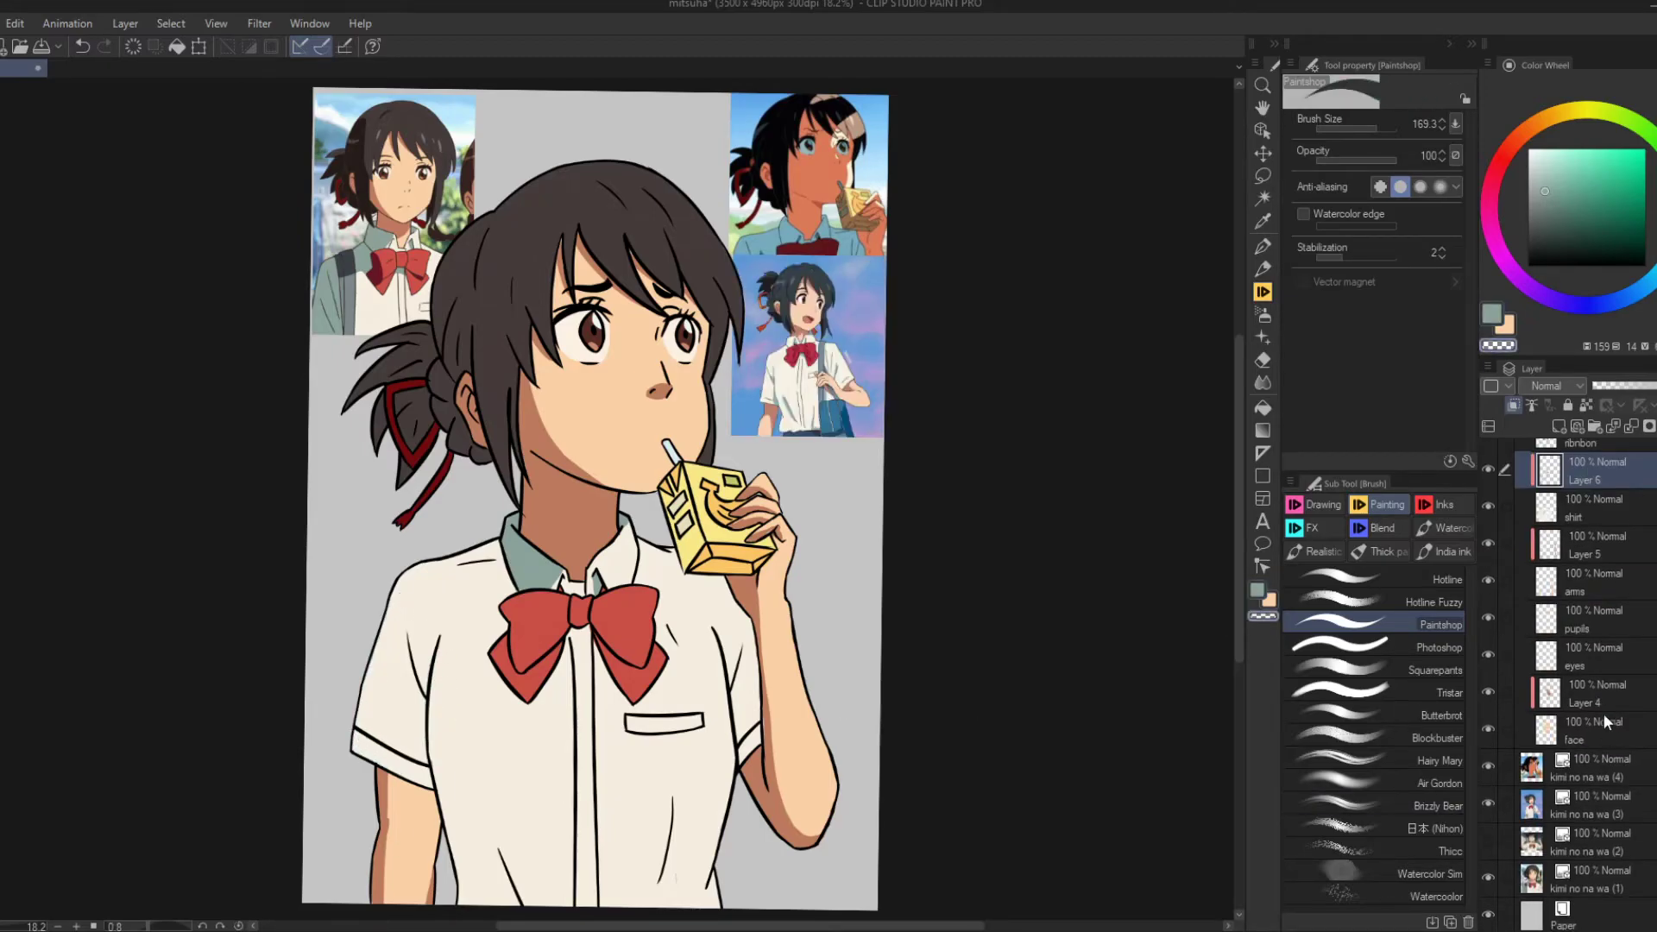
# Rework the lowered arm's reddish-brown shading on the layer clipped to arms, placing the shadow below the sleeve and along the outer edge.
pyautogui.hotkey('alt', '[')
pyautogui.hotkey('alt', '[')
pyautogui.keyDown('alt'); pyautogui.click(379, 863); pyautogui.keyUp('alt')
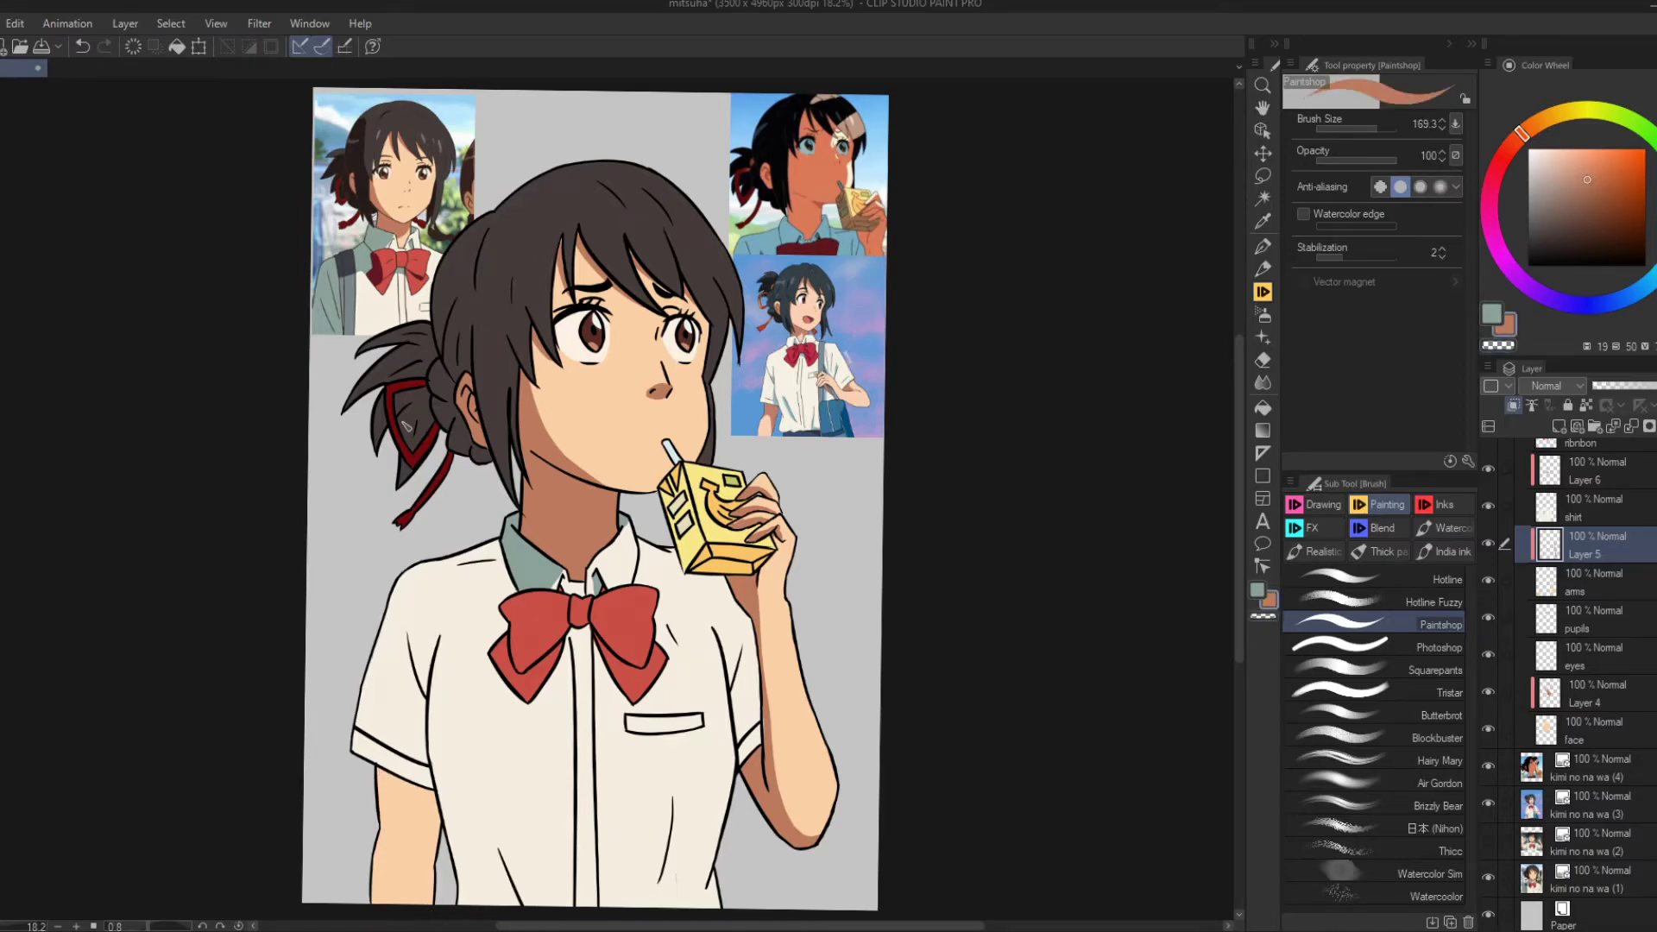
pyautogui.moveTo(428, 861)
pyautogui.mouseDown()
pyautogui.moveTo(418, 795)
pyautogui.moveTo(382, 838)
pyautogui.moveTo(410, 813)
pyautogui.mouseUp()
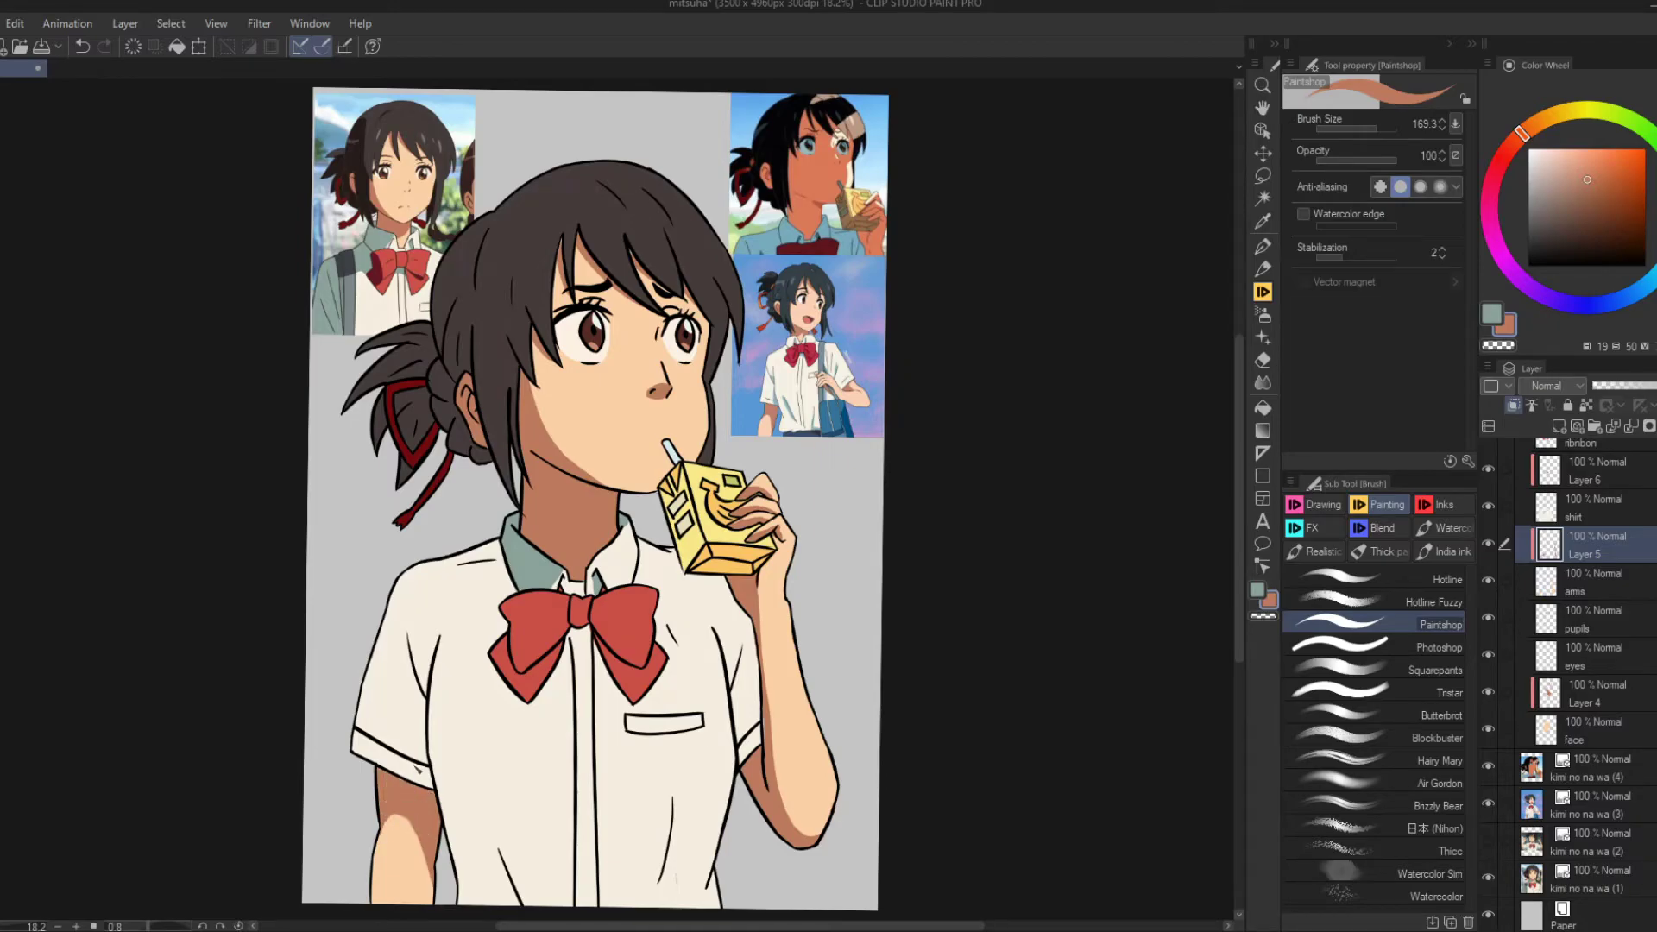
# Shade the armpit folds, the waist fold and the raised arm's sleeve in grey-green on the layer clipped to shirt.
pyautogui.keyDown('alt'); pyautogui.click(540, 685); pyautogui.keyUp('alt')
pyautogui.moveTo(423, 652); pyautogui.dragTo(436, 792)
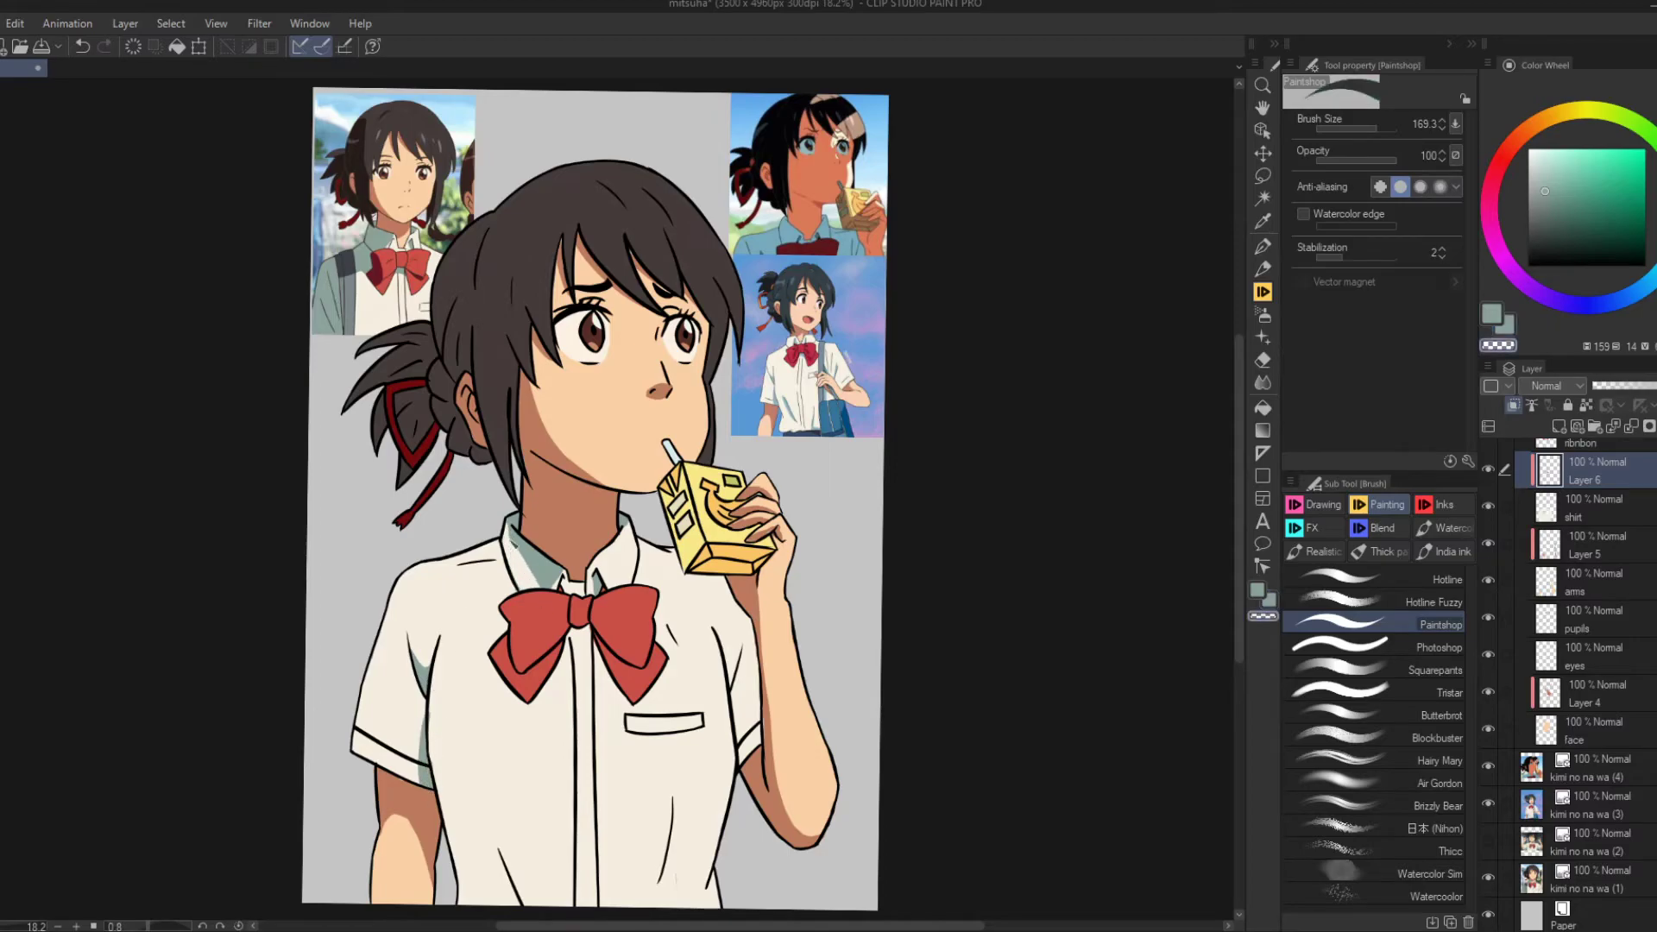
pyautogui.moveTo(516, 905); pyautogui.dragTo(504, 864)
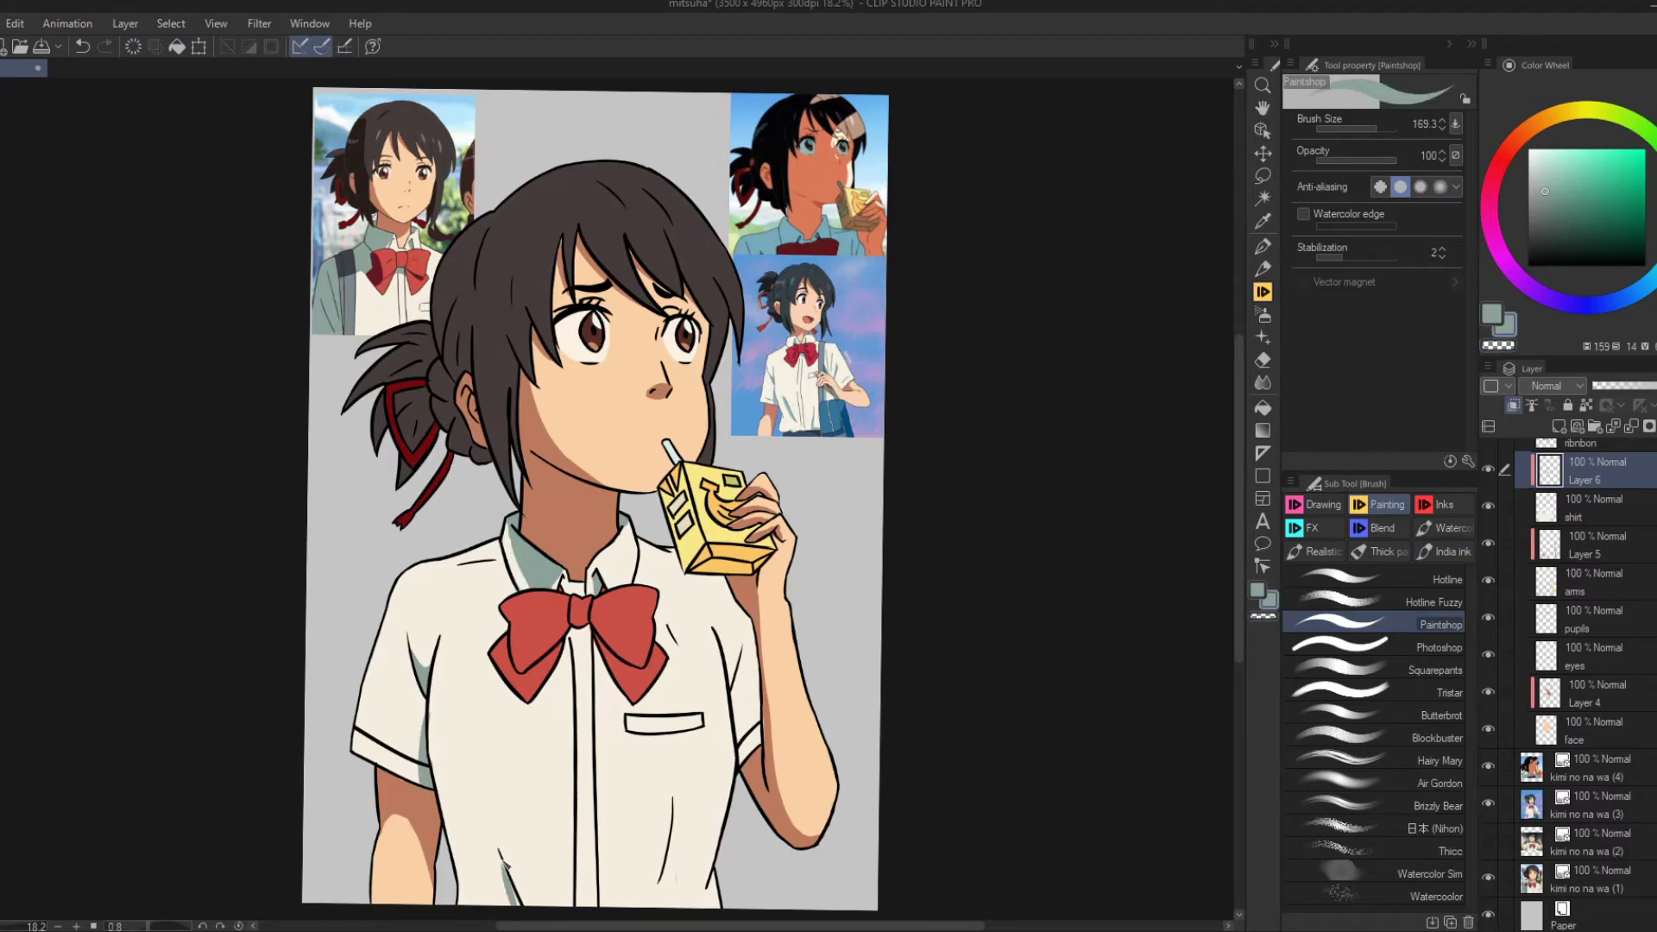
pyautogui.moveTo(734, 692)
pyautogui.mouseDown()
pyautogui.moveTo(742, 652)
pyautogui.moveTo(748, 763)
pyautogui.mouseUp()
# Refine the grey-green shading on both sides of the shirt collar, alternating painting and erasing.
pyautogui.moveTo(600, 593)
pyautogui.mouseDown()
pyautogui.moveTo(627, 531)
pyautogui.moveTo(514, 587)
pyautogui.mouseUp()
pyautogui.press('c')
pyautogui.press('c')
pyautogui.press('c')
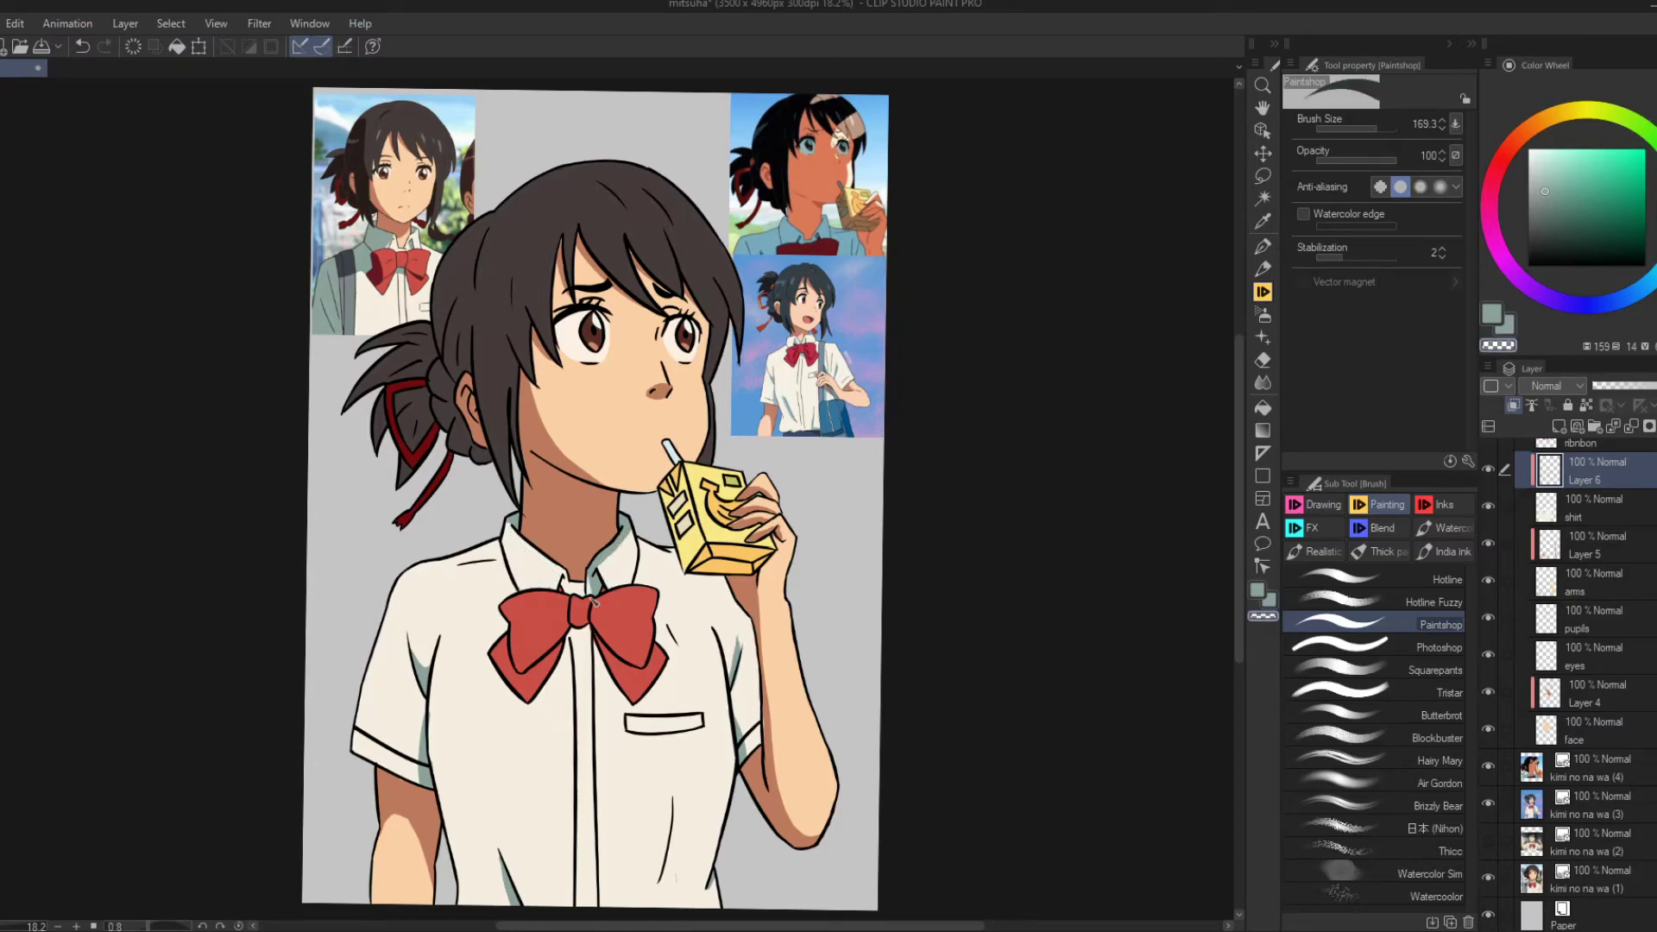
pyautogui.press('c')
pyautogui.moveTo(510, 524); pyautogui.dragTo(521, 584)
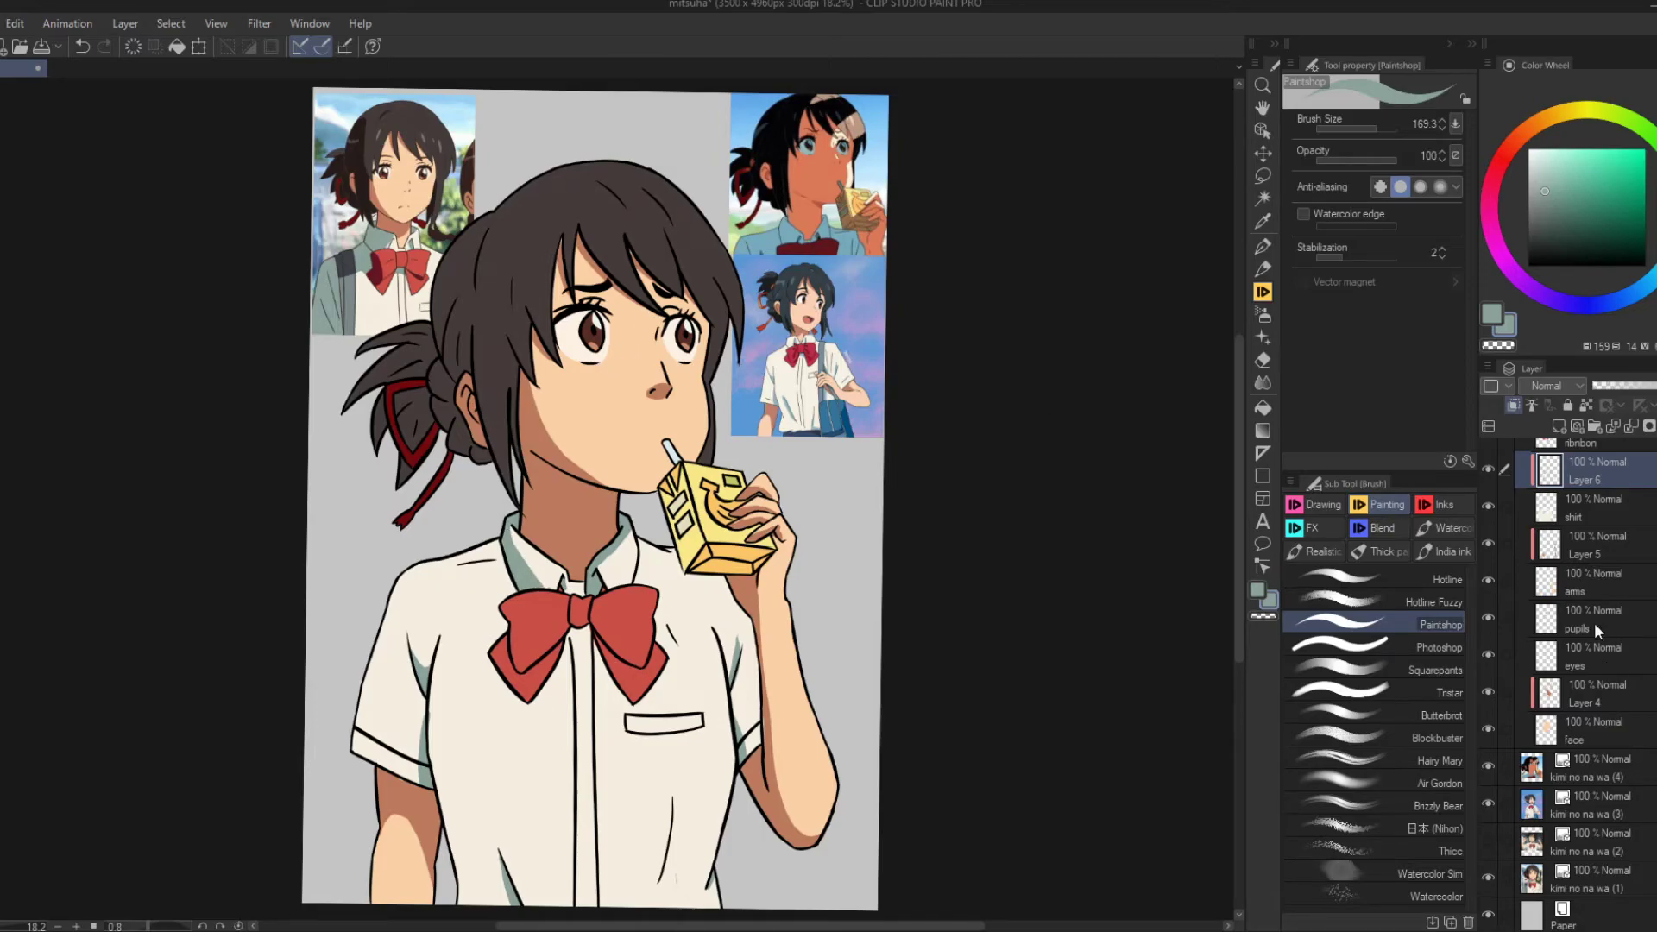
# Add a layer clipped to the bow's colour layer and shade its folds and lower tails in dark crimson.
pyautogui.hotkey('ctrl', 'shift', 'n')
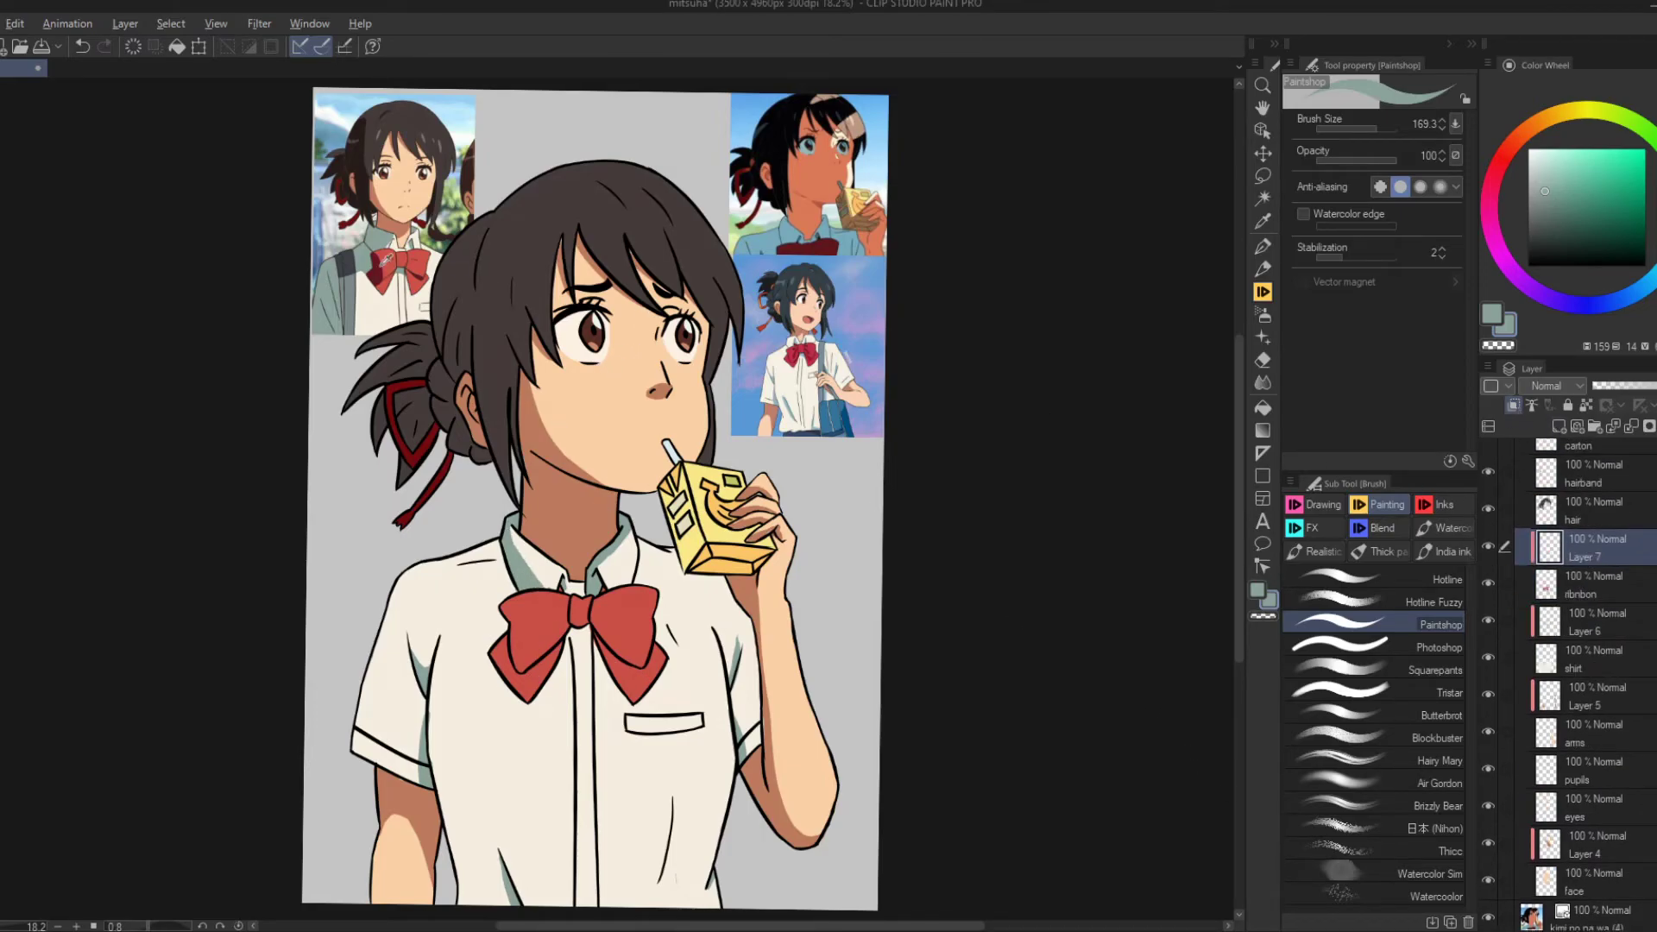
pyautogui.hotkey('alt', ']')
pyautogui.press('p')
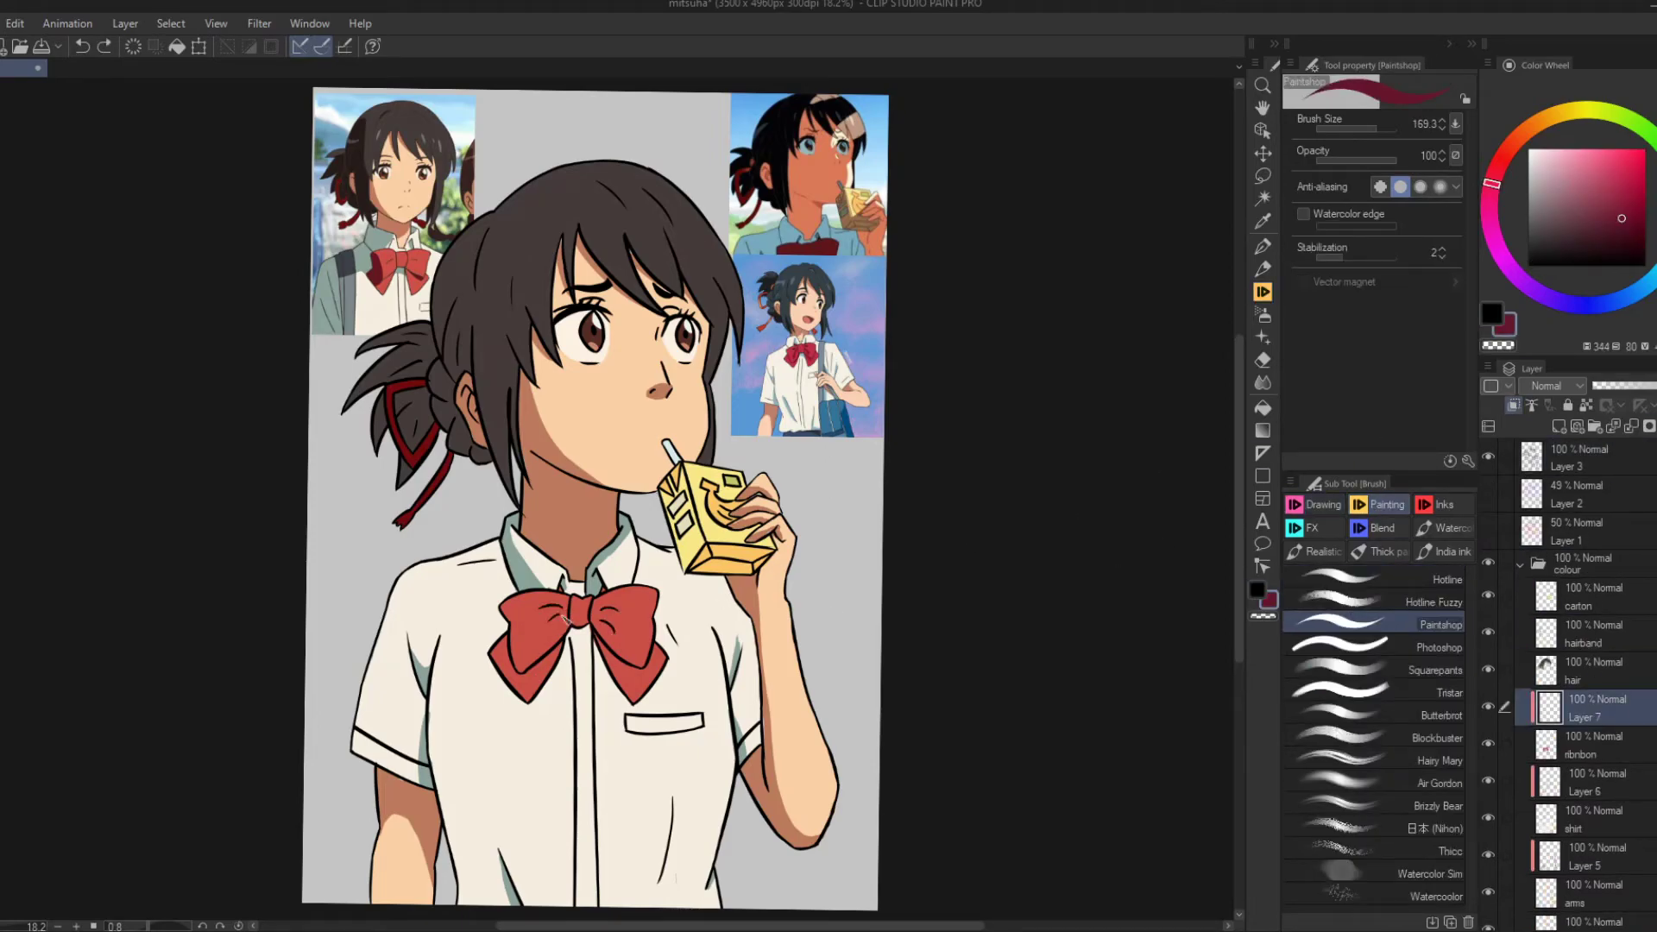
pyautogui.moveTo(570, 614)
pyautogui.mouseDown()
pyautogui.moveTo(613, 635)
pyautogui.moveTo(594, 621)
pyautogui.moveTo(616, 616)
pyautogui.moveTo(599, 603)
pyautogui.moveTo(627, 669)
pyautogui.mouseUp()
pyautogui.moveTo(504, 666); pyautogui.dragTo(509, 643)
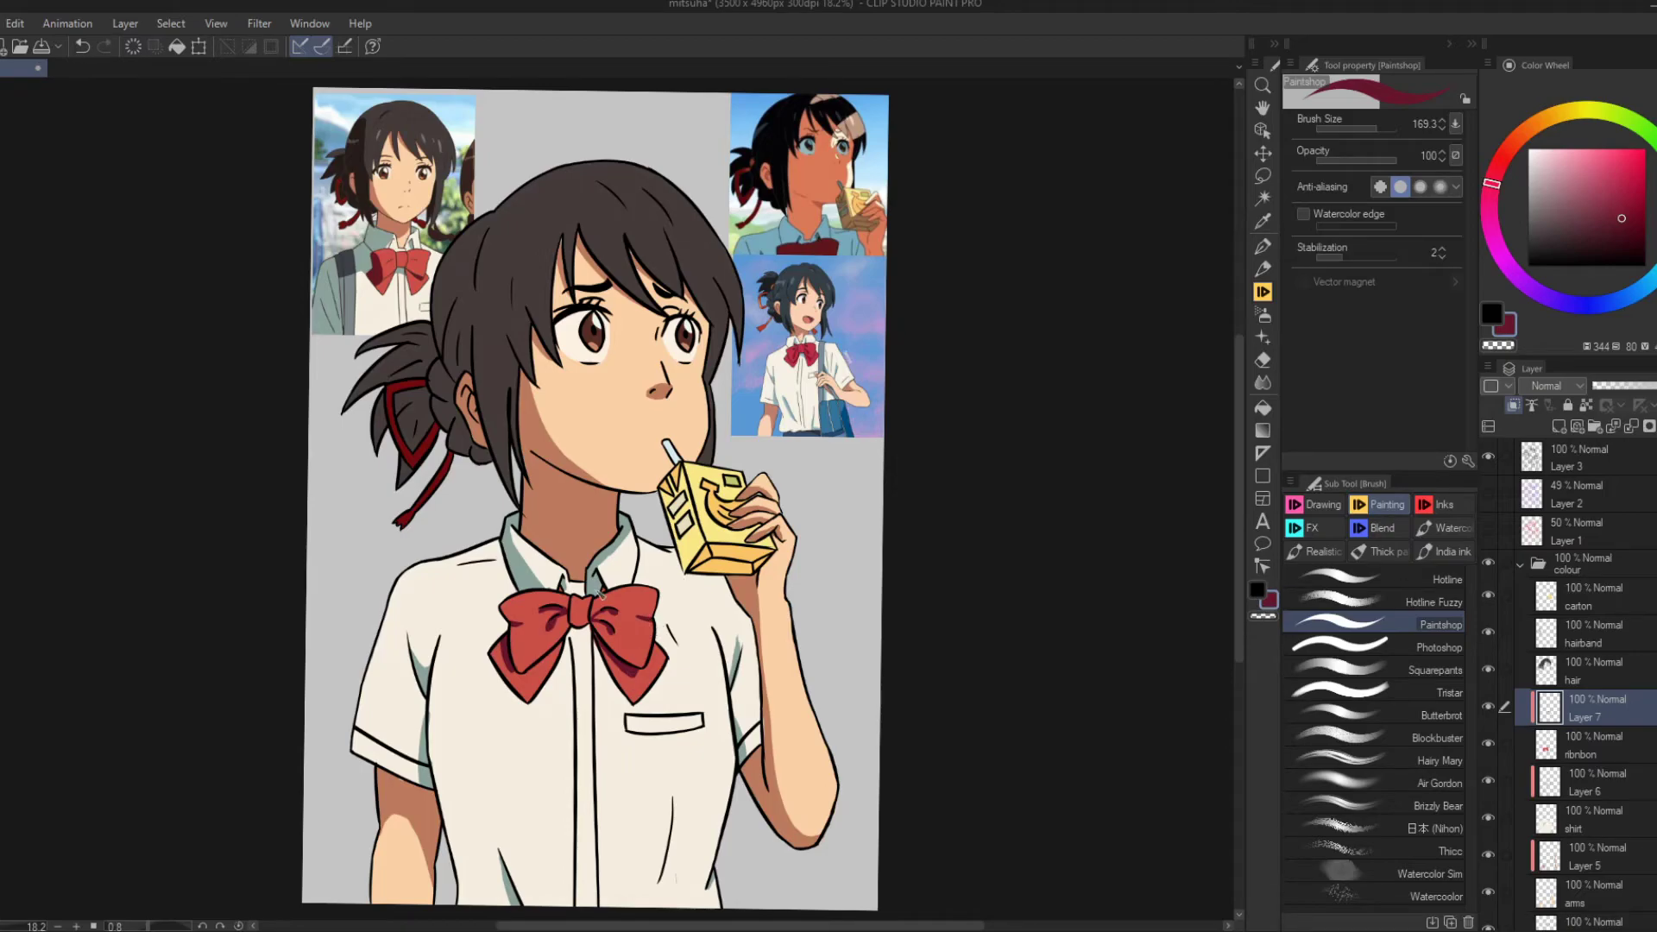
# Add a layer clipped to hair and shade the tied-back hair and the back of the head in very dark brown.
pyautogui.click(1559, 427)
pyautogui.moveTo(380, 337)
pyautogui.mouseDown()
pyautogui.moveTo(453, 414)
pyautogui.moveTo(401, 380)
pyautogui.moveTo(470, 246)
pyautogui.moveTo(484, 401)
pyautogui.mouseUp()
pyautogui.hotkey('ctrl', 'z')
pyautogui.moveTo(482, 266); pyautogui.dragTo(506, 462)
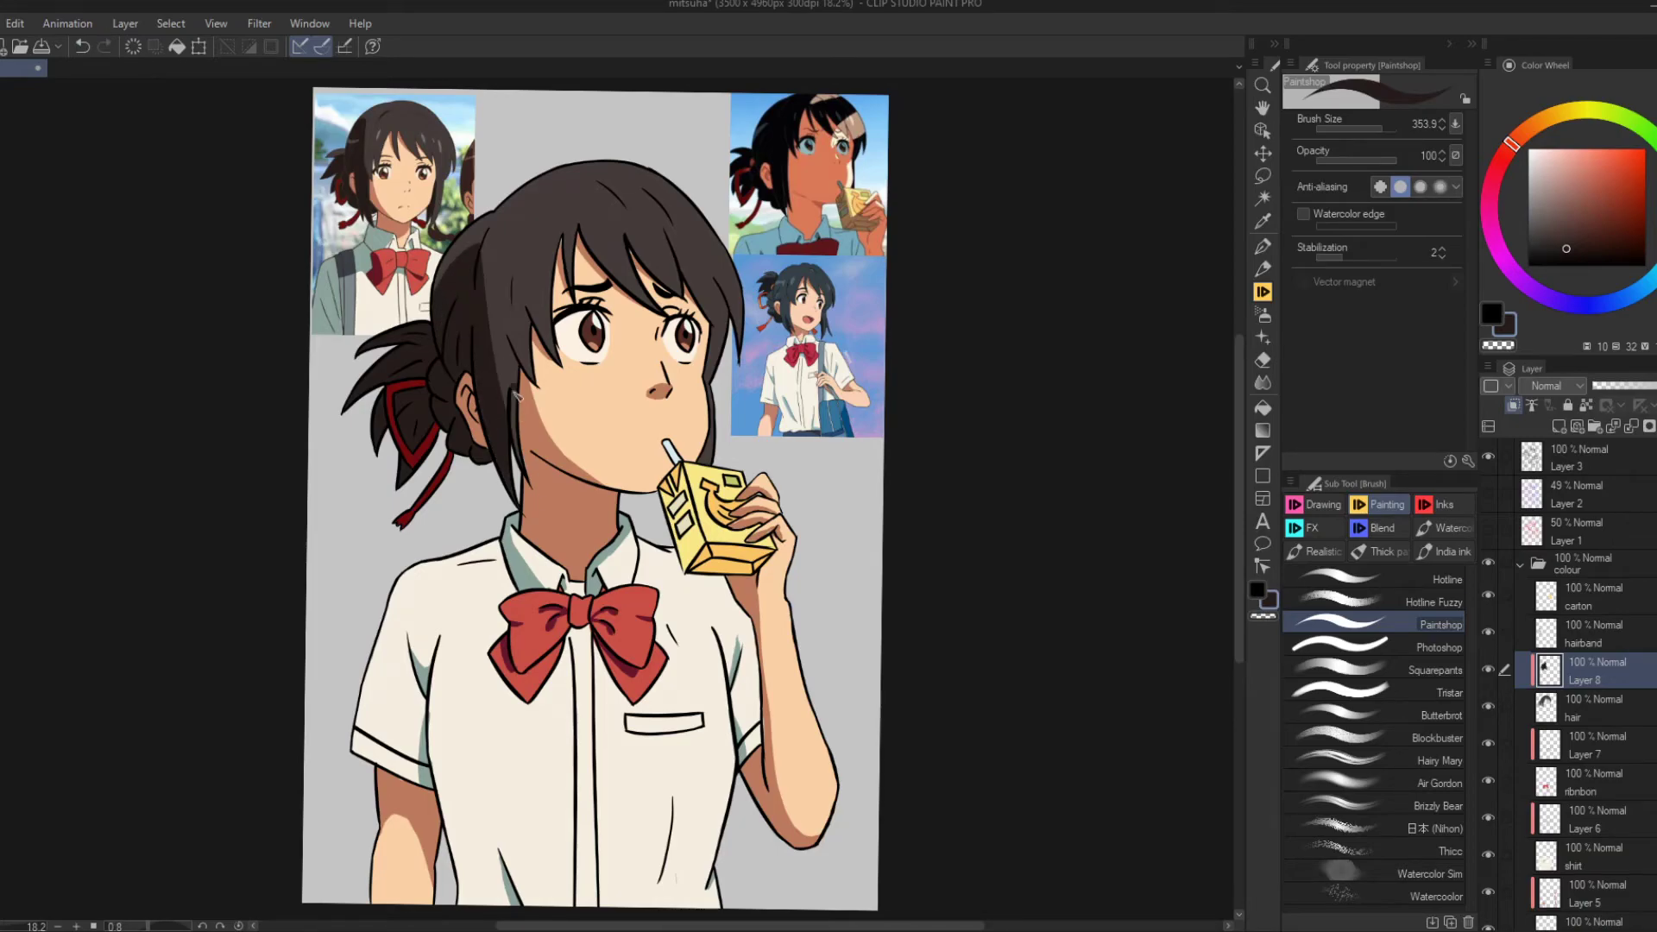
pyautogui.moveTo(499, 218); pyautogui.dragTo(483, 268)
pyautogui.hotkey('ctrl', 'z')
# Reduce the brush size to 129.8 and shade the side locks on both sides of the face in very dark brown.
pyautogui.press('[')
pyautogui.press('[')
pyautogui.moveTo(501, 220); pyautogui.dragTo(500, 406)
pyautogui.moveTo(495, 219)
pyautogui.mouseDown()
pyautogui.moveTo(497, 287)
pyautogui.moveTo(509, 224)
pyautogui.mouseUp()
pyautogui.moveTo(553, 313); pyautogui.dragTo(518, 373)
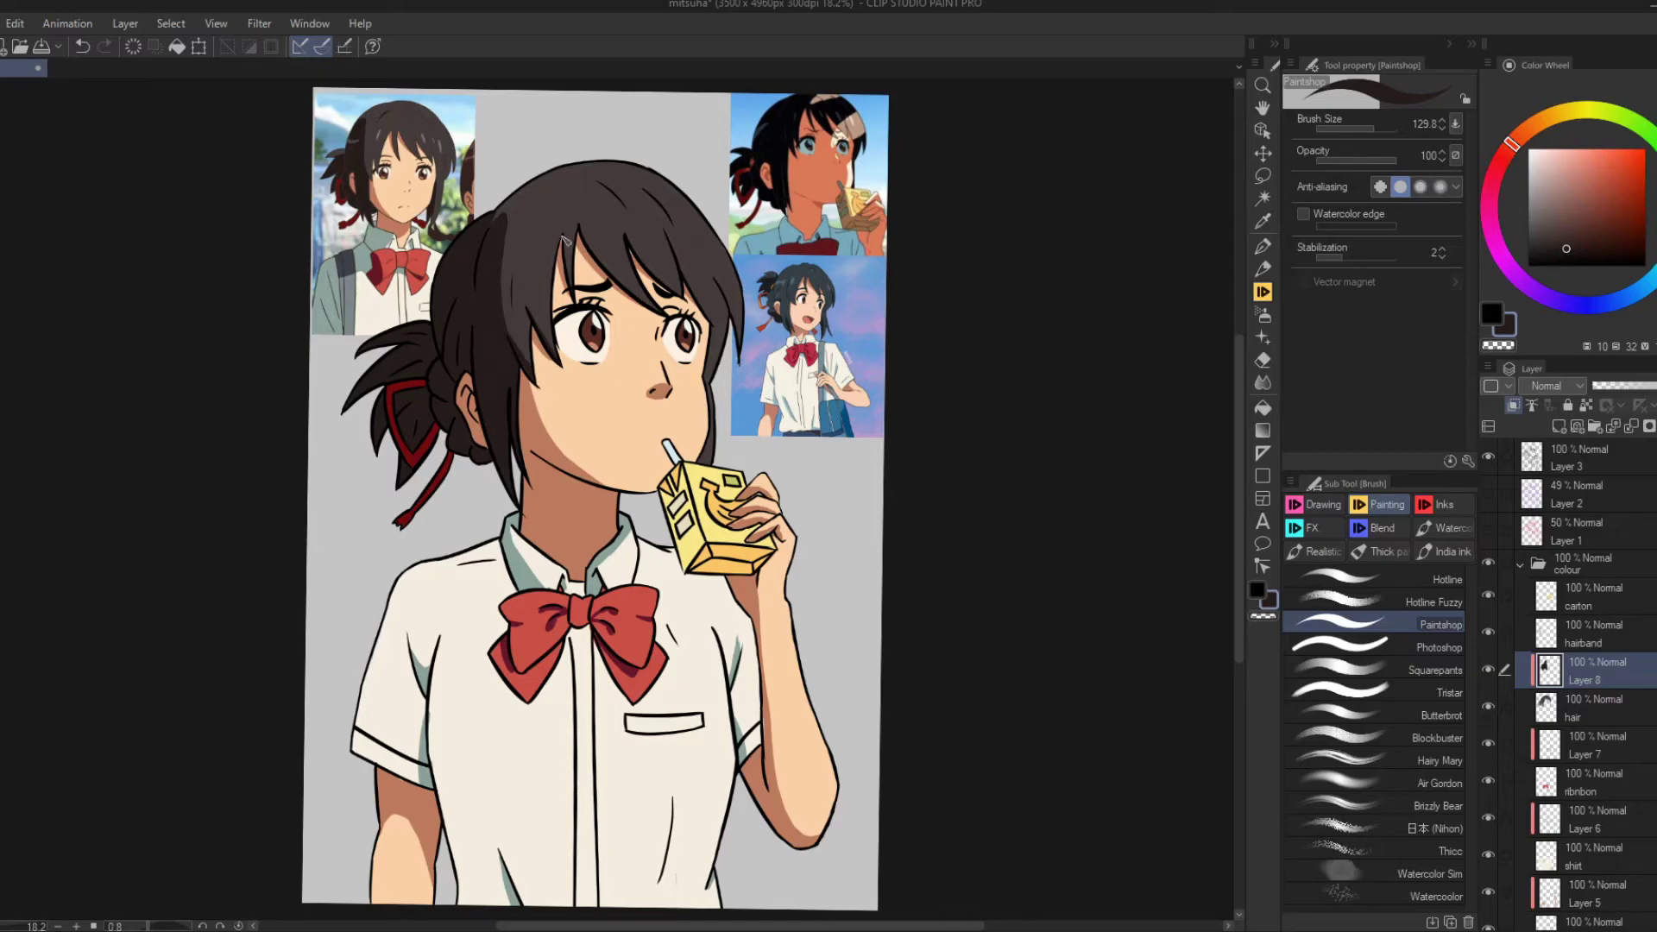
pyautogui.hotkey('ctrl', 'z')
pyautogui.moveTo(715, 332); pyautogui.dragTo(703, 464)
pyautogui.moveTo(725, 302); pyautogui.dragTo(728, 298)
# Sample a grey-green from the reference, paint highlights across the fringe and back of the hair, and save the file.
pyautogui.keyDown('alt'); pyautogui.click(431, 131); pyautogui.keyUp('alt')
pyautogui.moveTo(613, 224)
pyautogui.mouseDown()
pyautogui.moveTo(605, 252)
pyautogui.moveTo(692, 260)
pyautogui.mouseUp()
pyautogui.moveTo(461, 260); pyautogui.dragTo(435, 301)
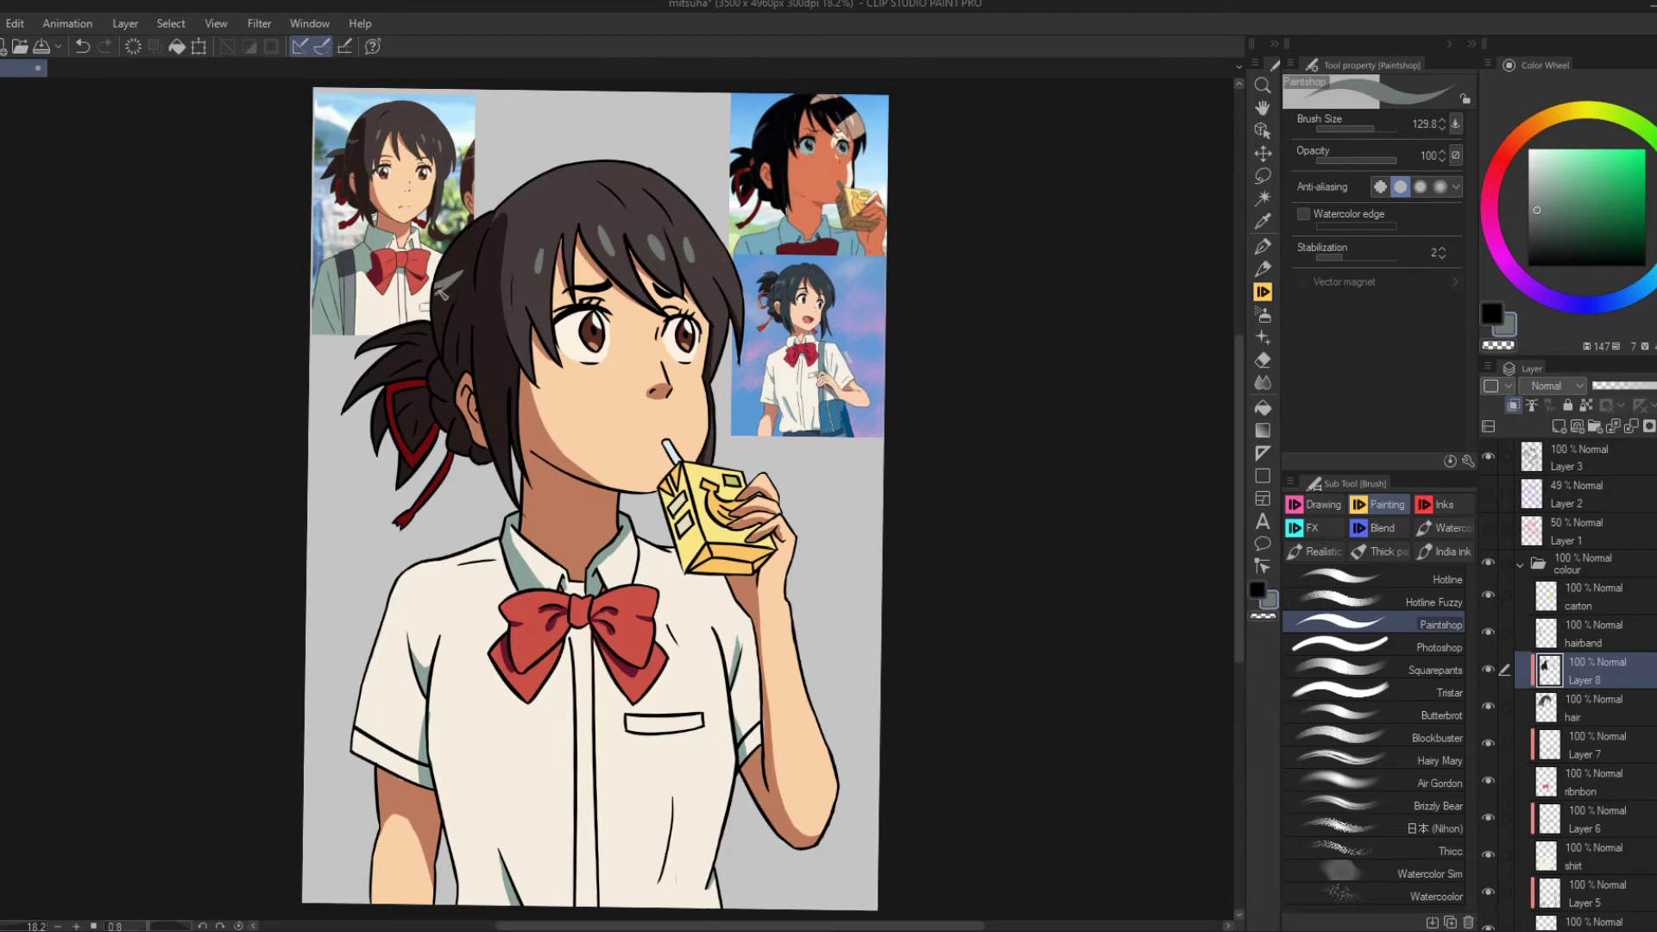
pyautogui.hotkey('ctrl', 'y')
pyautogui.press('c')
pyautogui.hotkey('ctrl', 's')
# Add a layer clipped to carton and shade the juice box's side face and underside in brown.
pyautogui.hotkey('ctrl', 'shift', 'n')
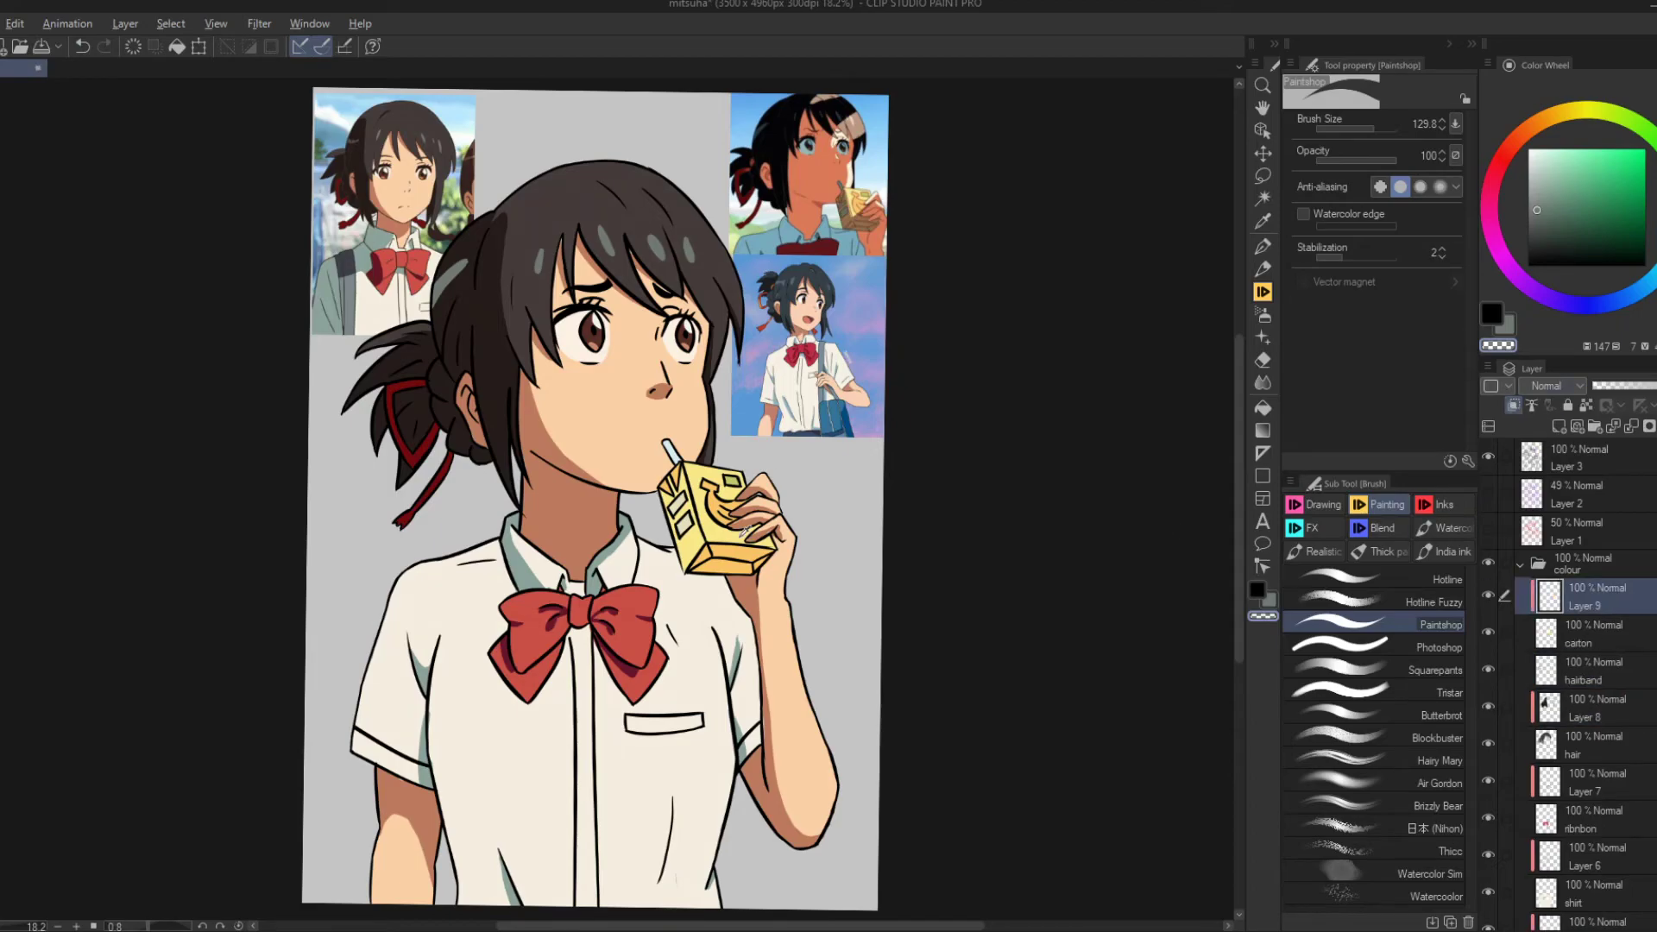
pyautogui.keyDown('alt'); pyautogui.click(691, 535); pyautogui.keyUp('alt')
pyautogui.scroll(3, 679, 556)
pyautogui.moveTo(678, 431)
pyautogui.mouseDown()
pyautogui.moveTo(695, 522)
pyautogui.moveTo(646, 531)
pyautogui.moveTo(655, 455)
pyautogui.mouseUp()
pyautogui.moveTo(655, 535); pyautogui.dragTo(712, 604)
# Deepen the juice box's side and underside shading on a second clipped layer set to Multiply.
pyautogui.hotkey('ctrl', 'shift', 'n')
pyautogui.moveTo(660, 436); pyautogui.dragTo(643, 475)
pyautogui.moveTo(695, 604); pyautogui.dragTo(833, 589)
pyautogui.click(1588, 596)
pyautogui.moveTo(1627, 386); pyautogui.dragTo(1597, 403)
pyautogui.hotkey('ctrl', 'z')
# Add another clipped Multiply layer, shade the lower front of the juice box in brown, and set the layer's opacity to 67%.
pyautogui.click(1559, 425)
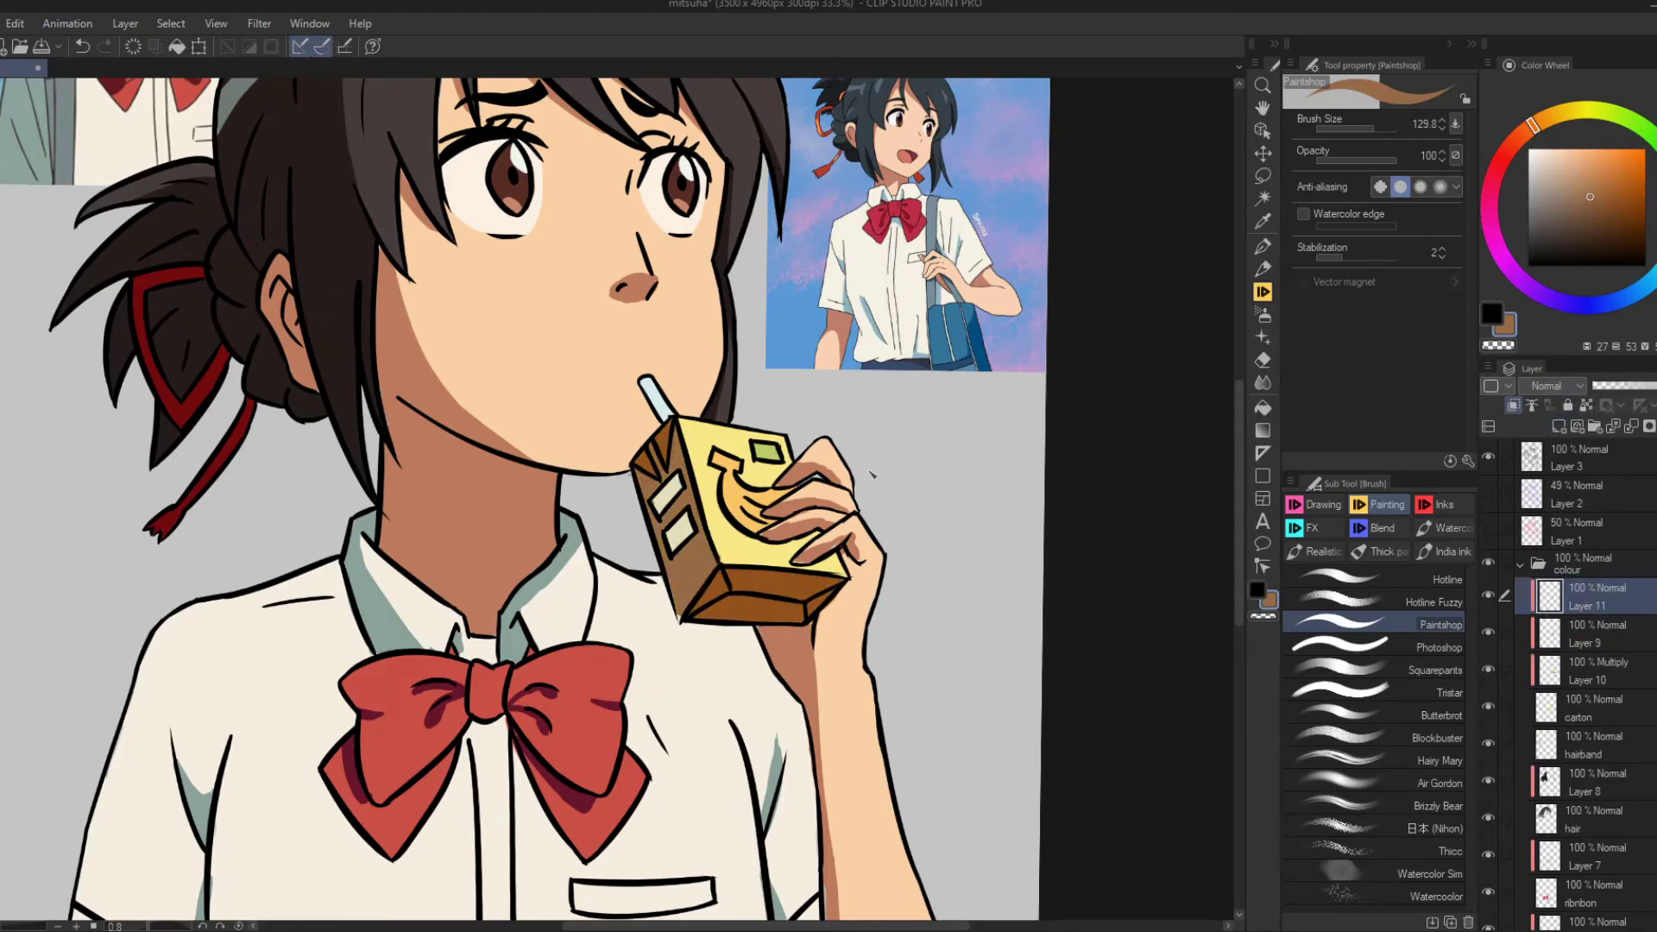
pyautogui.moveTo(820, 518); pyautogui.dragTo(773, 708)
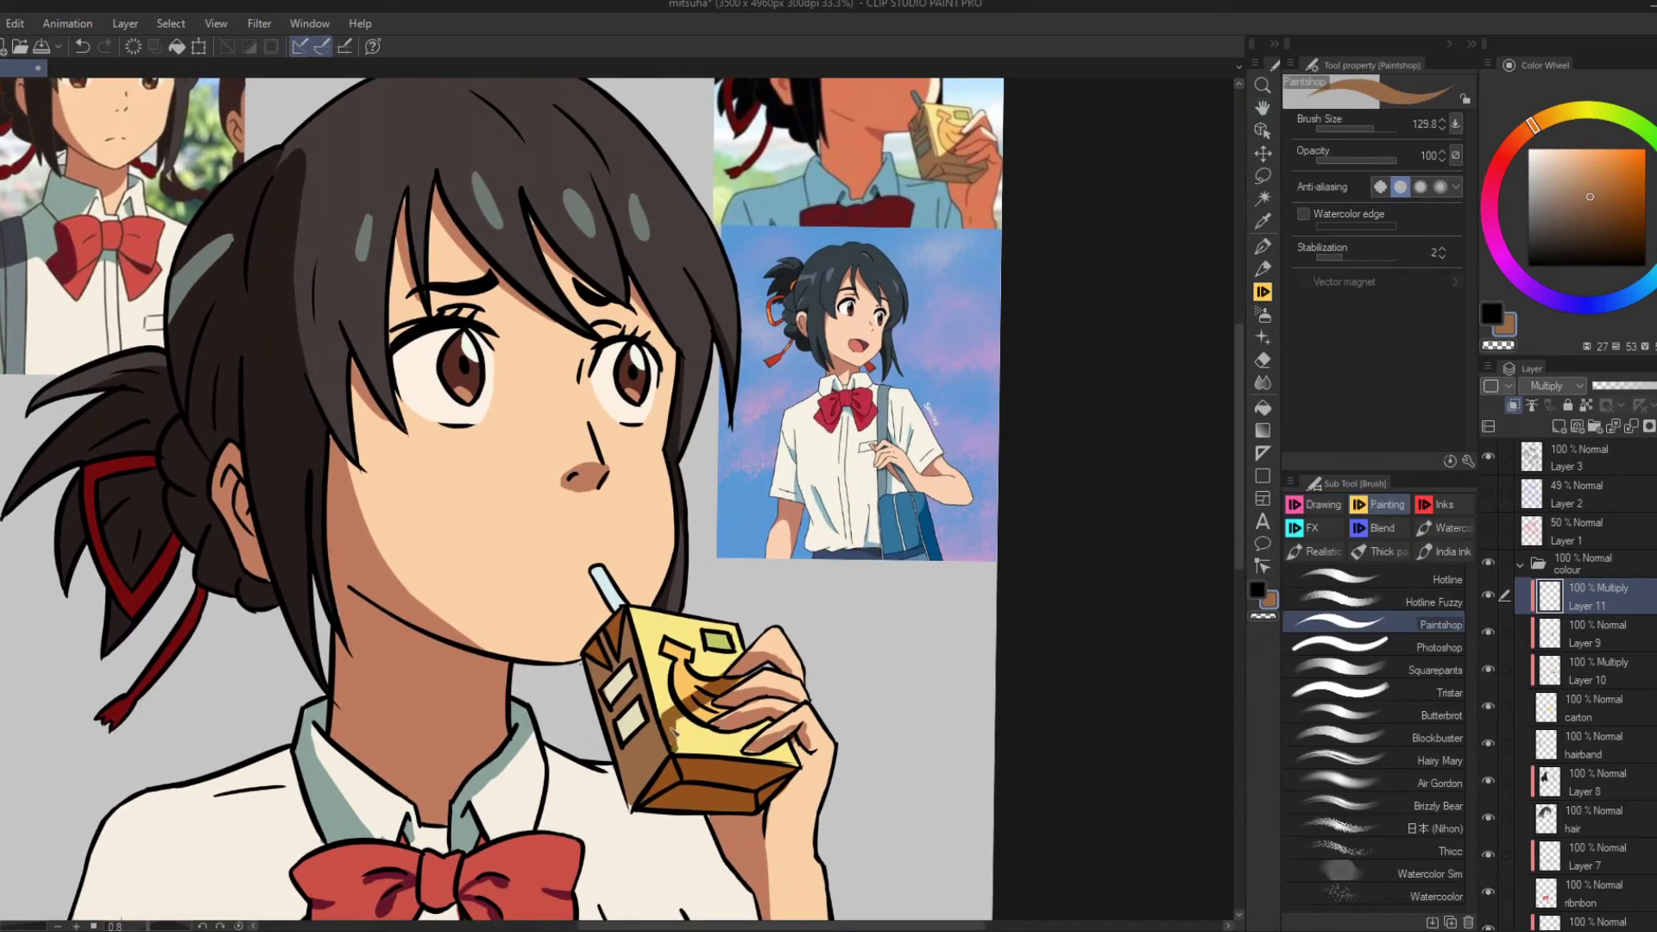
pyautogui.moveTo(1627, 386); pyautogui.dragTo(1638, 397)
# Lower Layer 9's opacity to 72%, touch up the carton shading on Layer 10 with the transparent brush, and save the file.
pyautogui.click(1588, 635)
pyautogui.click(1588, 671)
pyautogui.press('c')
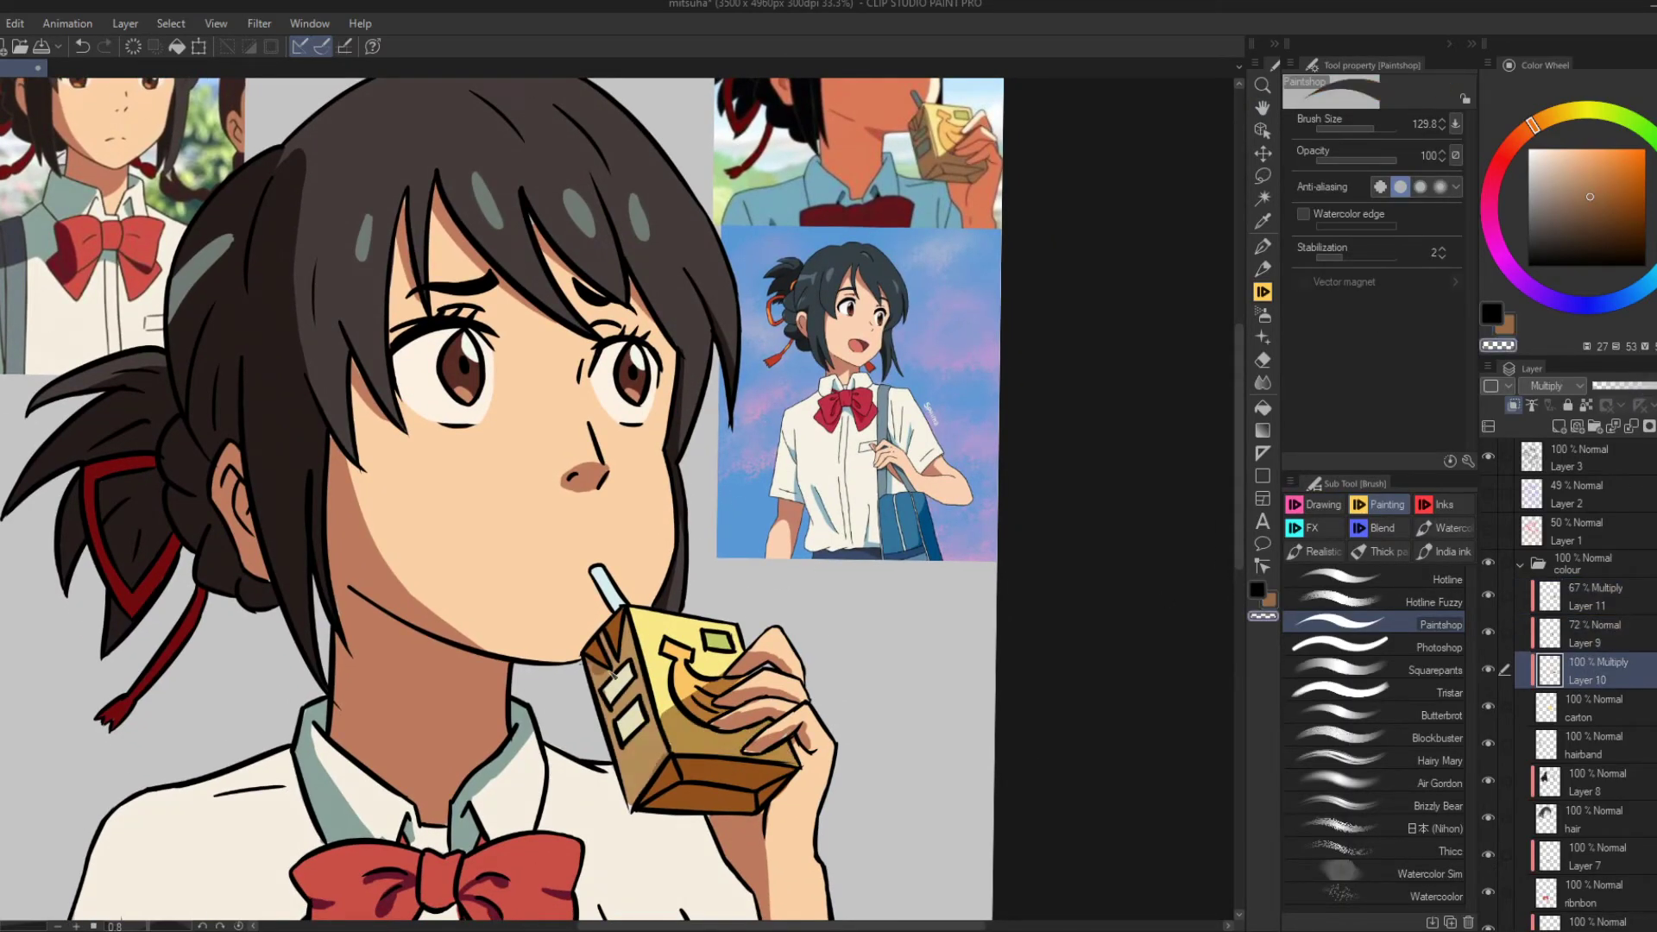
pyautogui.hotkey('ctrl', '0')
pyautogui.hotkey('ctrl', 's')
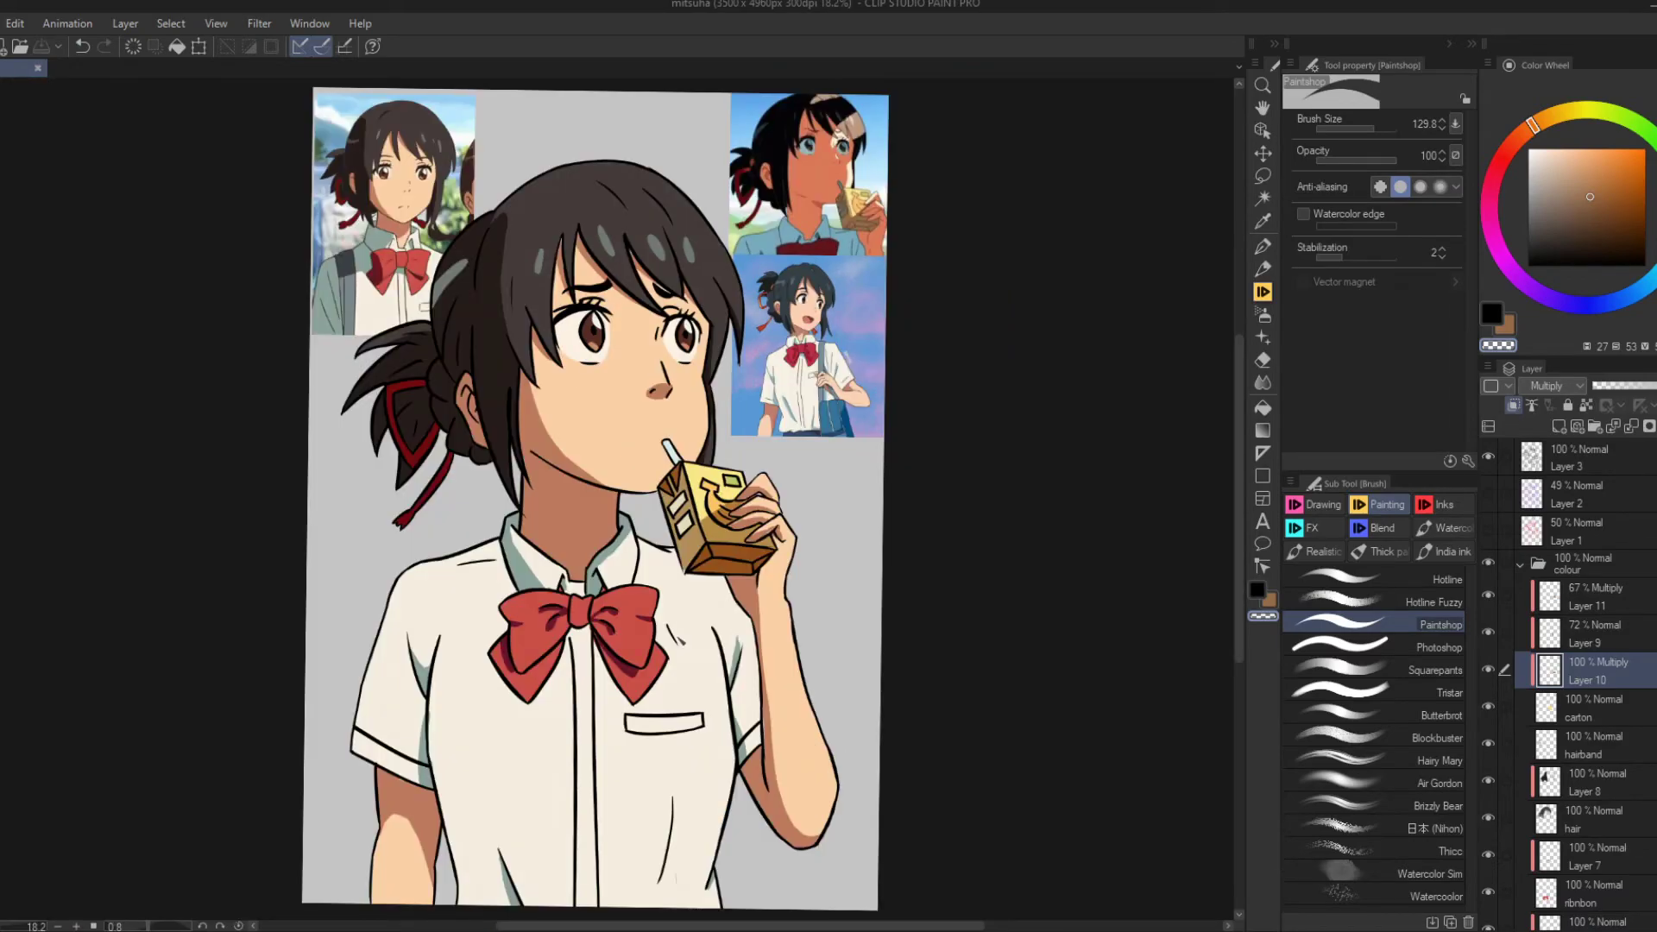
# Touch up the carton's front shading on Layer 11, then collapse the colour folder and hide the reference images.
pyautogui.hotkey('alt', ']')
pyautogui.hotkey('alt', ']')
pyautogui.moveTo(712, 514); pyautogui.dragTo(717, 530)
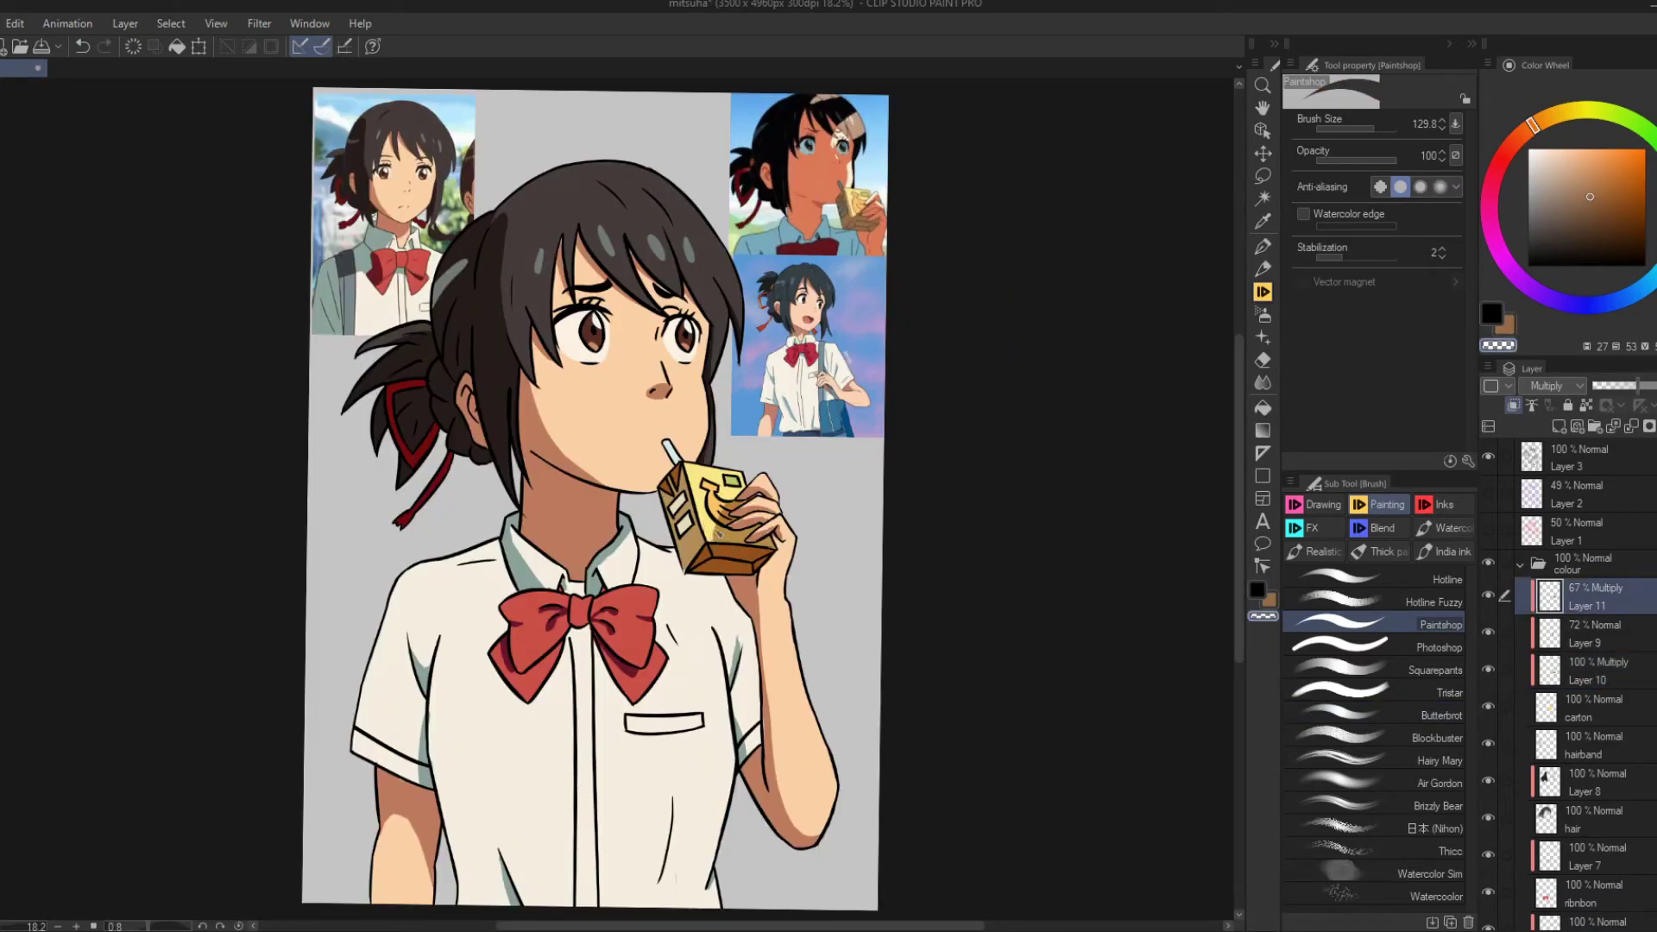
pyautogui.click(1526, 577)
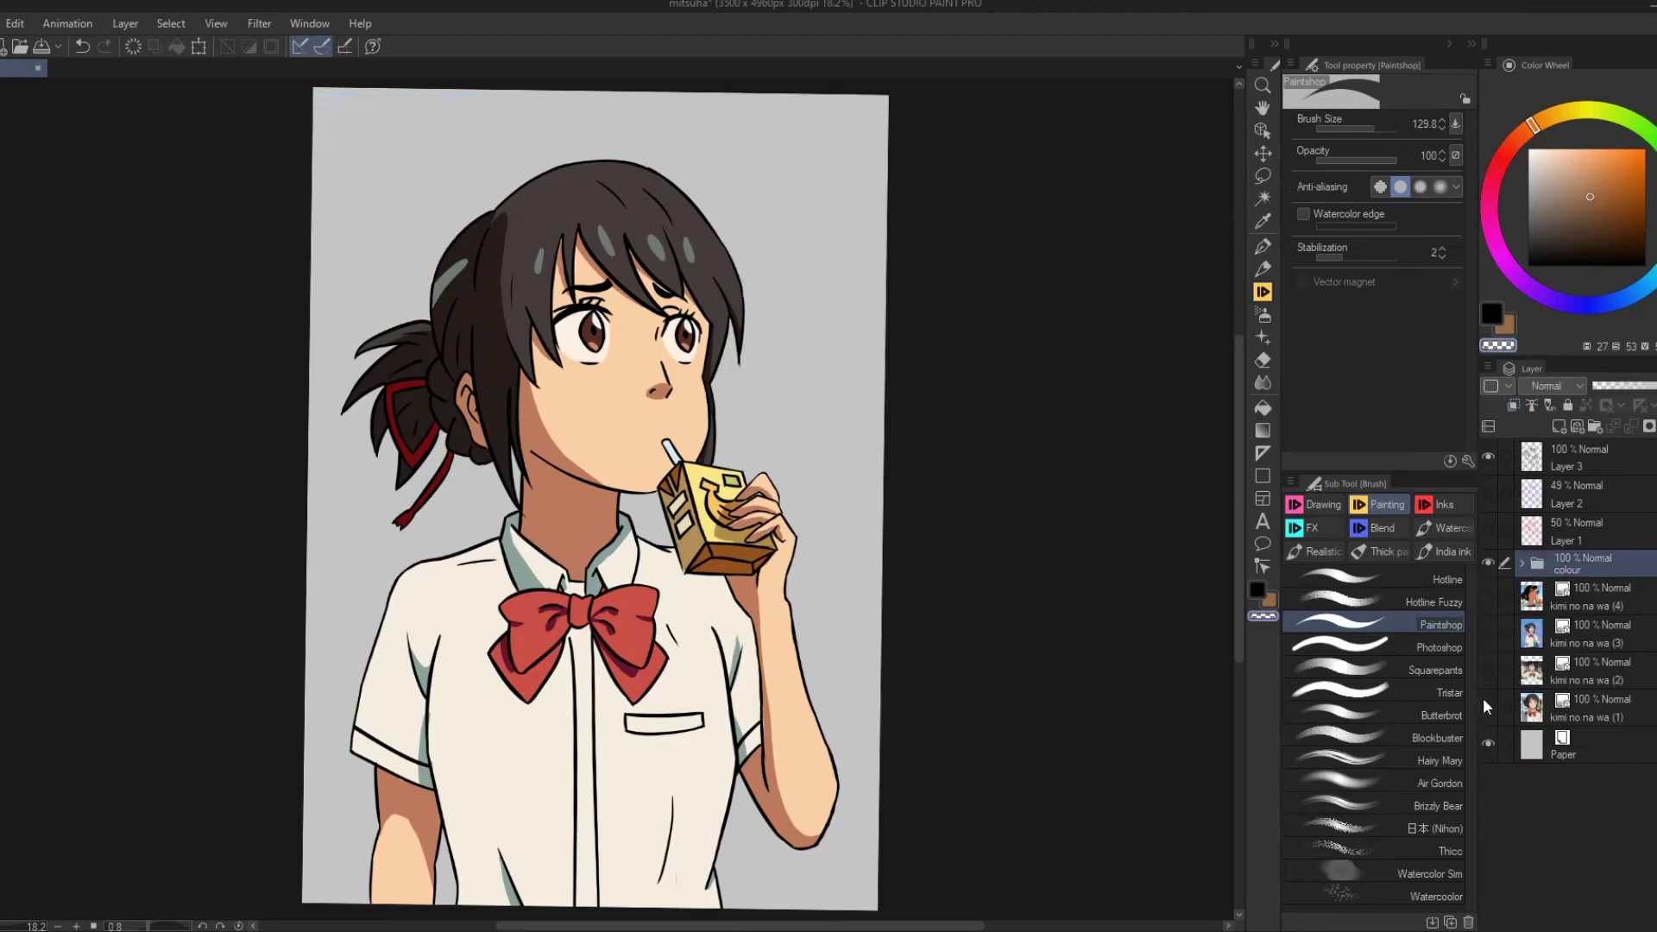
# Add a layer clipped to pupils and set up the Air Gordon airbrush with brown sampled from the iris.
pyautogui.scroll(-5, 1526, 577)
pyautogui.click(1626, 688)
pyautogui.scroll(-2, 1626, 688)
pyautogui.click(1580, 686)
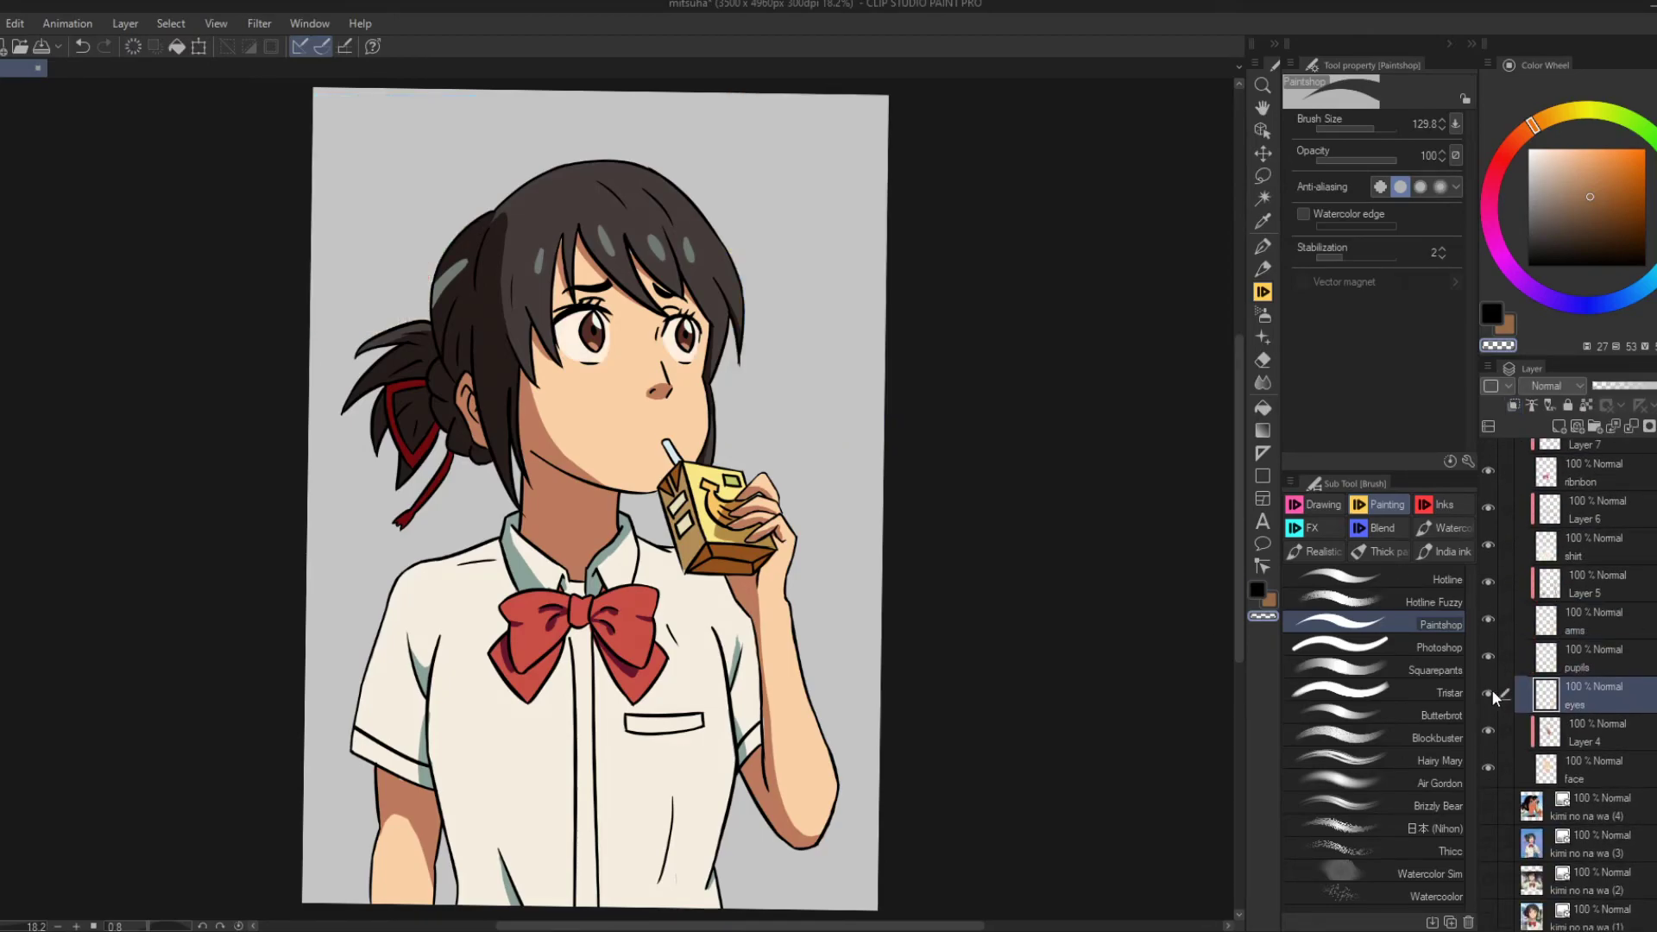
pyautogui.click(1559, 425)
pyautogui.keyDown('alt'); pyautogui.click(592, 332); pyautogui.keyUp('alt')
pyautogui.click(1432, 783)
pyautogui.scroll(3, 608, 340)
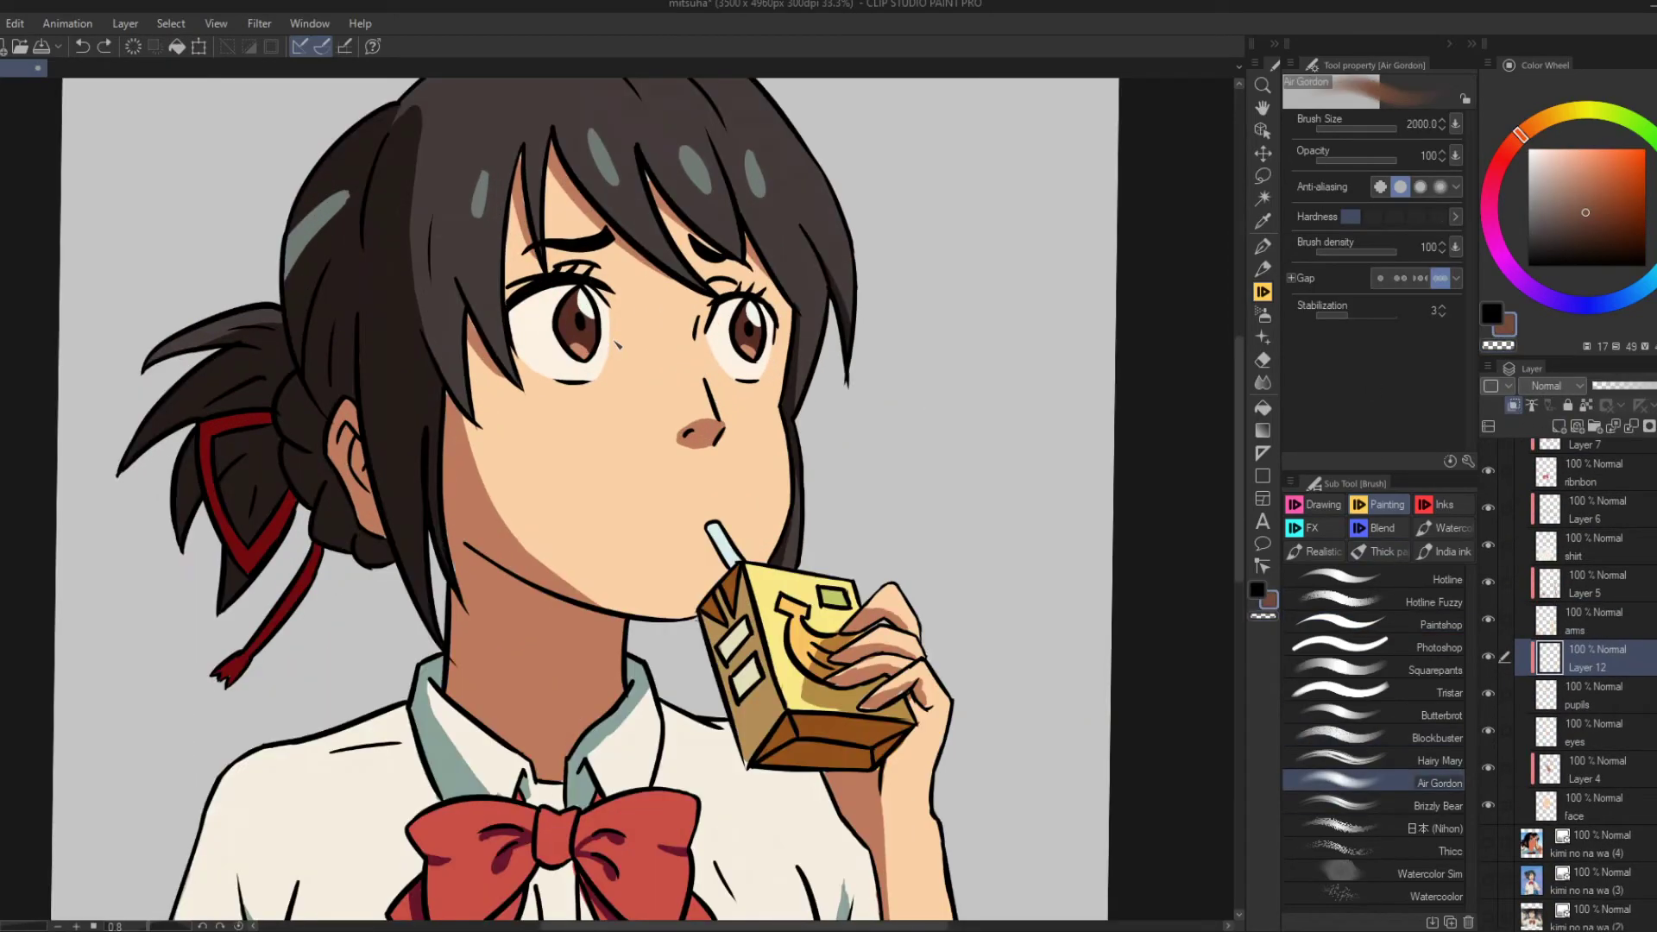
# Add a layer clipped to face beneath its shading layer for airbrushing in light peach.
pyautogui.keyDown('alt'); pyautogui.click(749, 362); pyautogui.keyUp('alt')
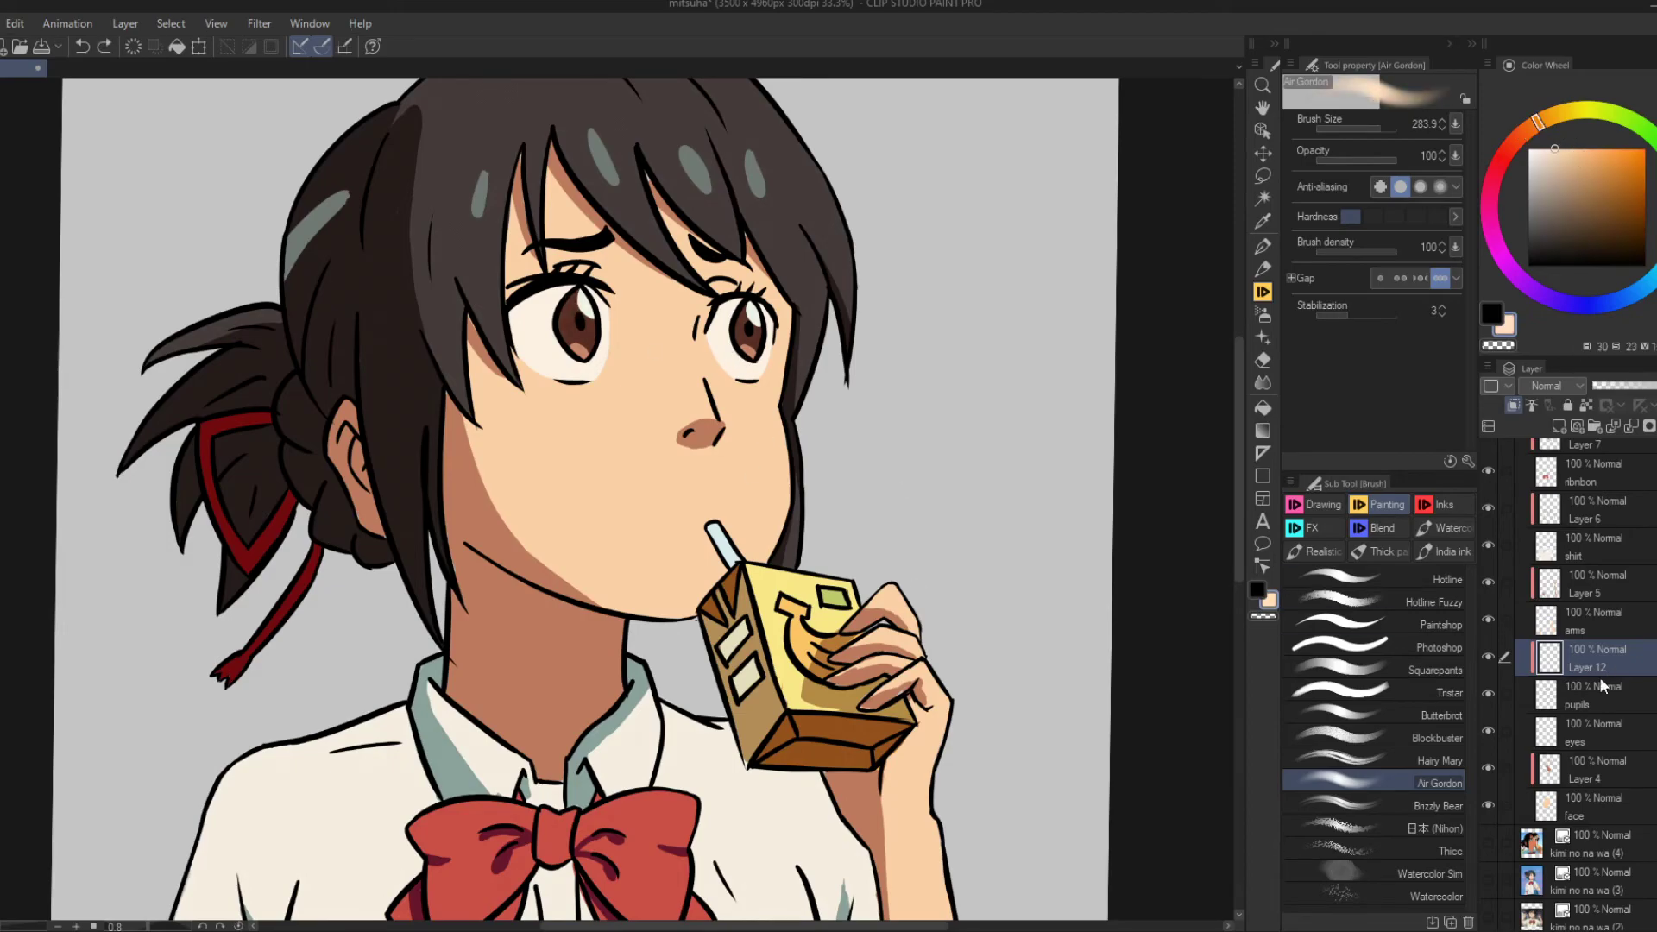
pyautogui.click(1596, 768)
pyautogui.click(1558, 425)
pyautogui.click(1516, 405)
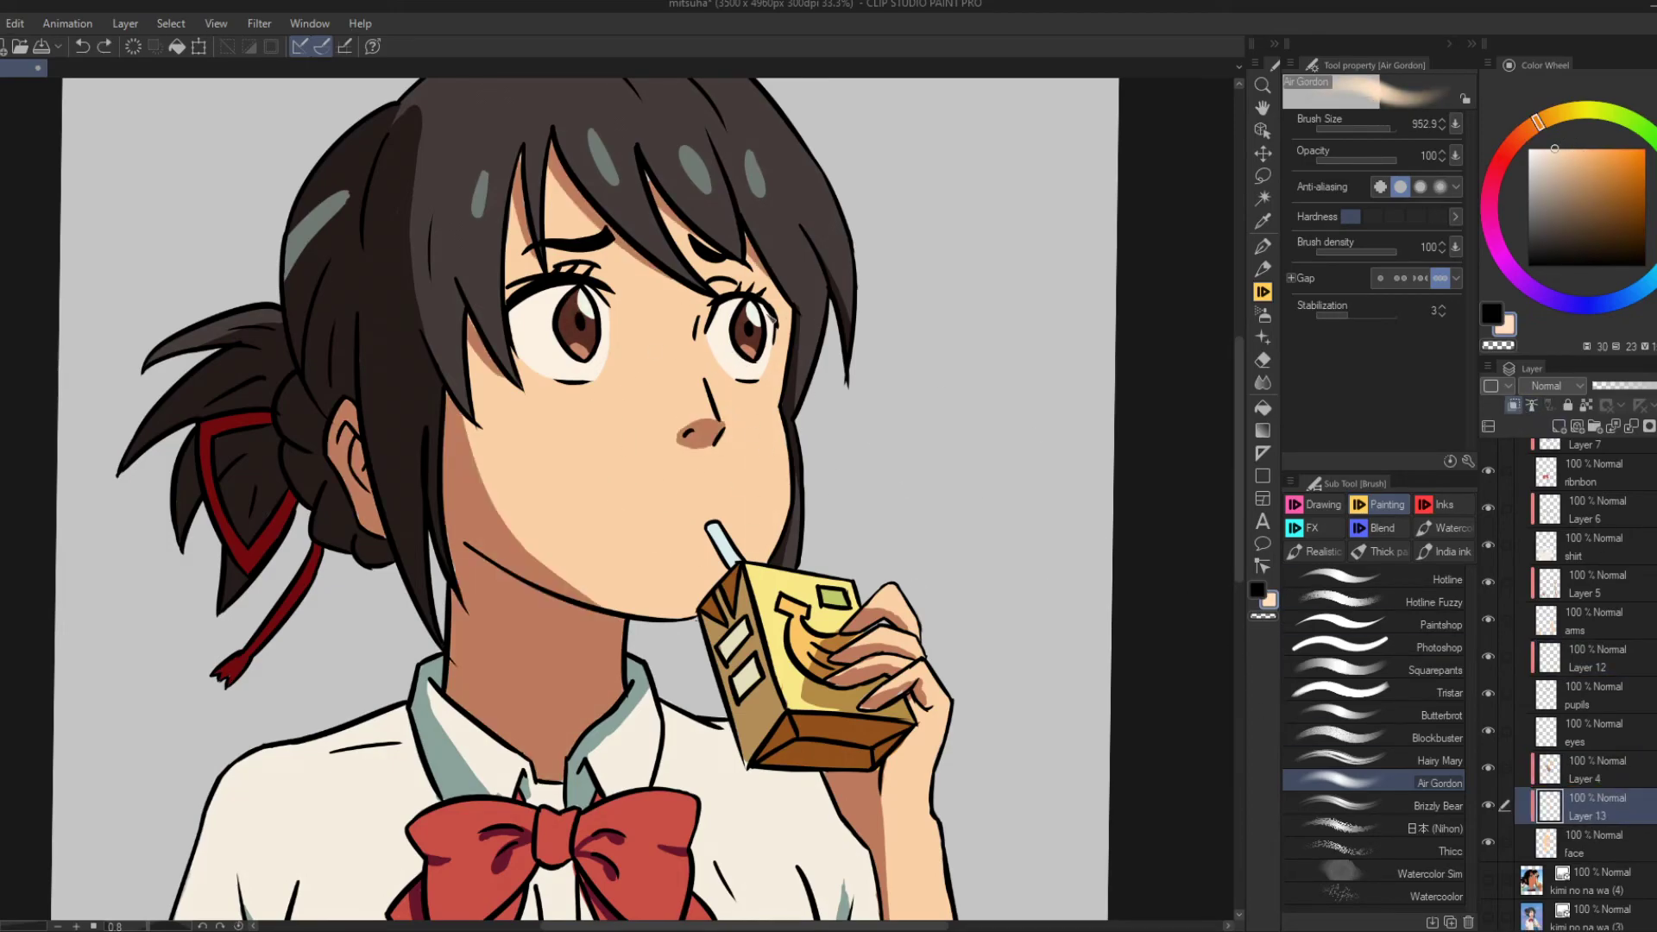
# Add a clipped layer for the hair and airbrush soft tones sampled from the drawing.
pyautogui.scroll(-3, 876, 257)
pyautogui.keyDown('alt'); pyautogui.click(652, 180); pyautogui.keyUp('alt')
pyautogui.scroll(10, 1588, 647)
pyautogui.click(1597, 769)
pyautogui.click(1559, 426)
pyautogui.keyDown('alt'); pyautogui.click(787, 607); pyautogui.keyUp('alt')
pyautogui.keyDown('alt'); pyautogui.click(674, 298); pyautogui.keyUp('alt')
pyautogui.keyDown('alt'); pyautogui.click(616, 304); pyautogui.keyUp('alt')
# Add a layer clipped to arms beneath its shading layer for soft airbrushing in a peach skin tone.
pyautogui.scroll(-3, 1588, 681)
pyautogui.scroll(-5, 1588, 682)
pyautogui.click(1588, 639)
pyautogui.click(1559, 425)
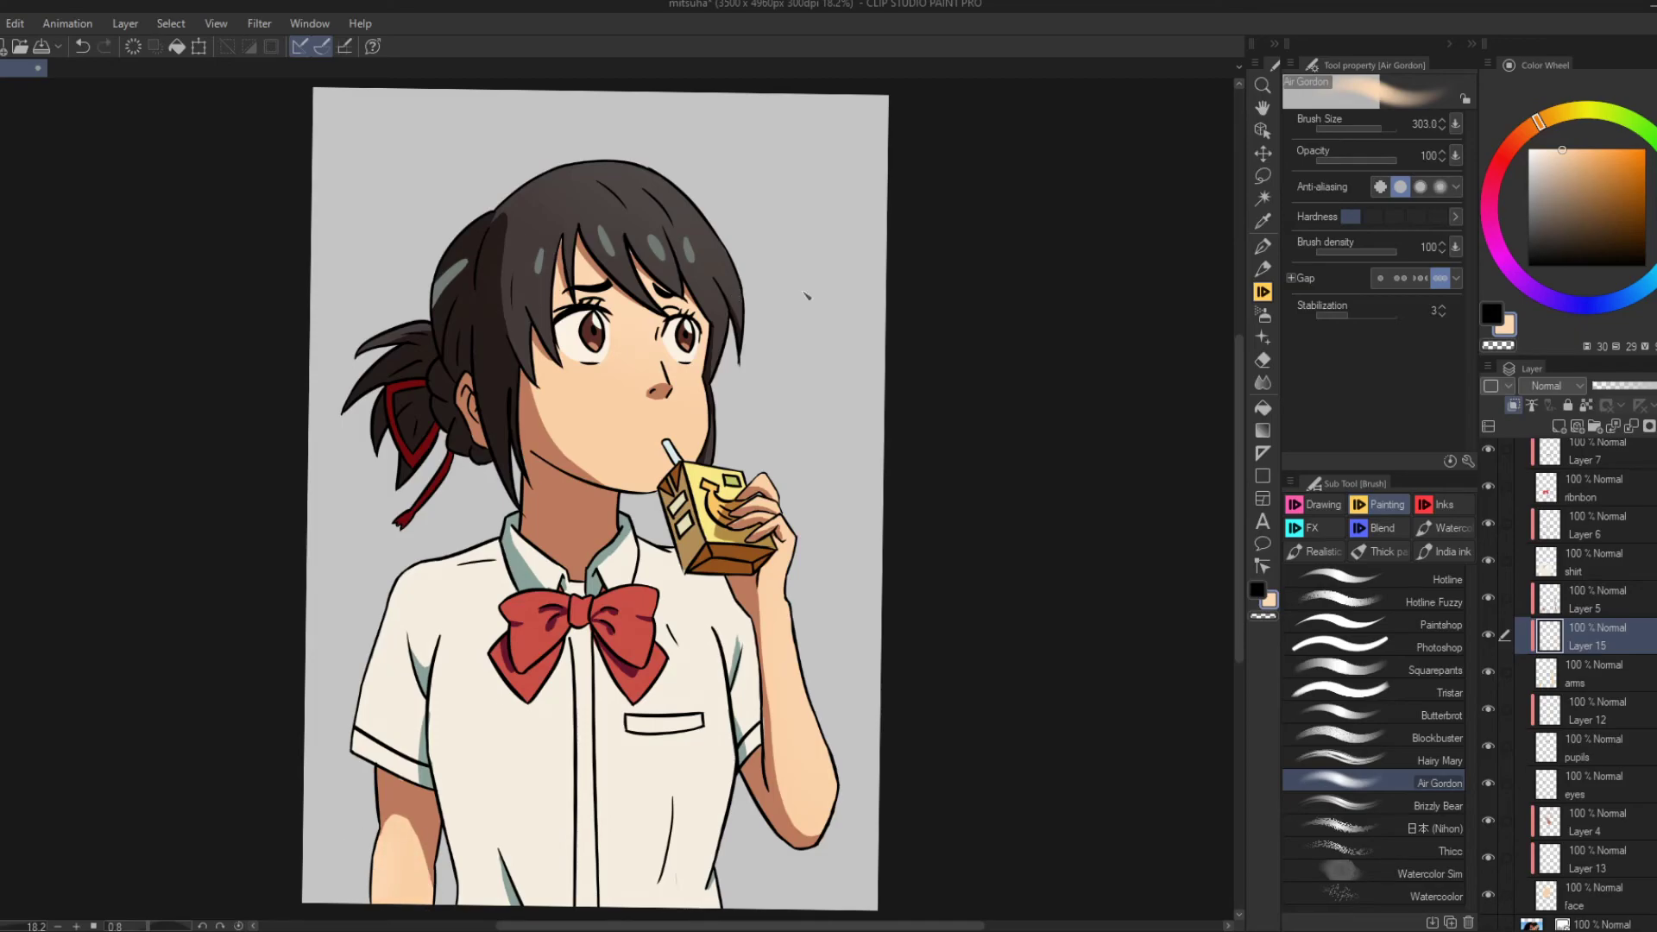
# Add a layer clipped to shirt beneath its shading and airbrush a pale off-white tint at brush size 583.6.
pyautogui.keyDown('alt'); pyautogui.click(715, 598); pyautogui.keyUp('alt')
pyautogui.click(1588, 561)
pyautogui.click(1559, 425)
pyautogui.moveTo(682, 587); pyautogui.dragTo(725, 673)
pyautogui.hotkey('ctrl', 'z')
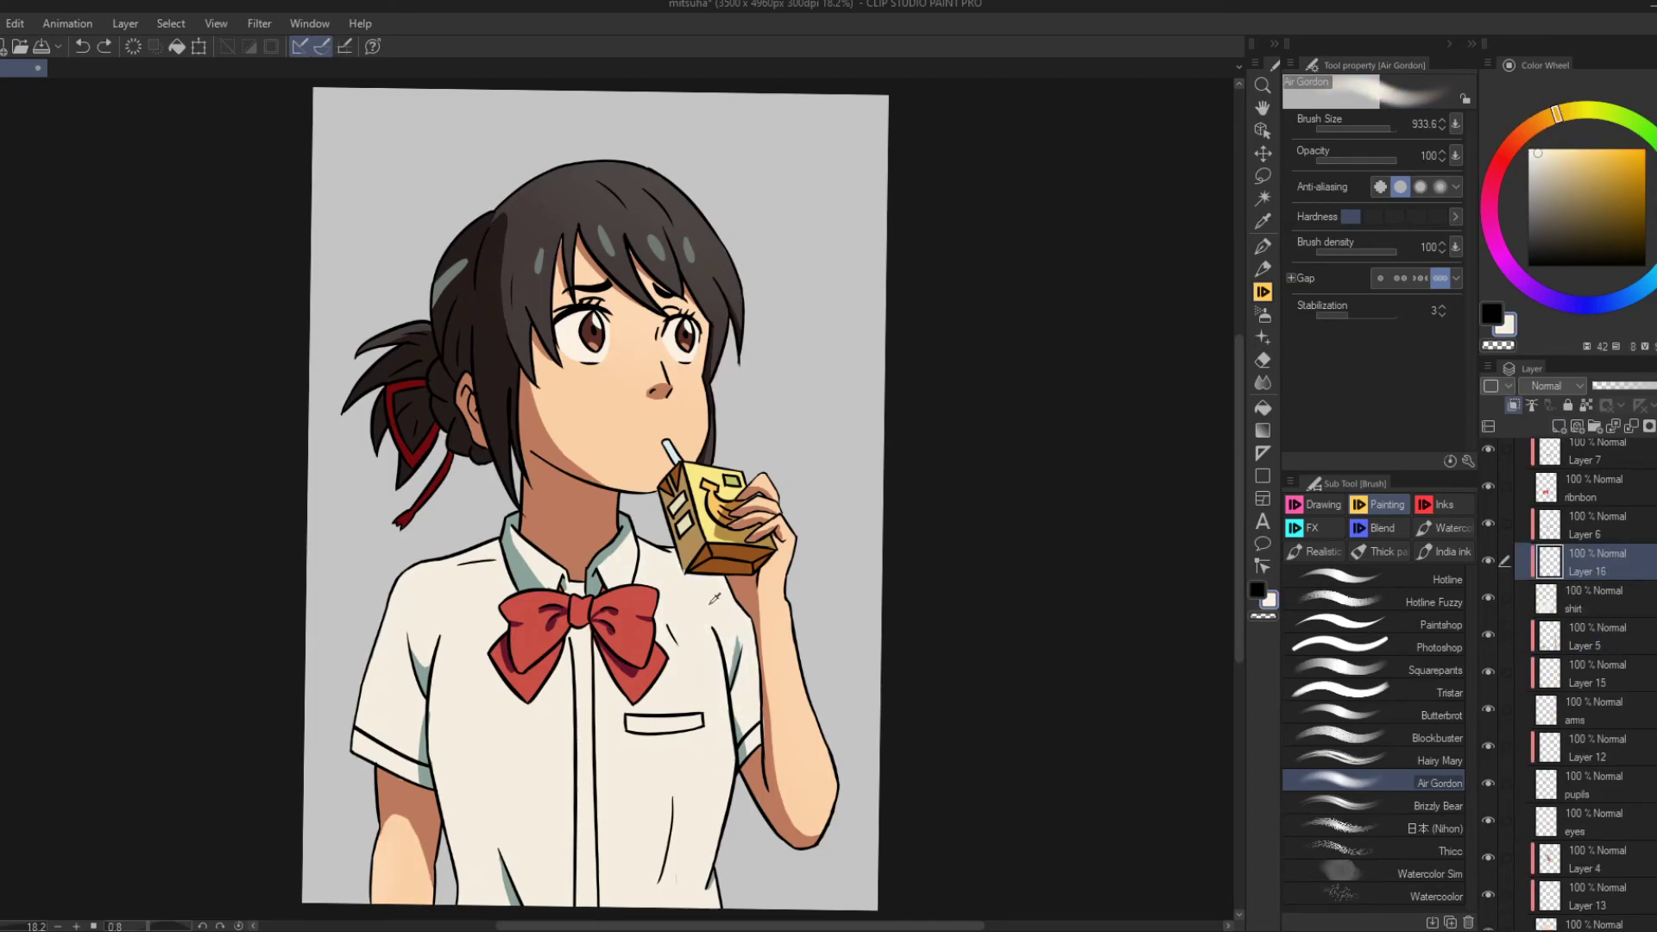
pyautogui.press('[')
# Show the kimi no na wa (4) reference, colour the paper light blue and add a new layer beneath the colour folder.
pyautogui.scroll(-10, 1589, 604)
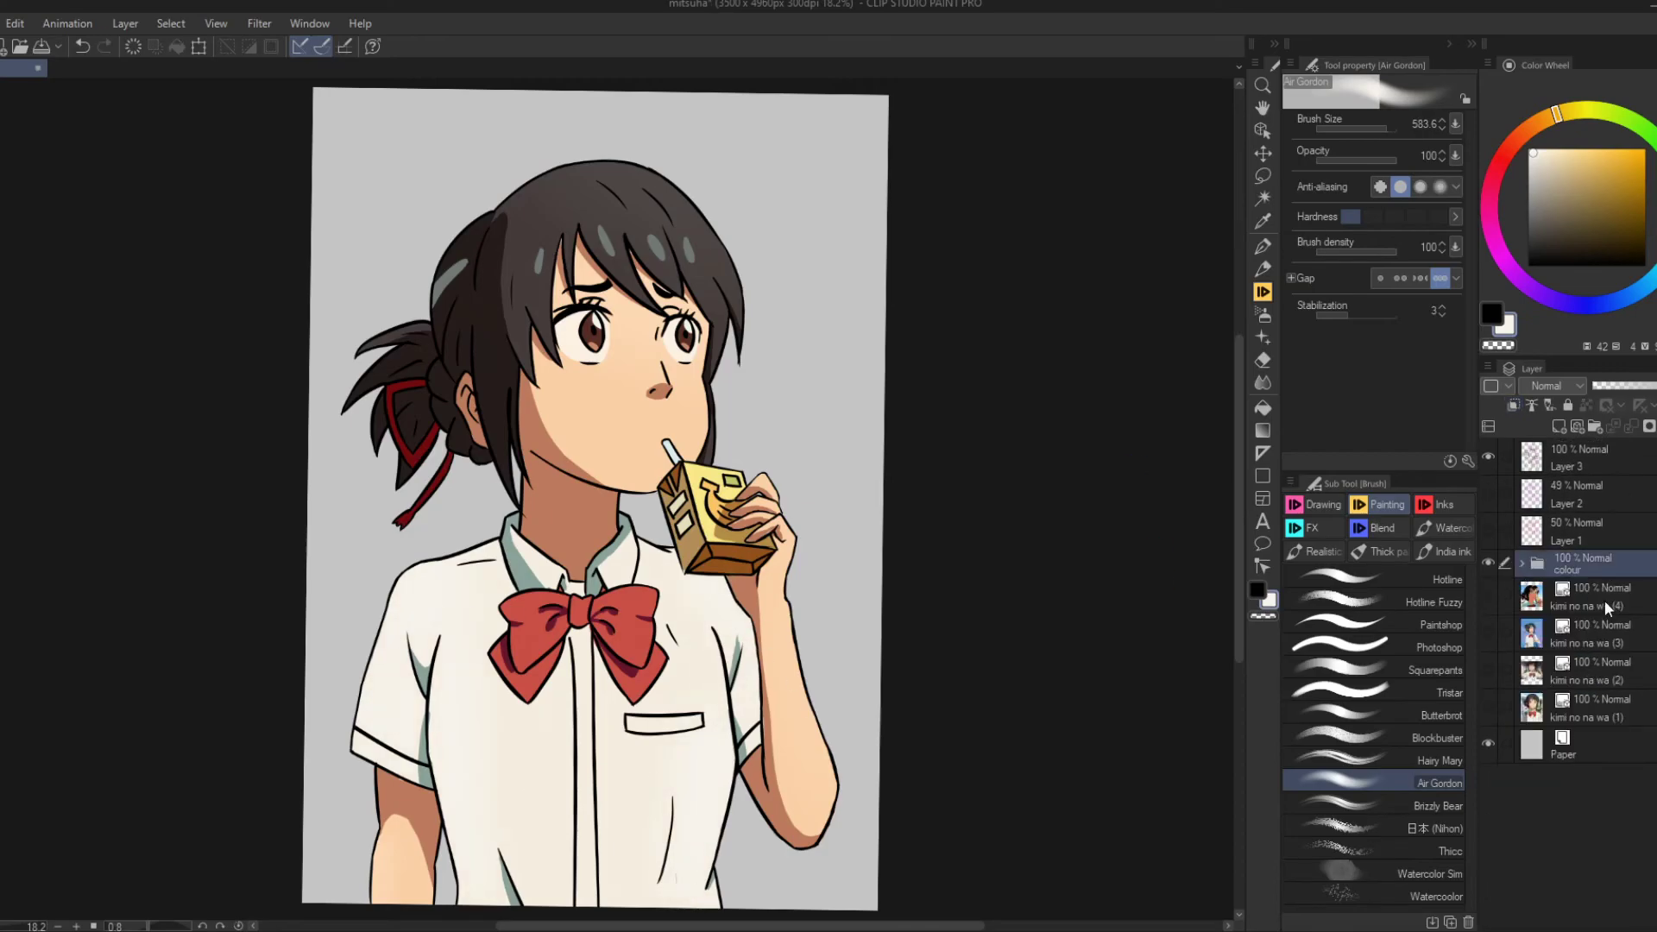
pyautogui.click(1488, 632)
pyautogui.click(1553, 781)
pyautogui.click(1559, 425)
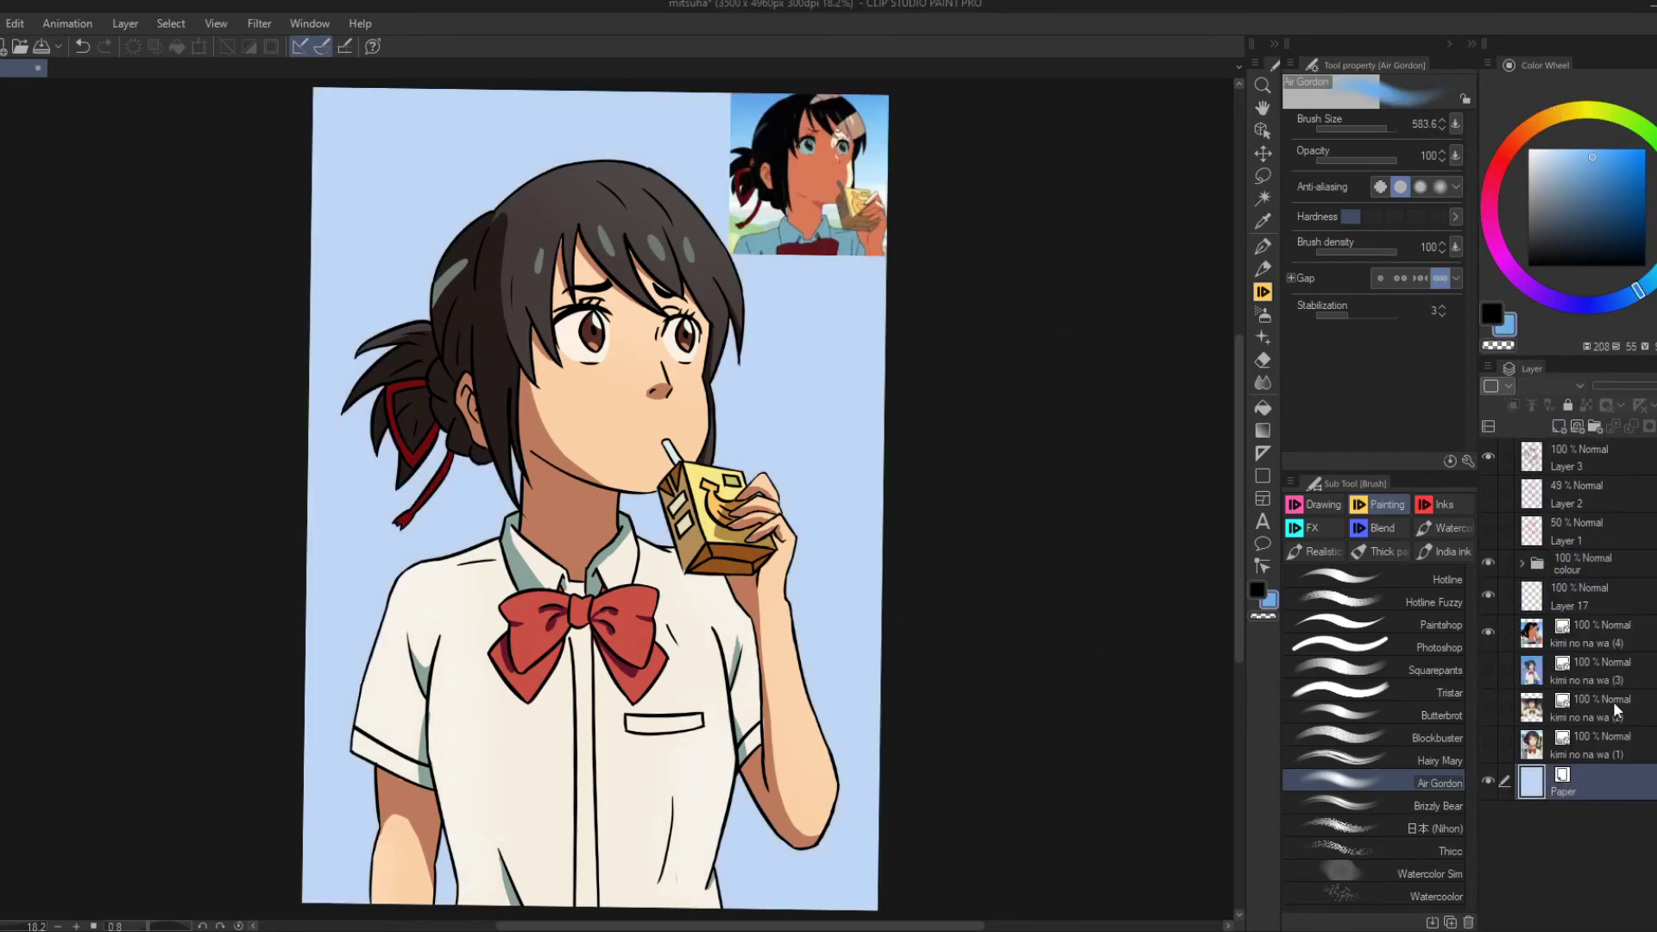
# Paint a soft light-green band across the base of the backdrop with the Hotline Fuzzy brush at size 892.2.
pyautogui.click(1371, 665)
pyautogui.press(']')
pyautogui.moveTo(863, 794); pyautogui.dragTo(829, 871)
pyautogui.hotkey('ctrl', 'z')
pyautogui.click(1380, 602)
pyautogui.moveTo(863, 777)
pyautogui.mouseDown()
pyautogui.moveTo(811, 863)
pyautogui.moveTo(729, 854)
pyautogui.mouseUp()
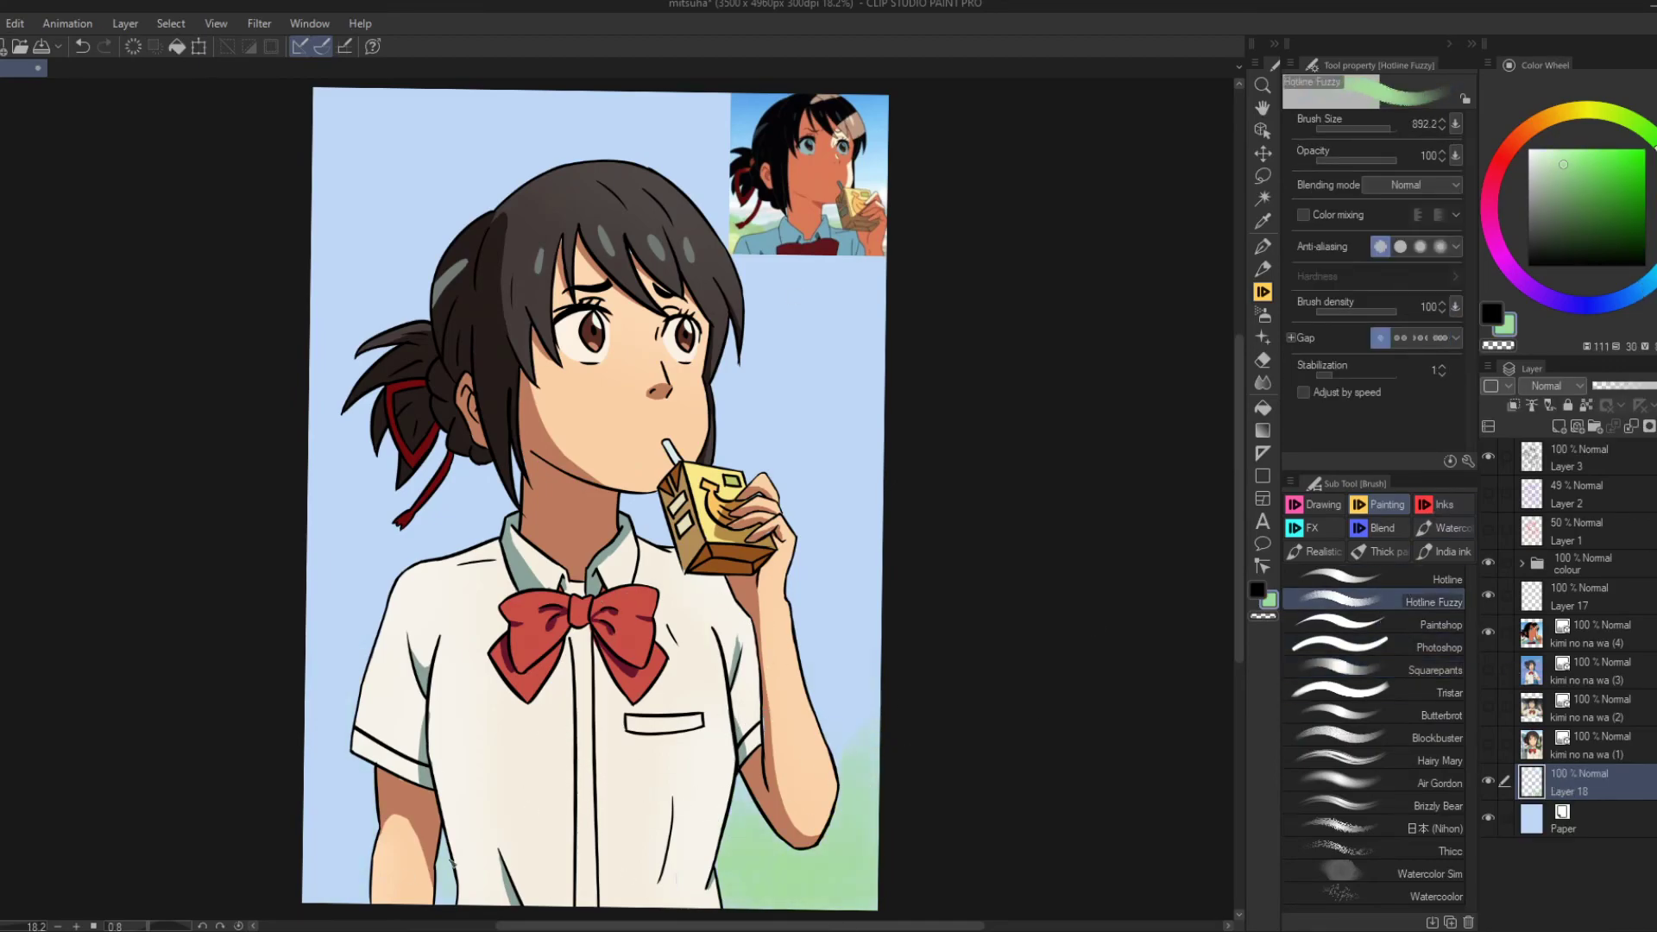
pyautogui.moveTo(450, 861); pyautogui.dragTo(691, 854)
# Add a layer beneath the green band and brush a pale off-white haze, sampled from the shirt, above the green.
pyautogui.hotkey('ctrl', 'shift', 'n')
pyautogui.keyDown('alt'); pyautogui.click(604, 777); pyautogui.keyUp('alt')
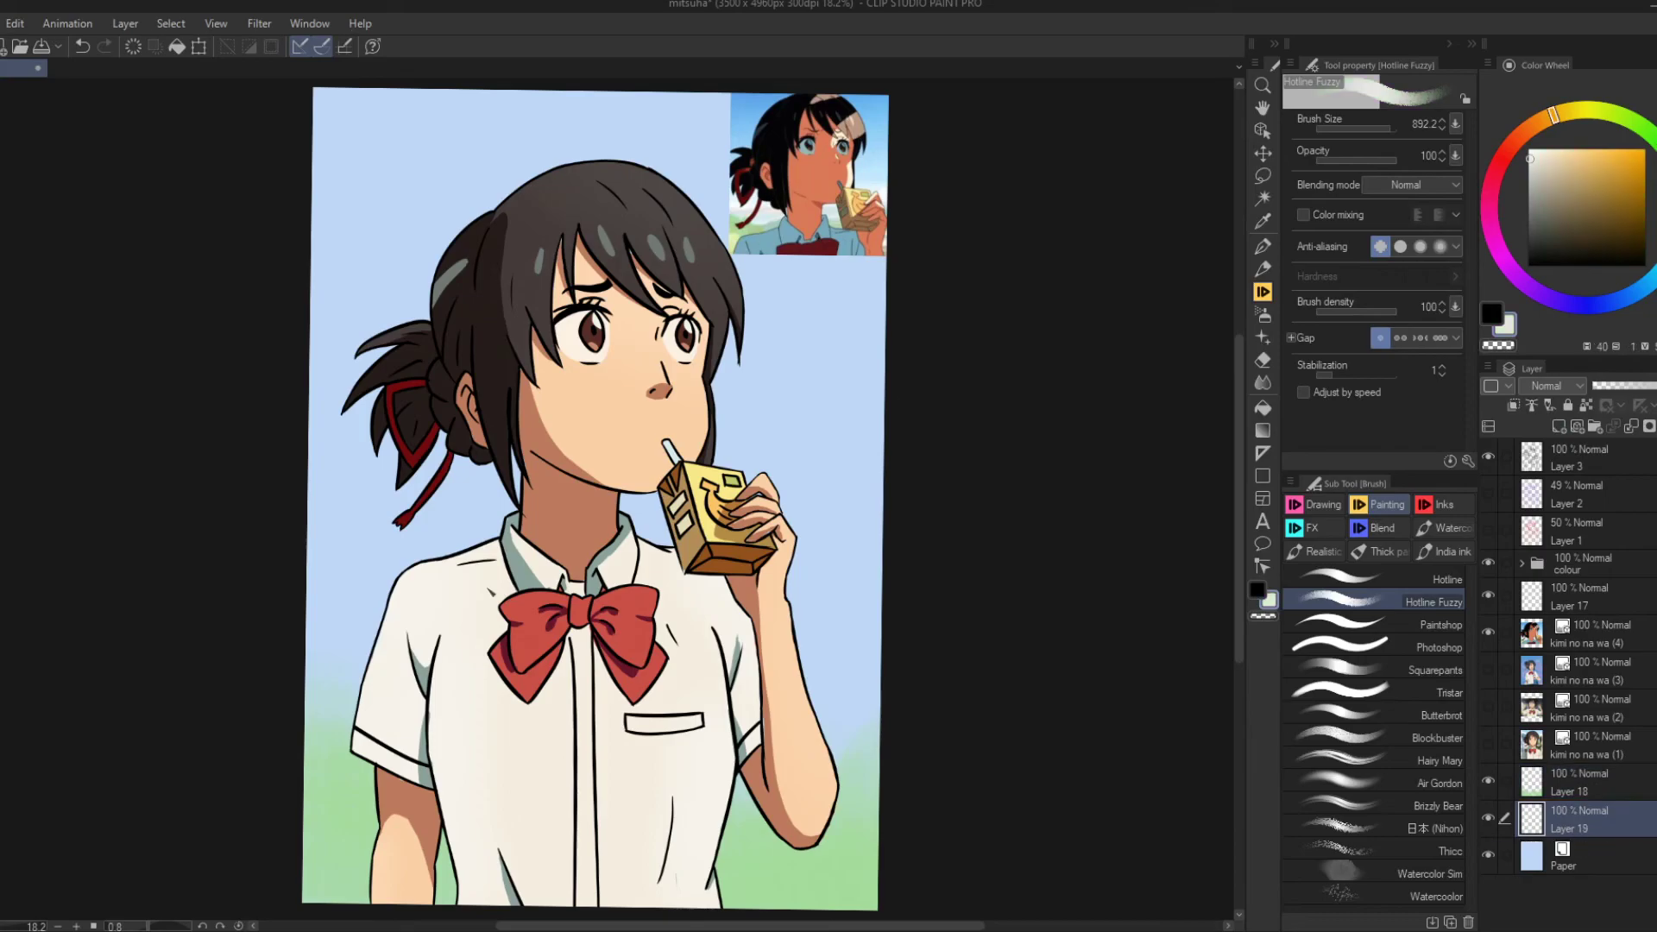
pyautogui.moveTo(863, 569); pyautogui.dragTo(859, 694)
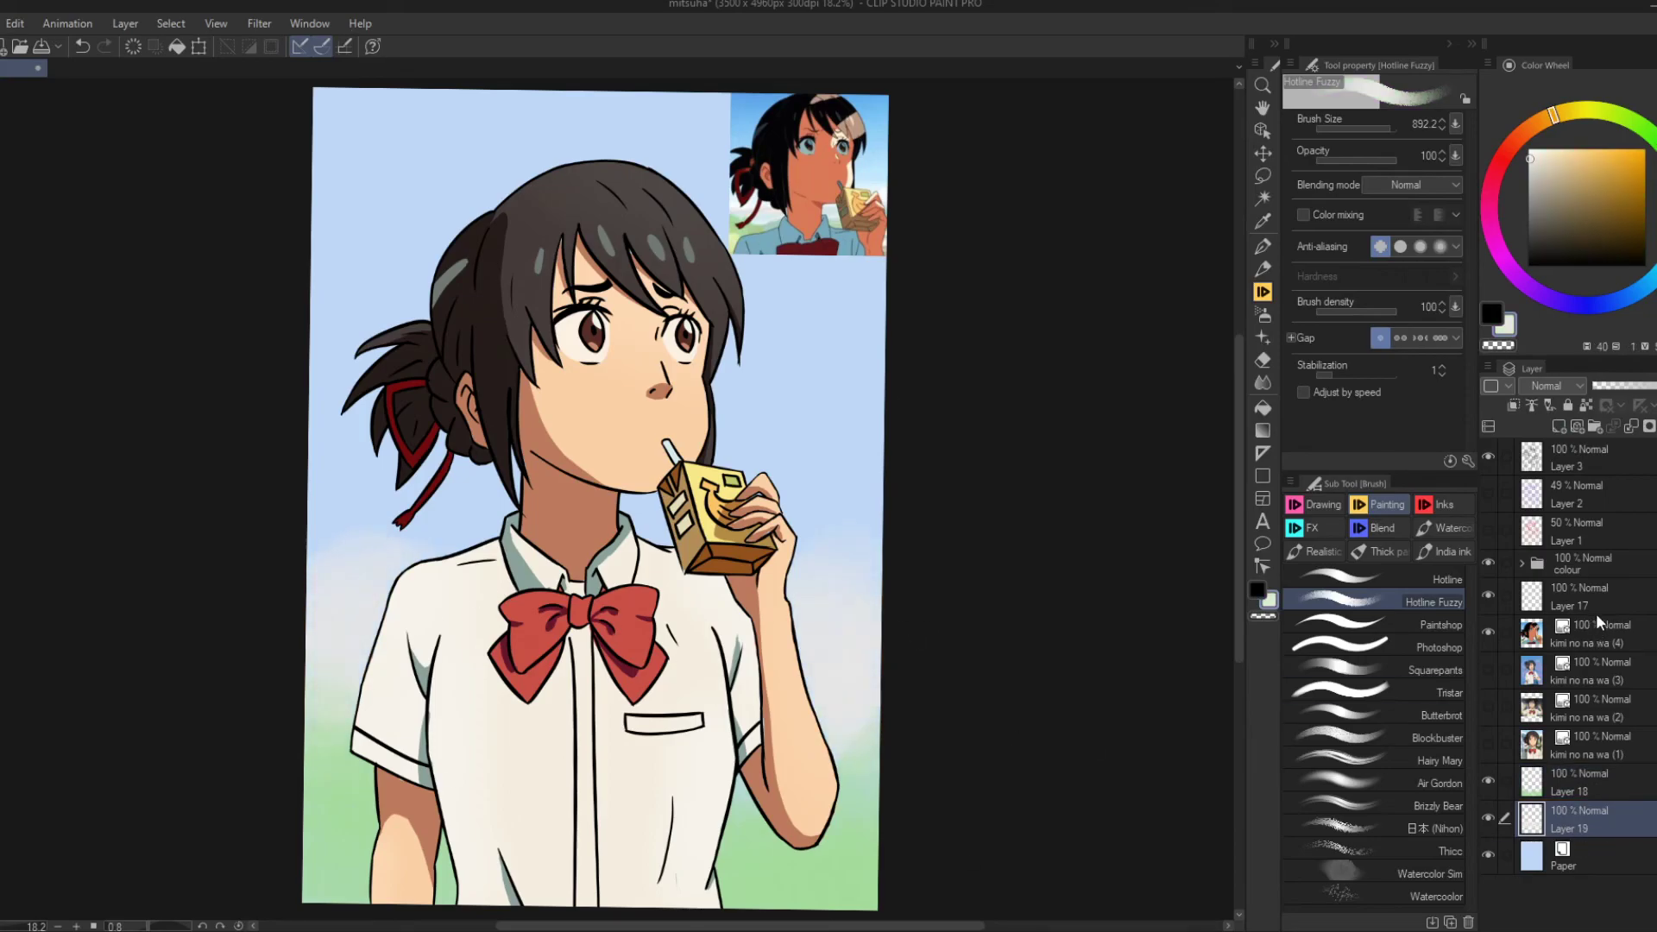
# On a new layer above the green one, paint the upper sky in the reference's deeper blue and smooth it with Blend Master Flash.
pyautogui.click(1559, 427)
pyautogui.keyDown('alt'); pyautogui.click(760, 91); pyautogui.keyUp('alt')
pyautogui.moveTo(742, 104)
pyautogui.mouseDown()
pyautogui.moveTo(414, 216)
pyautogui.moveTo(670, 256)
pyautogui.mouseUp()
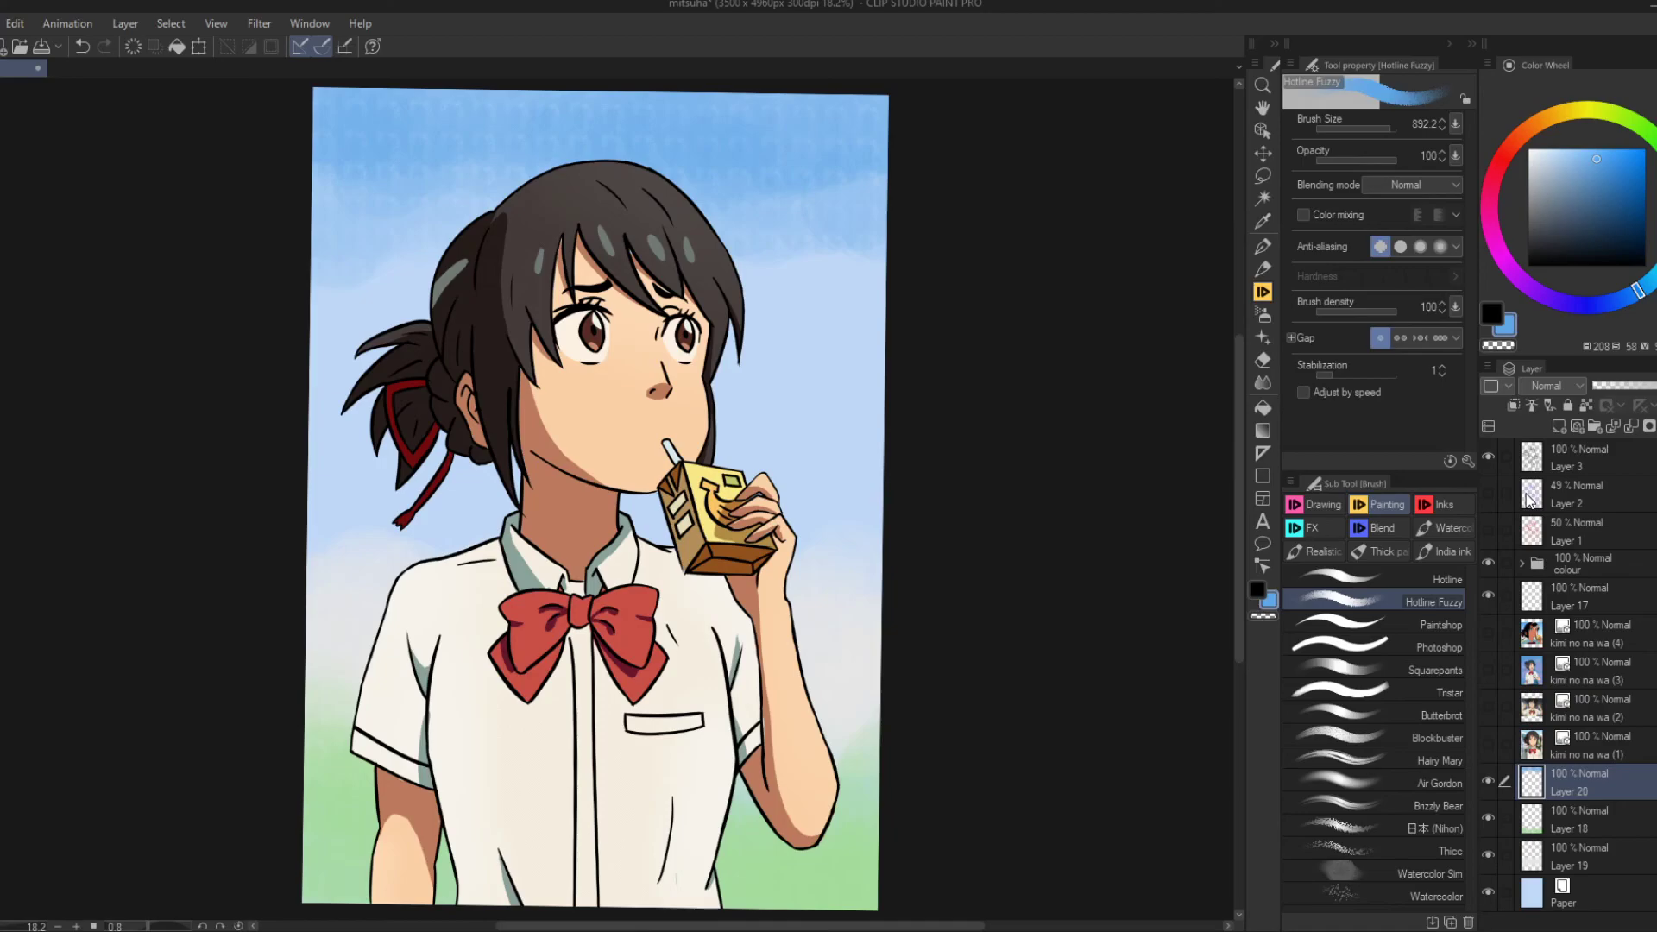
pyautogui.hotkey('ctrl', 'z')
pyautogui.click(1416, 579)
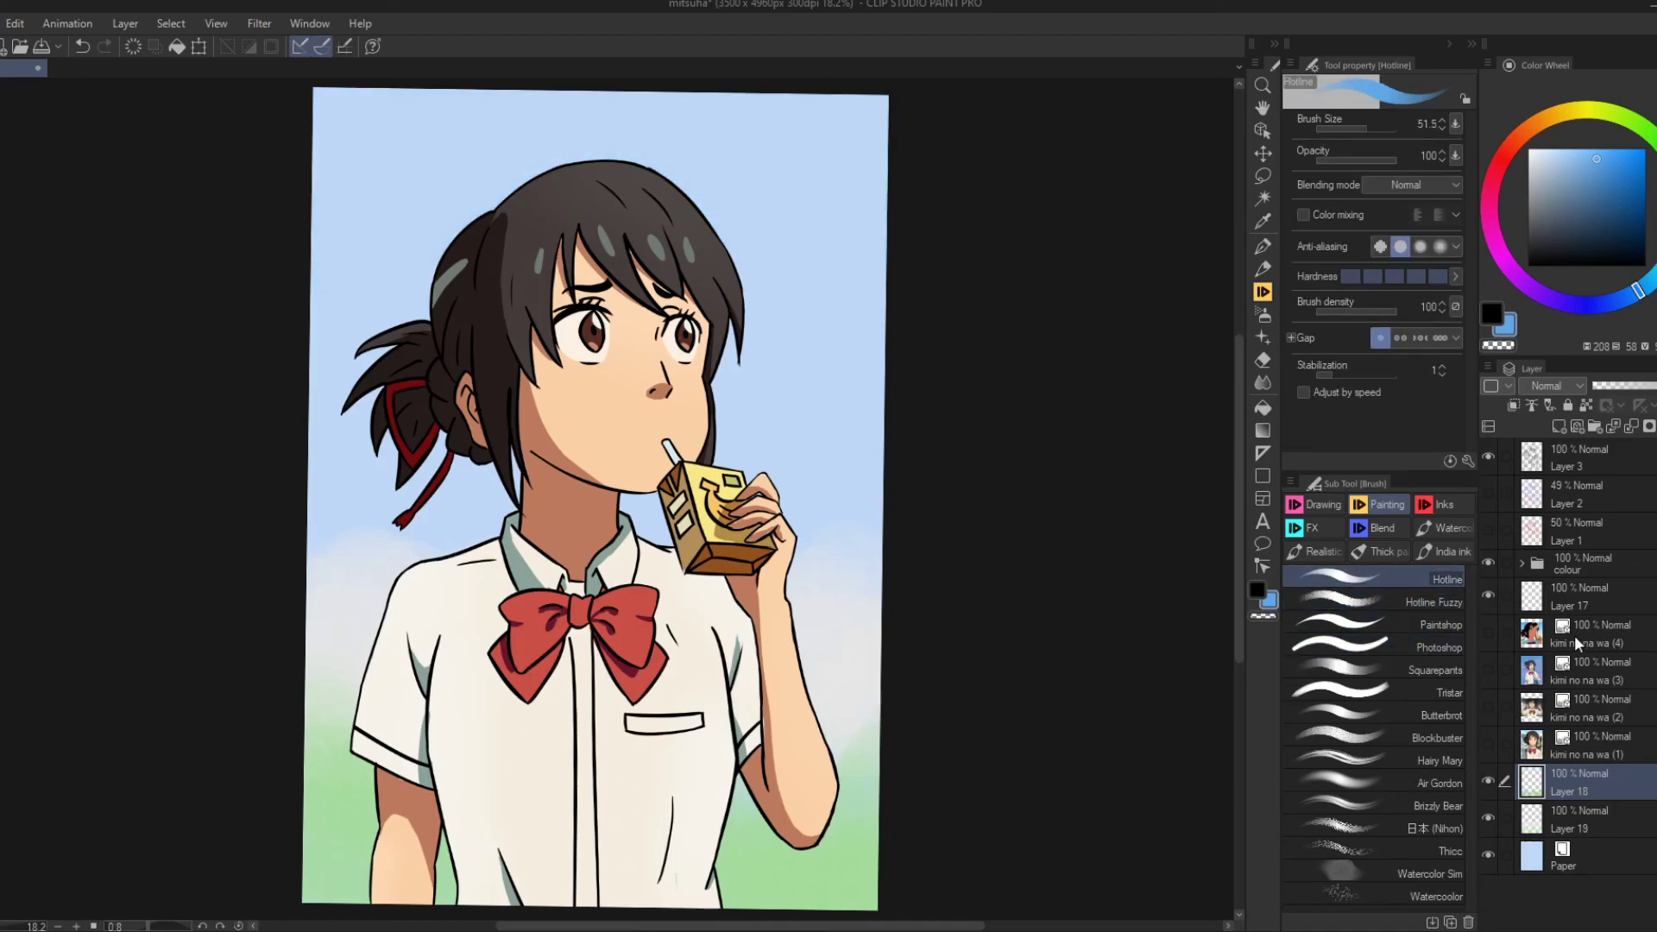
pyautogui.moveTo(406, 138); pyautogui.dragTo(511, 152)
pyautogui.hotkey('ctrl', 'z')
pyautogui.moveTo(362, 130)
pyautogui.mouseDown()
pyautogui.moveTo(863, 198)
pyautogui.moveTo(371, 216)
pyautogui.moveTo(400, 296)
pyautogui.mouseUp()
pyautogui.hotkey('ctrl', 'z')
pyautogui.press('j')
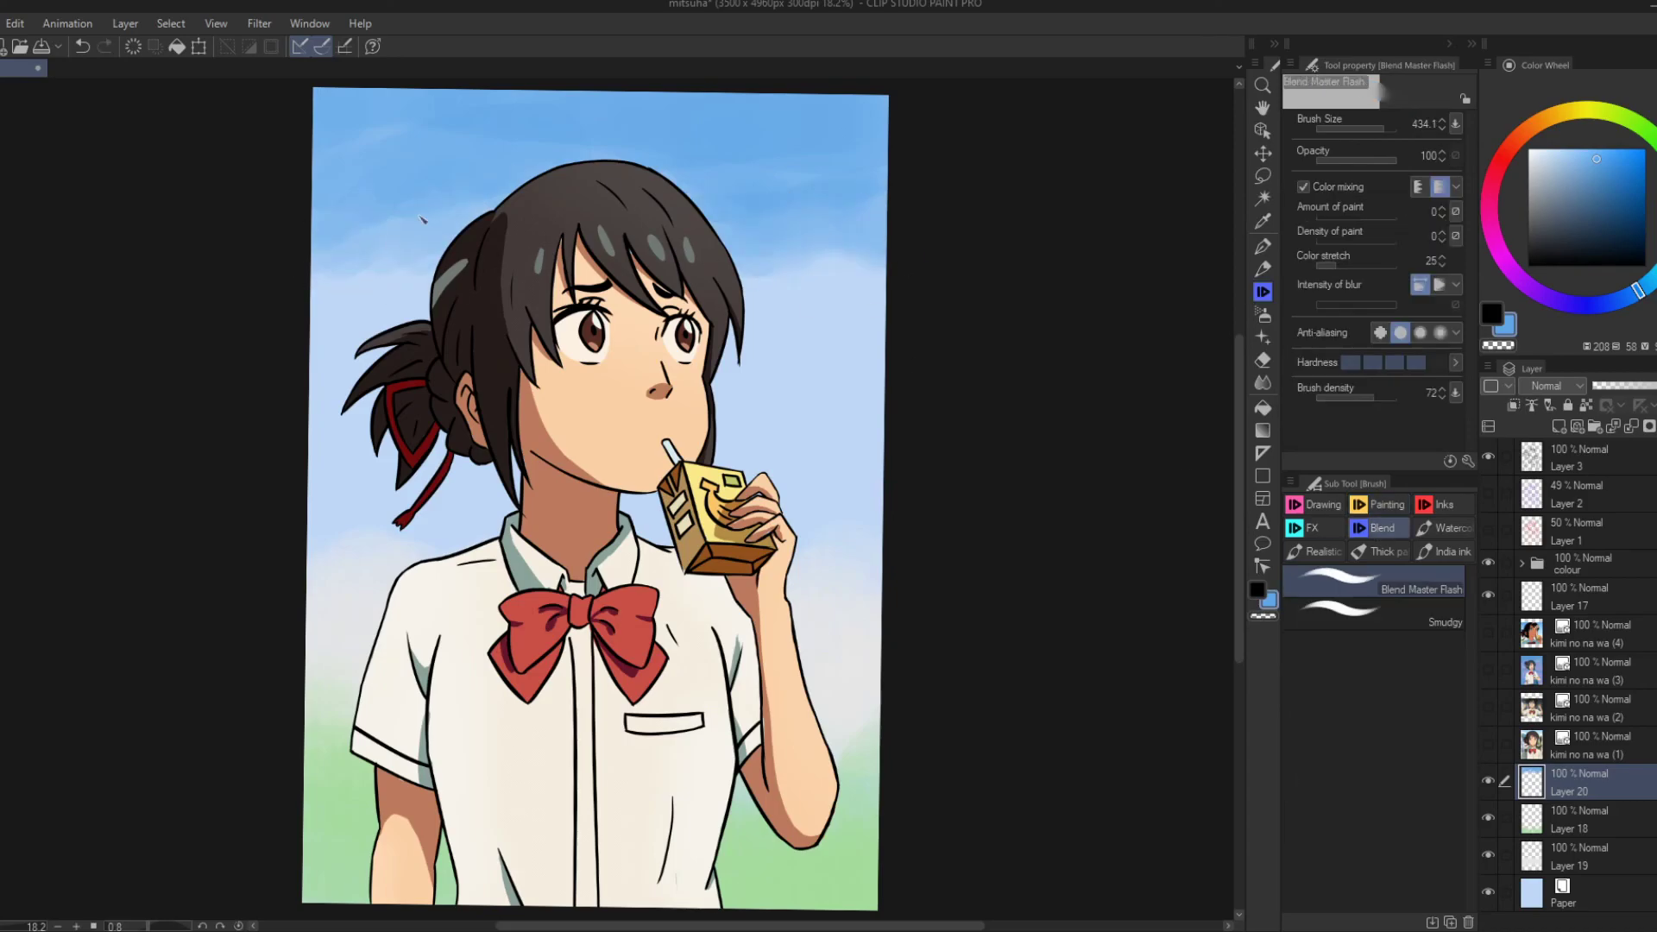
# Hide the deeper-blue sky layer, make the green band's layer active, turn on the grid and straighten the canvas rotation.
pyautogui.press('b')
pyautogui.click(1488, 780)
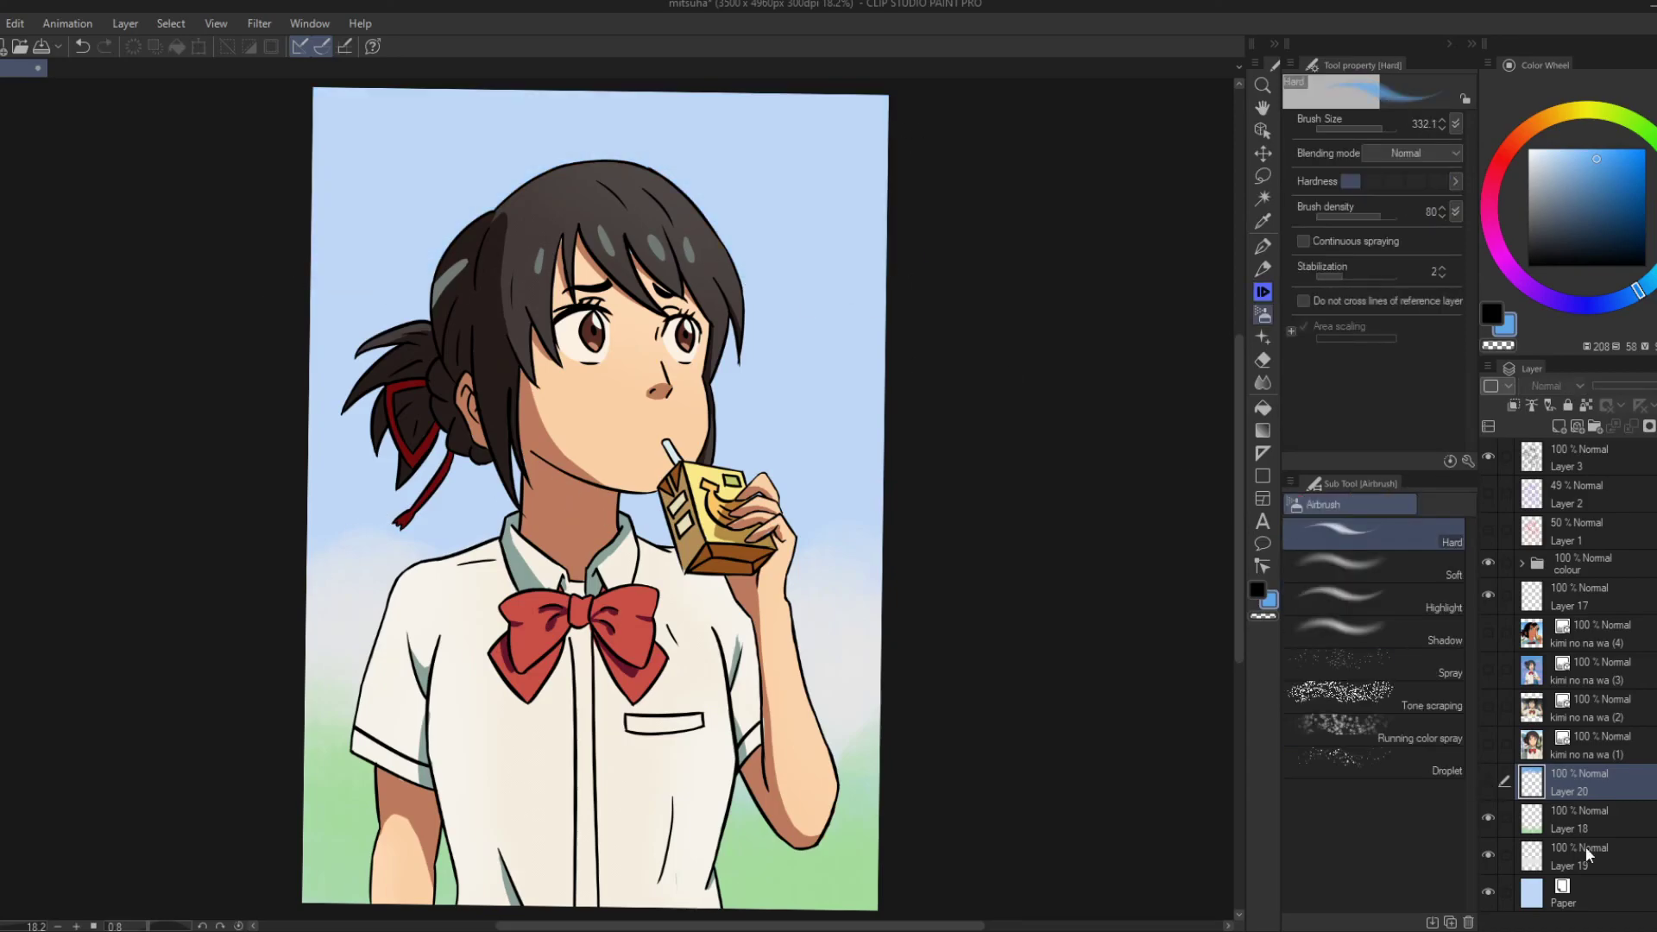
pyautogui.click(1571, 820)
pyautogui.hotkey('ctrl', 'g')
pyautogui.hotkey('ctrl', '@')
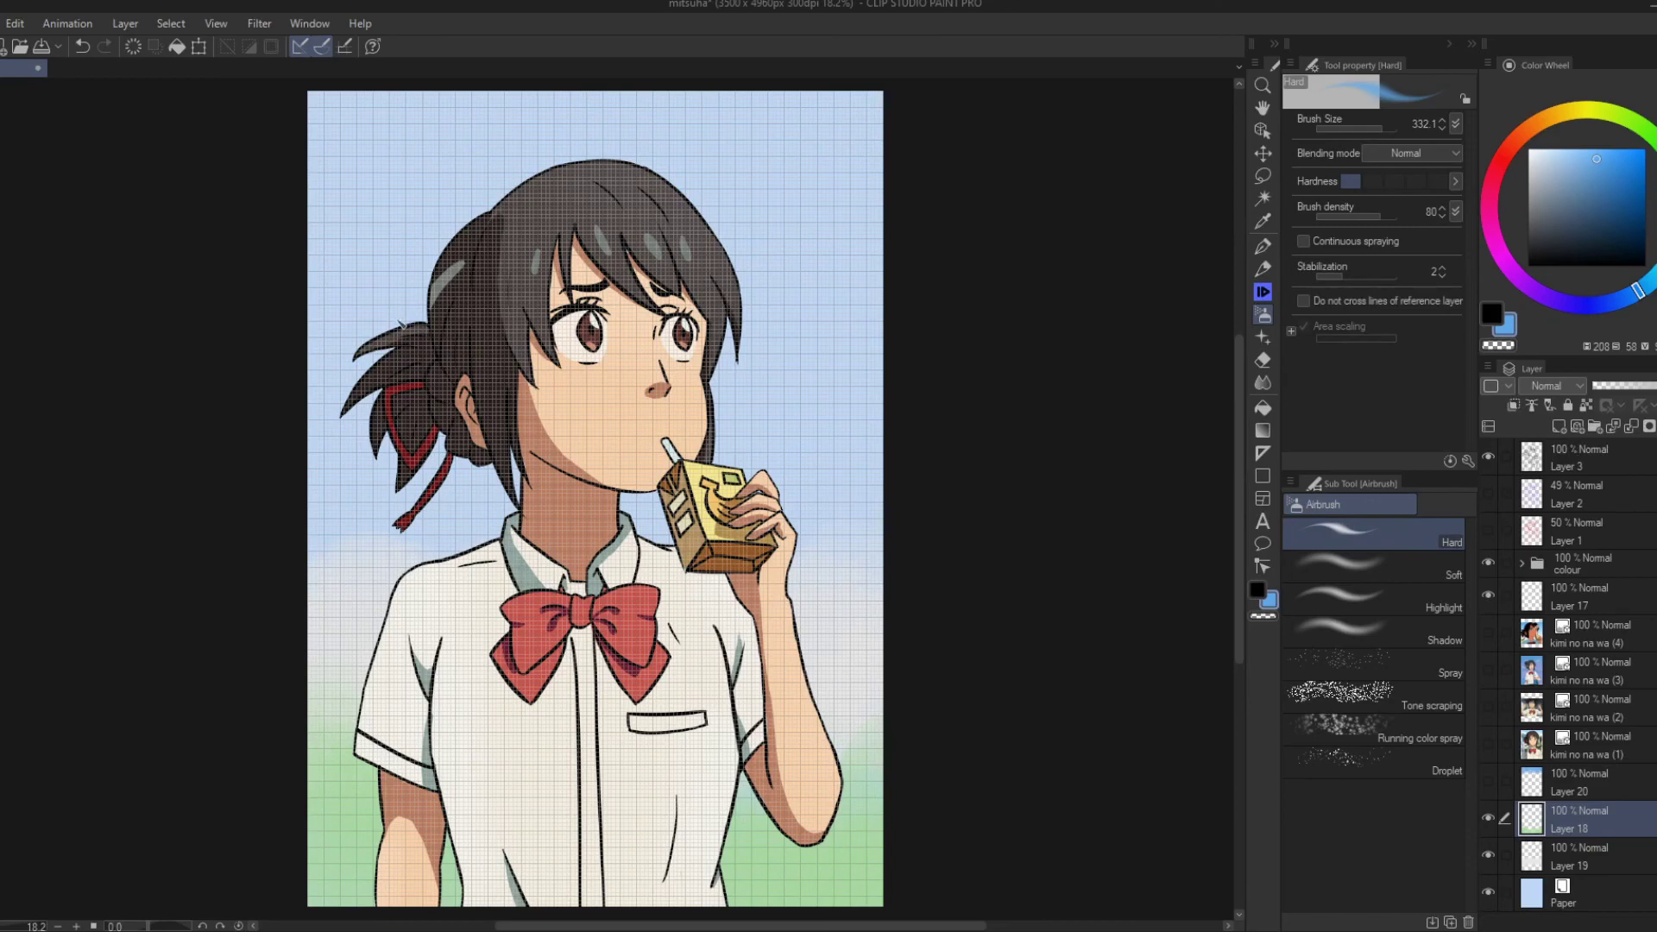
# Draw a large blue circle outline behind the girl's head with the Ellipse tool at brush size 50.
pyautogui.press('u')
pyautogui.moveTo(331, 129); pyautogui.dragTo(854, 633)
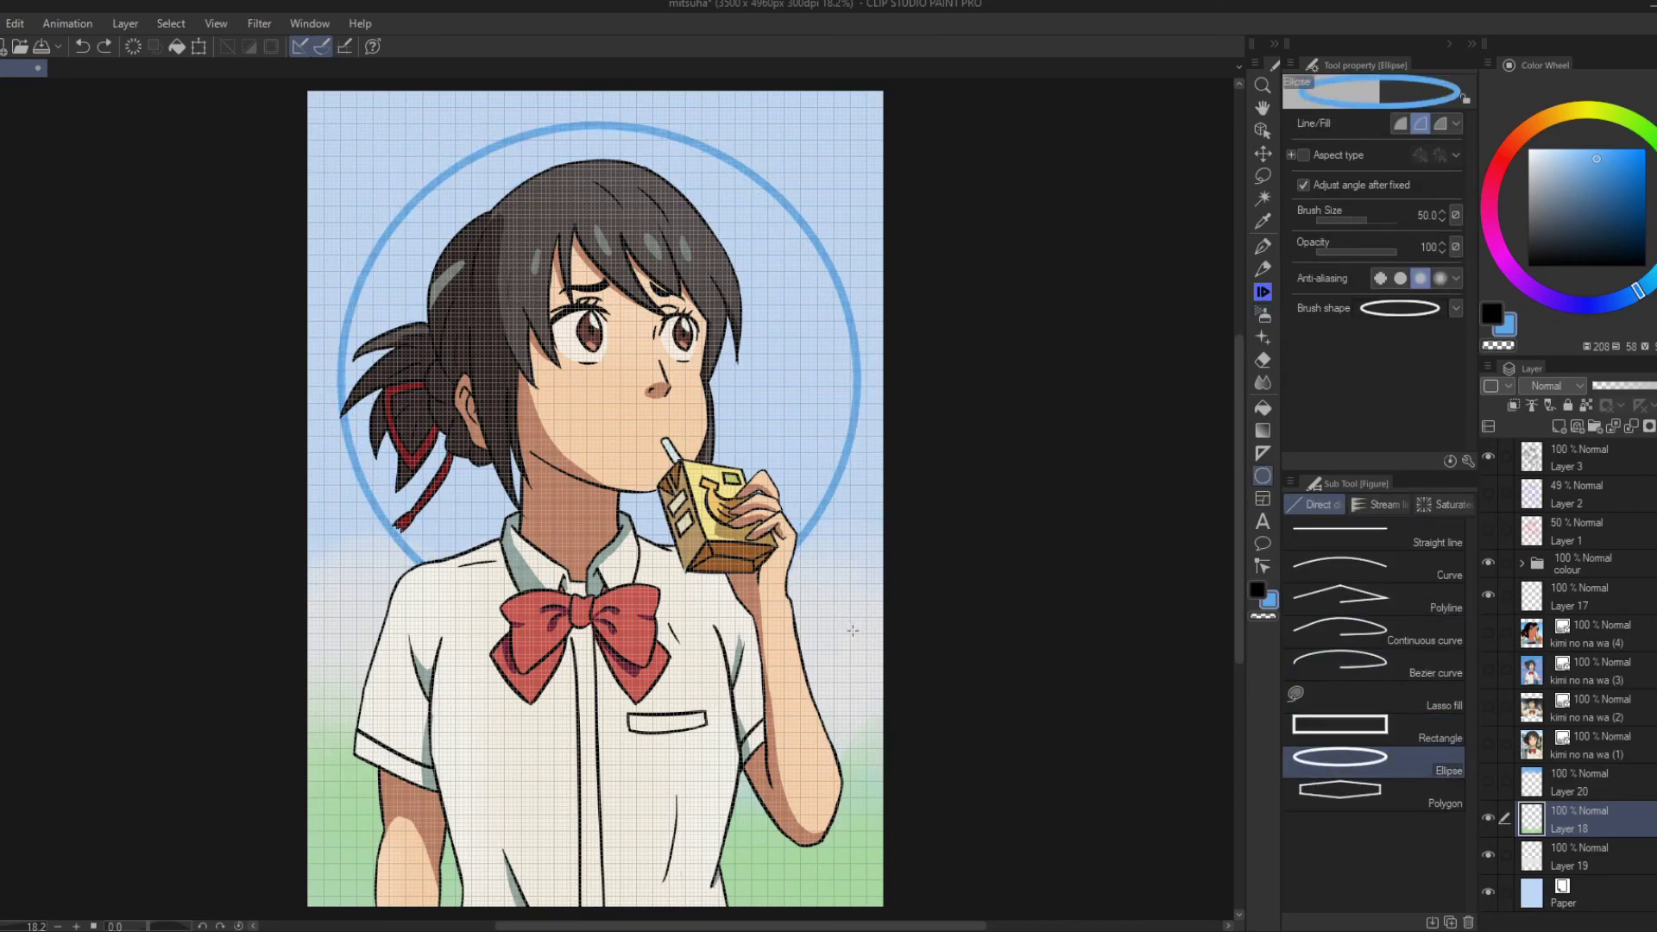
pyautogui.hotkey('ctrl', 'z')
pyautogui.moveTo(346, 117); pyautogui.dragTo(846, 552)
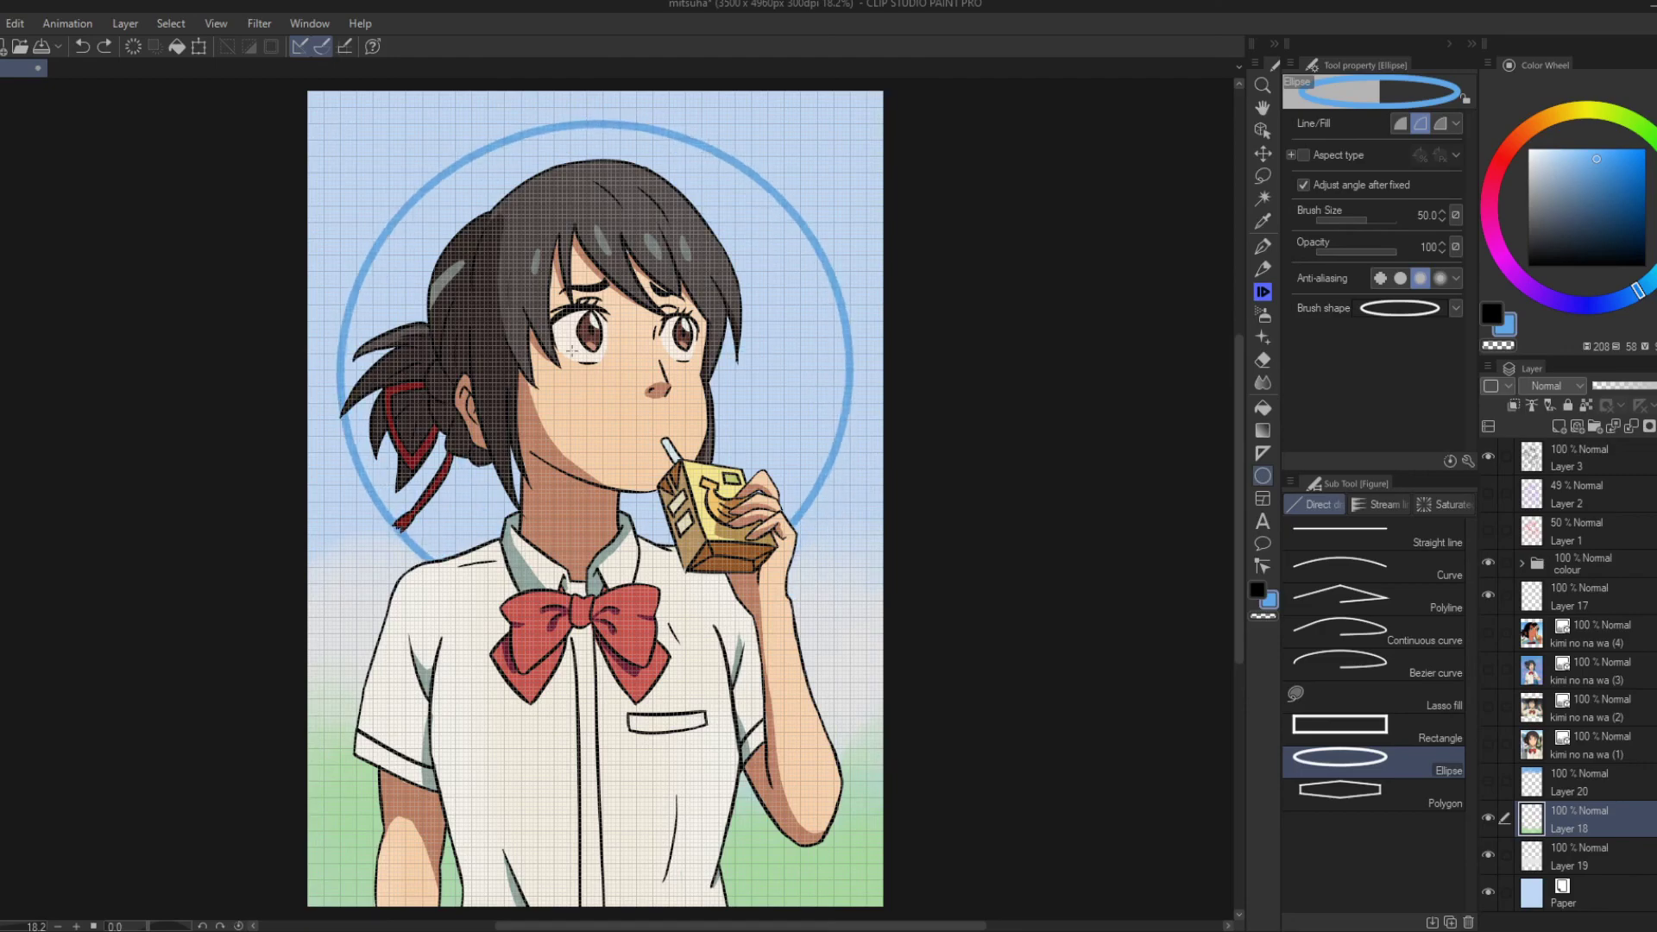
pyautogui.hotkey('ctrl', 'z')
pyautogui.moveTo(337, 125); pyautogui.dragTo(849, 616)
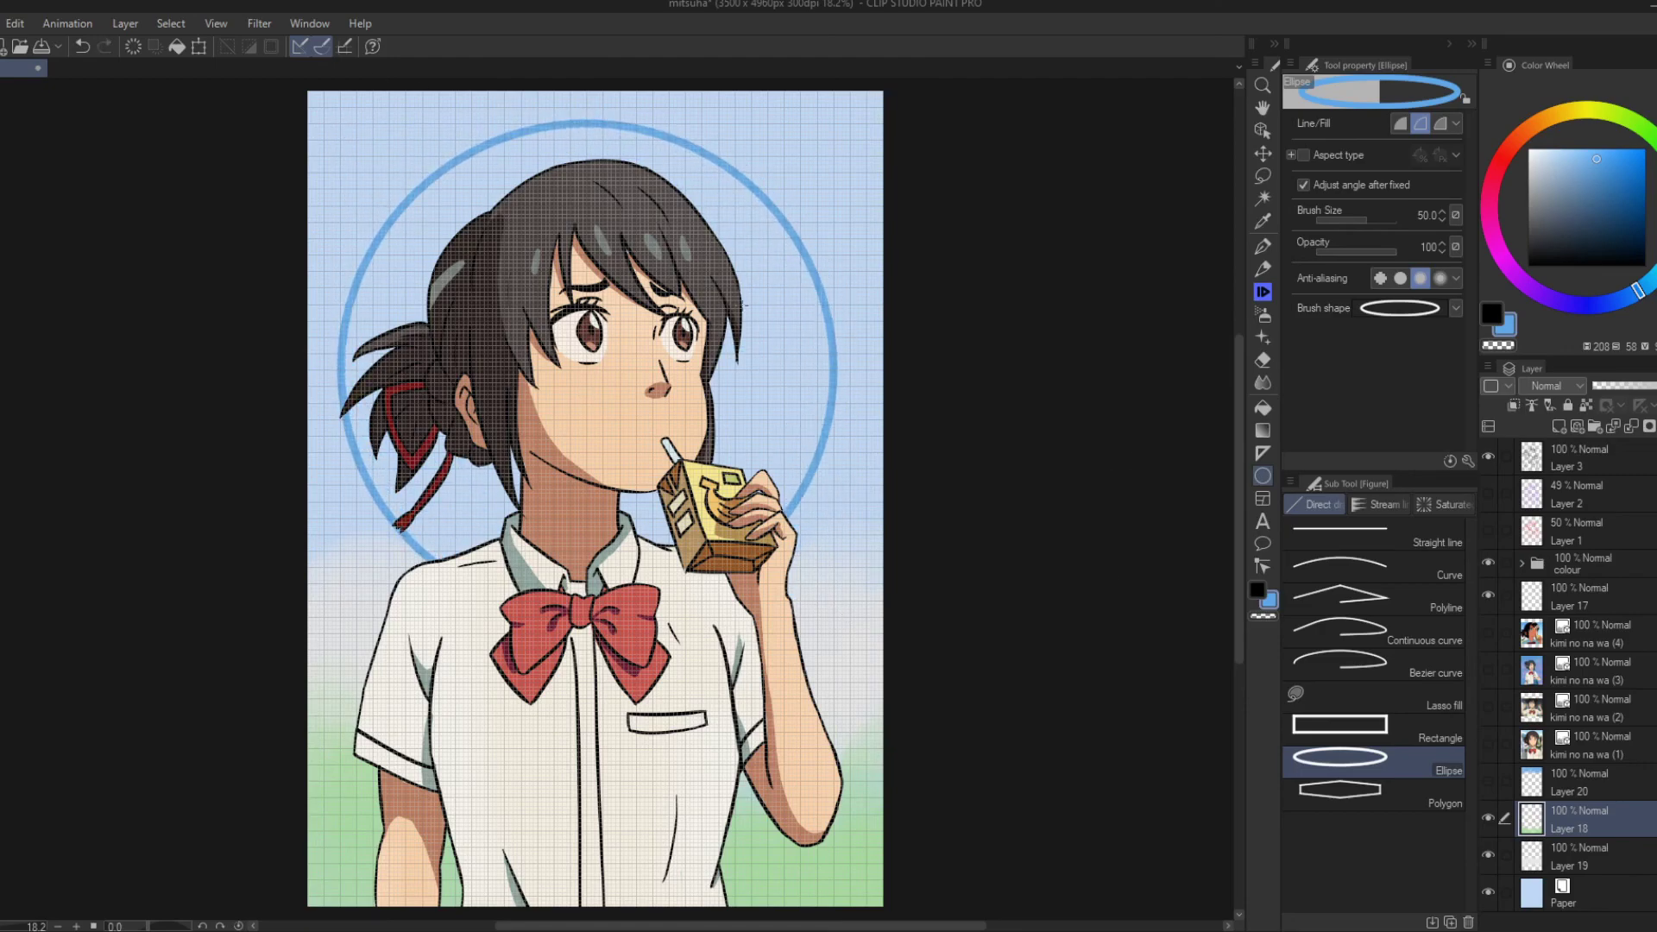
# Fill the circle behind the head, trying green before settling on pale yellow.
pyautogui.press('g')
pyautogui.click(804, 431)
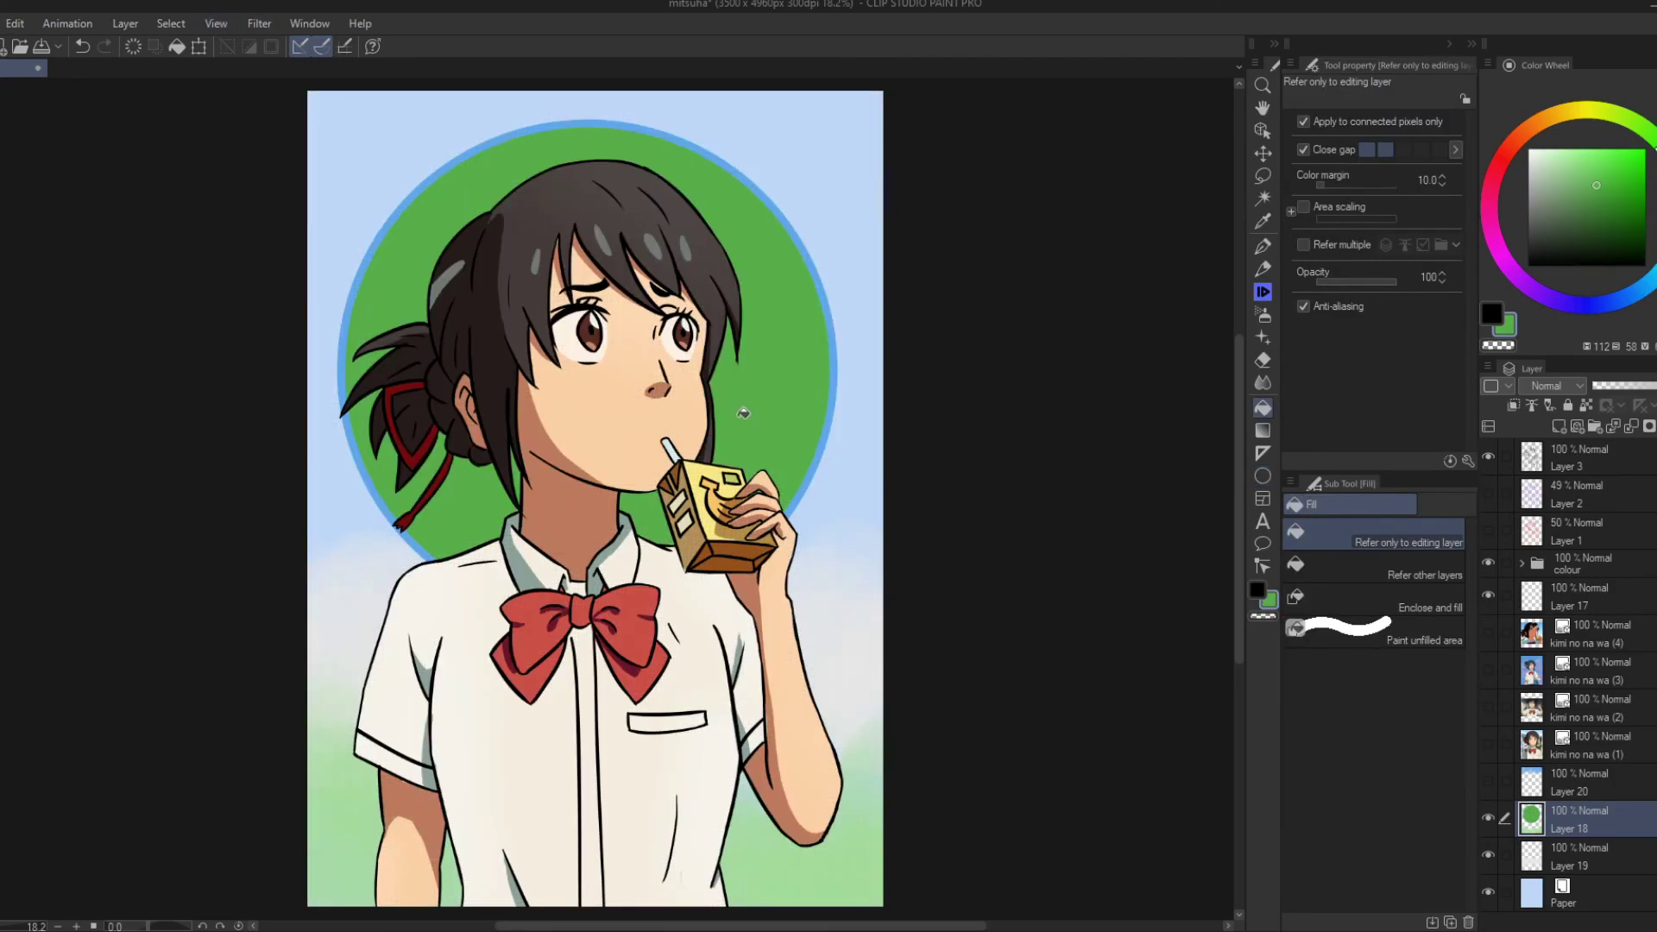
pyautogui.click(791, 380)
pyautogui.click(830, 341)
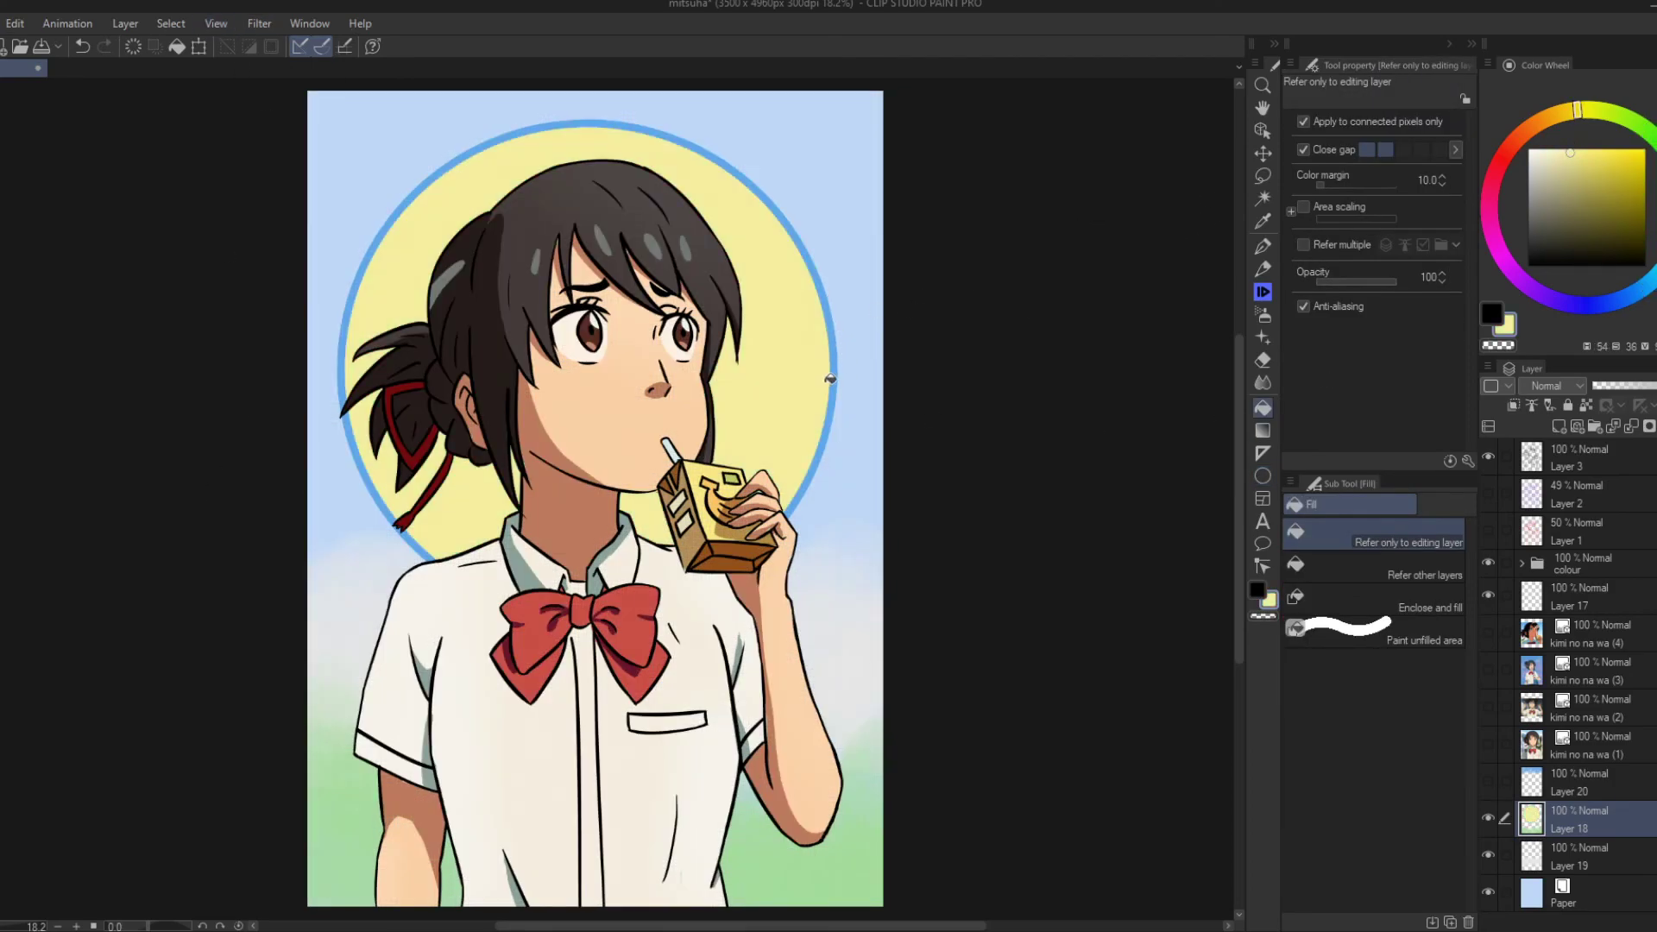
# Brush light yellow-green over the yellow circle with Hotline Fuzzy at brush size 497.9.
pyautogui.press('b')
pyautogui.moveTo(445, 404); pyautogui.dragTo(419, 417)
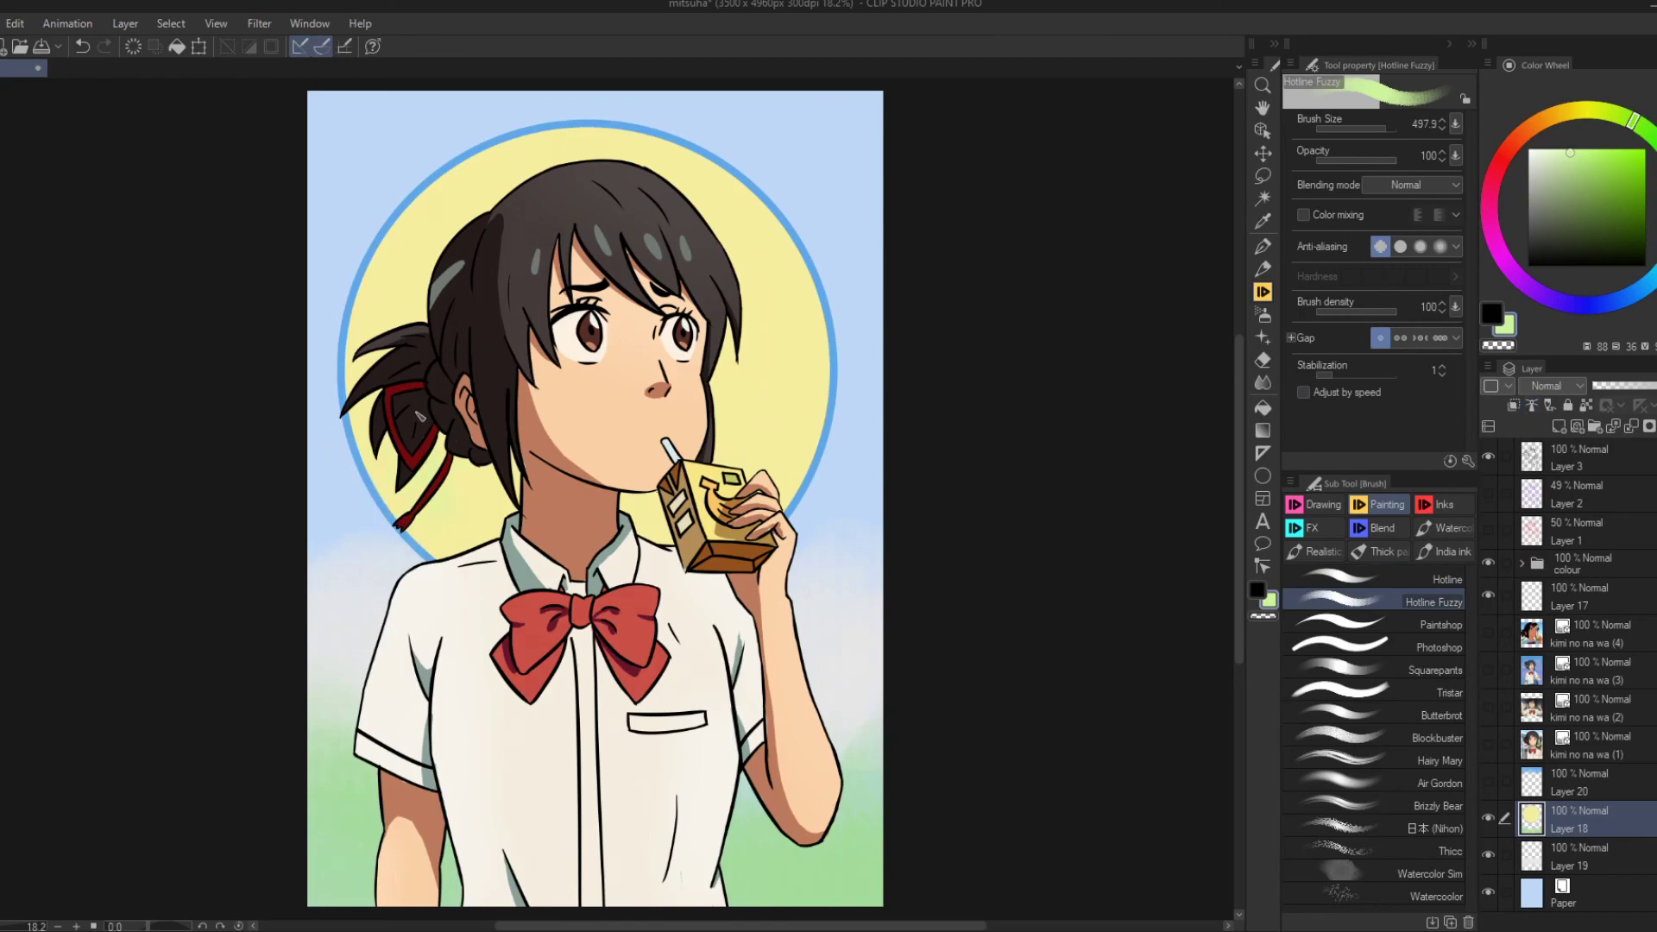